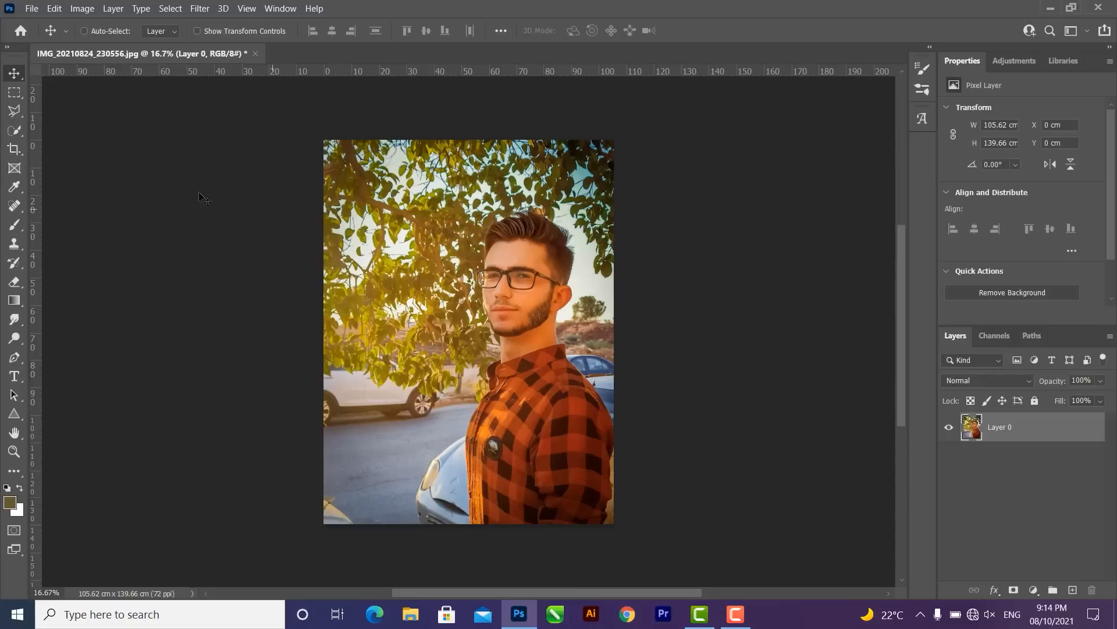
# - Select the man with the Object Selection tool by framing him from head to the photo's lower edge
pyautogui.click(14, 110)
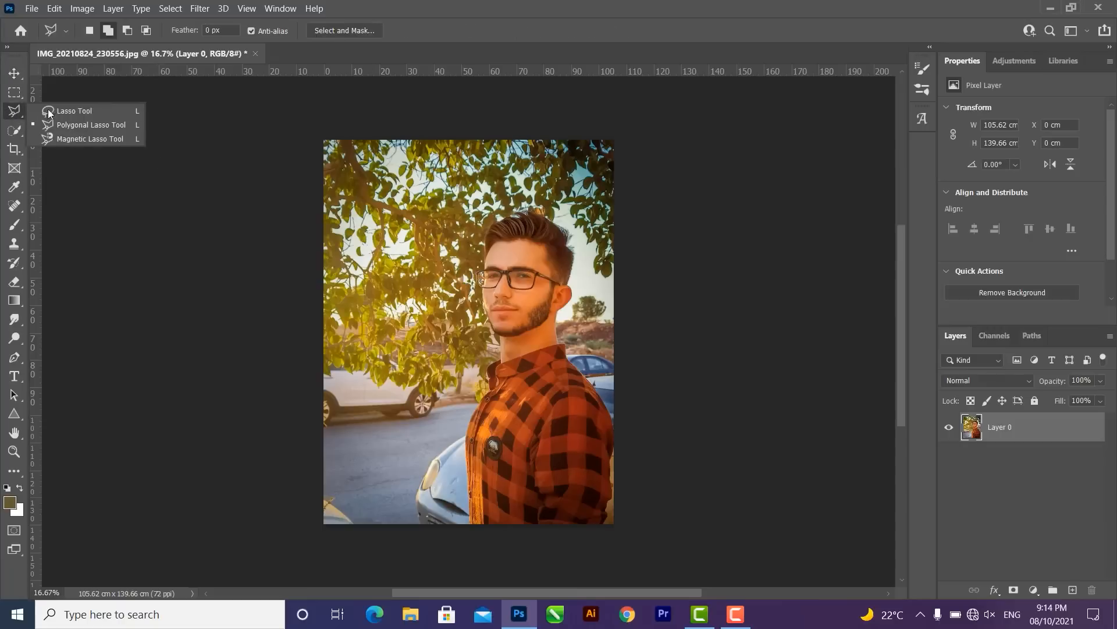
pyautogui.click(24, 131)
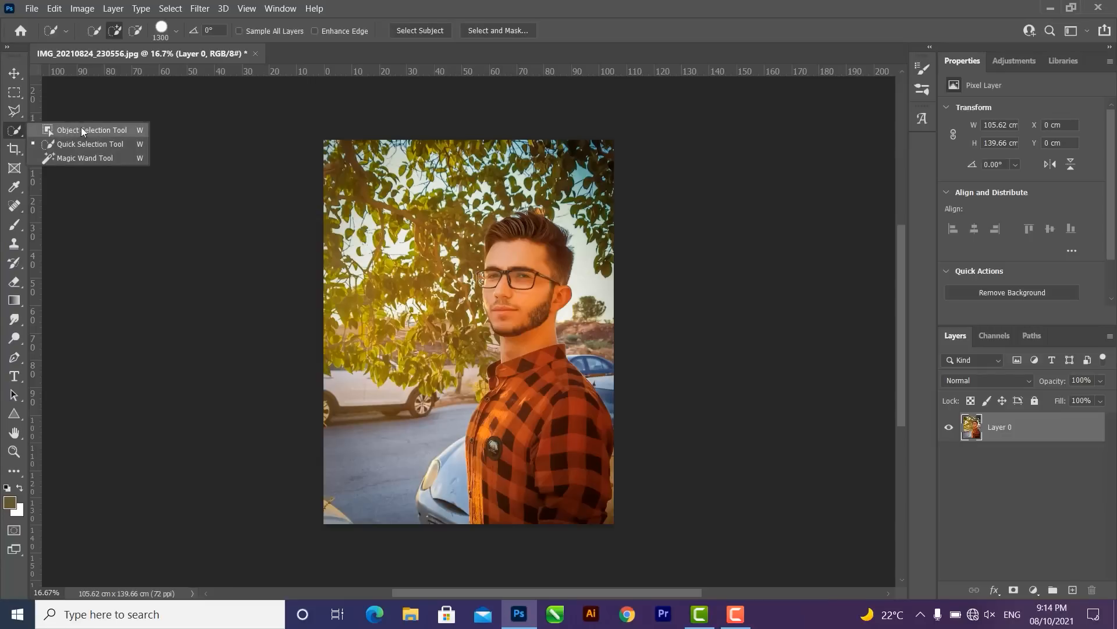
pyautogui.click(126, 128)
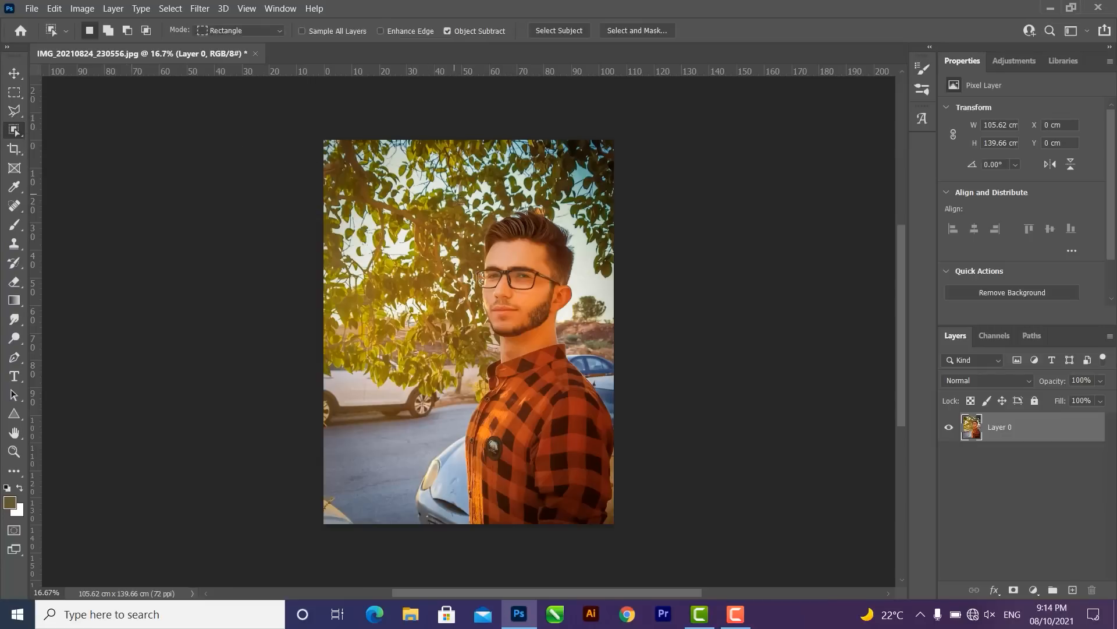
pyautogui.moveTo(450, 205); pyautogui.dragTo(616, 527)
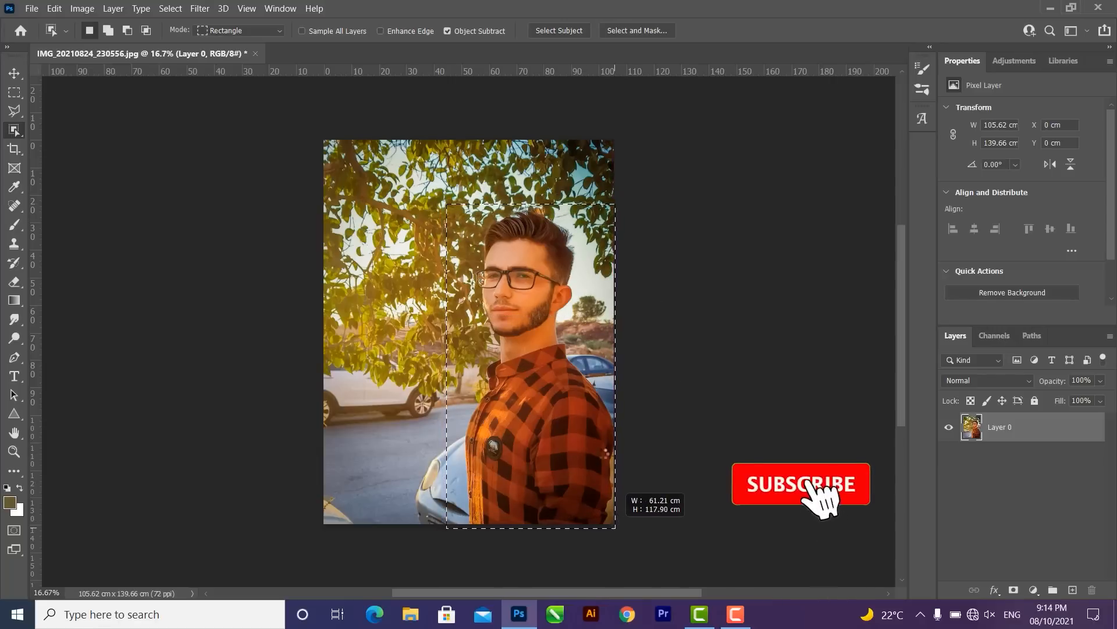
pyautogui.moveTo(616, 527); pyautogui.dragTo(616, 527)
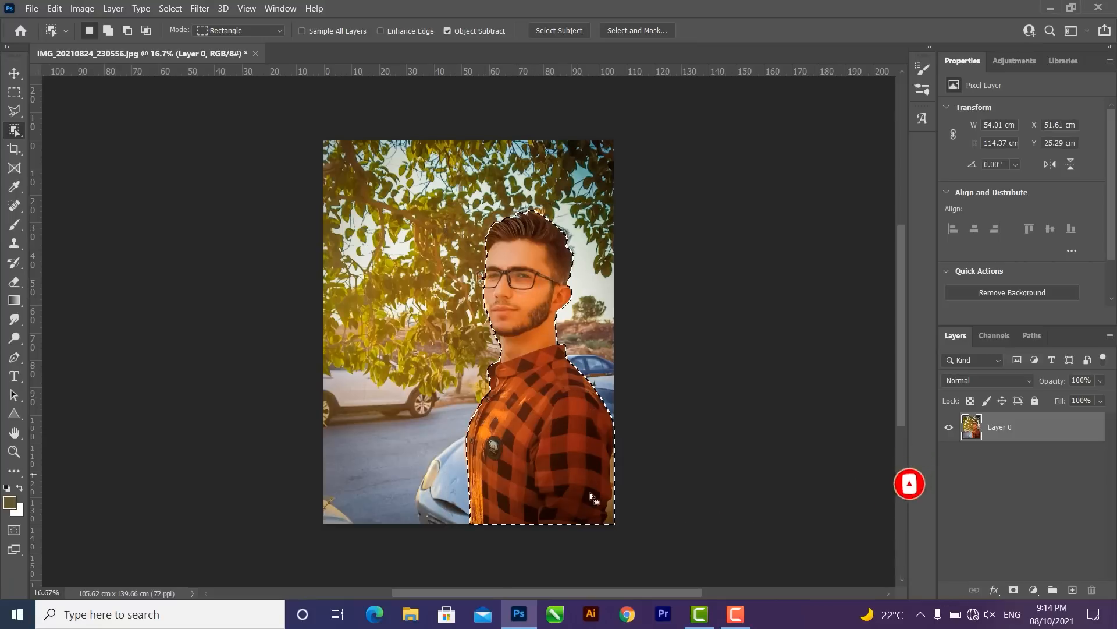
# - Subtract the tan background below the sleeve cuff, at the photo's lower corner, from the selection with the freehand Lasso
pyautogui.scroll(3, 613, 514)
pyautogui.scroll(5, 613, 514)
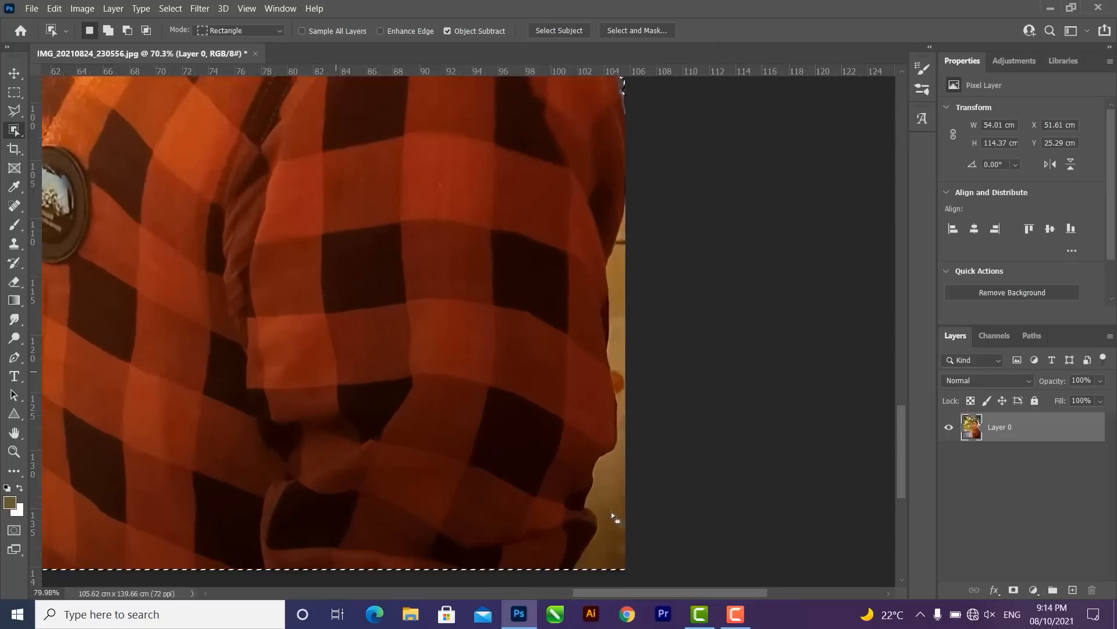
pyautogui.moveTo(607, 436); pyautogui.dragTo(607, 435)
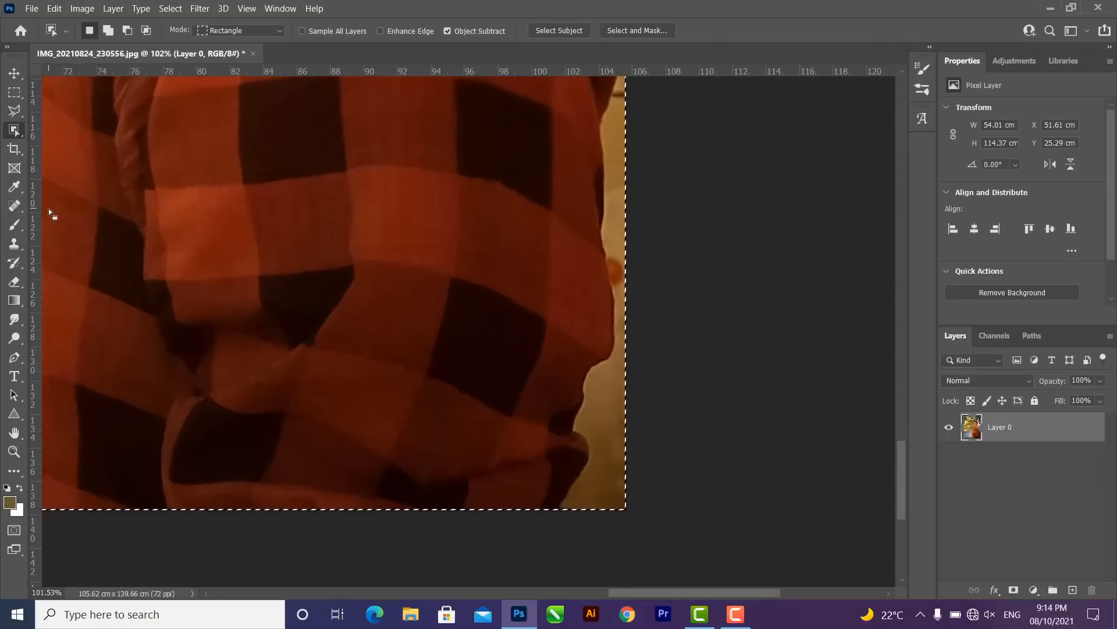
pyautogui.click(15, 129)
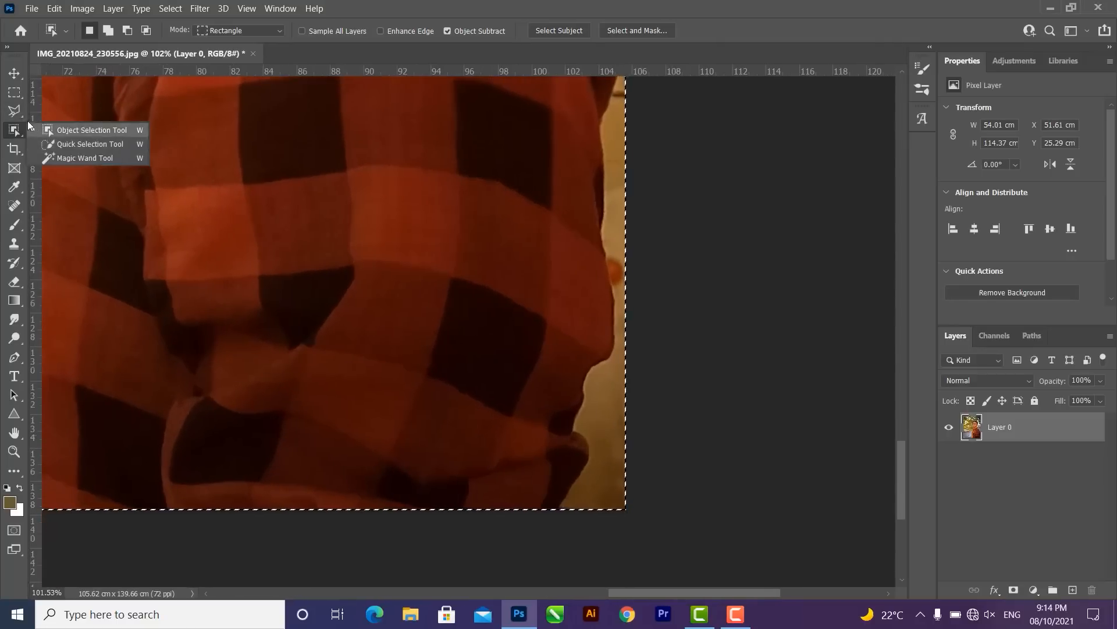
pyautogui.click(15, 112)
pyautogui.click(39, 112)
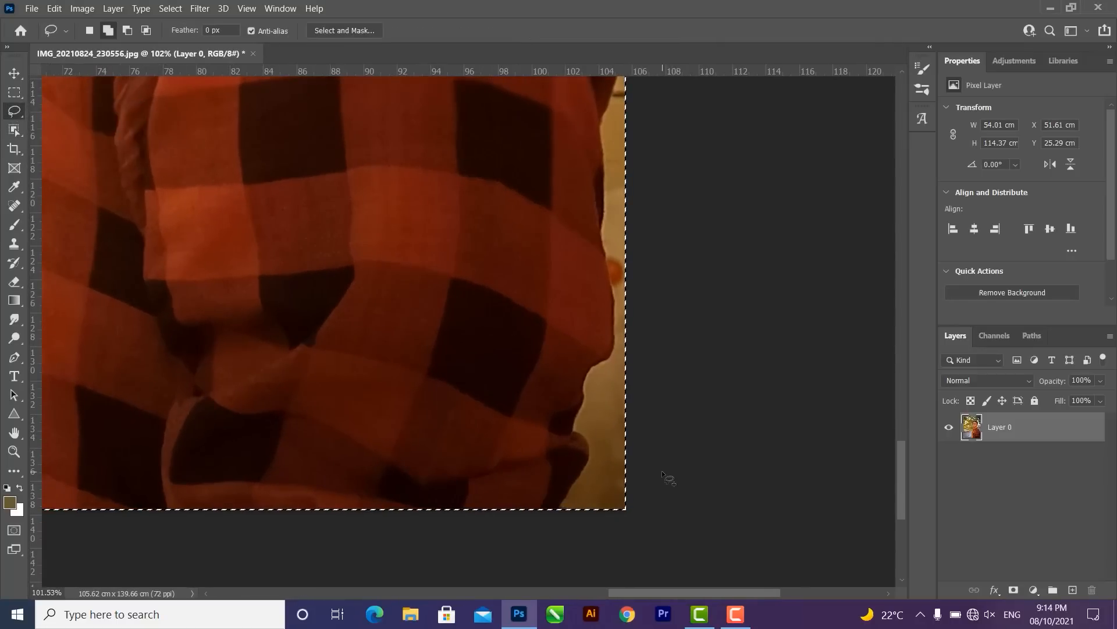
pyautogui.scroll(3, 668, 479)
pyautogui.moveTo(485, 470); pyautogui.dragTo(504, 334)
pyautogui.press('alt')
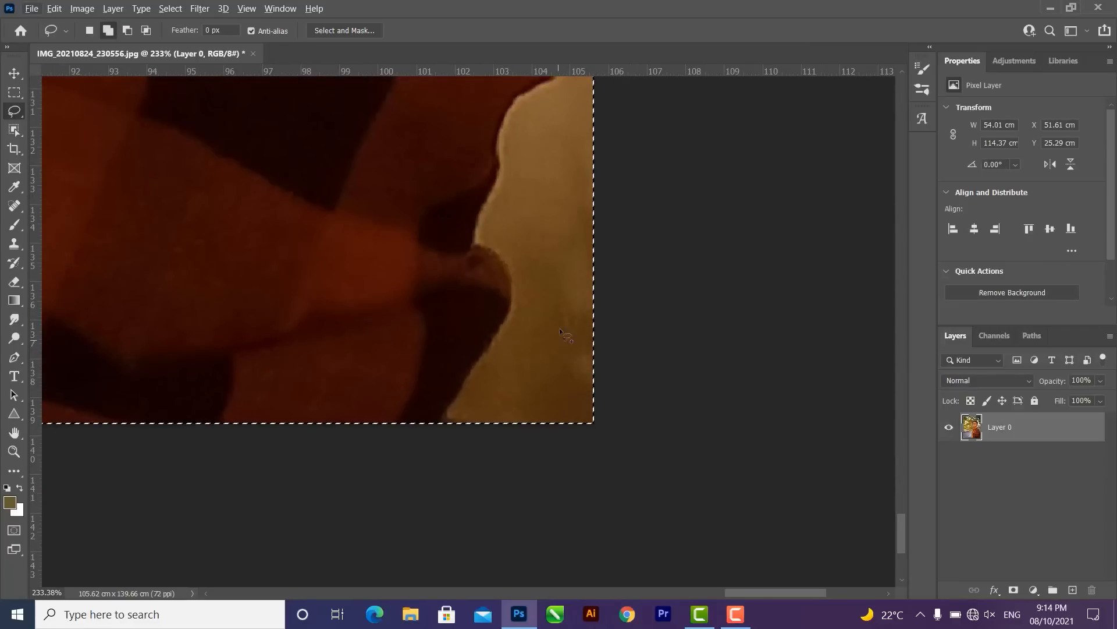
pyautogui.press('alt')
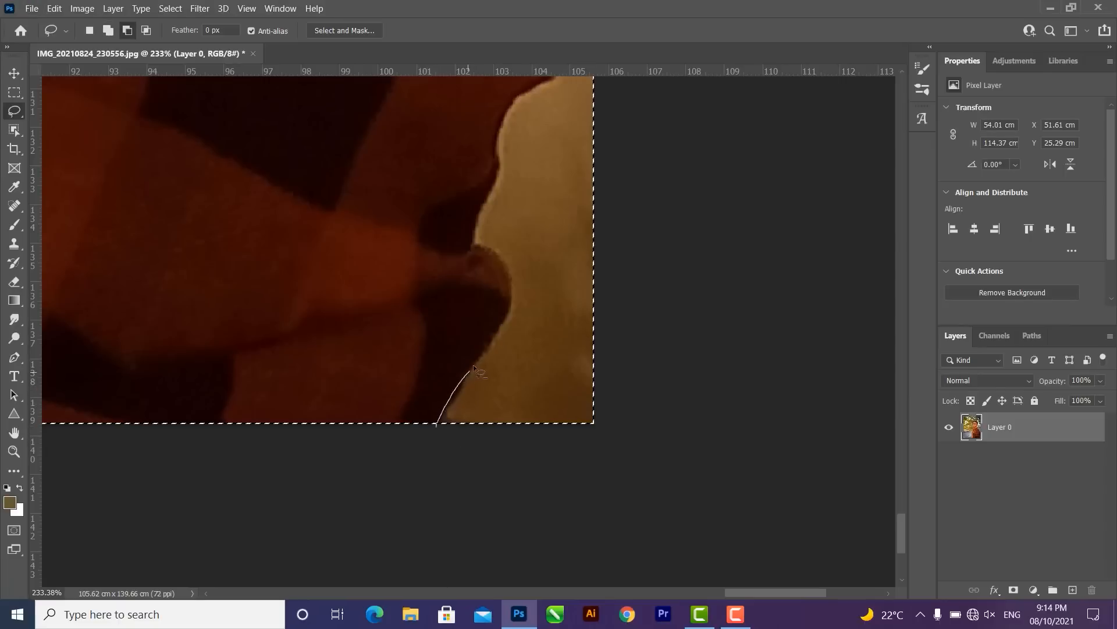
pyautogui.moveTo(534, 281)
pyautogui.mouseDown()
pyautogui.moveTo(483, 465)
pyautogui.moveTo(417, 445)
pyautogui.mouseUp()
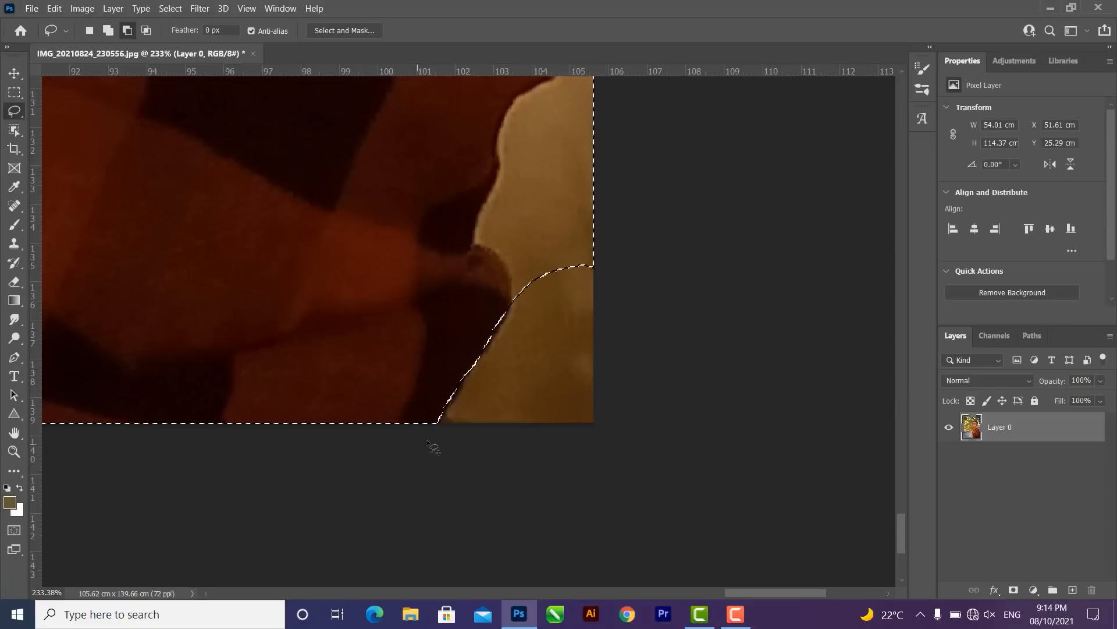
# - Subtract the background beside the sleeve's folds above the cuff from the selection with the freehand Lasso, following the fabric edge
pyautogui.moveTo(522, 316); pyautogui.dragTo(512, 423)
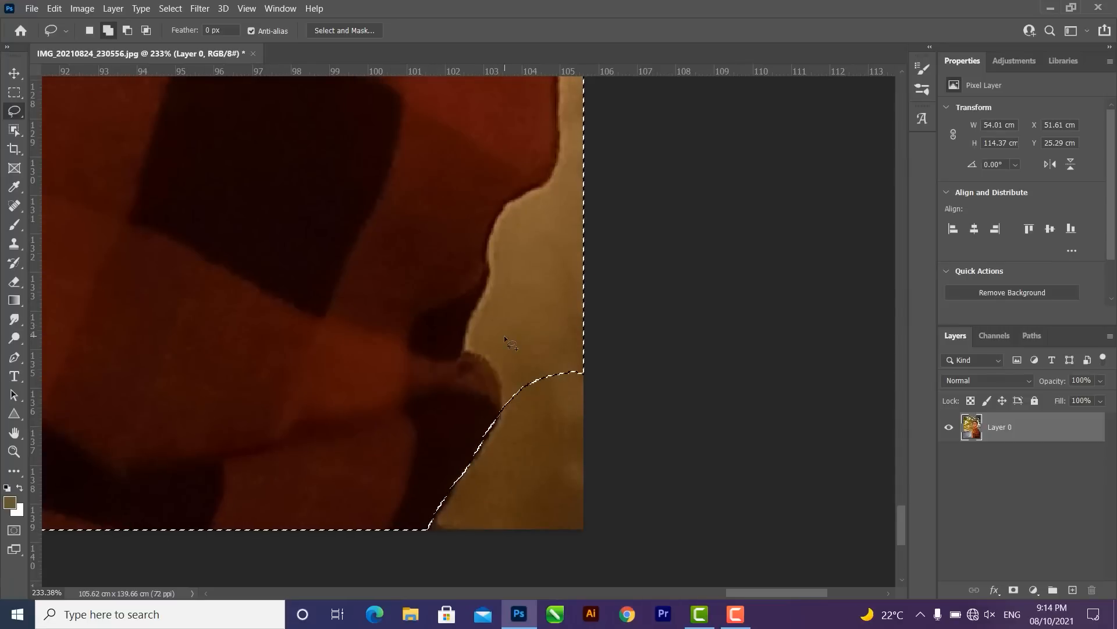
pyautogui.click(127, 32)
pyautogui.press('alt')
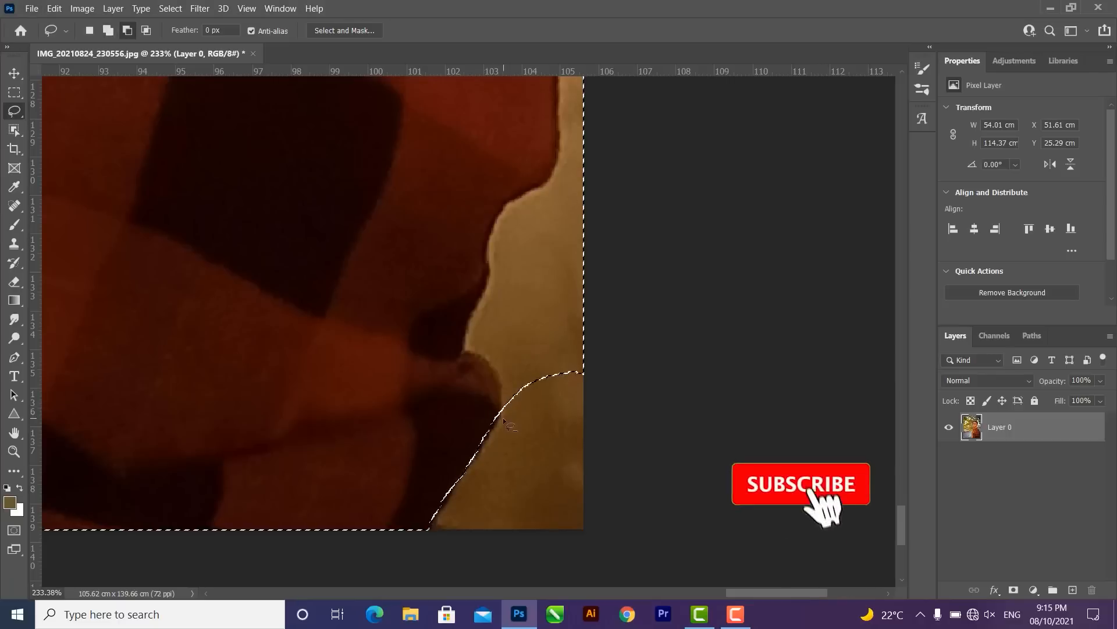
pyautogui.moveTo(504, 419)
pyautogui.mouseDown()
pyautogui.moveTo(494, 377)
pyautogui.moveTo(466, 361)
pyautogui.moveTo(465, 329)
pyautogui.moveTo(623, 342)
pyautogui.moveTo(505, 408)
pyautogui.mouseUp()
pyautogui.press('shift')
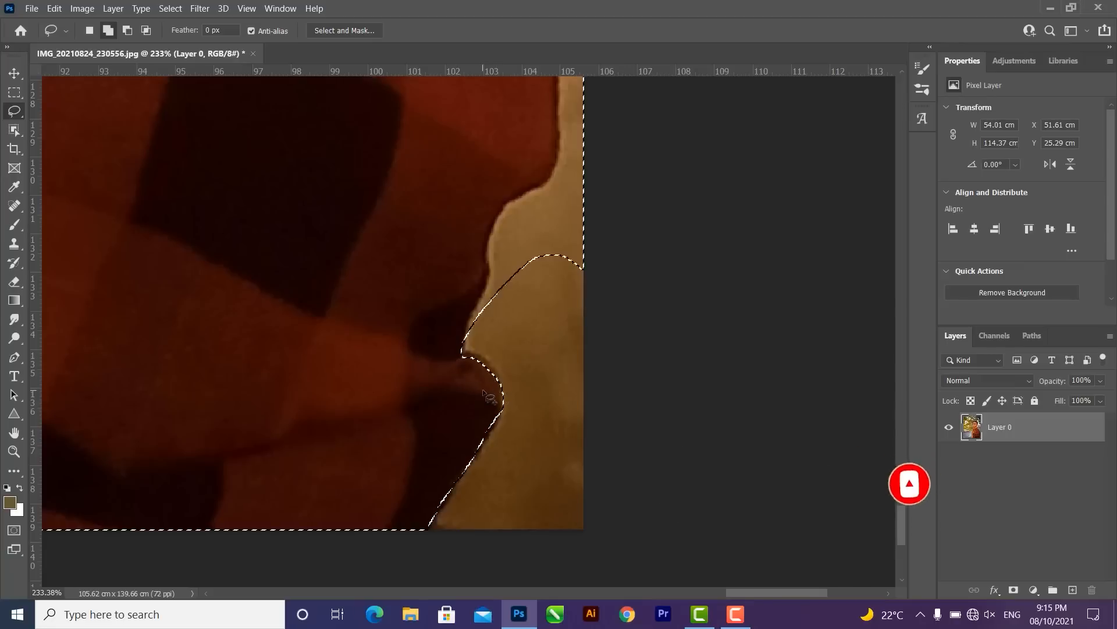
pyautogui.moveTo(486, 370)
pyautogui.mouseDown()
pyautogui.moveTo(492, 425)
pyautogui.moveTo(493, 337)
pyautogui.mouseUp()
pyautogui.press('alt')
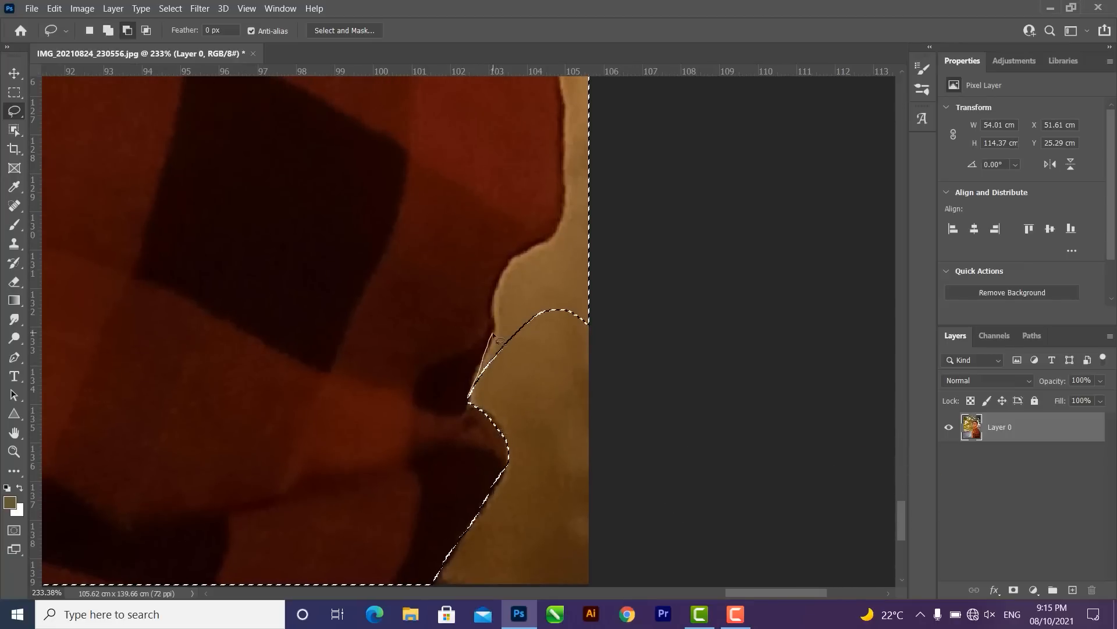
pyautogui.moveTo(496, 398); pyautogui.dragTo(472, 400)
pyautogui.moveTo(547, 255); pyautogui.dragTo(513, 401)
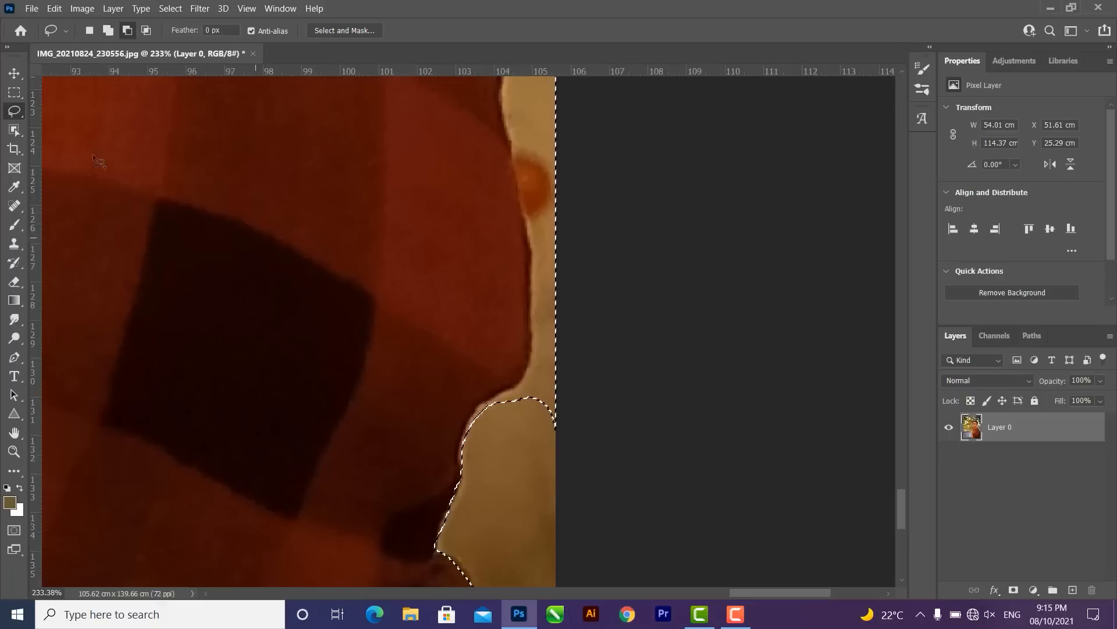
# - Subtract the small background piece just under the sleeve's elbow bulge using the Polygonal Lasso
pyautogui.rightClick(15, 112)
pyautogui.click(75, 124)
pyautogui.press('alt')
pyautogui.doubleClick(500, 468)
pyautogui.doubleClick(522, 415)
# - Trace the sleeve edge upward from the elbow with the Polygonal Lasso and subtract the background strip along the photo's edge
pyautogui.moveTo(558, 339); pyautogui.dragTo(527, 376)
pyautogui.keyDown('alt'); pyautogui.click(490, 446); pyautogui.keyUp('alt')
pyautogui.click(494, 414)
pyautogui.click(502, 388)
pyautogui.click(501, 372)
pyautogui.click(498, 348)
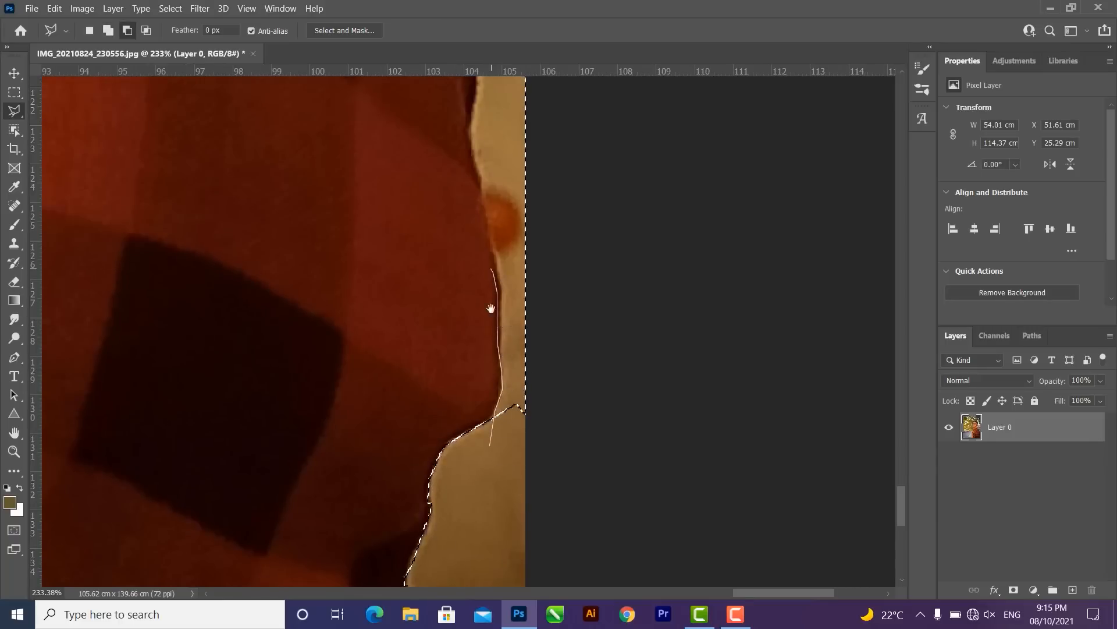
pyautogui.moveTo(491, 268); pyautogui.dragTo(478, 429)
pyautogui.click(466, 319)
pyautogui.click(457, 296)
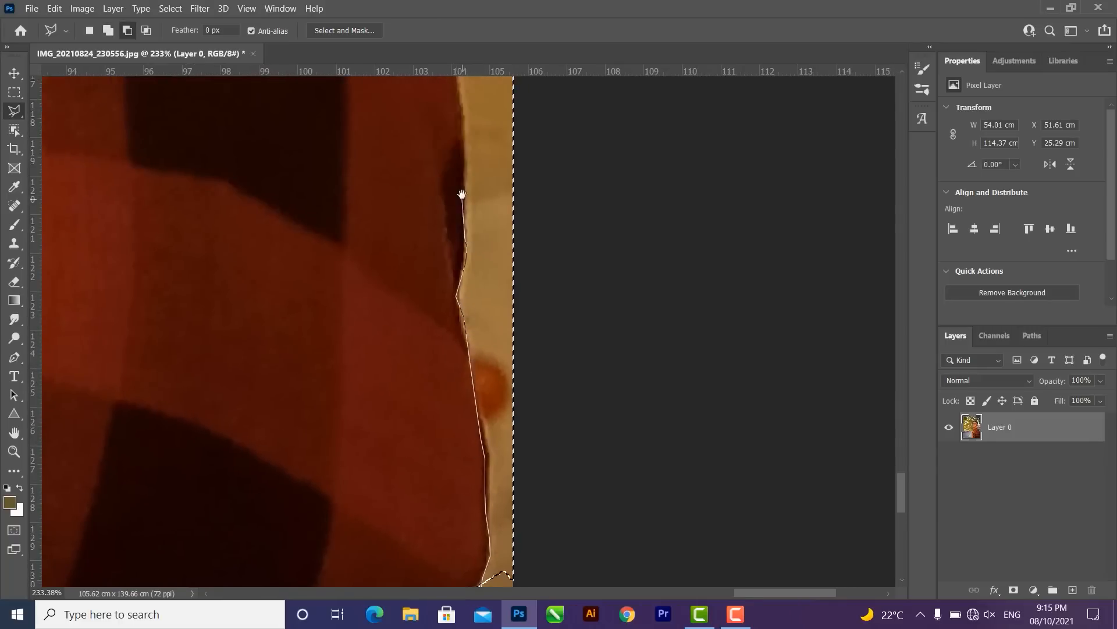
pyautogui.moveTo(461, 191); pyautogui.dragTo(468, 404)
pyautogui.click(460, 314)
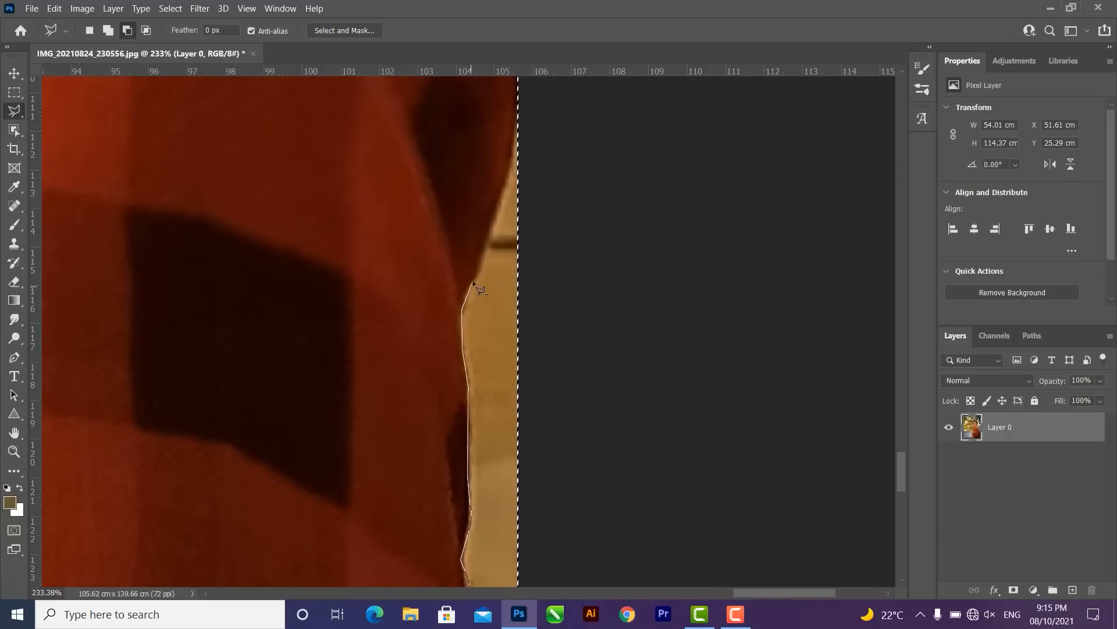
pyautogui.click(577, 175)
pyautogui.moveTo(611, 388); pyautogui.dragTo(608, 100)
pyautogui.click(619, 319)
pyautogui.moveTo(602, 349); pyautogui.dragTo(603, 157)
pyautogui.doubleClick(593, 415)
# - Subtract the remaining background sliver beside the upper sleeve from the selection with the Polygonal Lasso
pyautogui.moveTo(561, 220); pyautogui.dragTo(602, 547)
pyautogui.moveTo(562, 88); pyautogui.dragTo(615, 524)
pyautogui.moveTo(612, 179); pyautogui.dragTo(661, 332)
pyautogui.keyDown('alt'); pyautogui.click(632, 280); pyautogui.keyUp('alt')
pyautogui.click(647, 349)
pyautogui.click(659, 403)
pyautogui.click(706, 380)
pyautogui.doubleClick(696, 270)
# - Add the missing shirt edge along the shoulder, beside the blue car, to the selection
pyautogui.moveTo(617, 187); pyautogui.dragTo(662, 559)
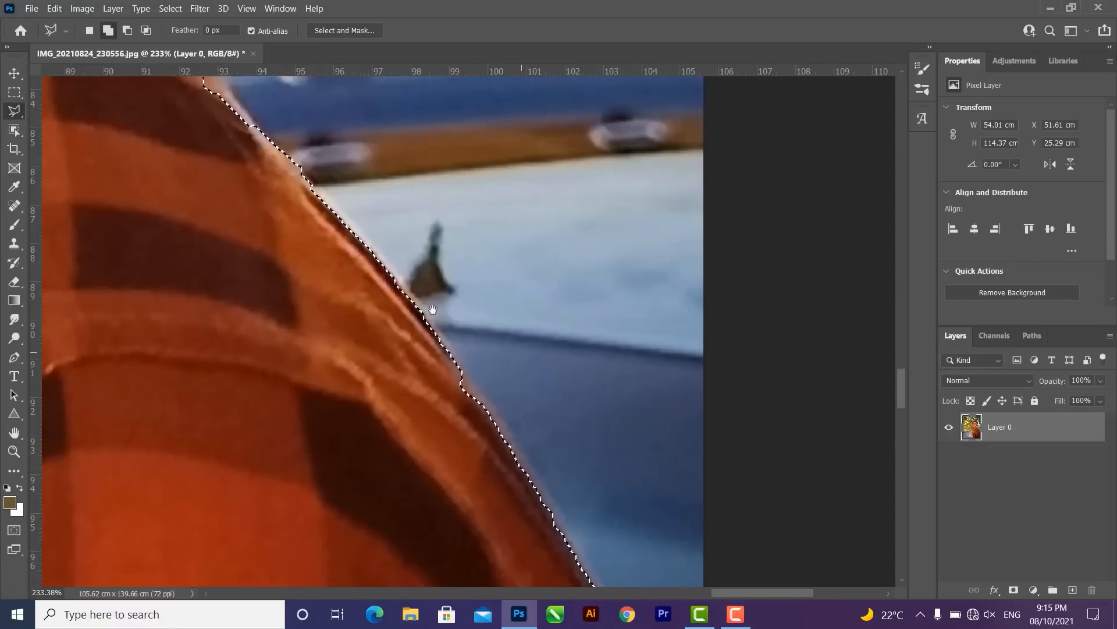
pyautogui.moveTo(429, 309); pyautogui.dragTo(747, 552)
pyautogui.click(361, 156)
pyautogui.click(384, 168)
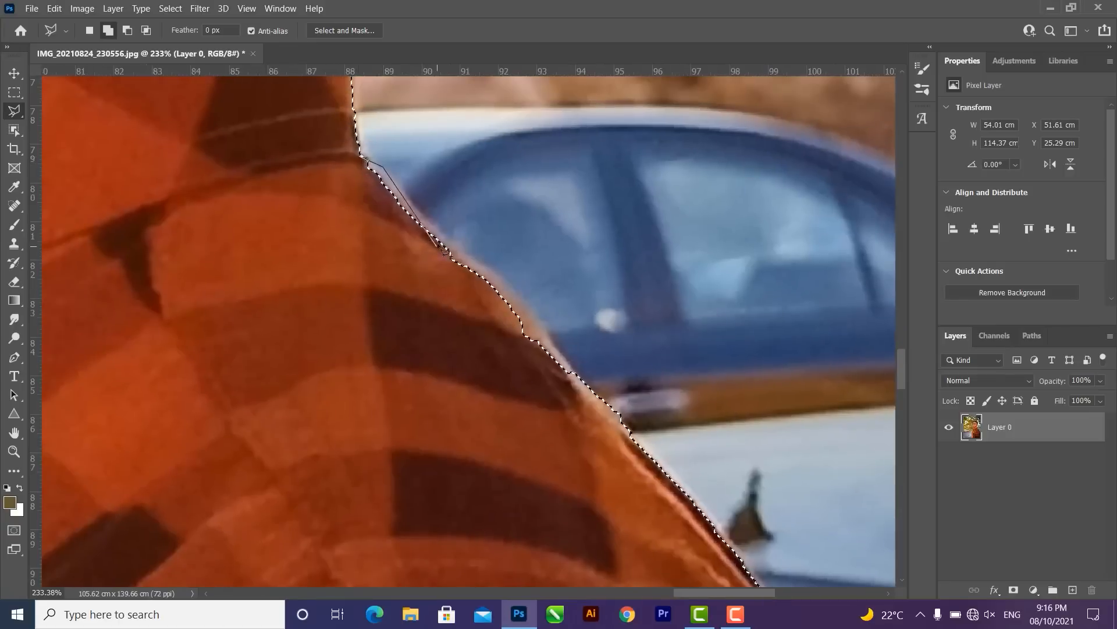
pyautogui.click(524, 302)
pyautogui.click(582, 381)
pyautogui.click(392, 342)
pyautogui.doubleClick(305, 178)
# - Add the missing edge at the back of the shirt collar to the selection
pyautogui.moveTo(305, 179); pyautogui.dragTo(553, 464)
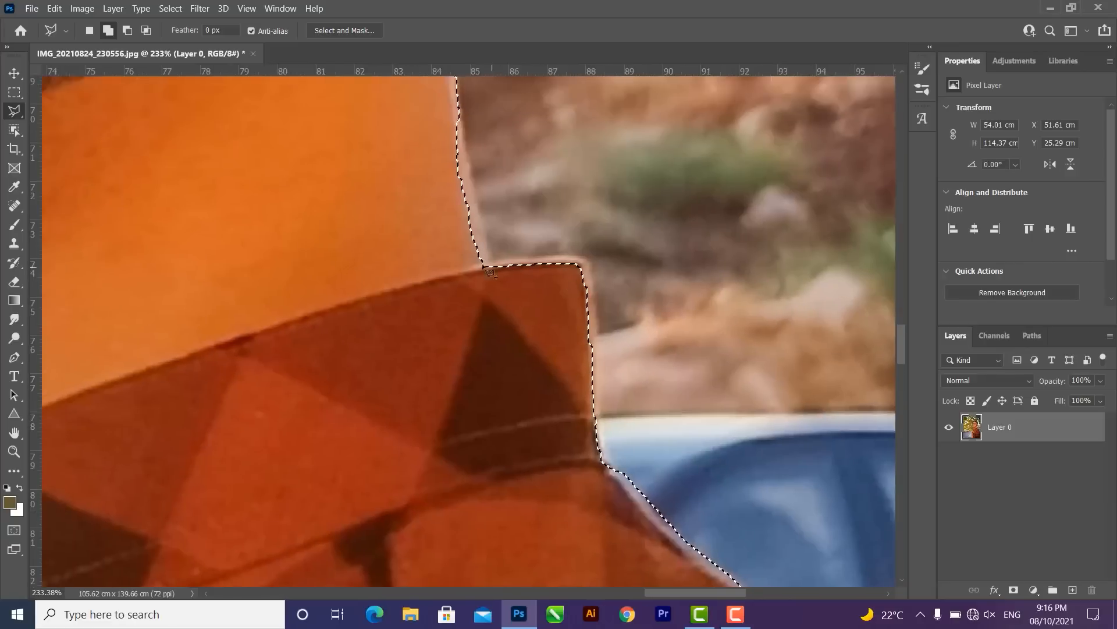
pyautogui.click(587, 260)
pyautogui.click(597, 475)
pyautogui.doubleClick(403, 272)
# - Subtract the background sliver along the front edge of the shirt collar from the selection
pyautogui.moveTo(401, 271); pyautogui.dragTo(513, 457)
pyautogui.scroll(-5, 606, 269)
pyautogui.moveTo(414, 314); pyautogui.dragTo(632, 141)
pyautogui.scroll(4, 535, 375)
pyautogui.keyDown('alt'); pyautogui.click(498, 429); pyautogui.keyUp('alt')
pyautogui.click(518, 413)
pyautogui.click(516, 323)
pyautogui.click(519, 285)
pyautogui.doubleClick(457, 375)
pyautogui.moveTo(508, 383); pyautogui.dragTo(525, 490)
pyautogui.keyDown('alt'); pyautogui.click(531, 419); pyautogui.keyUp('alt')
pyautogui.click(521, 288)
pyautogui.doubleClick(578, 370)
pyautogui.hotkey('ctrl', 'z')
# - Add the missing strip along the front of the neck, just above the collar, to the selection
pyautogui.keyDown('shift'); pyautogui.click(527, 338); pyautogui.keyUp('shift')
pyautogui.click(534, 486)
pyautogui.doubleClick(585, 334)
# - Subtract the leaf-coloured wedge between the chin and neck and the background sliver along the jaw from the selection
pyautogui.moveTo(547, 379); pyautogui.dragTo(565, 493)
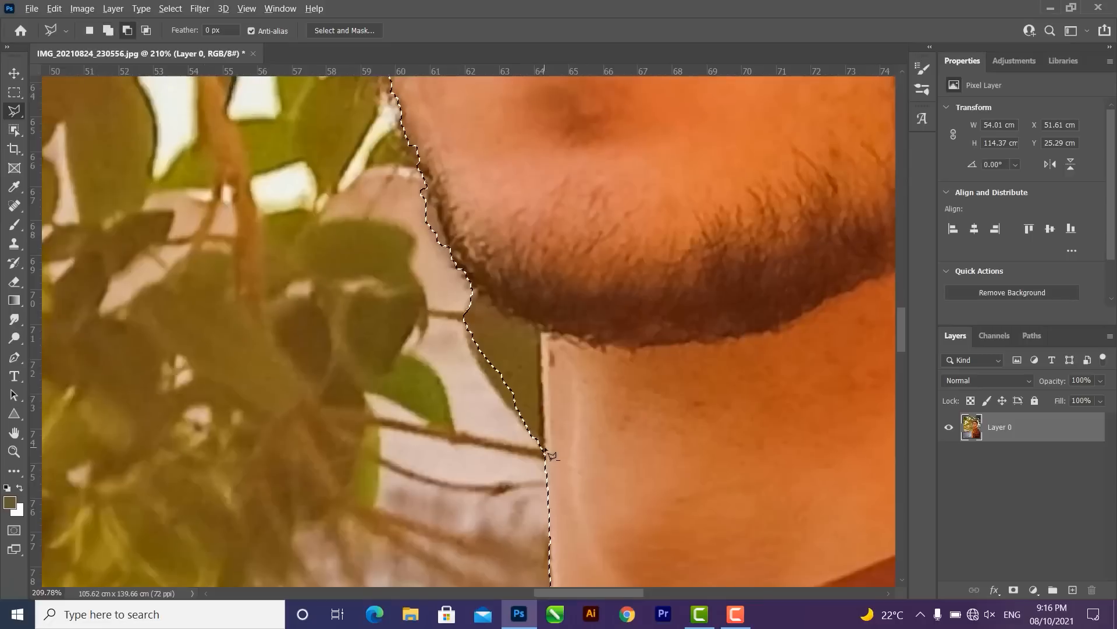
pyautogui.keyDown('alt'); pyautogui.click(546, 453); pyautogui.keyUp('alt')
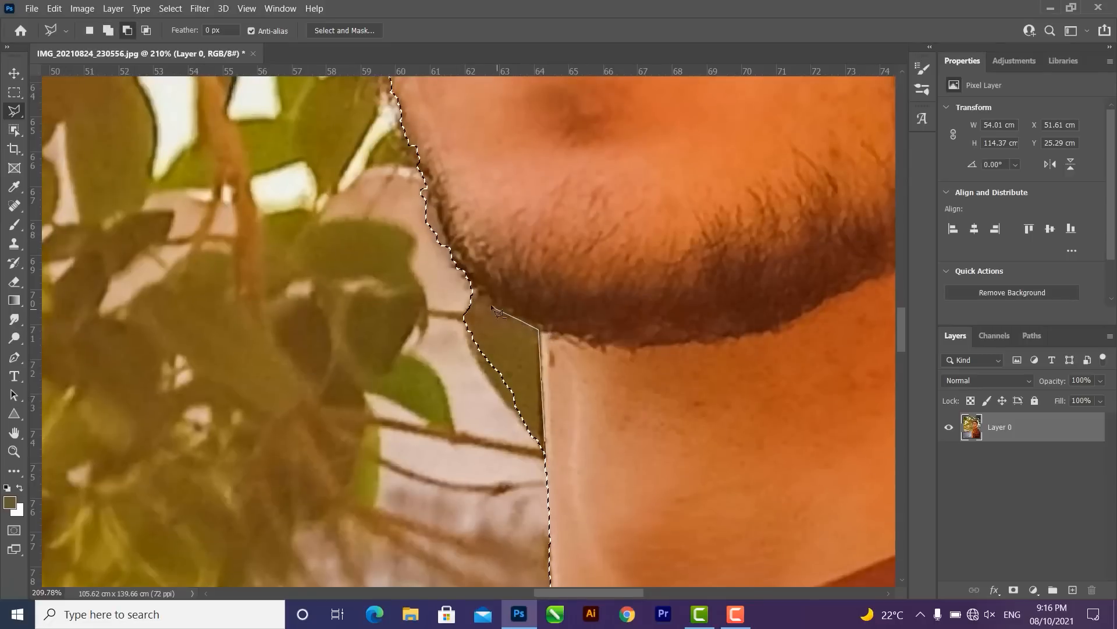
pyautogui.doubleClick(518, 461)
pyautogui.moveTo(503, 243); pyautogui.dragTo(536, 393)
pyautogui.keyDown('alt'); pyautogui.click(444, 316); pyautogui.keyUp('alt')
pyautogui.click(471, 365)
pyautogui.click(488, 414)
pyautogui.doubleClick(414, 358)
# - Add the part of the glasses frame that projects beyond the face to the selection, tracing its outer outline
pyautogui.scroll(-4, 441, 359)
pyautogui.moveTo(458, 245); pyautogui.dragTo(524, 350)
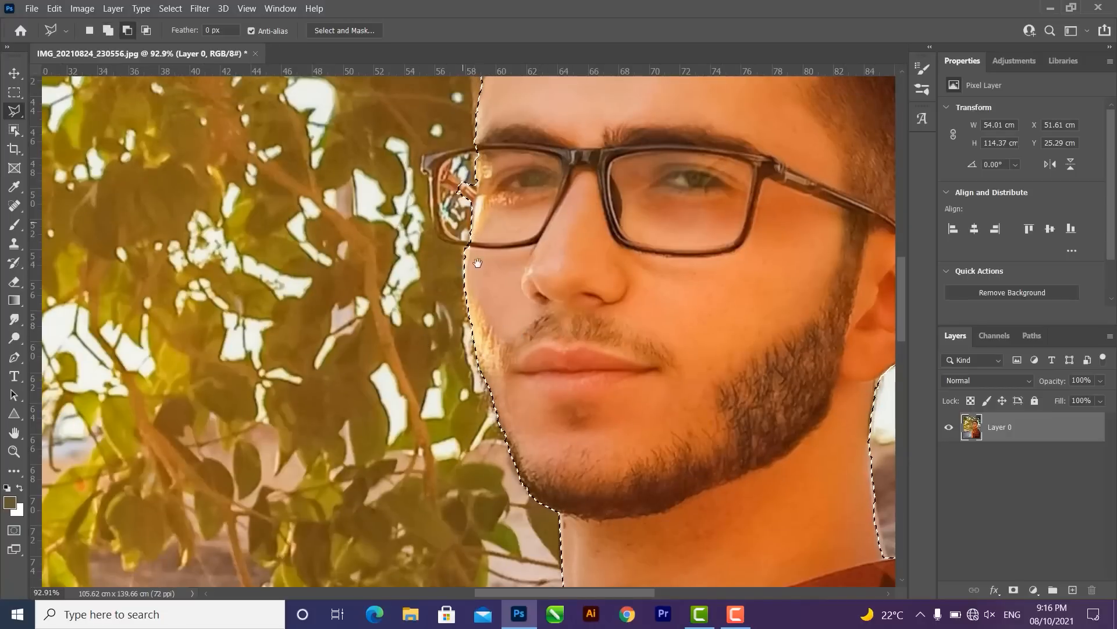
pyautogui.moveTo(463, 228); pyautogui.dragTo(504, 372)
pyautogui.moveTo(474, 287); pyautogui.dragTo(524, 396)
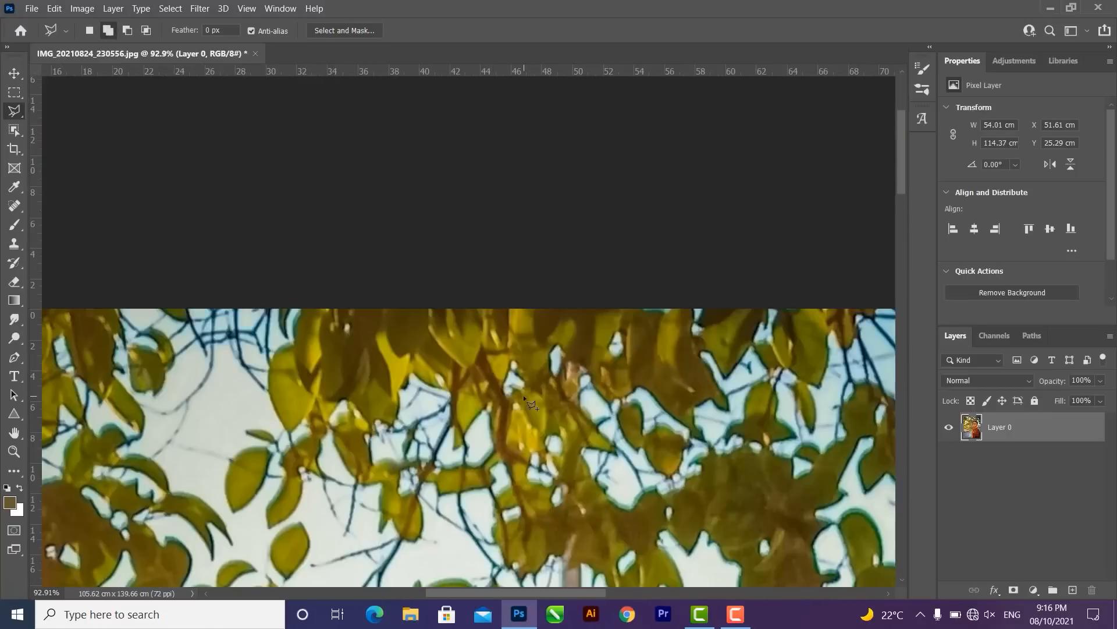
pyautogui.click(954, 614)
pyautogui.click(1052, 504)
pyautogui.click(572, 189)
pyautogui.moveTo(617, 524); pyautogui.dragTo(568, 175)
pyautogui.moveTo(629, 466); pyautogui.dragTo(597, 346)
pyautogui.scroll(3, 600, 348)
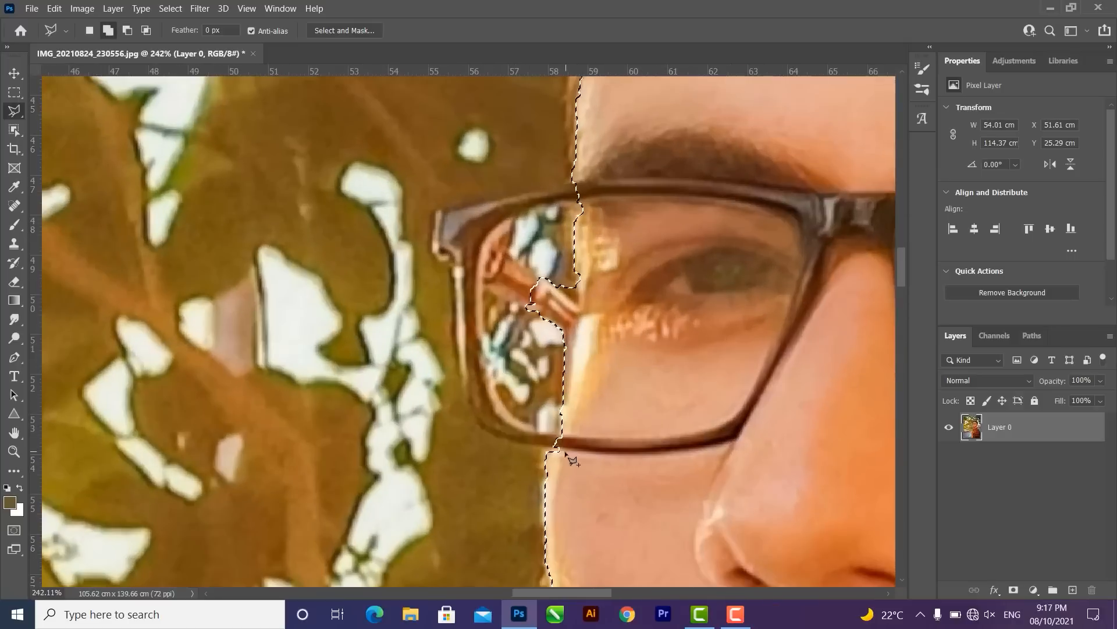
pyautogui.click(482, 429)
pyautogui.click(470, 409)
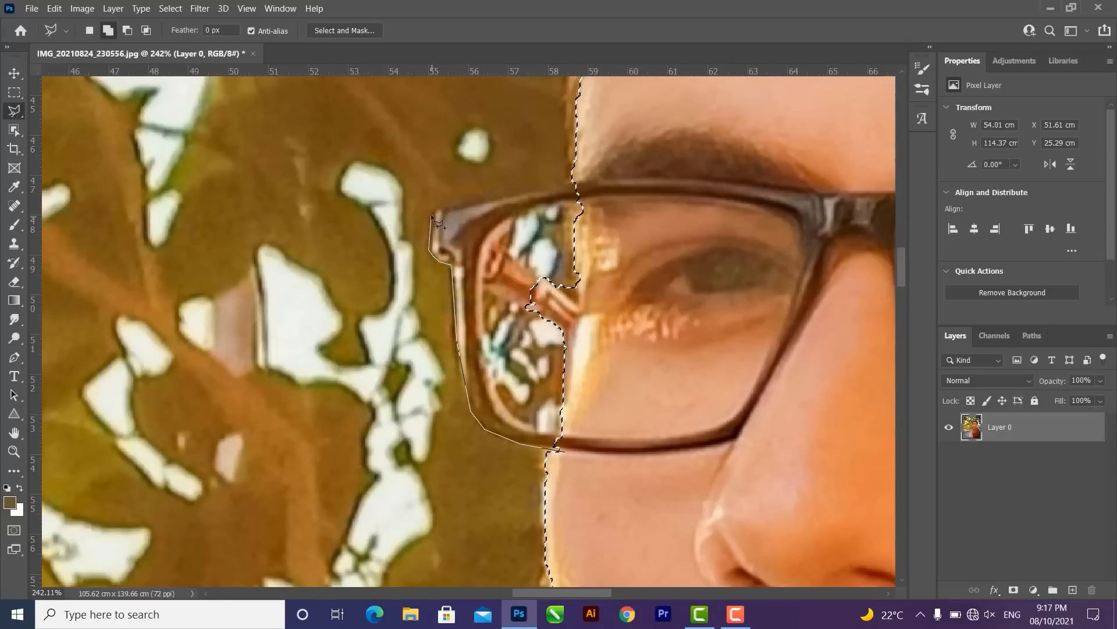
pyautogui.click(572, 185)
pyautogui.click(558, 437)
# - Subtract the two background areas showing through the projecting lens, below and above the glasses' temple arm
pyautogui.press('alt')
pyautogui.click(557, 431)
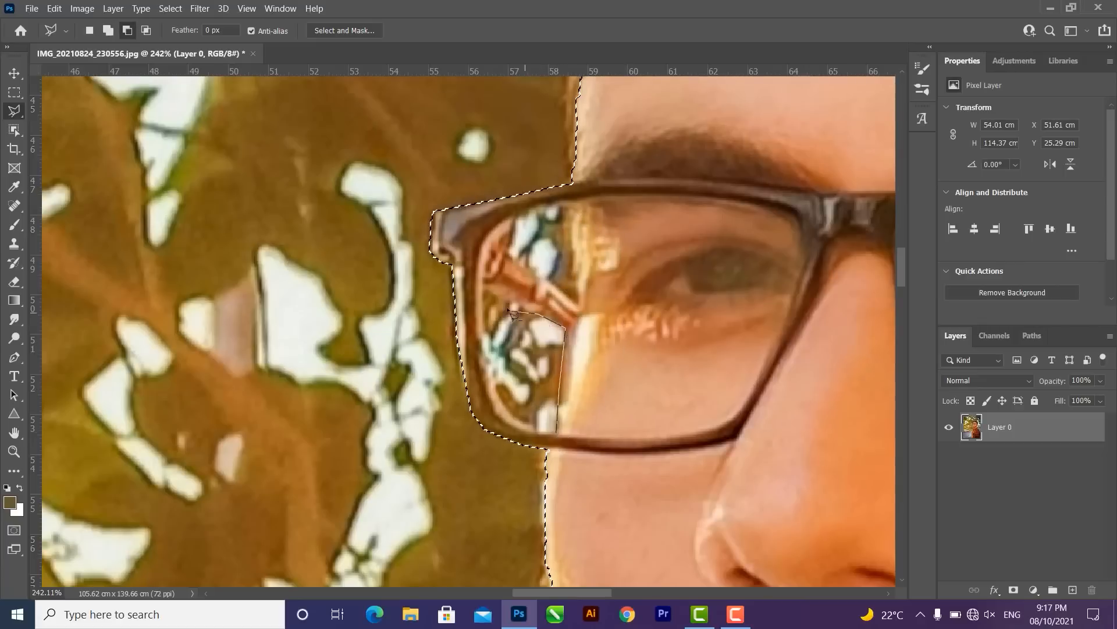
pyautogui.click(486, 368)
pyautogui.click(499, 406)
pyautogui.click(528, 426)
pyautogui.click(557, 432)
pyautogui.press('alt')
pyautogui.click(576, 300)
pyautogui.click(570, 208)
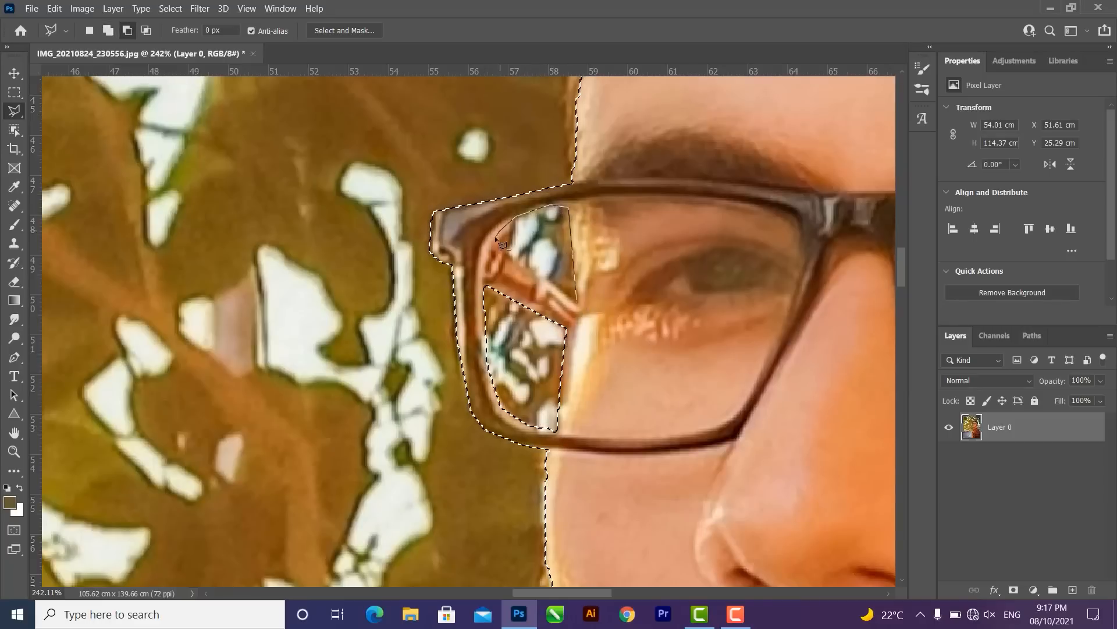
pyautogui.click(578, 301)
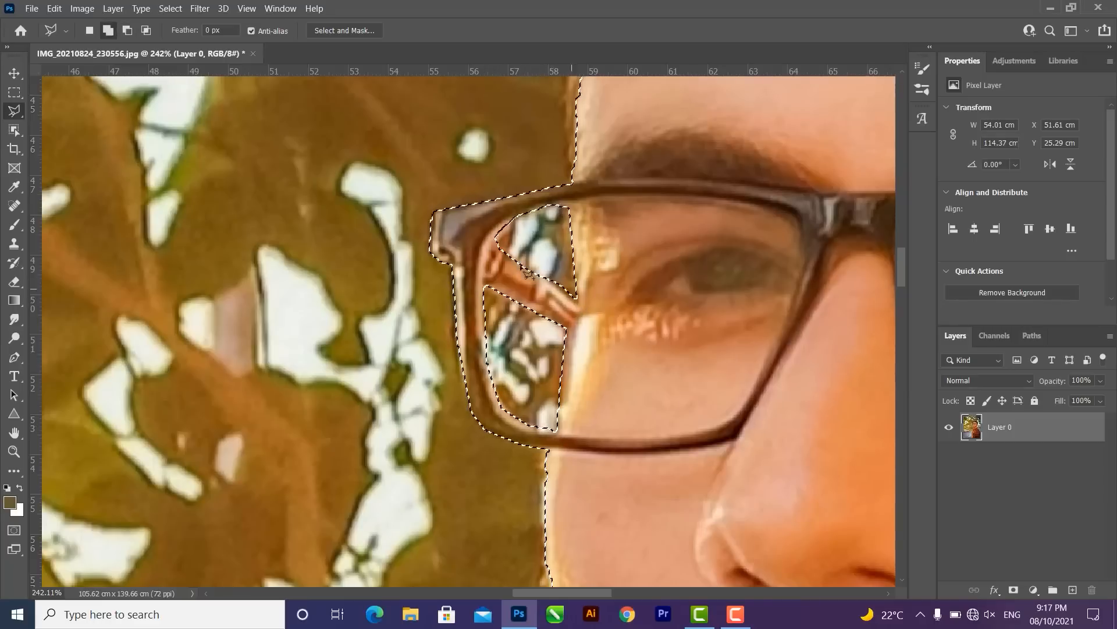
# - Subtract the tuft of leafy background above the top of the hair with the Quick Selection tool at brush size 125
pyautogui.scroll(-7, 585, 245)
pyautogui.press('w')
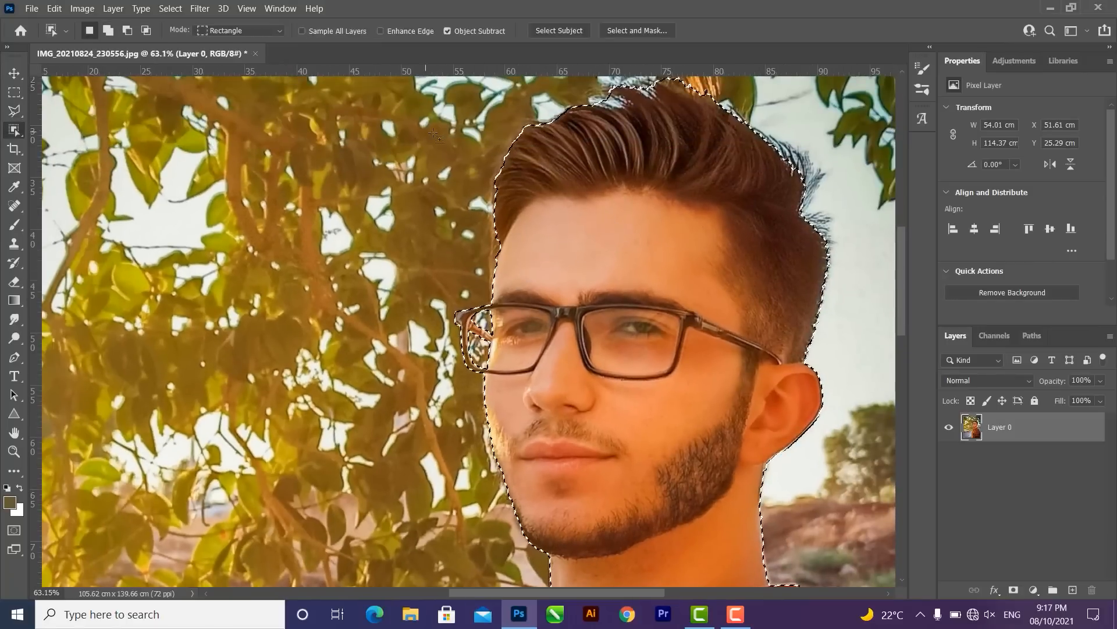
pyautogui.hotkey('shift', 'w')
pyautogui.press('[')
pyautogui.press('[')
pyautogui.press('[')
pyautogui.press('[')
pyautogui.press('[')
pyautogui.press('[')
pyautogui.press('[')
pyautogui.press('[')
pyautogui.press('[')
pyautogui.press('[')
pyautogui.press('[')
pyautogui.press('[')
pyautogui.press('[')
pyautogui.press('[')
pyautogui.moveTo(533, 228); pyautogui.dragTo(523, 245)
pyautogui.moveTo(638, 103); pyautogui.dragTo(556, 216)
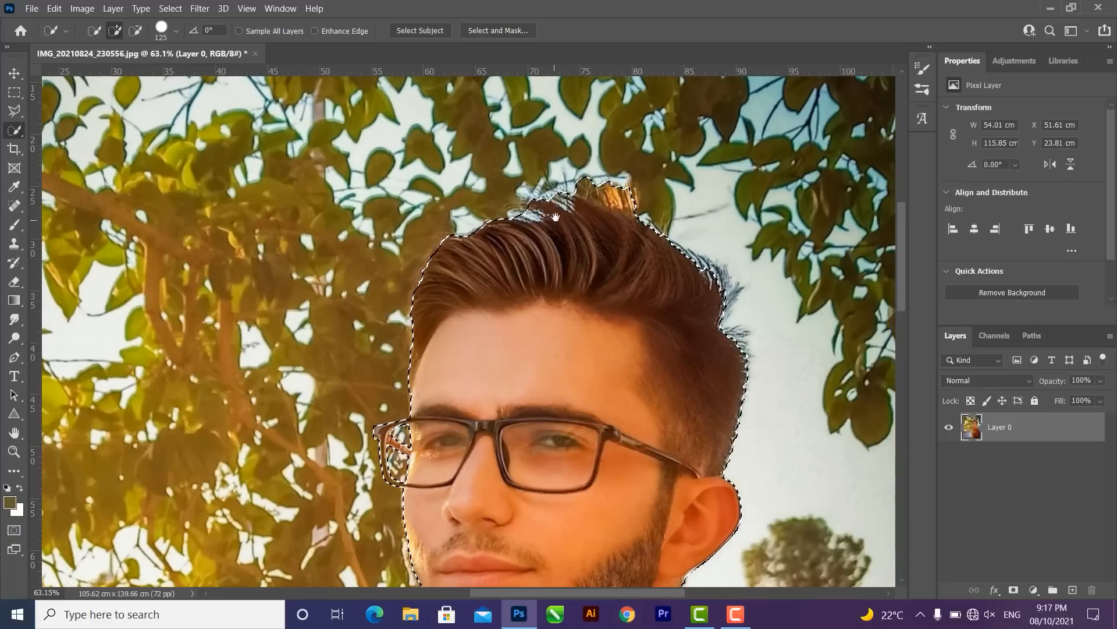
pyautogui.moveTo(614, 182)
pyautogui.keyDown('alt'); pyautogui.mouseDown()
pyautogui.moveTo(627, 180)
pyautogui.moveTo(595, 172)
pyautogui.mouseUp(); pyautogui.keyUp('alt')
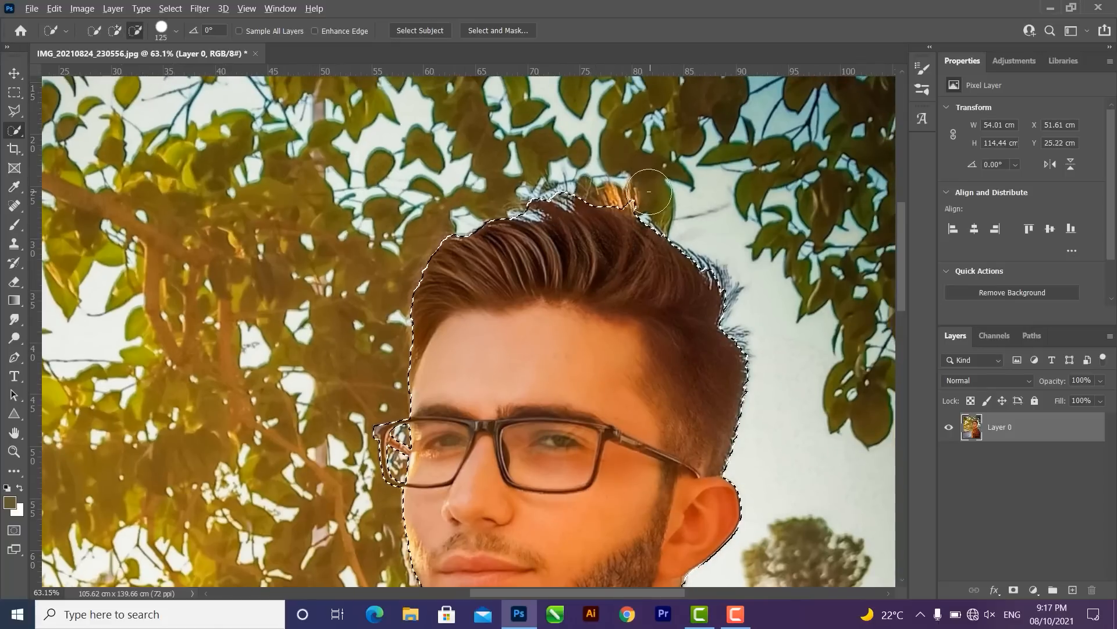
# - Subtract the ragged fringe along the back of the head, down to the top of the ear, with freehand Lasso outlines
pyautogui.scroll(5, 761, 254)
pyautogui.press('l')
pyautogui.moveTo(703, 347); pyautogui.dragTo(627, 85)
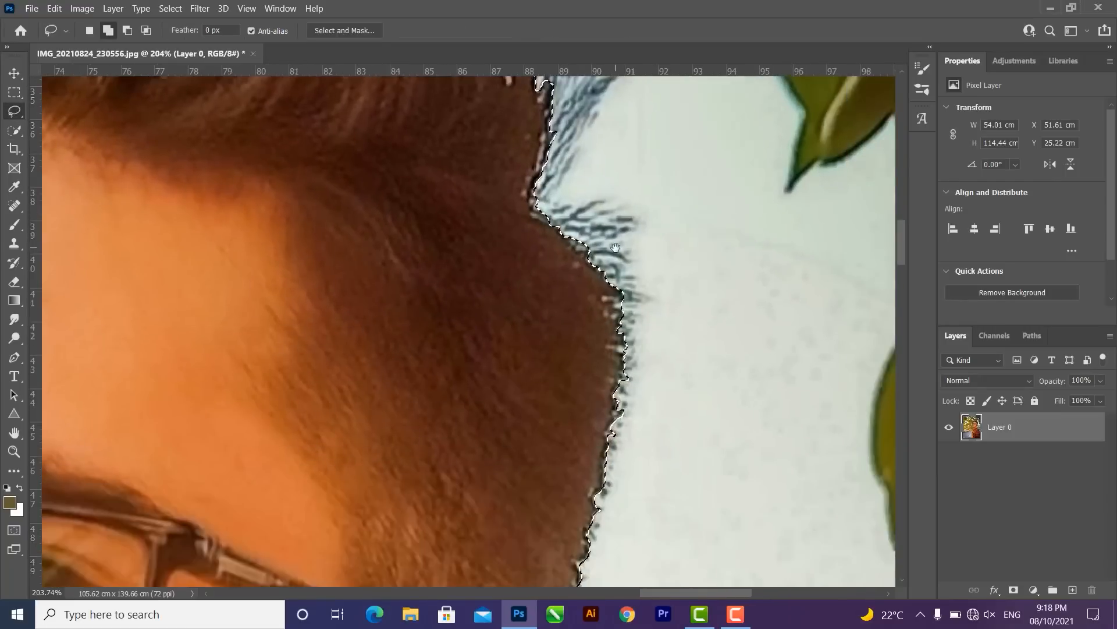
pyautogui.keyDown('alt'); pyautogui.moveTo(557, 226); pyautogui.dragTo(600, 295); pyautogui.keyUp('alt')
pyautogui.keyDown('alt'); pyautogui.moveTo(634, 454); pyautogui.dragTo(678, 460); pyautogui.keyUp('alt')
pyautogui.moveTo(639, 384); pyautogui.dragTo(644, 244)
pyautogui.keyDown('alt'); pyautogui.moveTo(590, 412); pyautogui.dragTo(663, 253); pyautogui.keyUp('alt')
pyautogui.moveTo(638, 434)
pyautogui.mouseDown()
pyautogui.moveTo(669, 334)
pyautogui.moveTo(608, 357)
pyautogui.mouseUp()
pyautogui.keyDown('alt'); pyautogui.moveTo(687, 349); pyautogui.dragTo(692, 343); pyautogui.keyUp('alt')
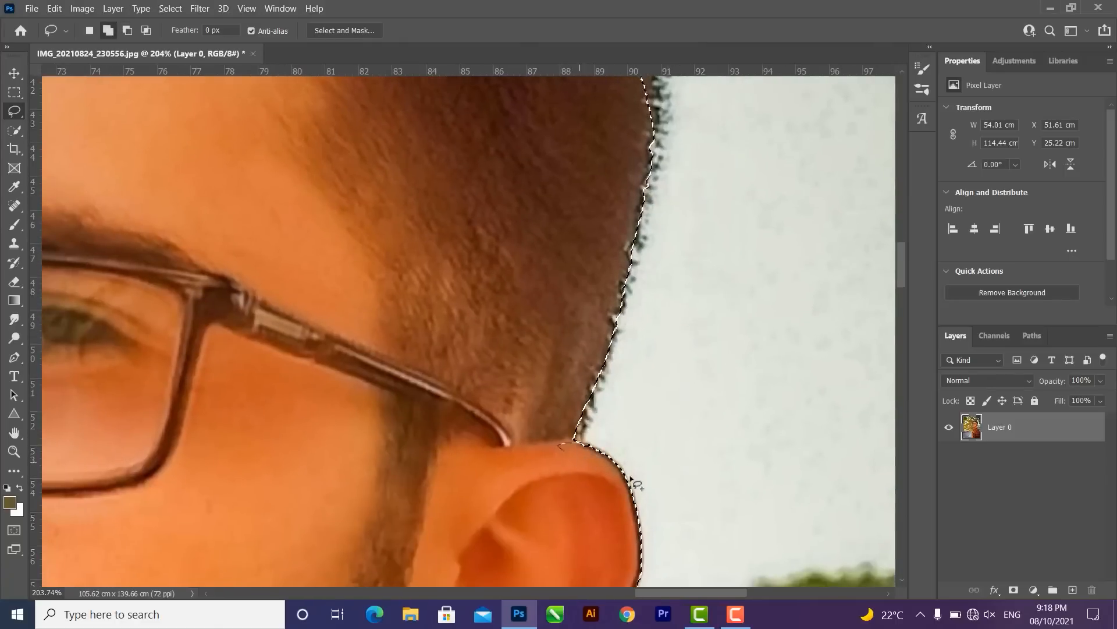
# - Trim the stray wisps along the upper back and top of the hair from the selection, following a smooth hairline curve
pyautogui.moveTo(637, 375); pyautogui.dragTo(690, 547)
pyautogui.moveTo(646, 233); pyautogui.dragTo(672, 351)
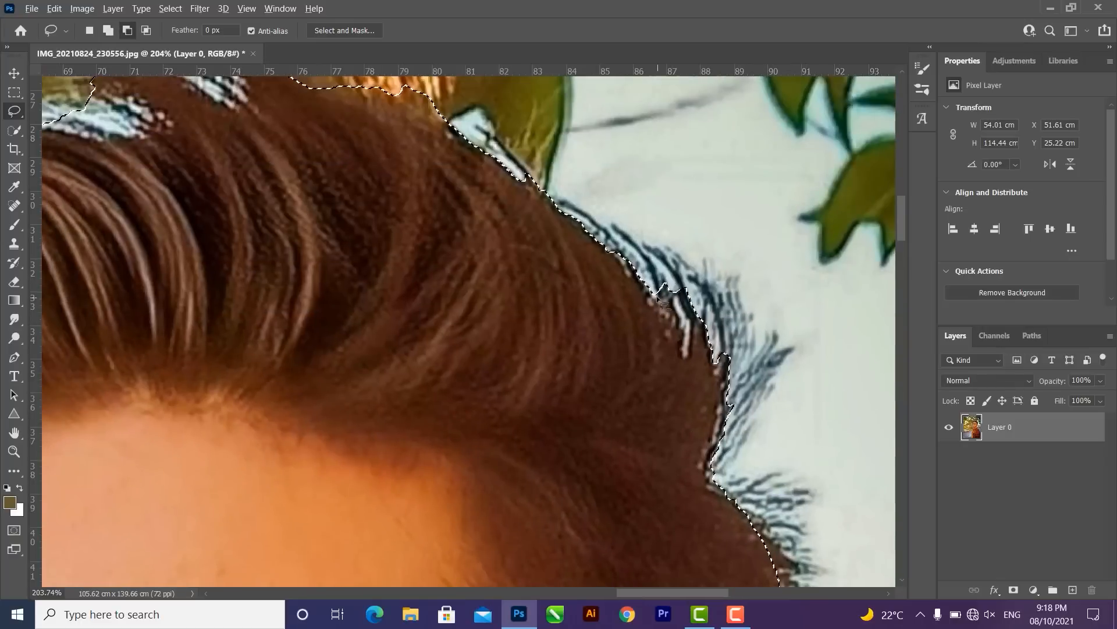
pyautogui.moveTo(774, 387)
pyautogui.keyDown('alt'); pyautogui.mouseDown()
pyautogui.moveTo(664, 279)
pyautogui.moveTo(710, 318)
pyautogui.mouseUp(); pyautogui.keyUp('alt')
pyautogui.moveTo(549, 203)
pyautogui.keyDown('alt'); pyautogui.mouseDown()
pyautogui.moveTo(544, 174)
pyautogui.moveTo(700, 244)
pyautogui.moveTo(311, 203)
pyautogui.moveTo(541, 145)
pyautogui.mouseUp(); pyautogui.keyUp('alt')
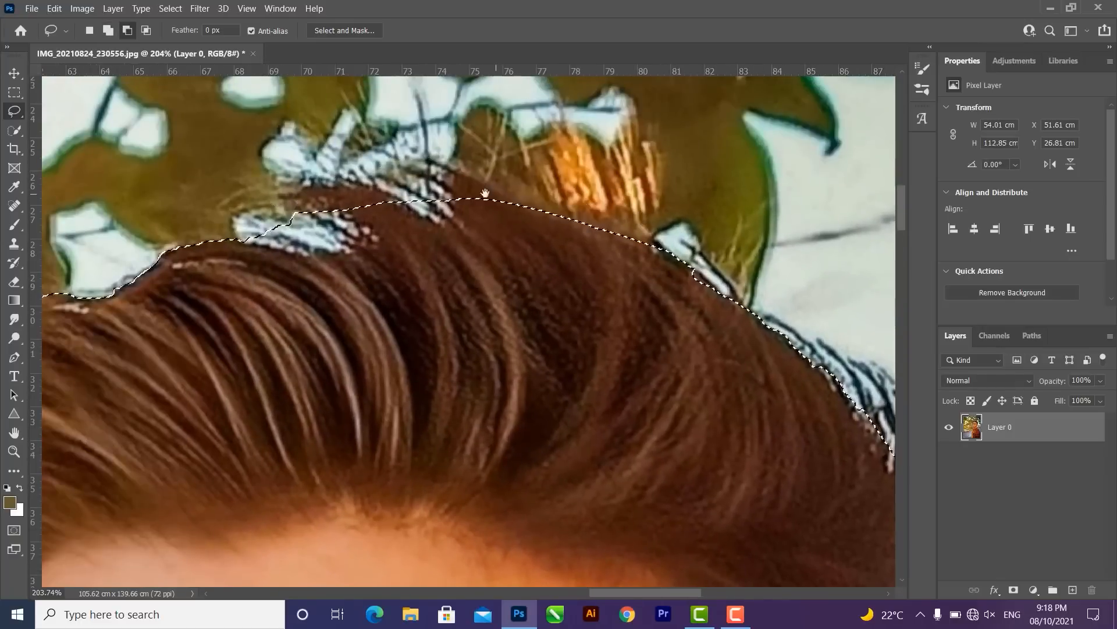
pyautogui.moveTo(489, 196); pyautogui.dragTo(596, 184)
pyautogui.moveTo(824, 273)
pyautogui.keyDown('alt'); pyautogui.mouseDown()
pyautogui.moveTo(780, 250)
pyautogui.moveTo(341, 171)
pyautogui.moveTo(821, 222)
pyautogui.mouseUp(); pyautogui.keyUp('alt')
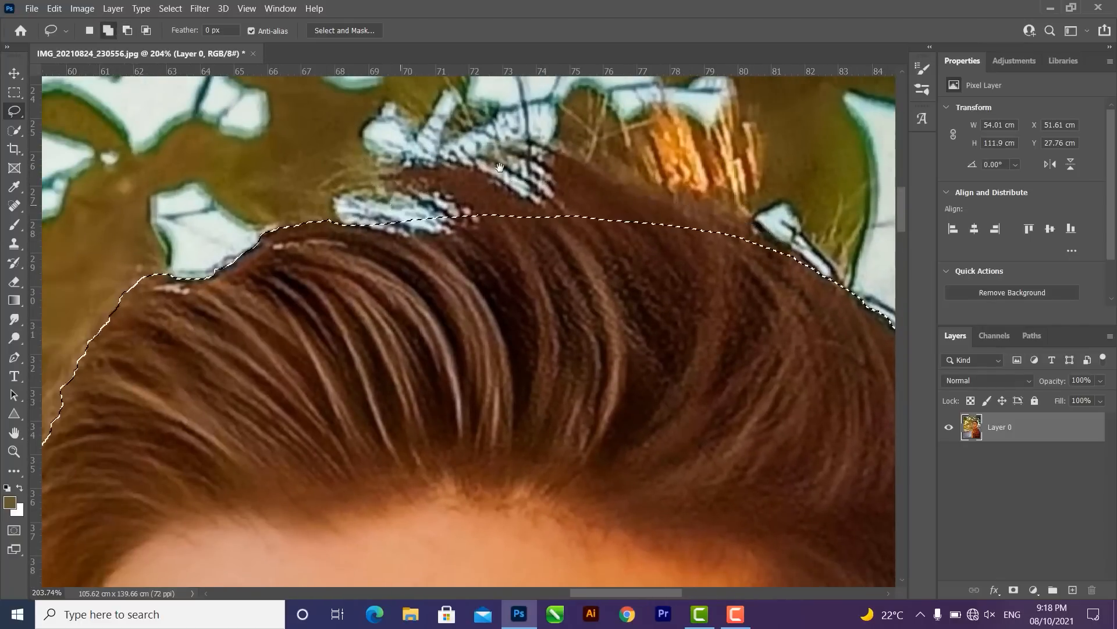
pyautogui.moveTo(414, 216); pyautogui.dragTo(617, 148)
pyautogui.hscroll(-6, 501, 262)
pyautogui.scroll(-10, 544, 304)
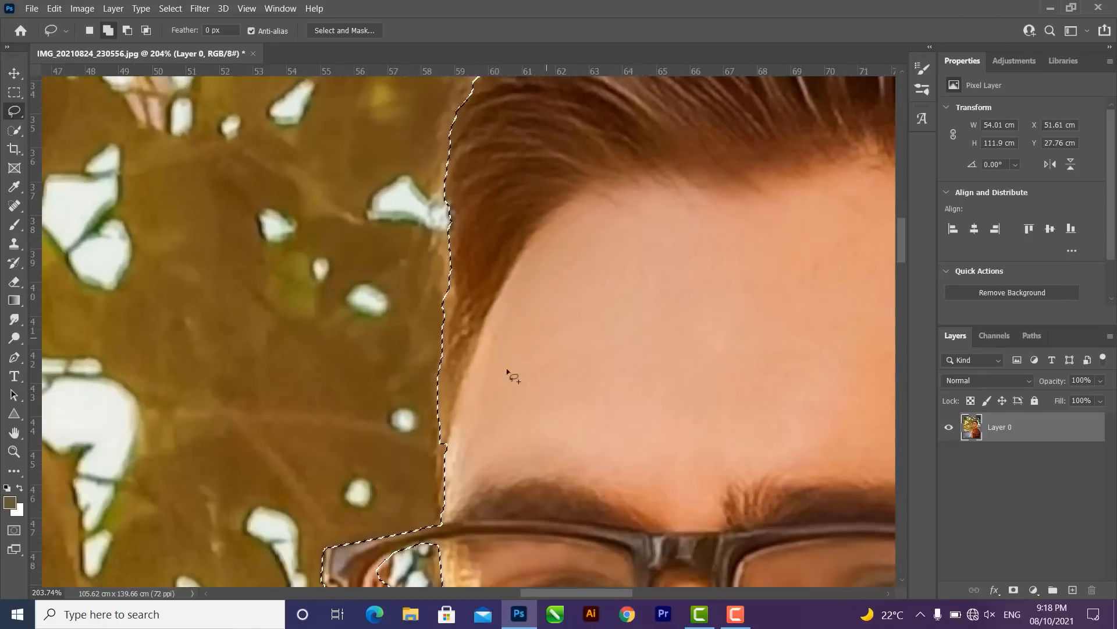
pyautogui.hotkey('ctrl', '0')
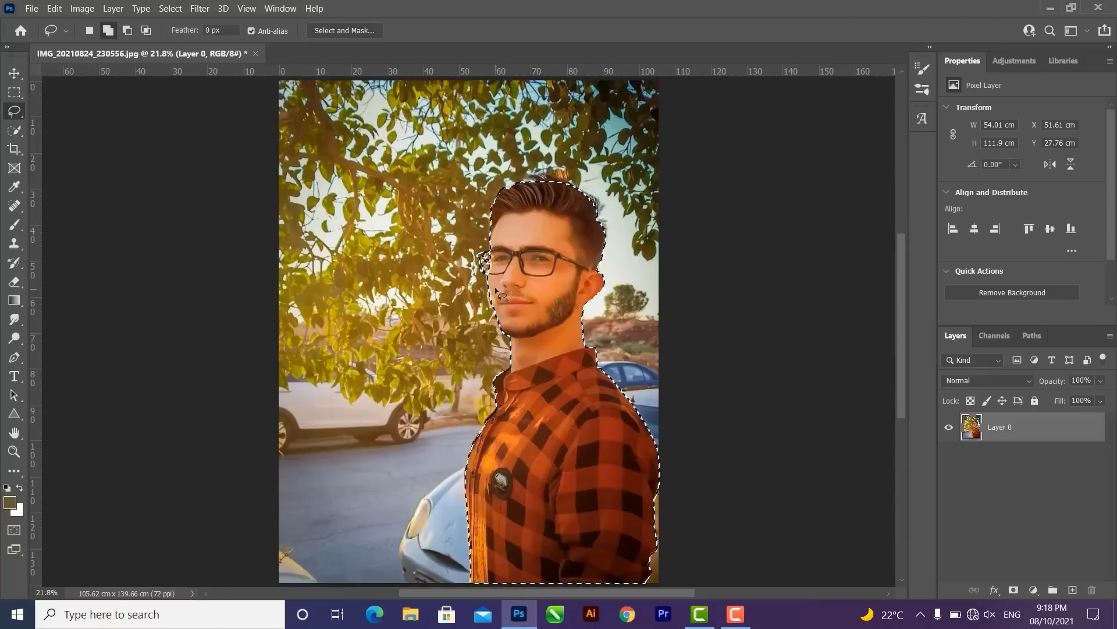
# - Add the missing strip along the lower front edge of the shirt to the selection with the Polygonal Lasso
pyautogui.press('v')
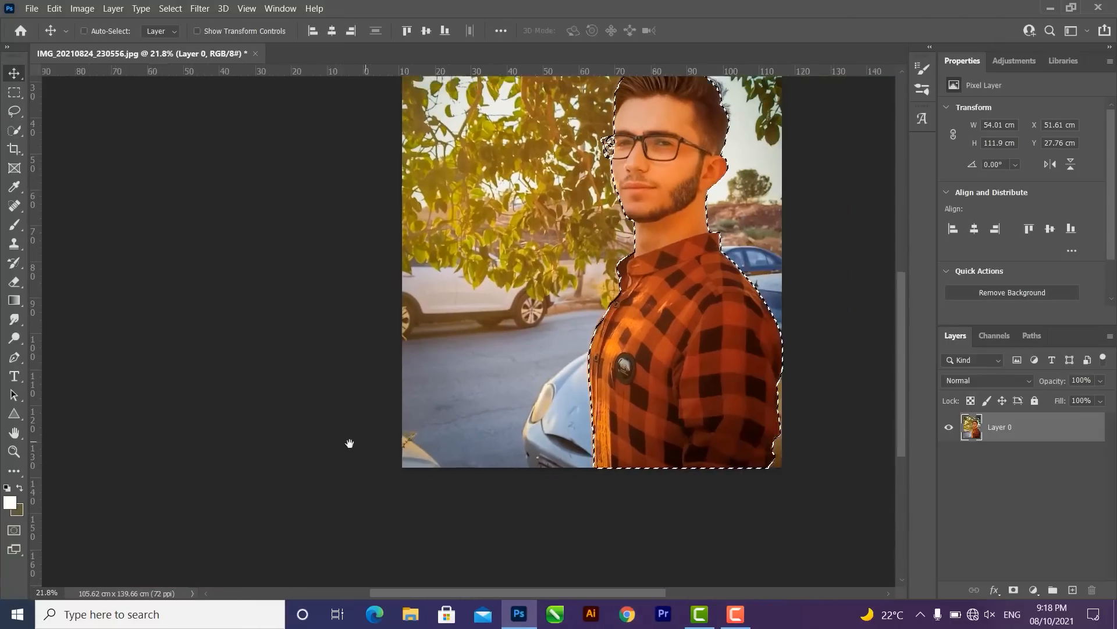
pyautogui.moveTo(349, 444); pyautogui.dragTo(321, 436)
pyautogui.scroll(5, 502, 504)
pyautogui.scroll(2, 503, 506)
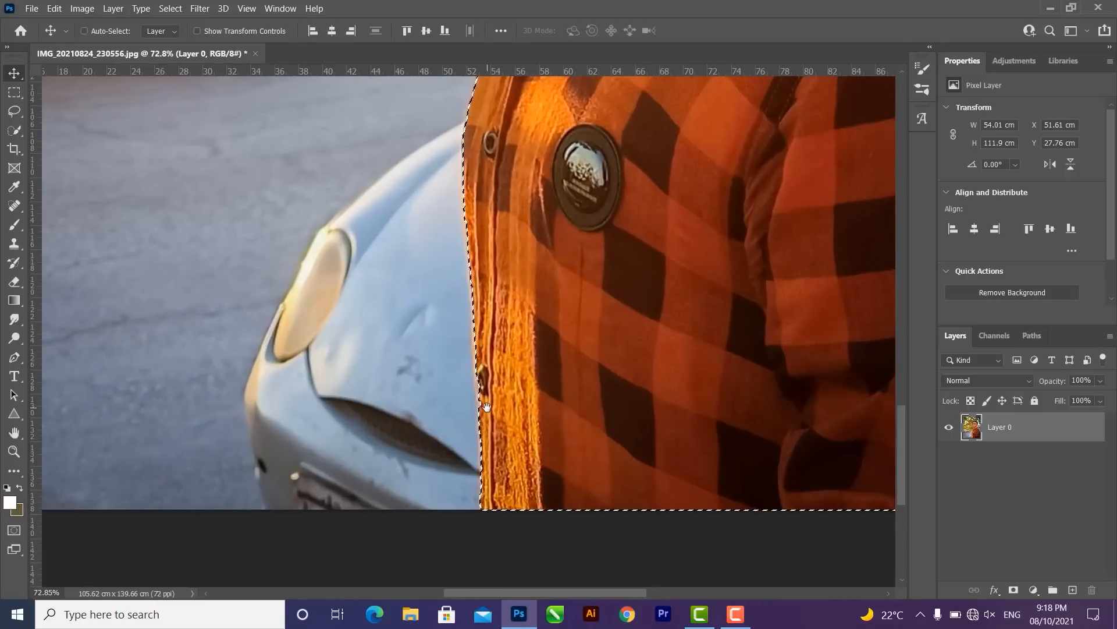
pyautogui.press('l')
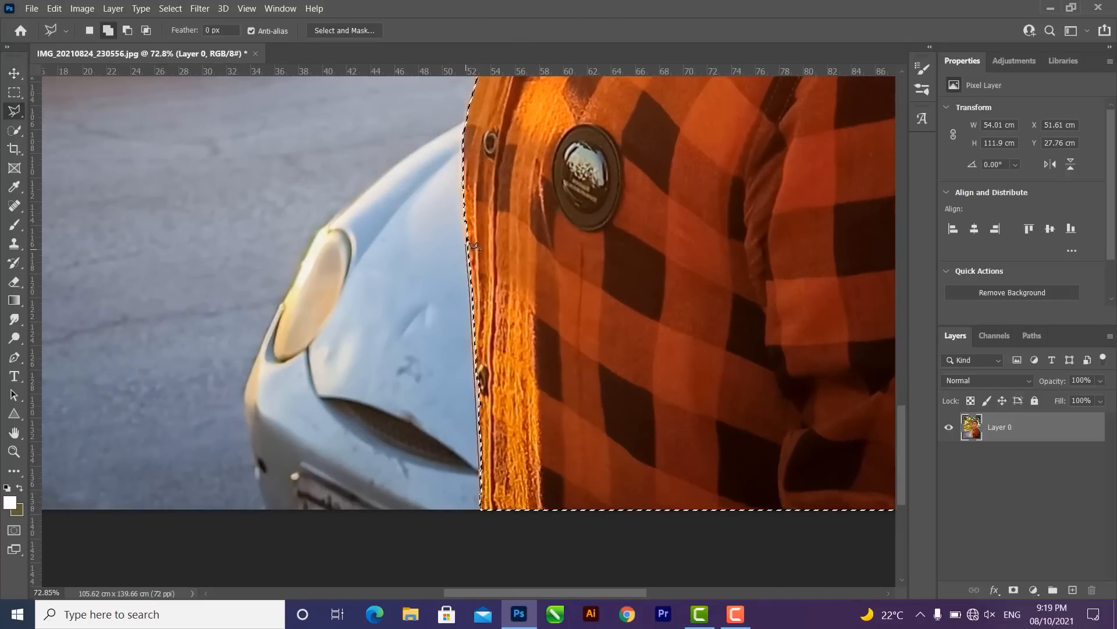
pyautogui.doubleClick(512, 527)
pyautogui.hotkey('ctrl', '0')
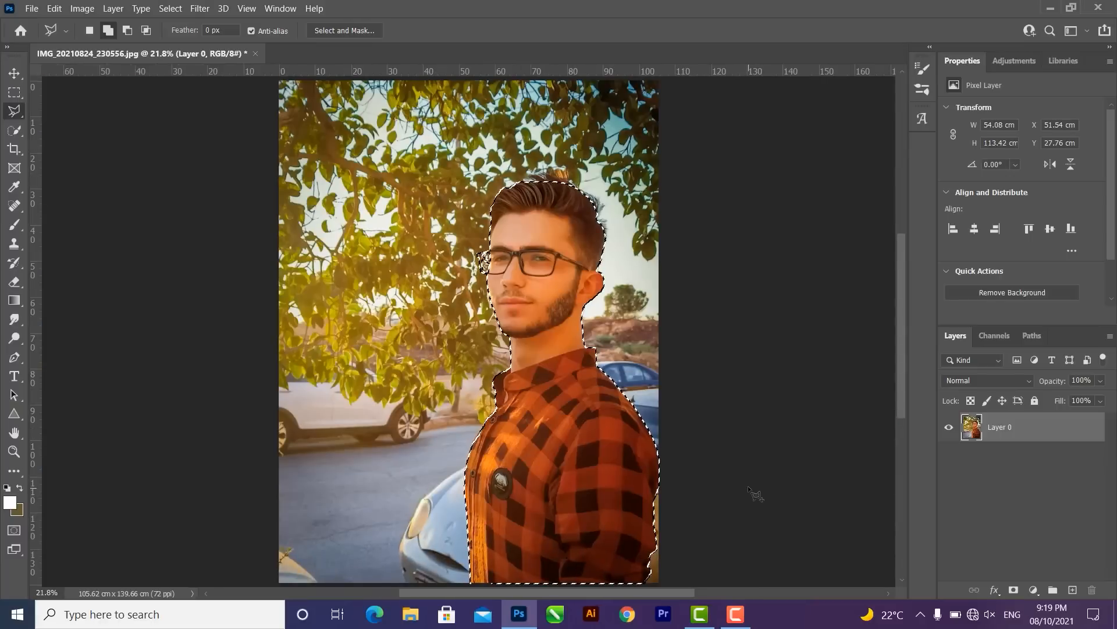
# - Add a layer mask to Layer 0 from the selection to hide the background
pyautogui.click(1013, 590)
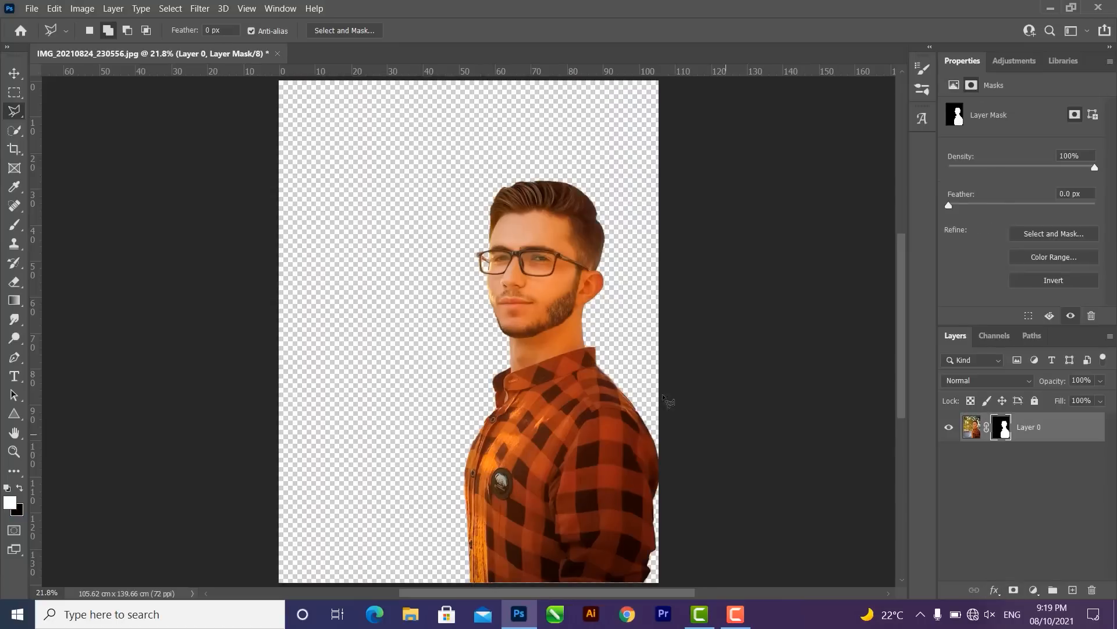
pyautogui.press('v')
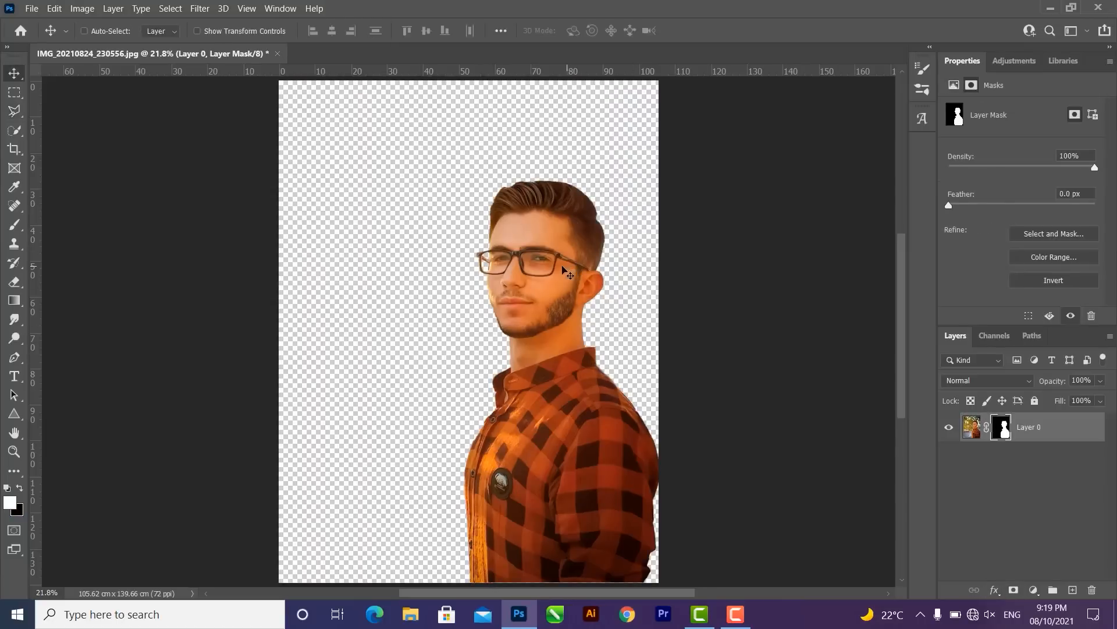
pyautogui.scroll(5, 580, 178)
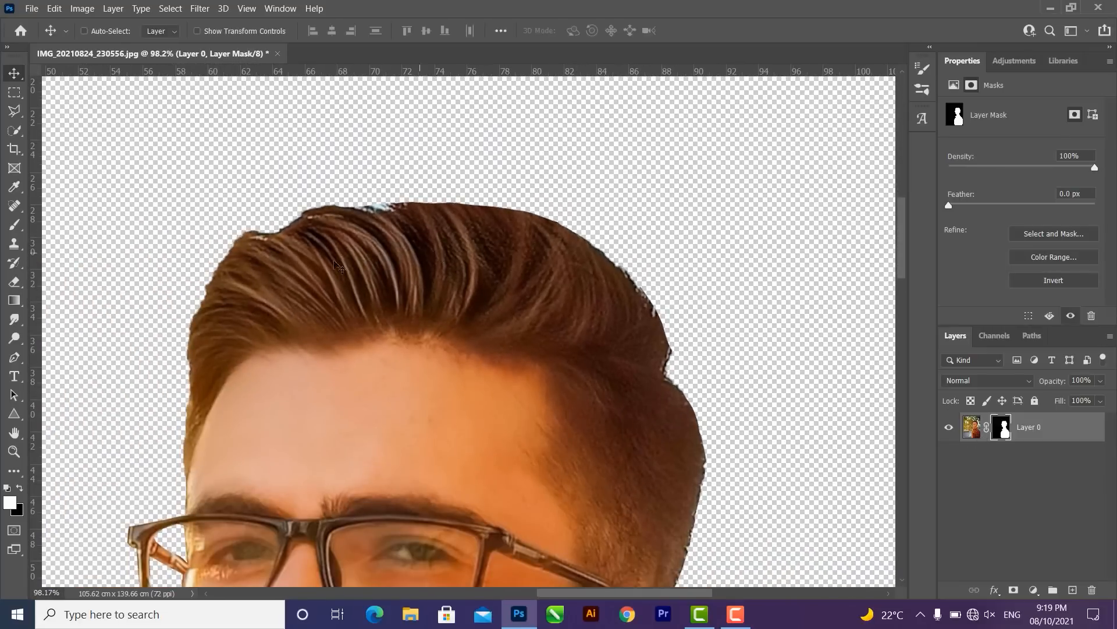
pyautogui.click(15, 319)
pyautogui.moveTo(499, 214); pyautogui.dragTo(394, 177)
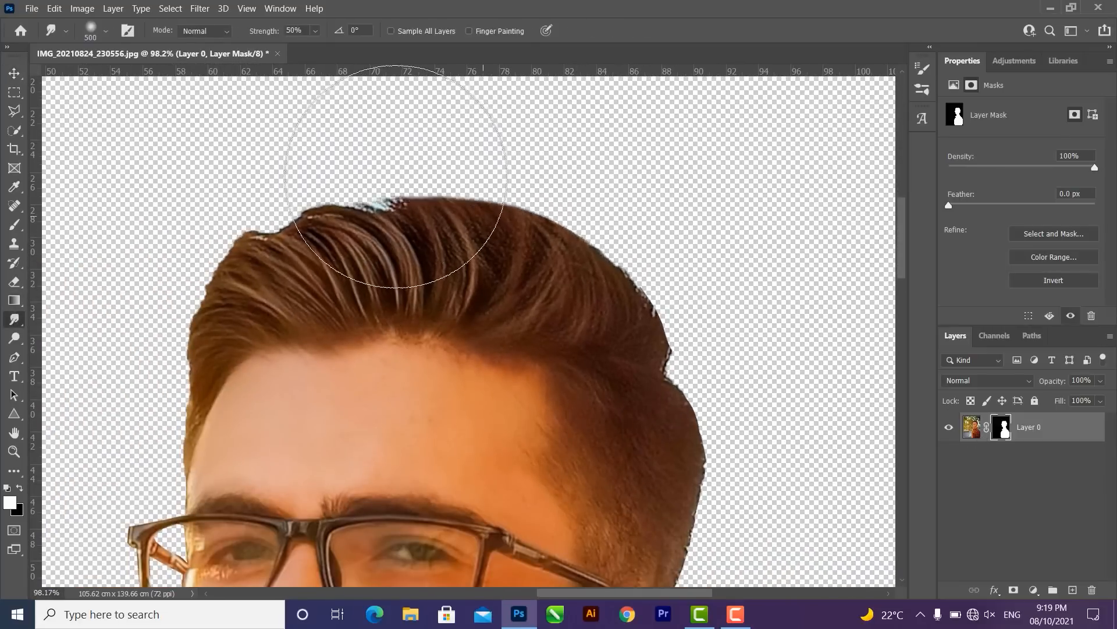
pyautogui.hotkey('ctrl', 'z')
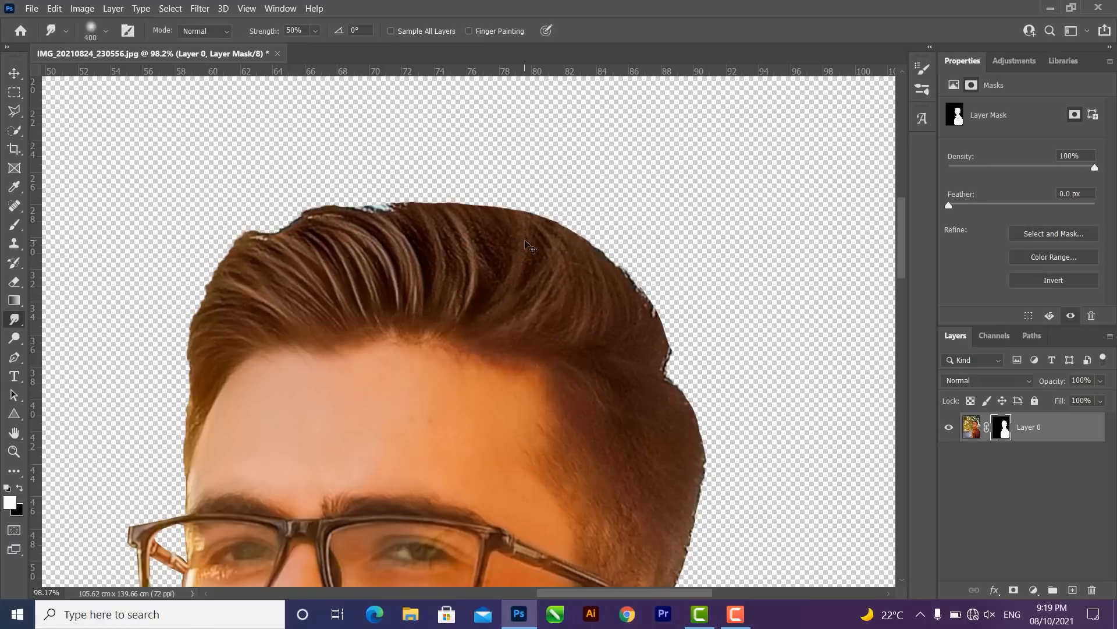
pyautogui.hotkey('ctrl', '0')
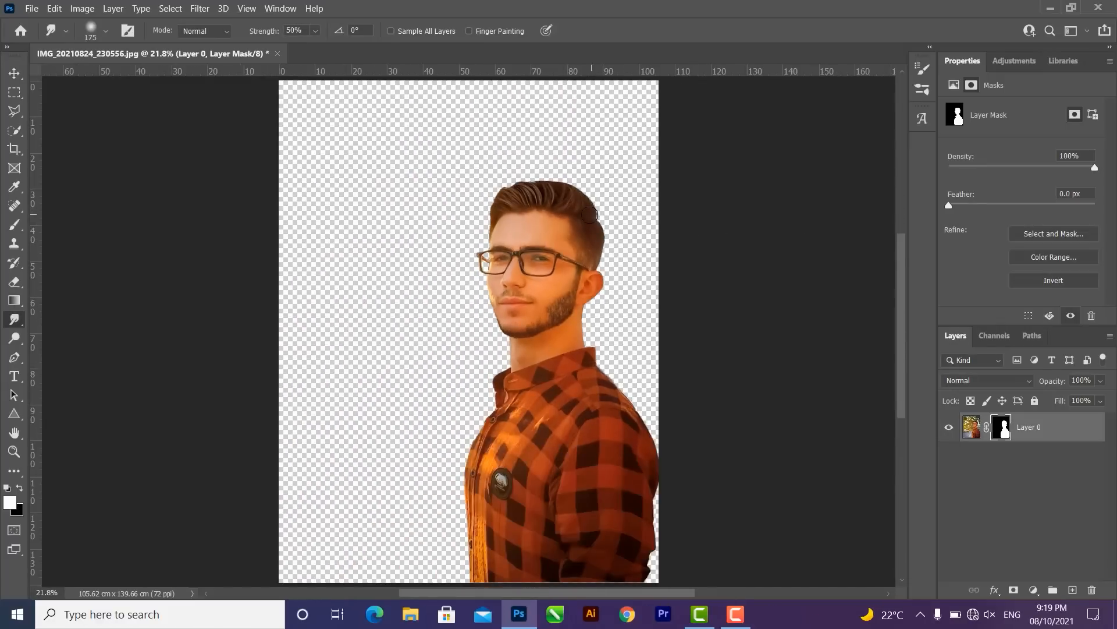
# - Smudge the mask edge around the notch at the back of the hair with a soft 20 px brush at 50% strength
pyautogui.scroll(8, 606, 209)
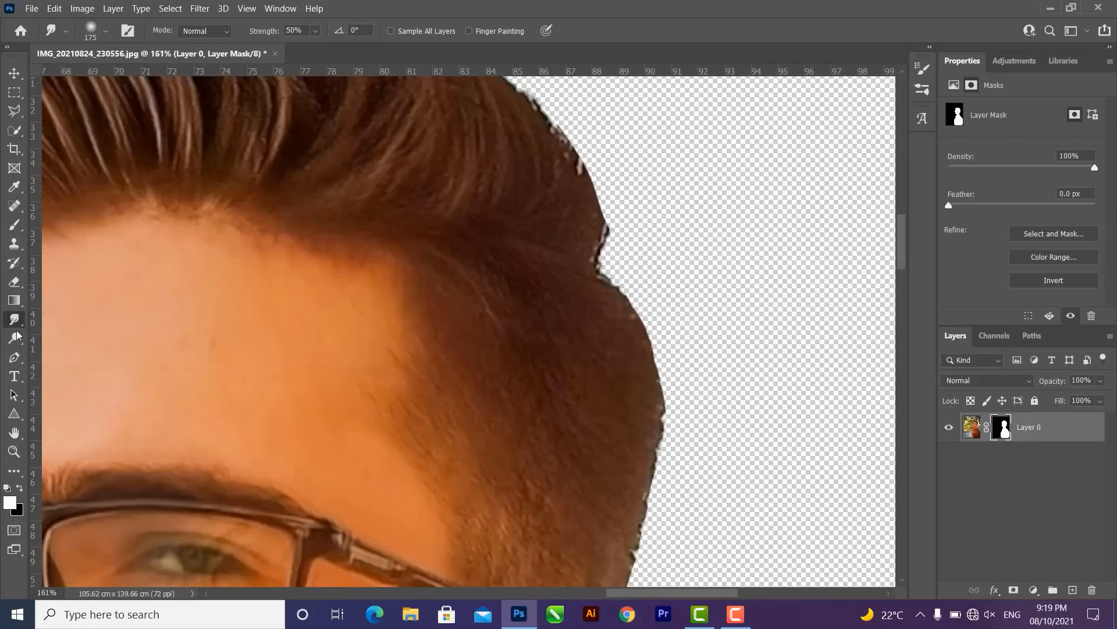
pyautogui.rightClick(19, 324)
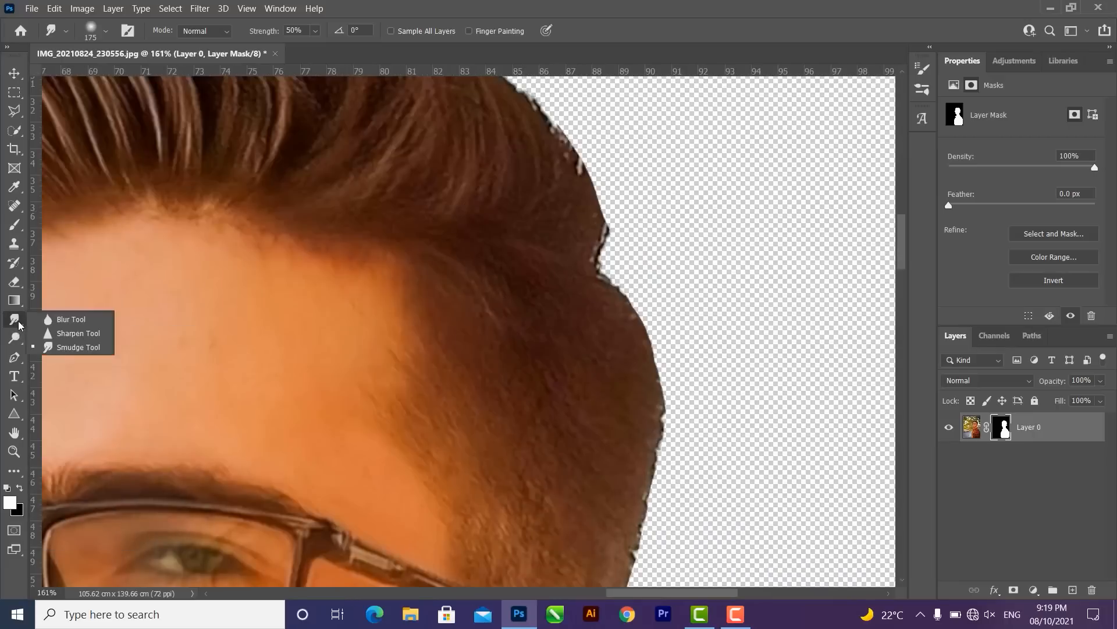
pyautogui.click(76, 347)
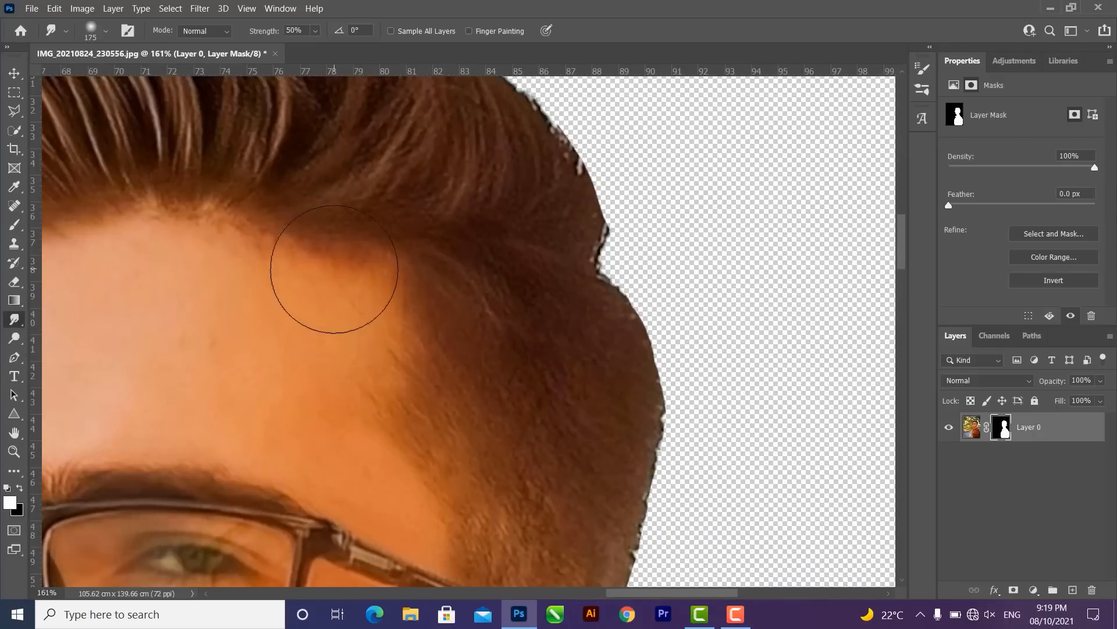
pyautogui.scroll(-2, 334, 269)
pyautogui.scroll(3, 461, 315)
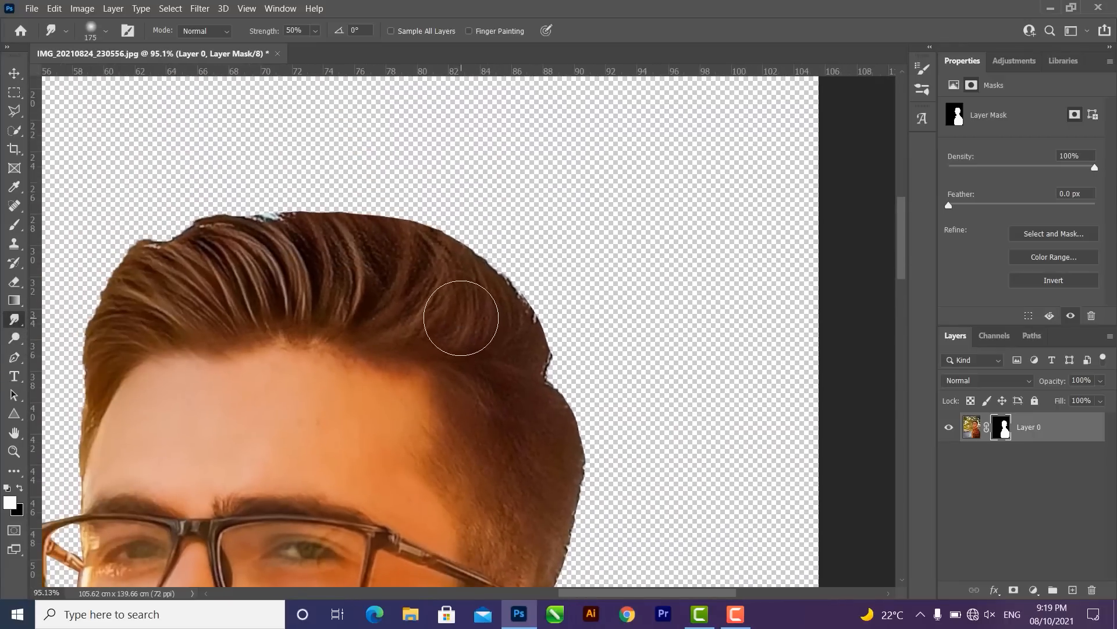
pyautogui.press('[')
pyautogui.press('[')
pyautogui.press('[')
pyautogui.press('[')
pyautogui.press('[')
pyautogui.press('[')
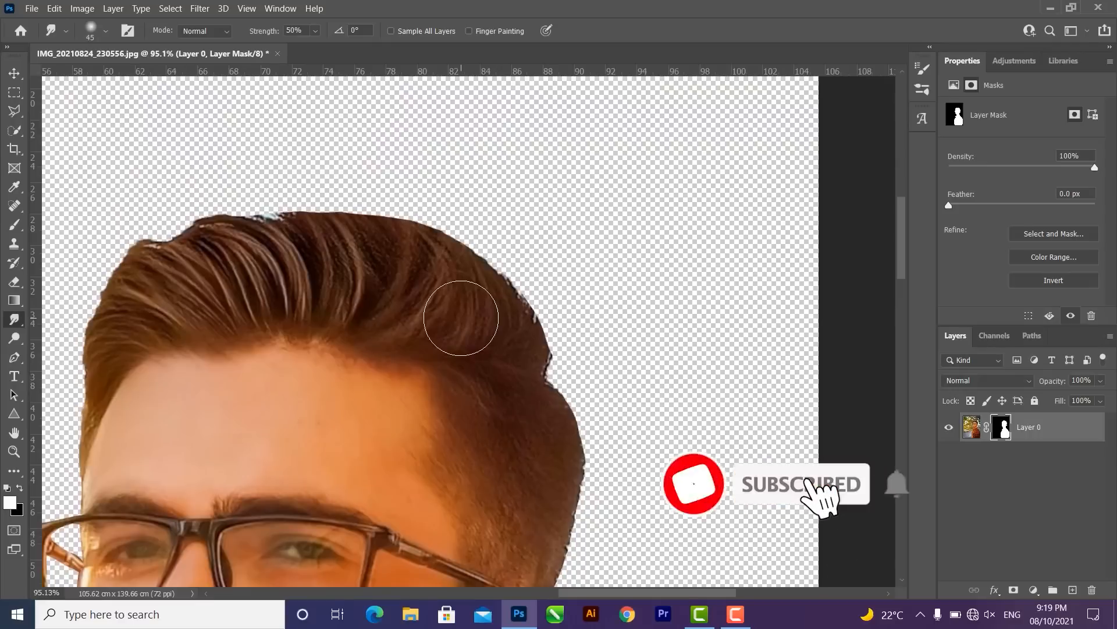
pyautogui.rightClick(460, 320)
pyautogui.moveTo(557, 354); pyautogui.dragTo(552, 353)
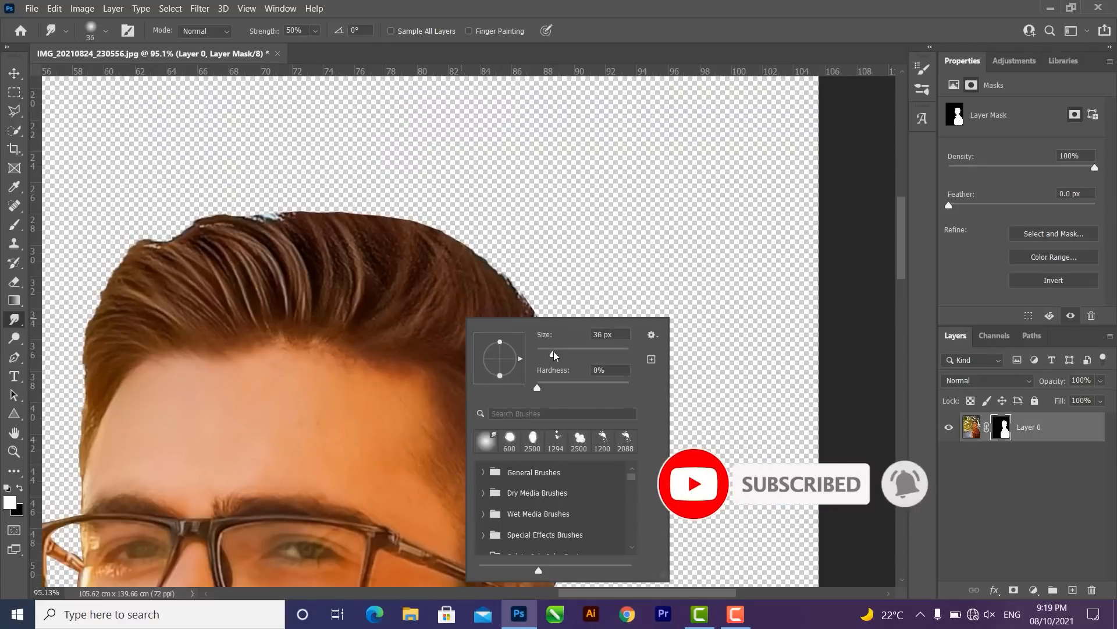
pyautogui.click(569, 297)
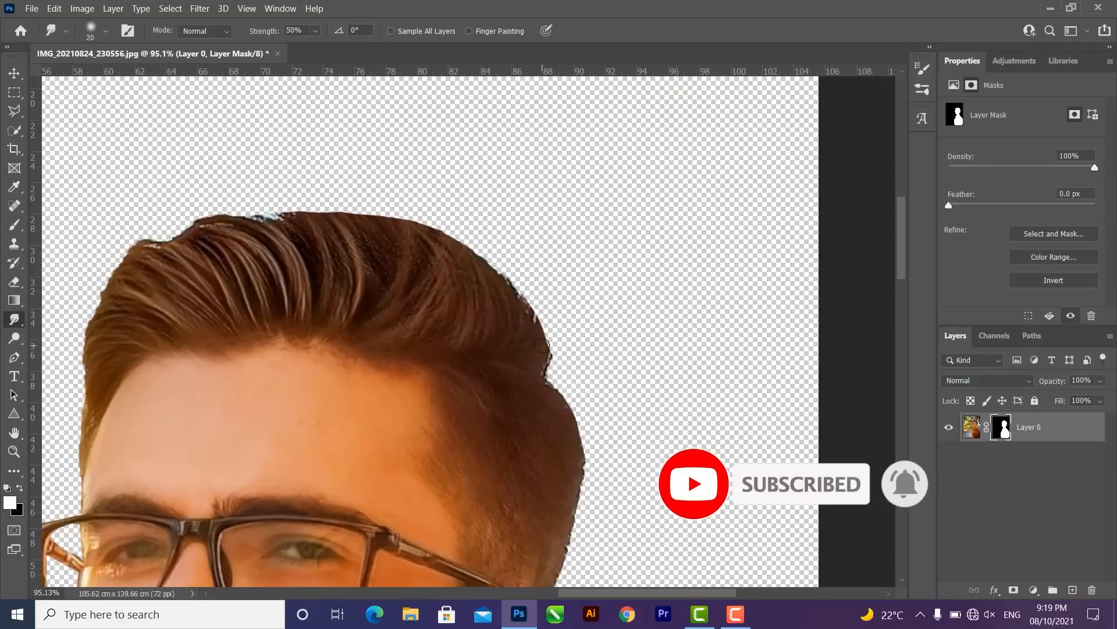
pyautogui.press(']')
pyautogui.press(']')
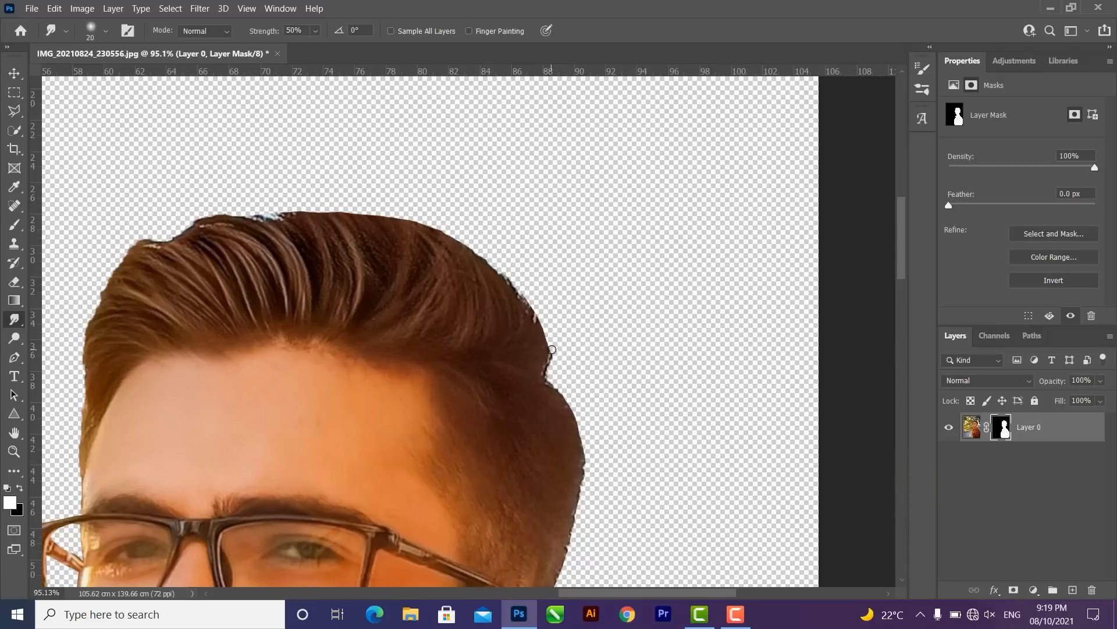
pyautogui.scroll(5, 568, 326)
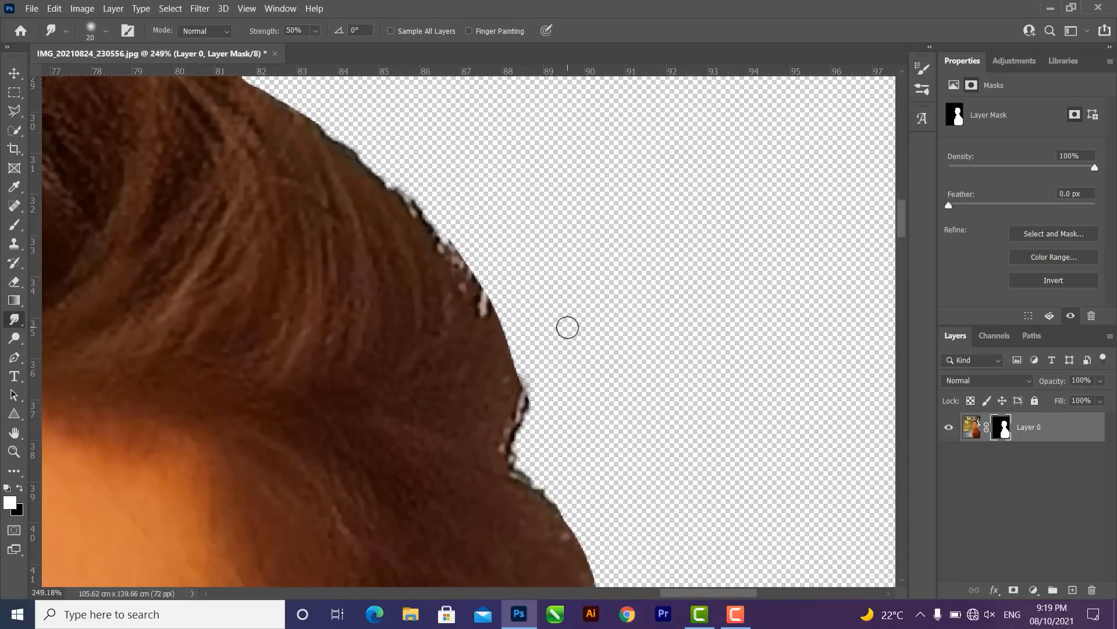
pyautogui.moveTo(527, 411)
pyautogui.mouseDown()
pyautogui.moveTo(532, 358)
pyautogui.moveTo(506, 402)
pyautogui.moveTo(517, 354)
pyautogui.moveTo(513, 379)
pyautogui.moveTo(502, 295)
pyautogui.moveTo(533, 364)
pyautogui.mouseUp()
pyautogui.scroll(-3, 533, 363)
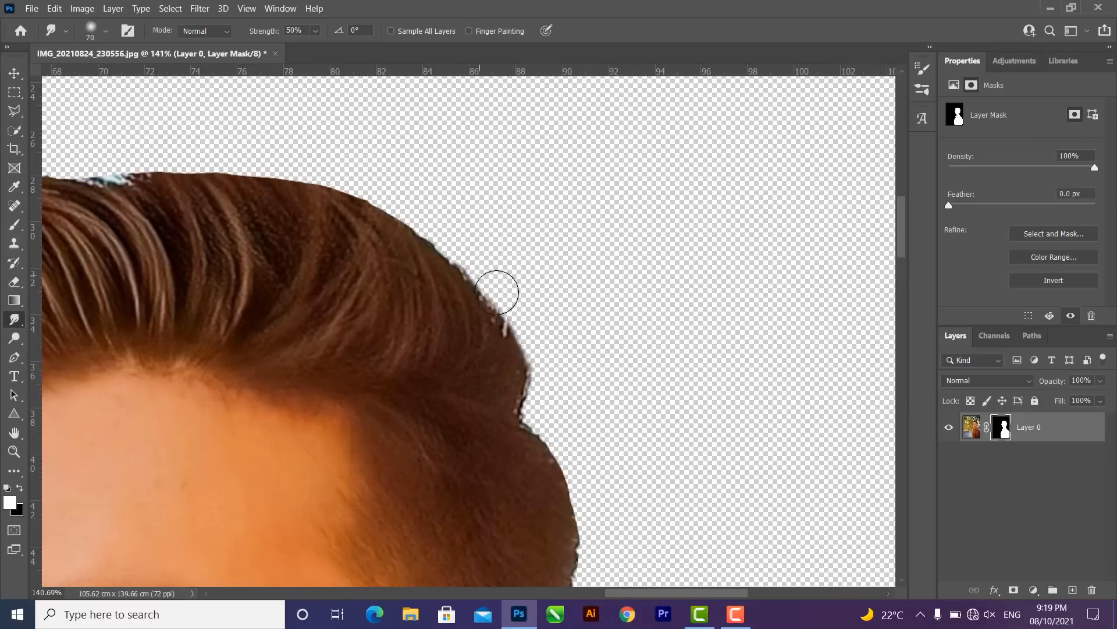
# - Smudge the mask edge over the top and front of the hair down to the forehead with a soft 70 px brush
pyautogui.moveTo(459, 242); pyautogui.dragTo(570, 313)
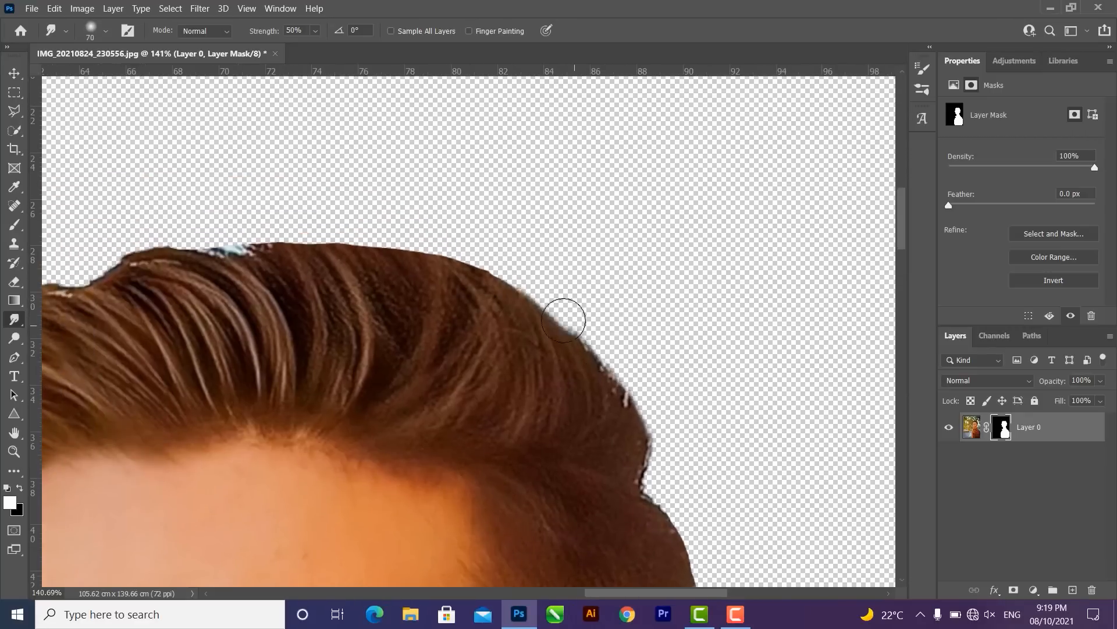
pyautogui.moveTo(466, 249); pyautogui.dragTo(646, 294)
pyautogui.moveTo(558, 263)
pyautogui.mouseDown()
pyautogui.moveTo(501, 246)
pyautogui.moveTo(550, 293)
pyautogui.moveTo(445, 247)
pyautogui.moveTo(473, 260)
pyautogui.moveTo(423, 283)
pyautogui.moveTo(500, 271)
pyautogui.moveTo(513, 293)
pyautogui.moveTo(474, 292)
pyautogui.moveTo(502, 279)
pyautogui.moveTo(440, 248)
pyautogui.moveTo(483, 286)
pyautogui.moveTo(437, 263)
pyautogui.moveTo(480, 282)
pyautogui.moveTo(381, 292)
pyautogui.moveTo(343, 274)
pyautogui.moveTo(340, 291)
pyautogui.moveTo(360, 310)
pyautogui.moveTo(306, 318)
pyautogui.moveTo(289, 300)
pyautogui.moveTo(296, 326)
pyautogui.moveTo(325, 298)
pyautogui.moveTo(342, 300)
pyautogui.moveTo(316, 289)
pyautogui.moveTo(377, 272)
pyautogui.mouseUp()
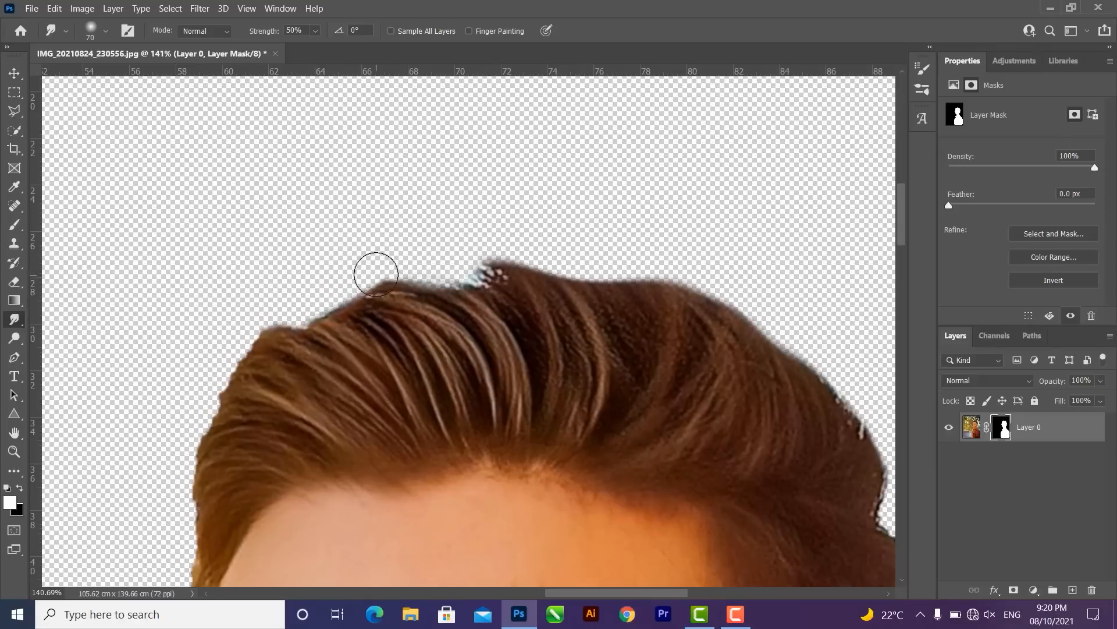
pyautogui.moveTo(464, 267); pyautogui.dragTo(472, 275)
pyautogui.moveTo(244, 344); pyautogui.dragTo(458, 155)
pyautogui.moveTo(458, 151)
pyautogui.mouseDown()
pyautogui.moveTo(429, 201)
pyautogui.moveTo(407, 345)
pyautogui.moveTo(405, 299)
pyautogui.moveTo(394, 481)
pyautogui.moveTo(370, 482)
pyautogui.mouseUp()
pyautogui.hotkey('ctrl', '0')
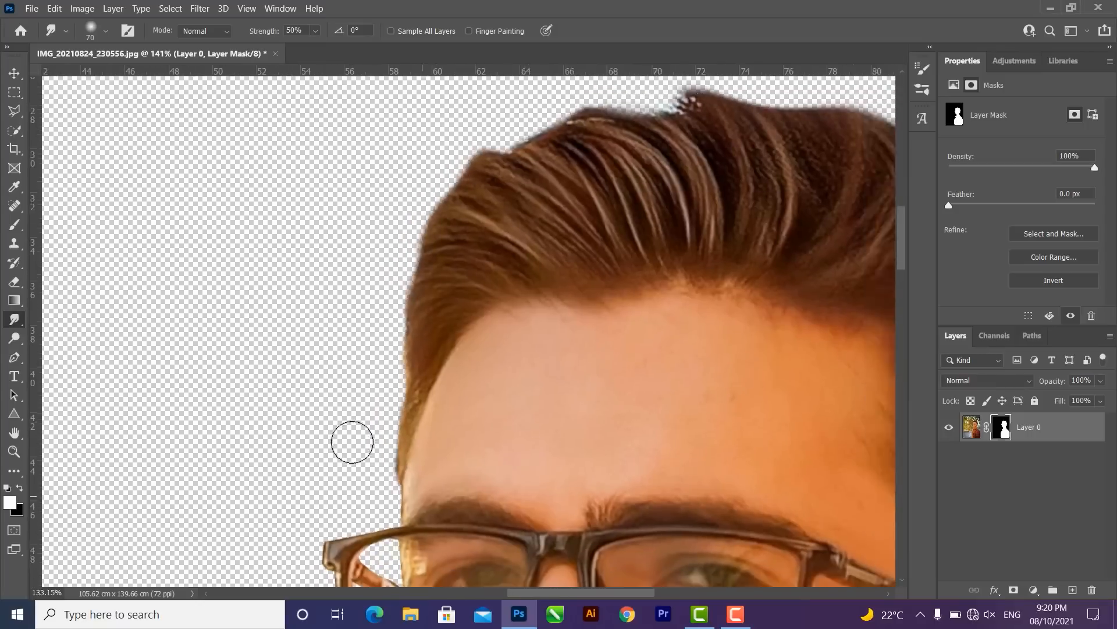
# - Start a new document and set its size to 1280 by 720 pixels
pyautogui.press('v')
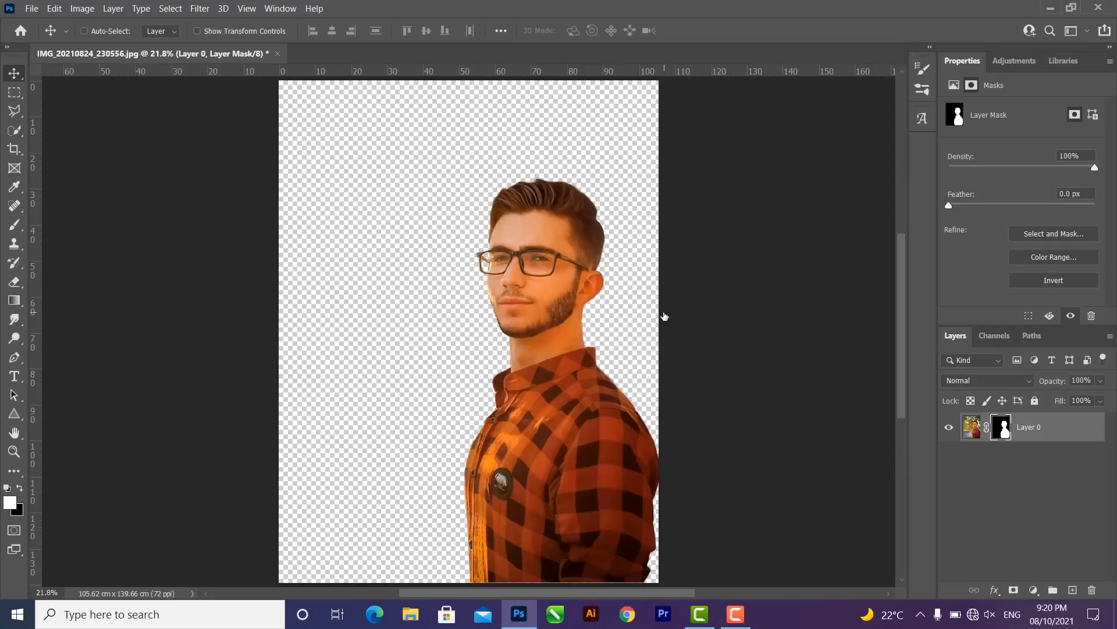
pyautogui.hotkey('ctrl', 'n')
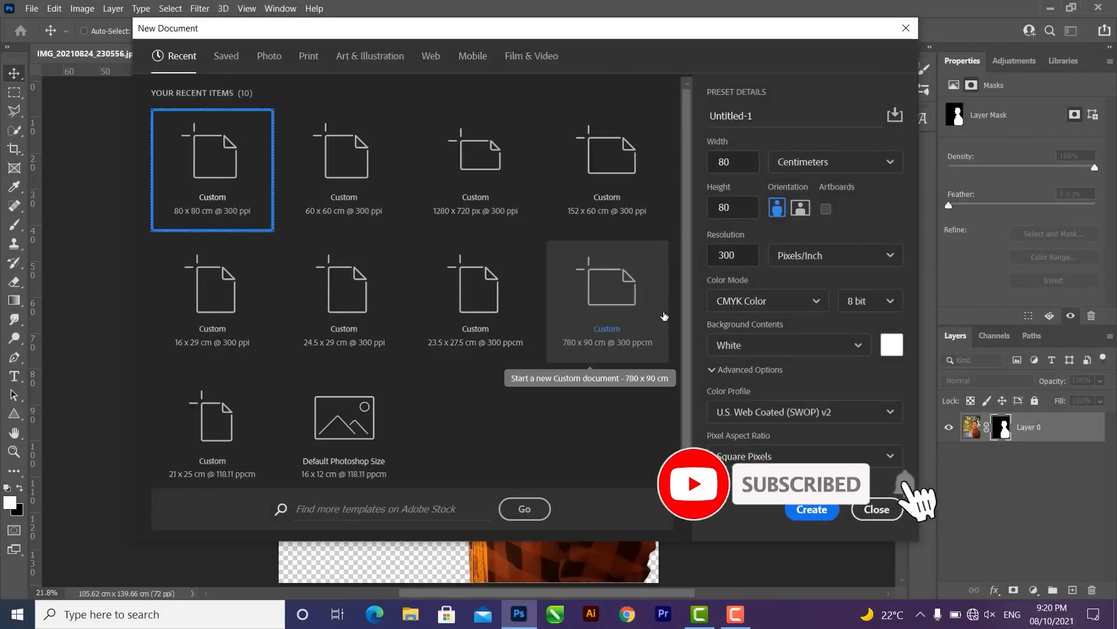
pyautogui.click(778, 167)
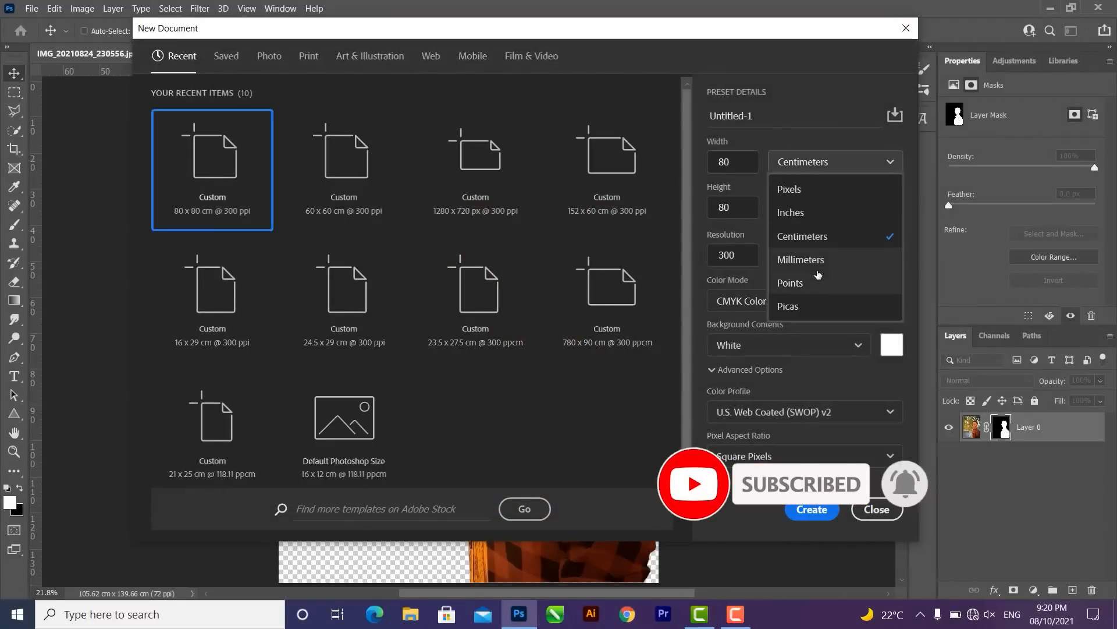
pyautogui.click(802, 187)
pyautogui.doubleClick(753, 161)
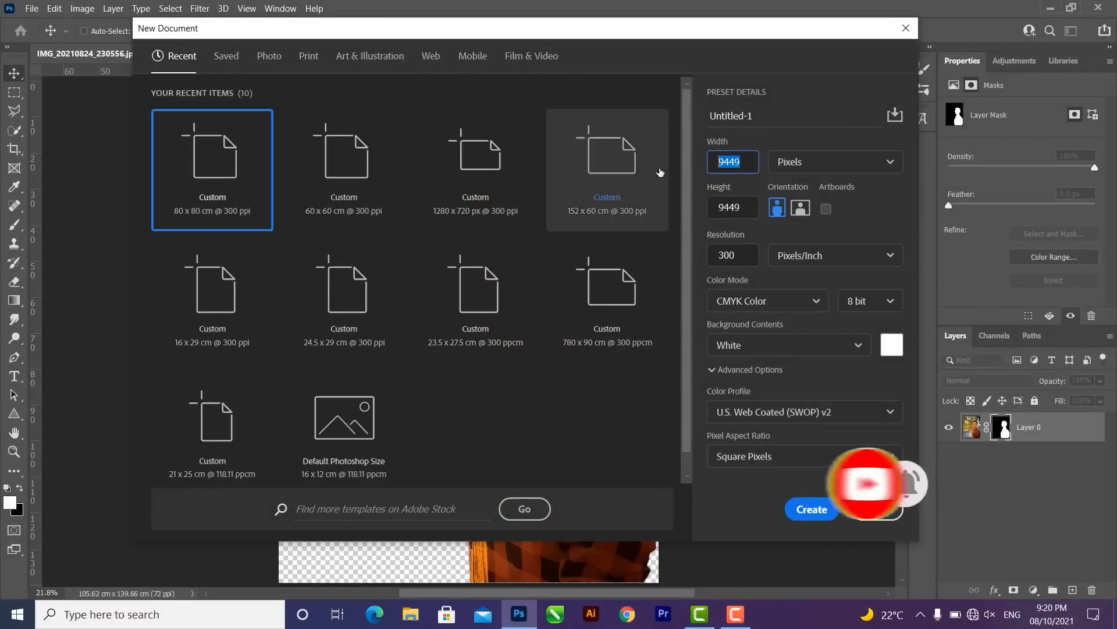
pyautogui.write('1280')
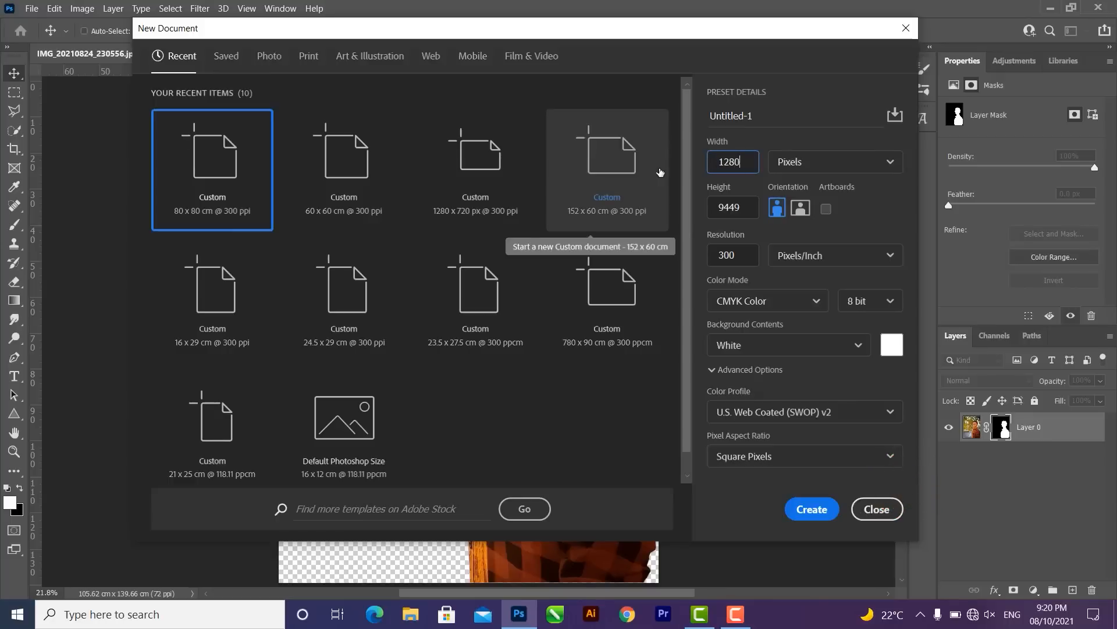
pyautogui.press('Tab')
pyautogui.write('720')
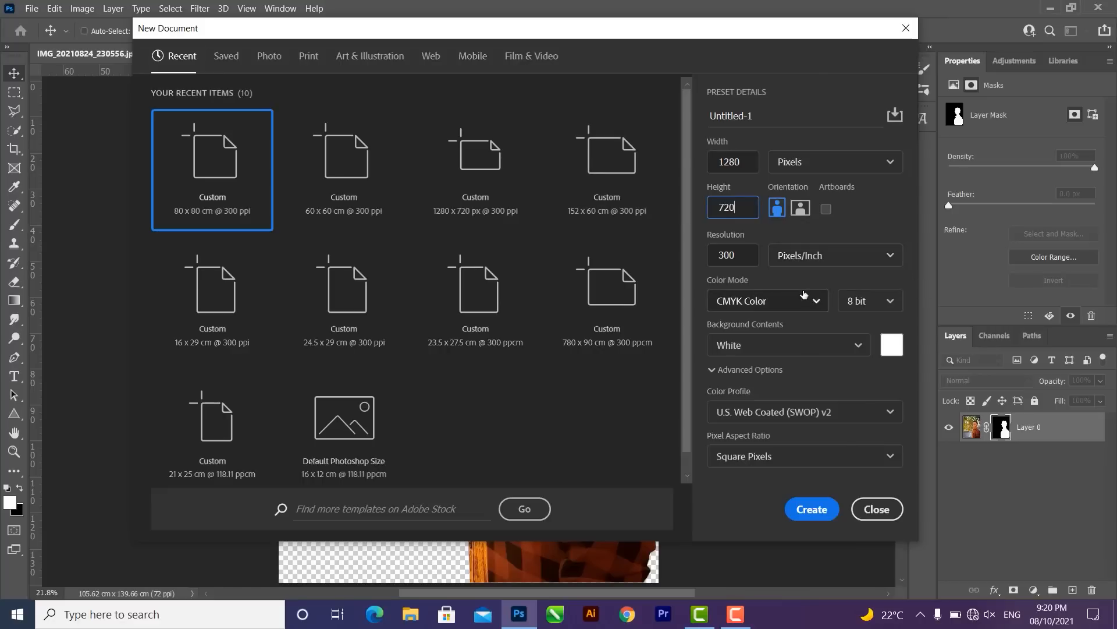
# - Set the color mode to RGB Color with a resolution of 300 pixels/inch and create the document
pyautogui.click(768, 301)
pyautogui.click(767, 376)
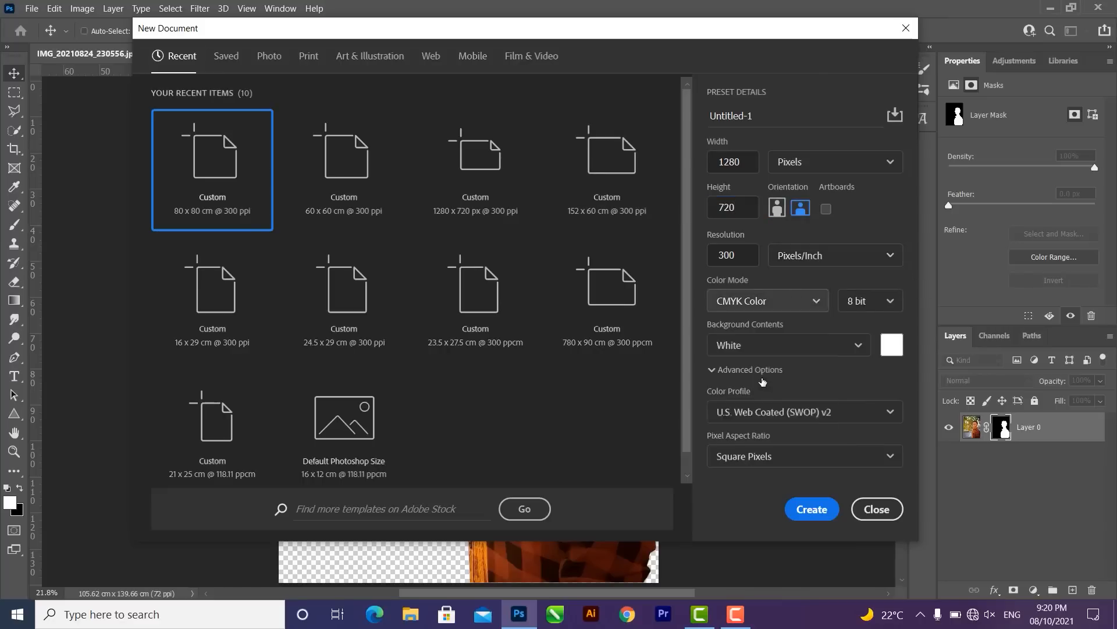
pyautogui.click(741, 258)
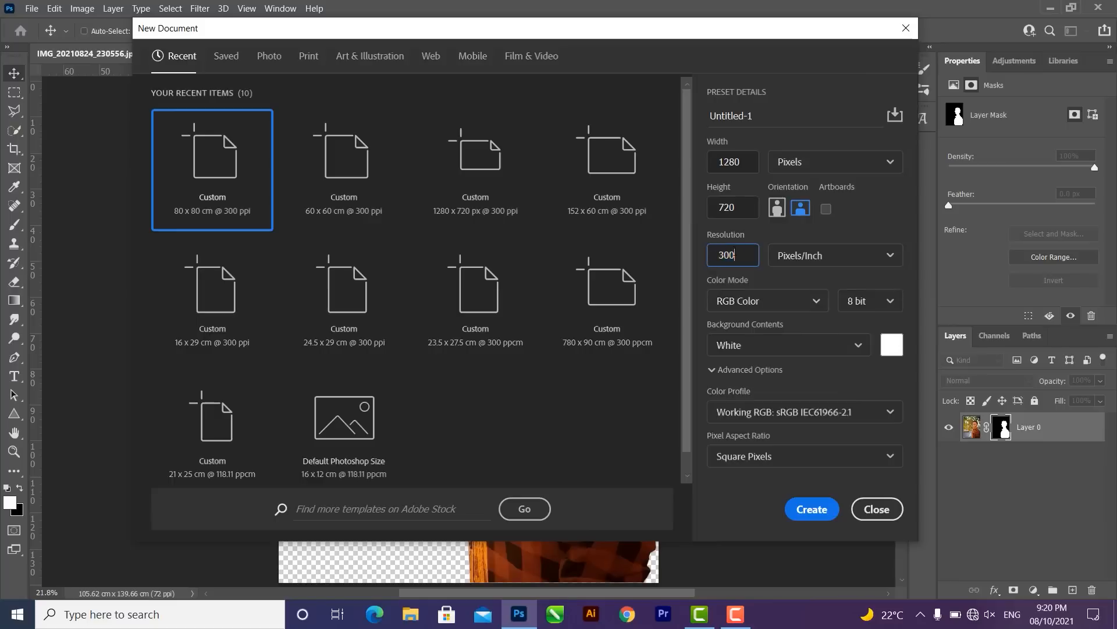
pyautogui.moveTo(740, 254); pyautogui.dragTo(721, 255)
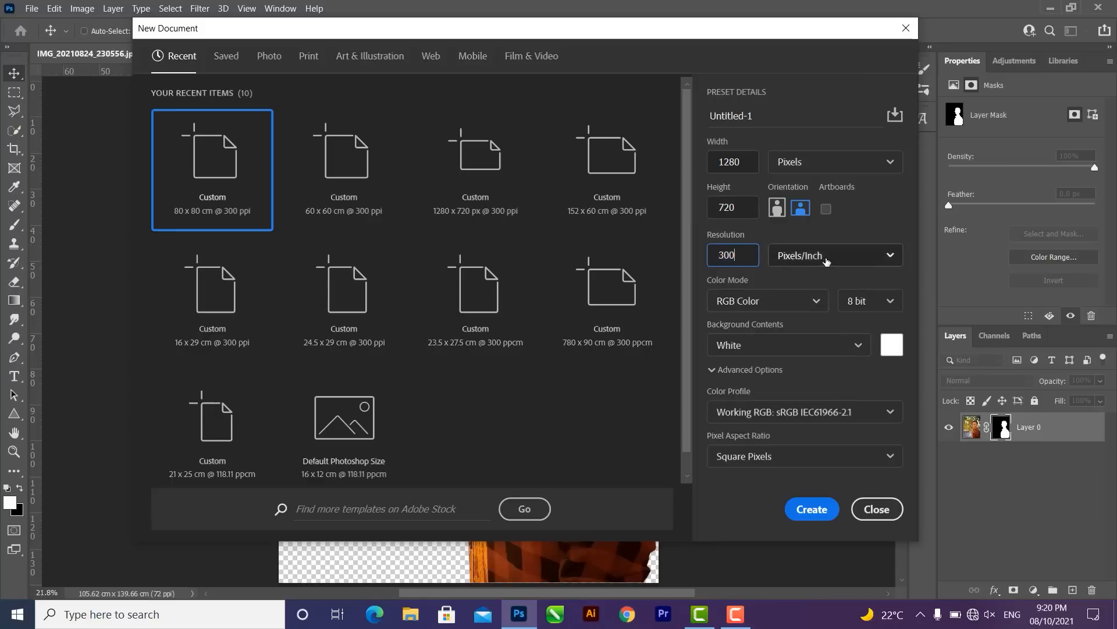
pyautogui.click(844, 256)
pyautogui.click(838, 286)
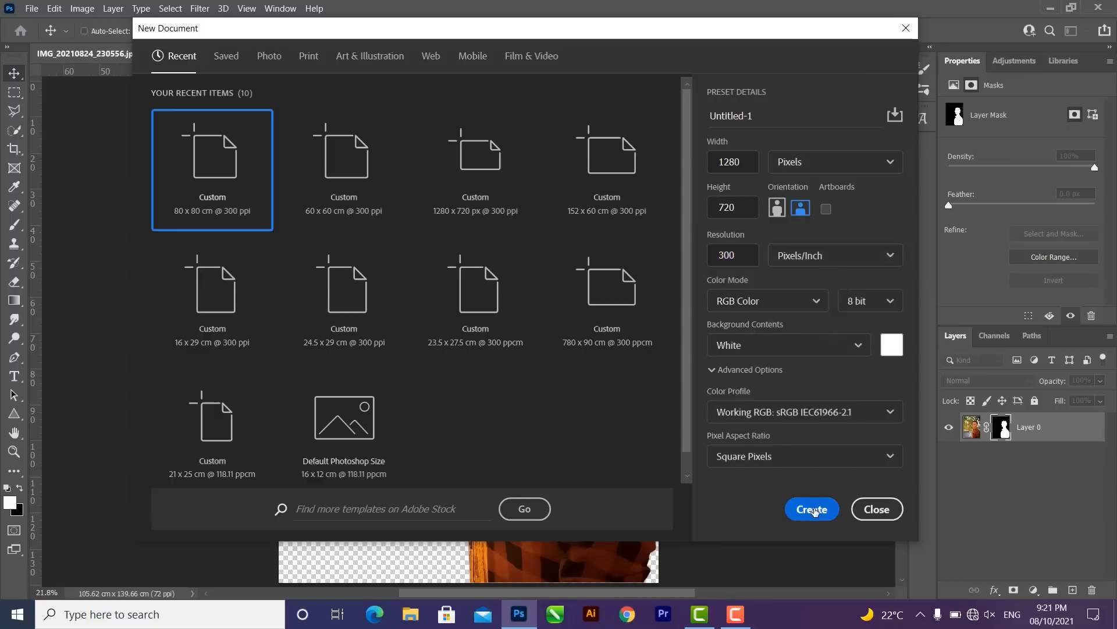
pyautogui.click(812, 509)
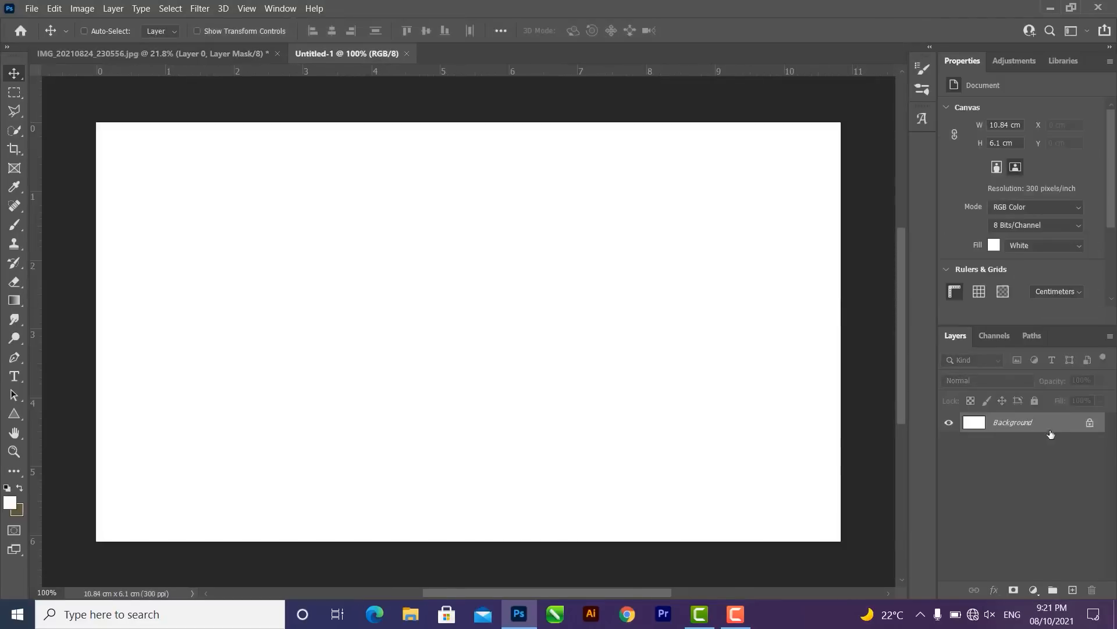
# - Unlock the background layer and set the Gradient tool's starting color stop to magenta da00ae
pyautogui.click(1090, 423)
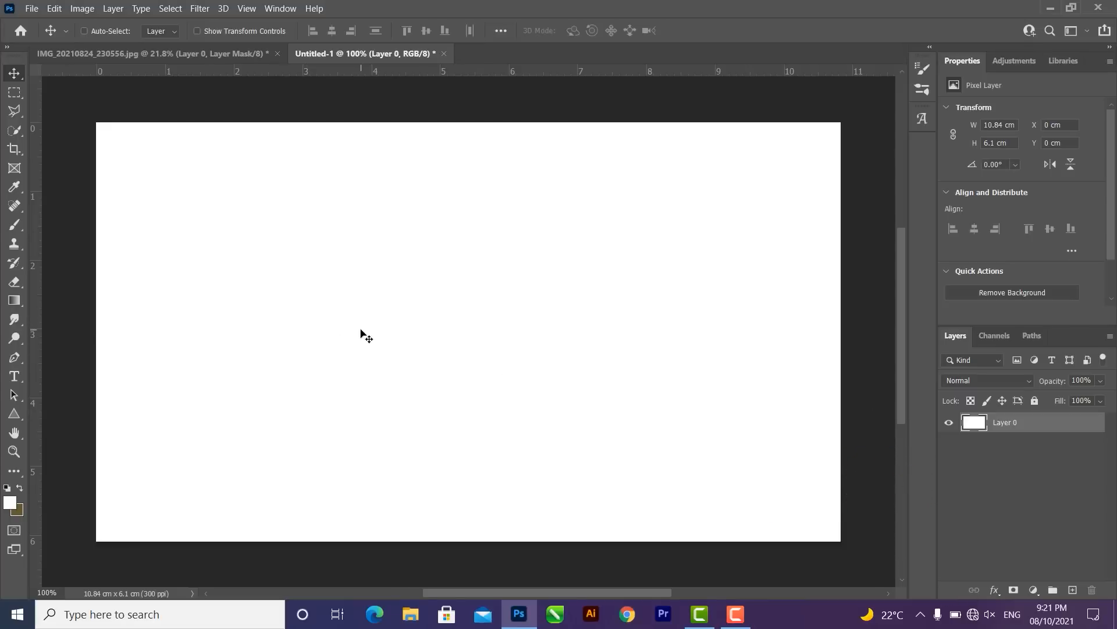
pyautogui.click(22, 300)
pyautogui.click(110, 31)
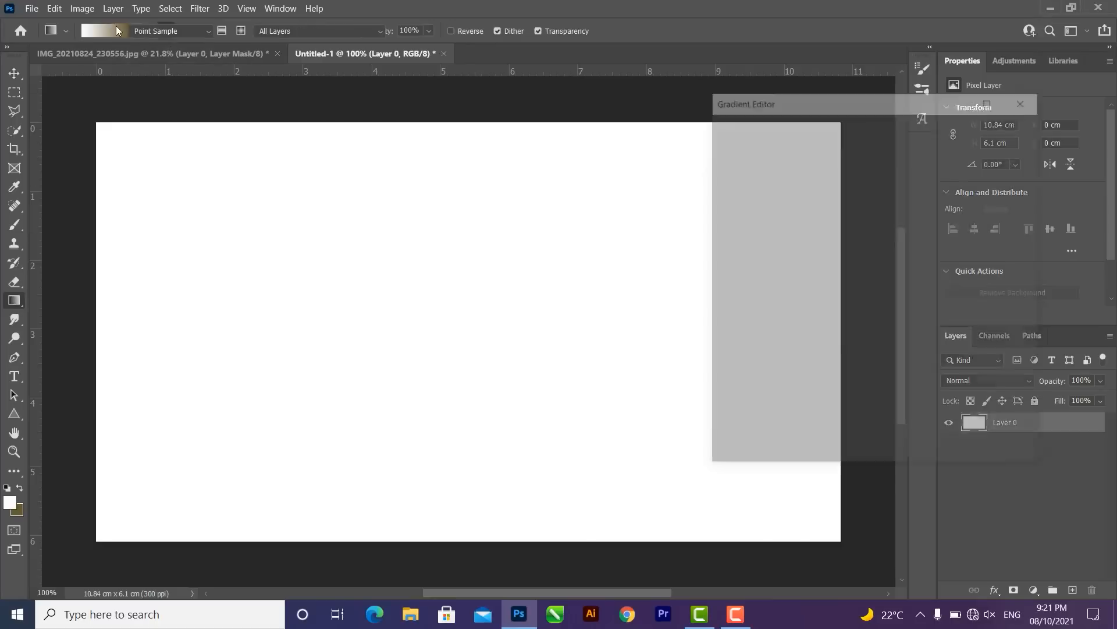
pyautogui.doubleClick(728, 366)
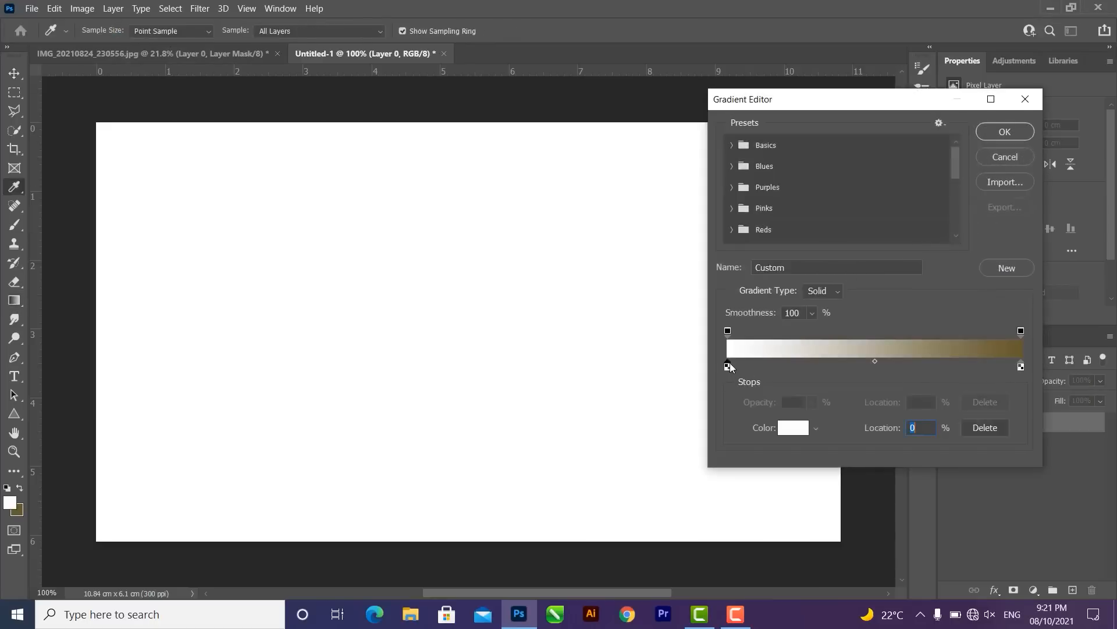
pyautogui.click(889, 239)
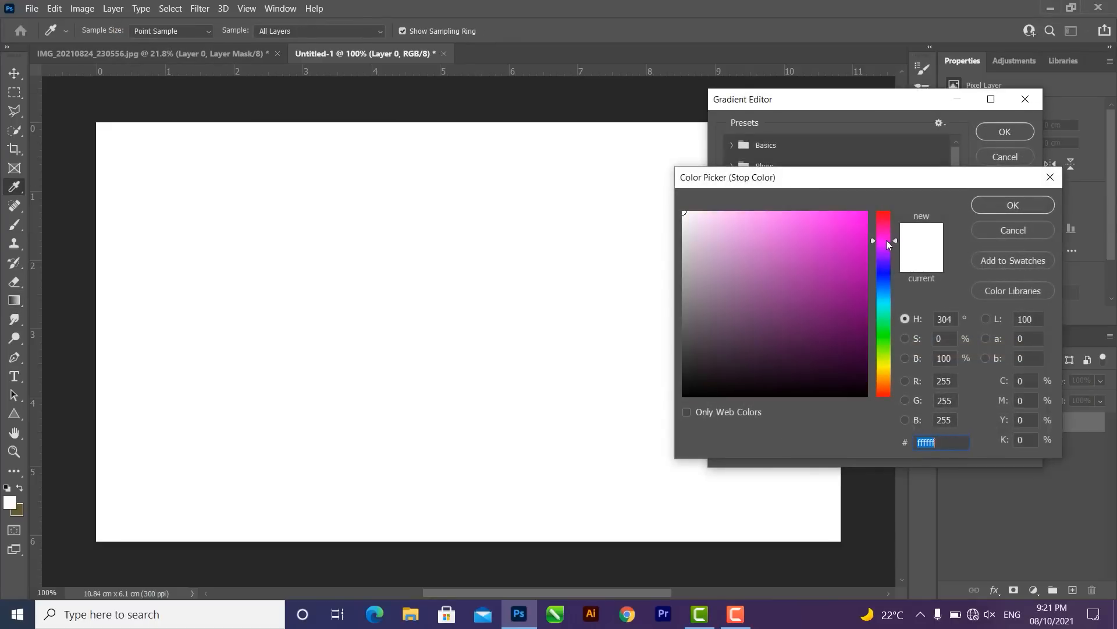
pyautogui.write('ff00f0')
pyautogui.moveTo(884, 239)
pyautogui.mouseDown()
pyautogui.moveTo(887, 229)
pyautogui.moveTo(866, 238)
pyautogui.mouseUp()
pyautogui.click(1014, 206)
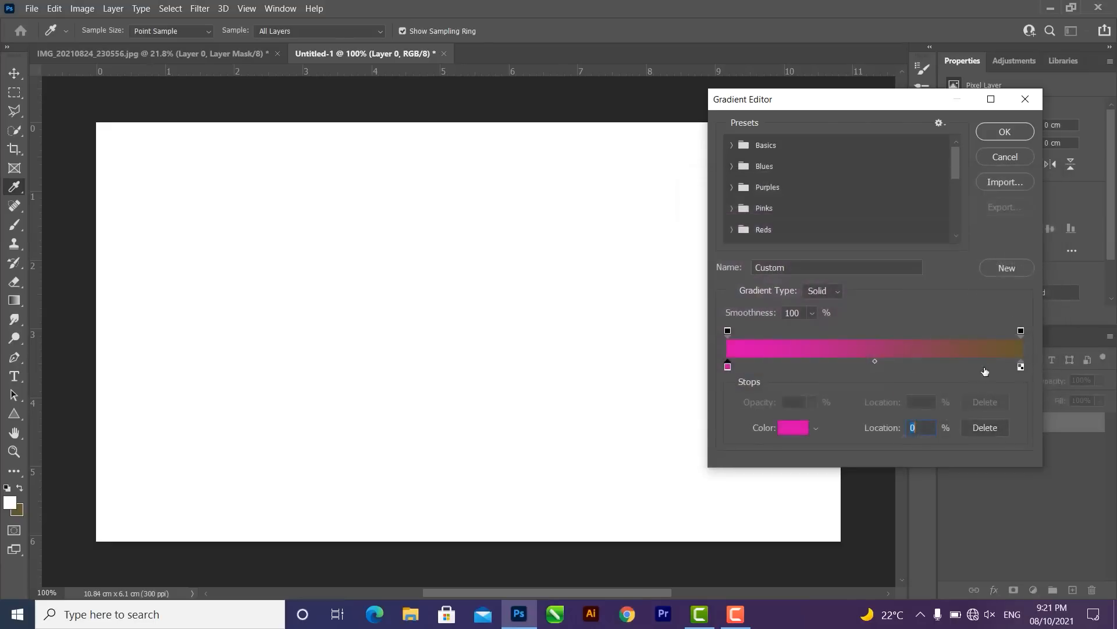
# - Set the gradient's ending color stop to a darker purple-magenta and brighten the starting stop to f10fc4
pyautogui.doubleClick(1021, 367)
pyautogui.moveTo(882, 244)
pyautogui.mouseDown()
pyautogui.moveTo(866, 234)
pyautogui.moveTo(854, 270)
pyautogui.mouseUp()
pyautogui.click(997, 212)
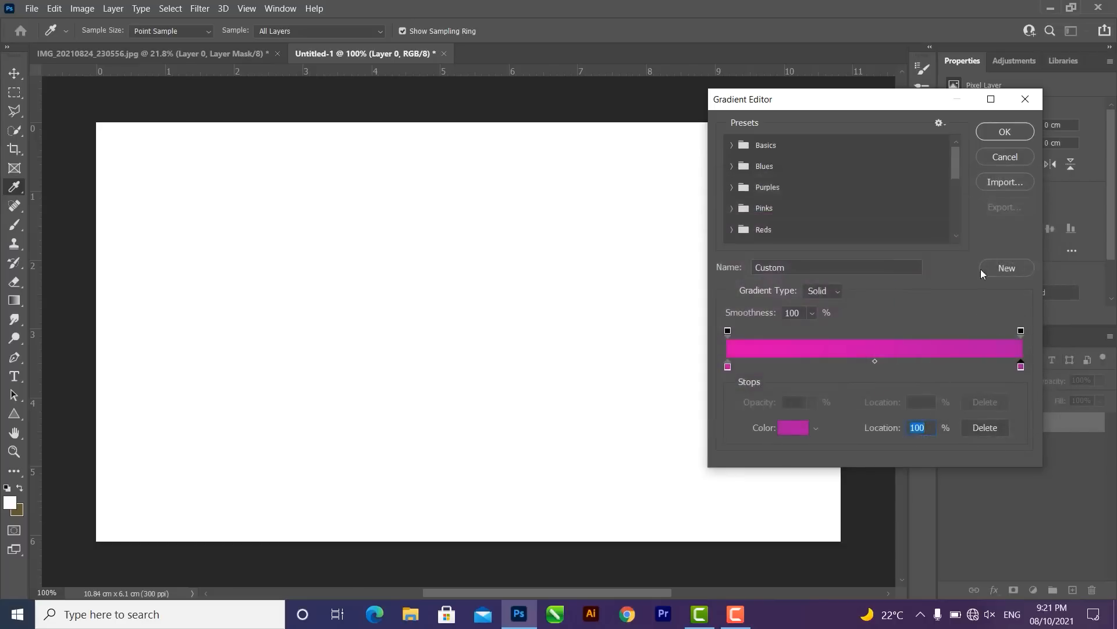
pyautogui.doubleClick(728, 367)
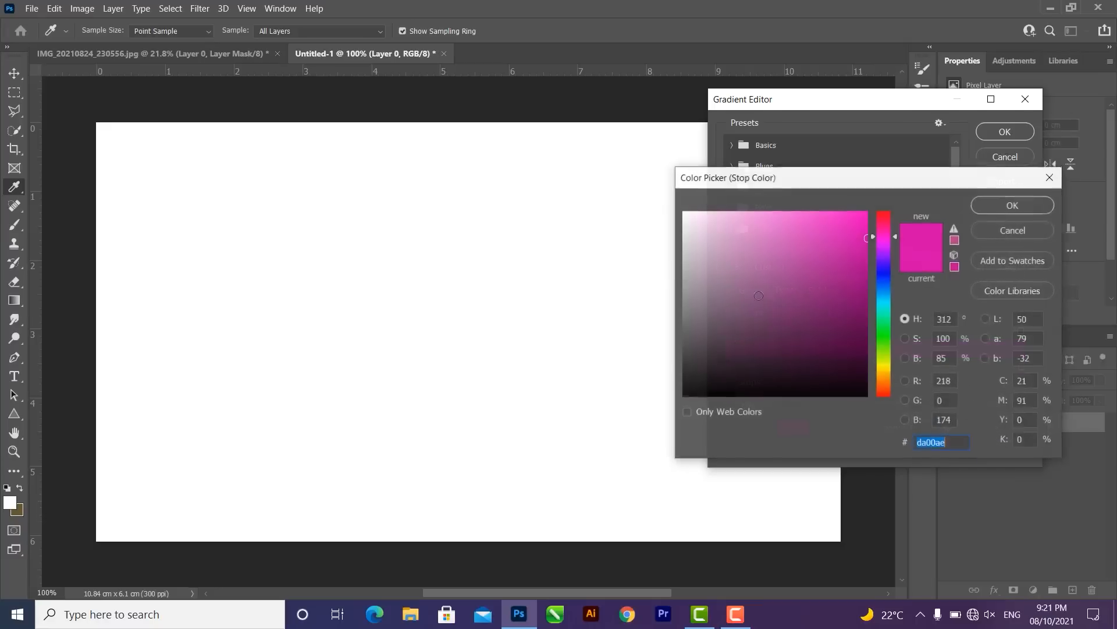
pyautogui.moveTo(850, 234); pyautogui.dragTo(856, 221)
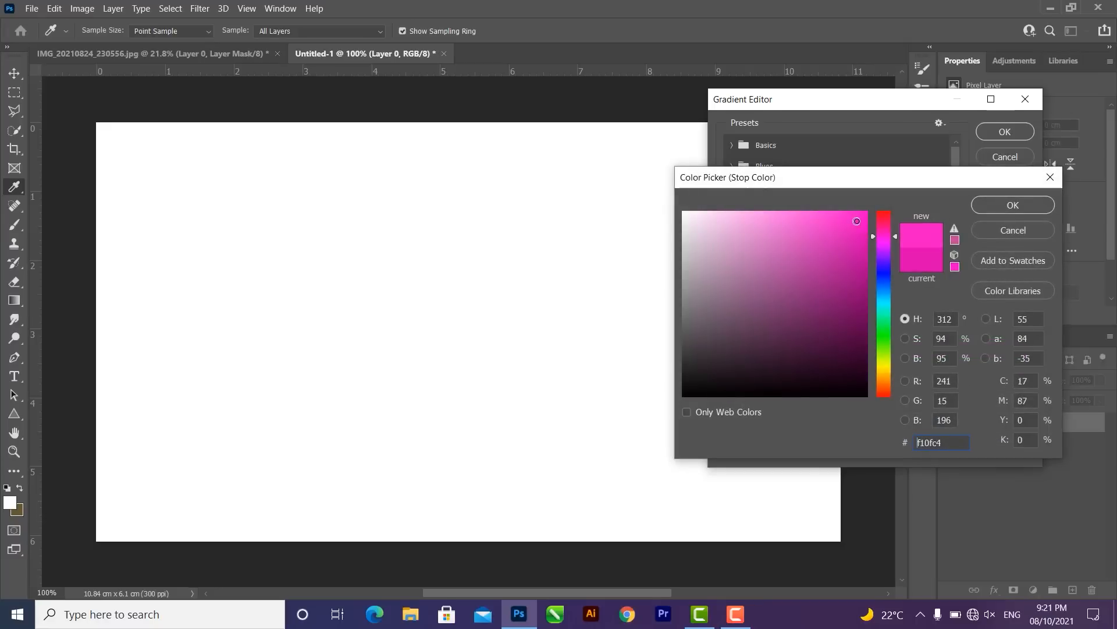
pyautogui.click(1000, 203)
pyautogui.click(1012, 135)
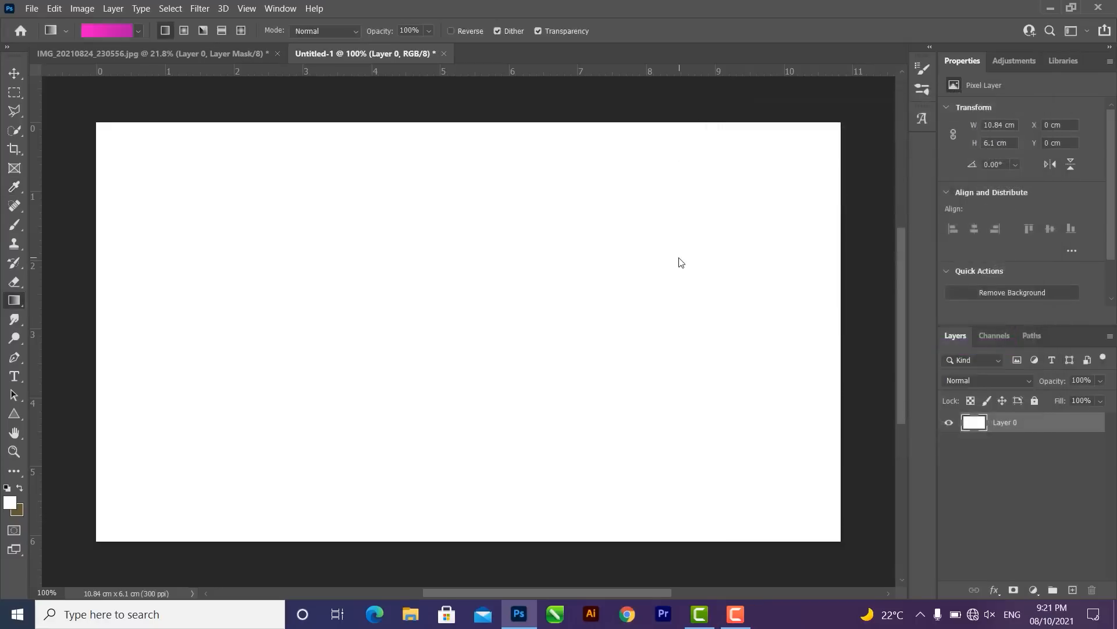
pyautogui.moveTo(81, 112); pyautogui.dragTo(631, 404)
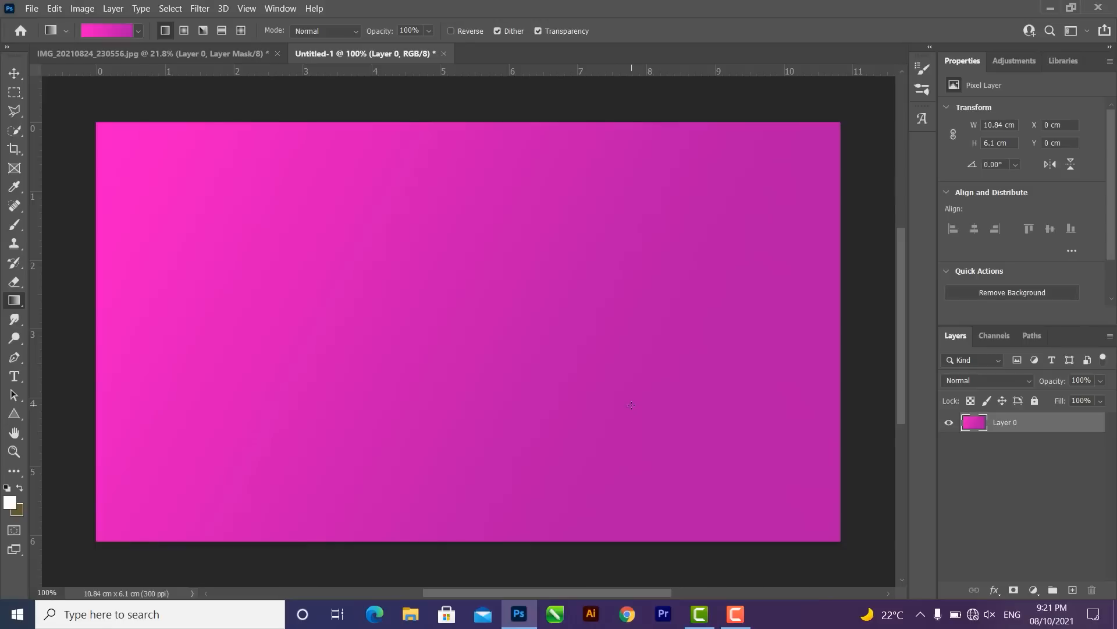
pyautogui.hotkey('ctrl', 'z')
pyautogui.moveTo(146, 147); pyautogui.dragTo(728, 448)
pyautogui.hotkey('ctrl', 'z')
# - Fill Layer 0 with a diagonal linear gradient from near the canvas's upper-left corner to its lower-right corner
pyautogui.moveTo(177, 162); pyautogui.dragTo(850, 524)
pyautogui.scroll(-3, 639, 373)
pyautogui.scroll(4, 639, 373)
pyautogui.scroll(-2, 638, 373)
pyautogui.scroll(-1, 638, 373)
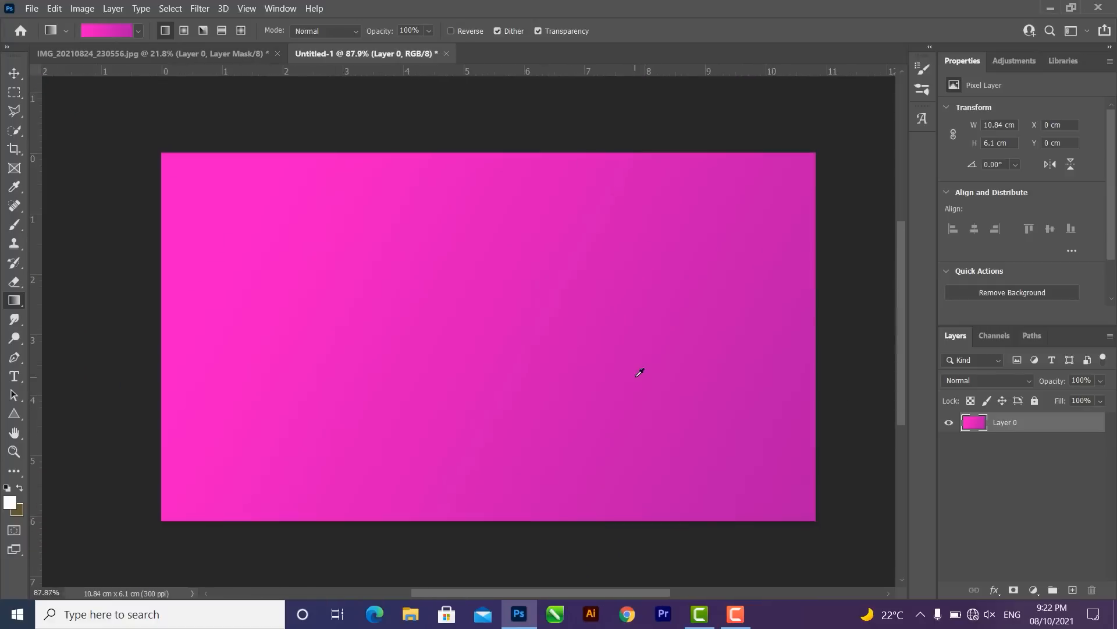
# - Copy the masked man layer from the IMG_20210824_230556.jpg document into Untitled-1 with the Move tool
pyautogui.click(249, 54)
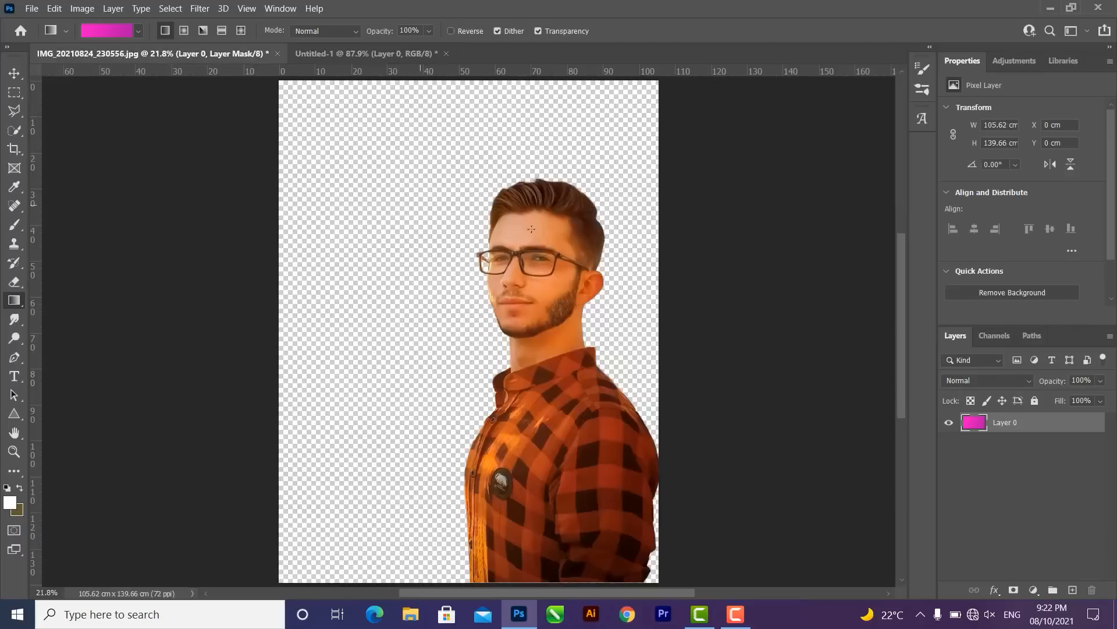
pyautogui.press('v')
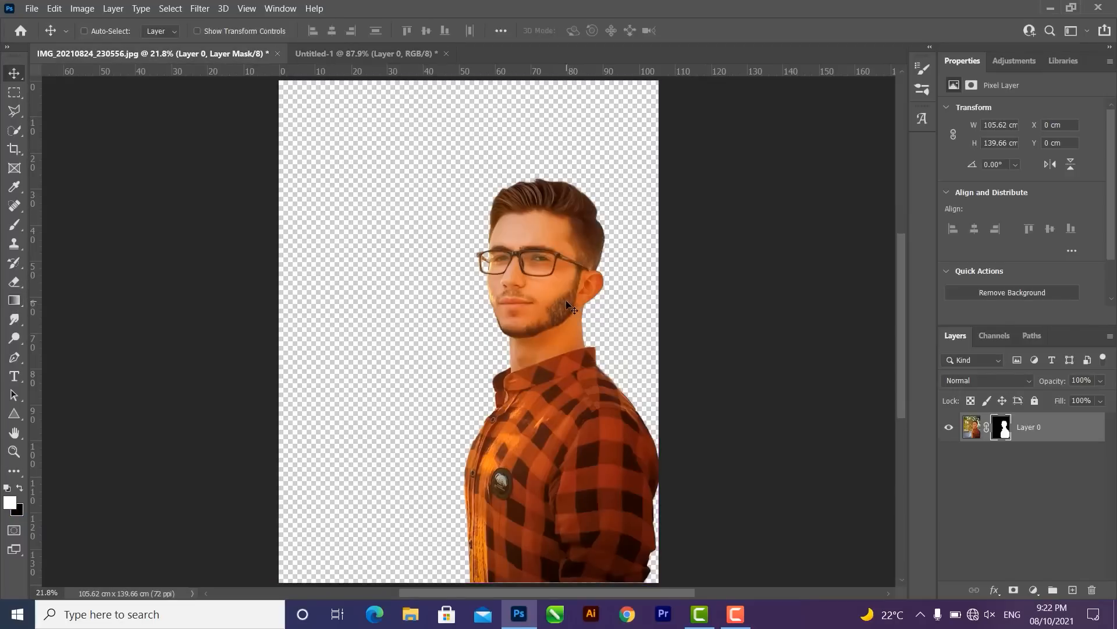
pyautogui.moveTo(554, 296); pyautogui.dragTo(553, 329)
pyautogui.scroll(-8, 598, 323)
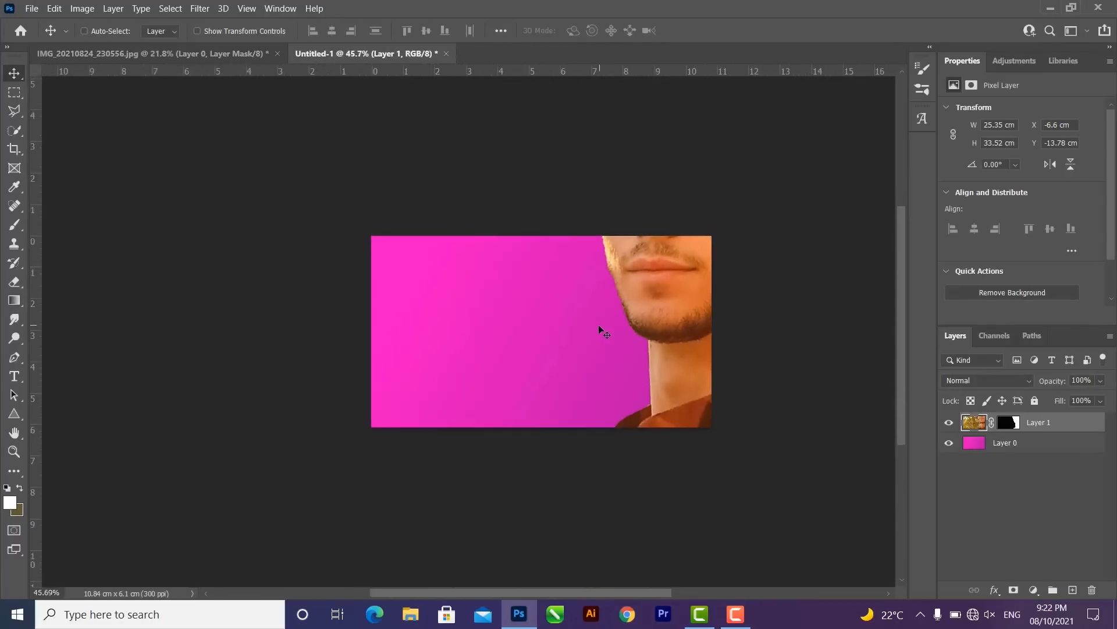
# - Scale the man layer down to about 20% and place him slightly left of center on the canvas's lower edge
pyautogui.scroll(-1, 547, 291)
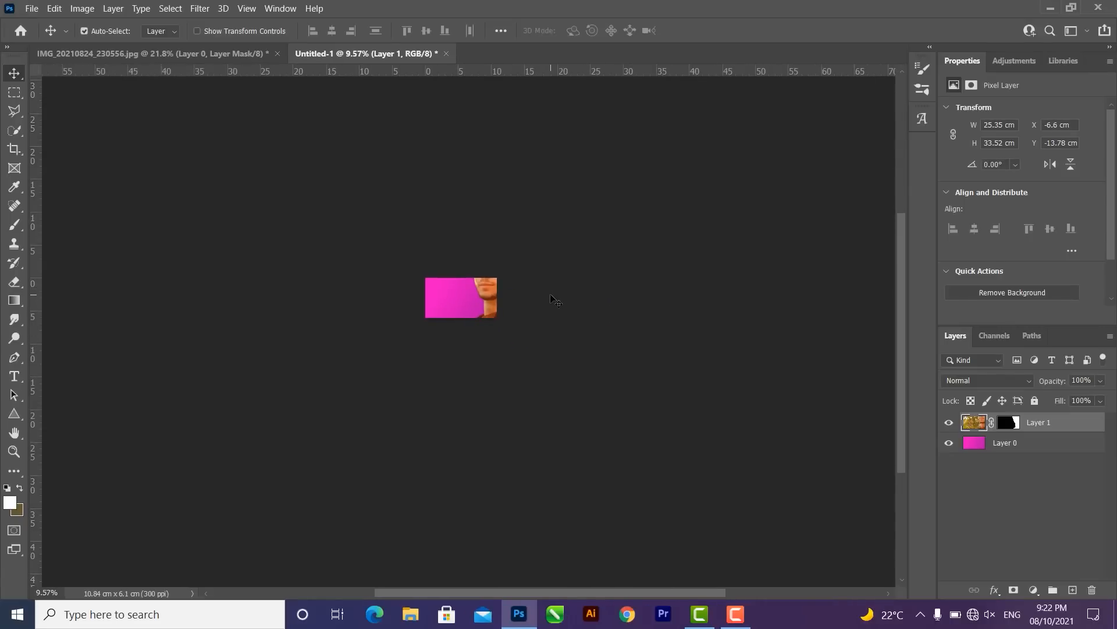
pyautogui.hotkey('ctrl', 't')
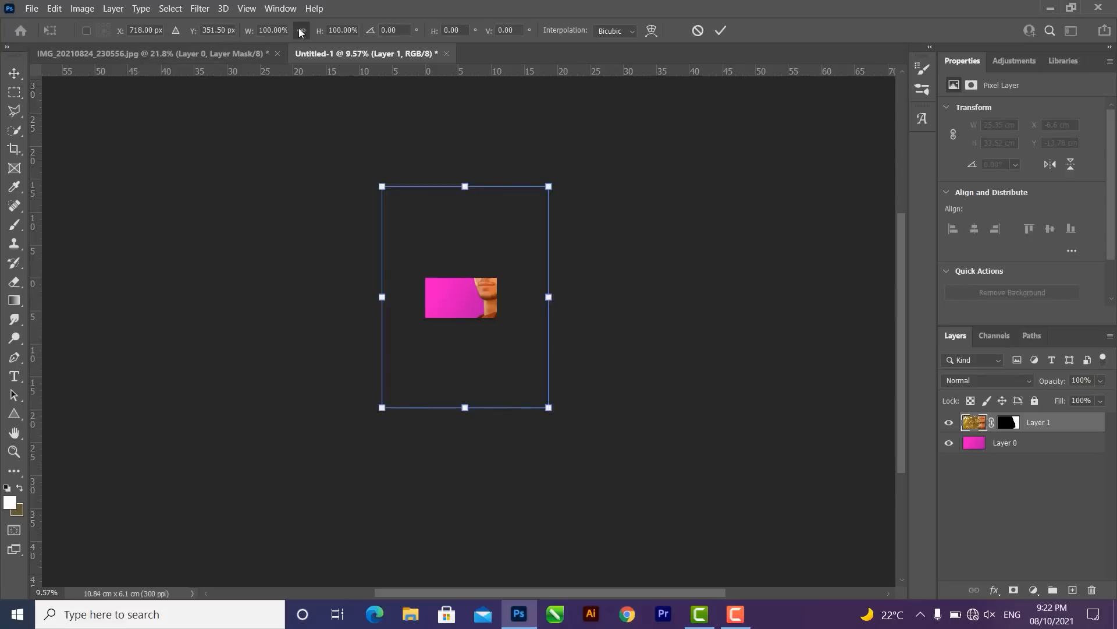
pyautogui.moveTo(550, 414); pyautogui.dragTo(442, 270)
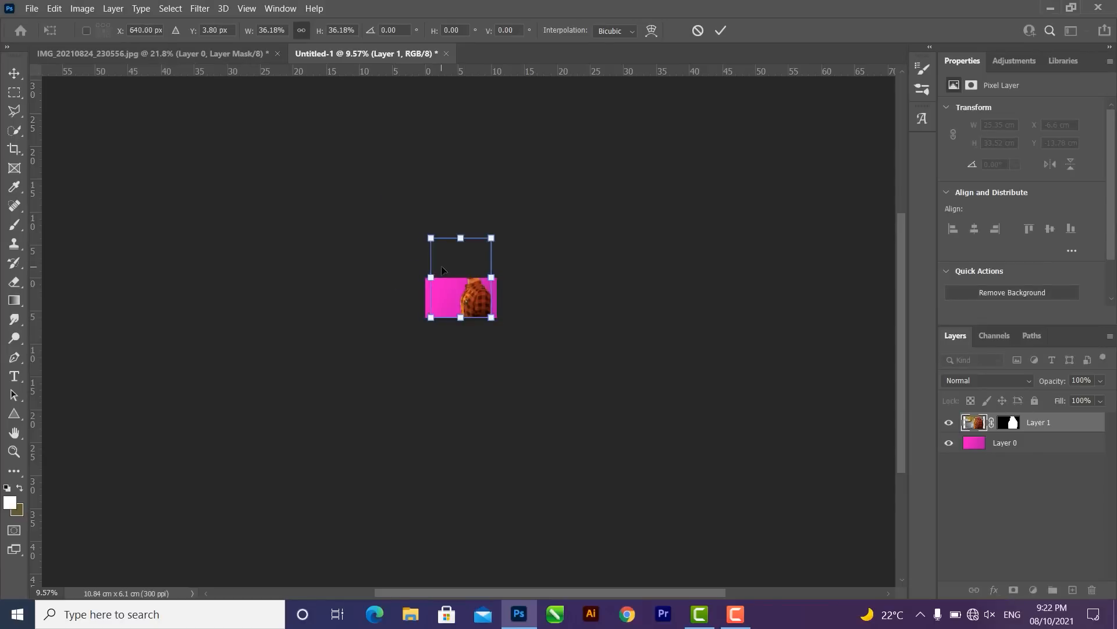
pyautogui.moveTo(486, 321); pyautogui.dragTo(462, 296)
pyautogui.scroll(10, 462, 296)
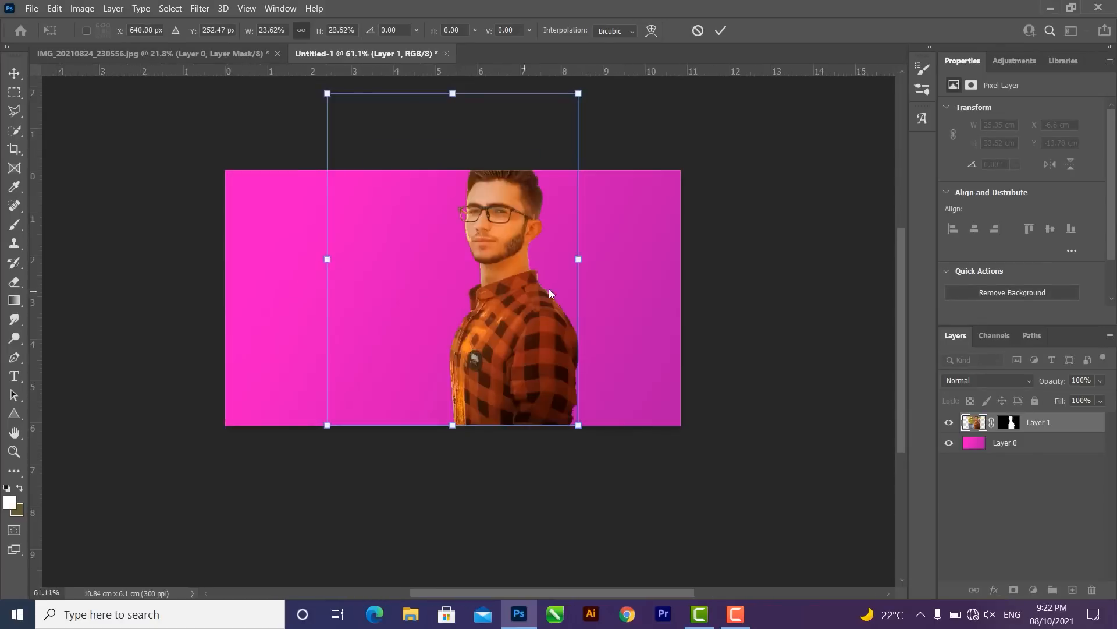
pyautogui.moveTo(578, 424); pyautogui.dragTo(546, 382)
pyautogui.moveTo(492, 304); pyautogui.dragTo(455, 352)
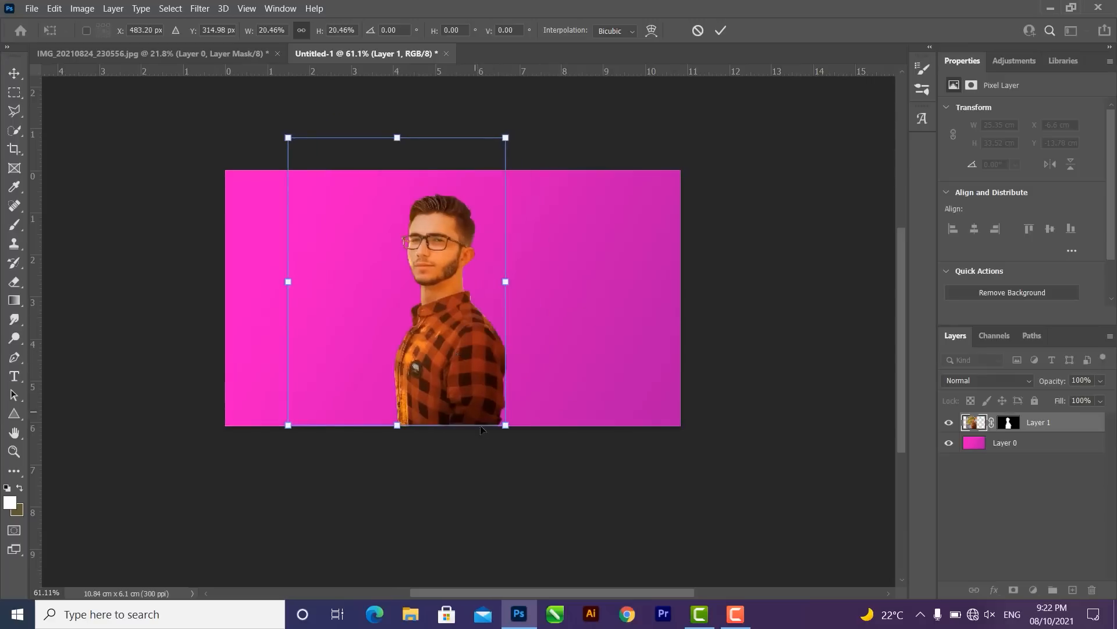
# - Enlarge the man layer to about 5.61 by 7.43 cm, align it with the canvas's lower edge and apply the transform
pyautogui.moveTo(513, 433); pyautogui.dragTo(540, 461)
pyautogui.moveTo(492, 389); pyautogui.dragTo(481, 366)
pyautogui.moveTo(518, 434); pyautogui.dragTo(512, 425)
pyautogui.moveTo(487, 389); pyautogui.dragTo(492, 389)
pyautogui.press('Return')
pyautogui.moveTo(471, 332); pyautogui.dragTo(473, 335)
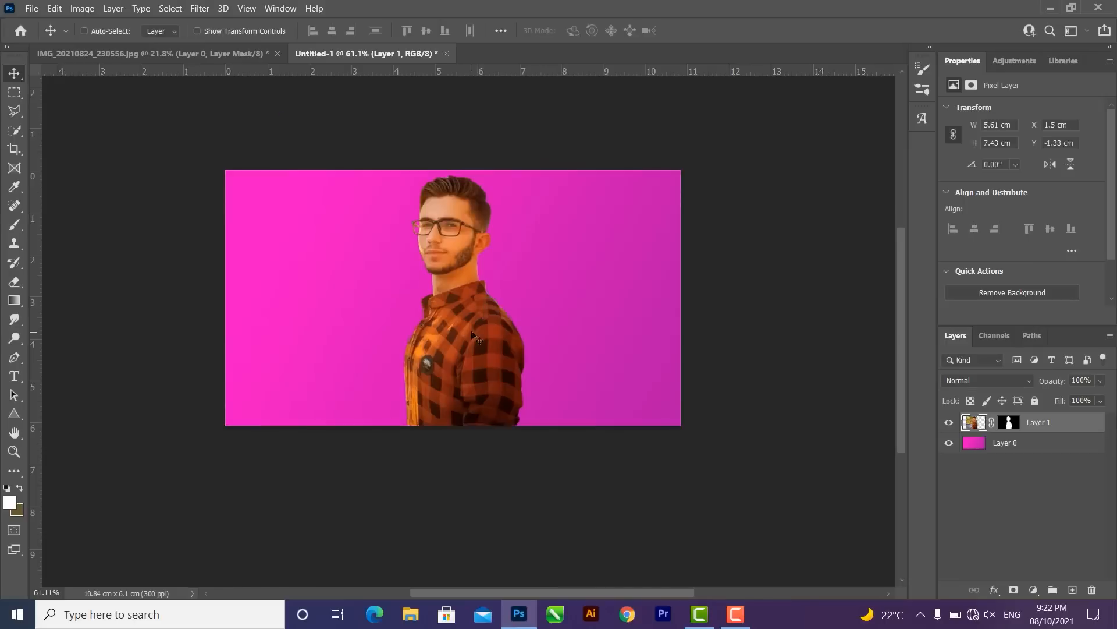
# - Select the gradient background layer, Layer 0, behind the man
pyautogui.scroll(3, 473, 336)
pyautogui.hscroll(-2, 639, 332)
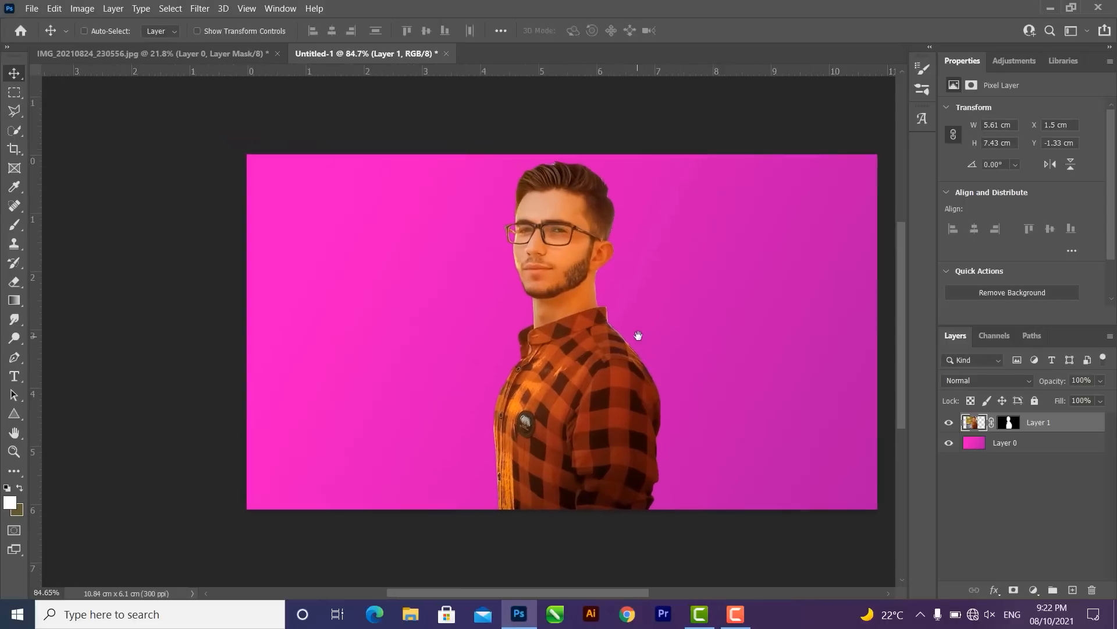
pyautogui.keyDown('ctrl'); pyautogui.click(693, 335); pyautogui.keyUp('ctrl')
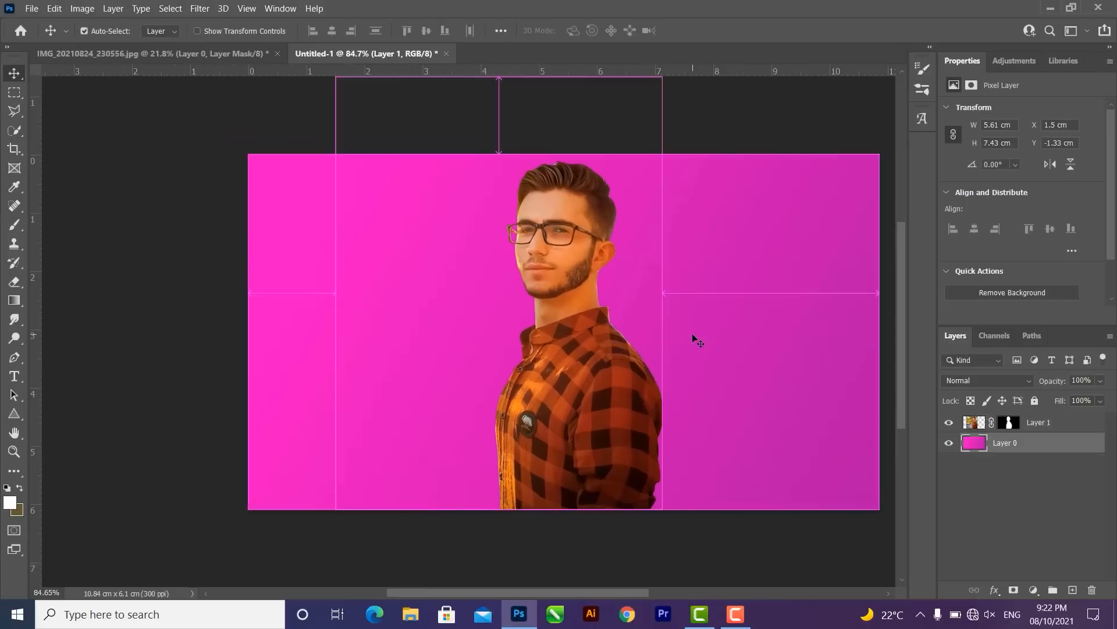
pyautogui.click(998, 589)
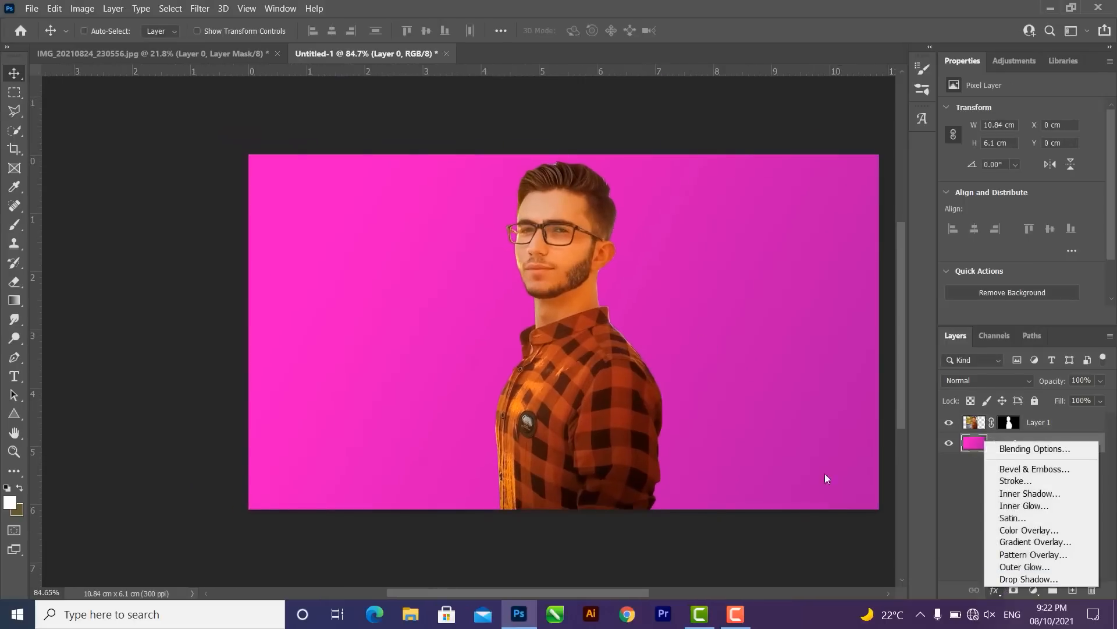
pyautogui.click(792, 432)
pyautogui.hotkey('ctrl', 'u')
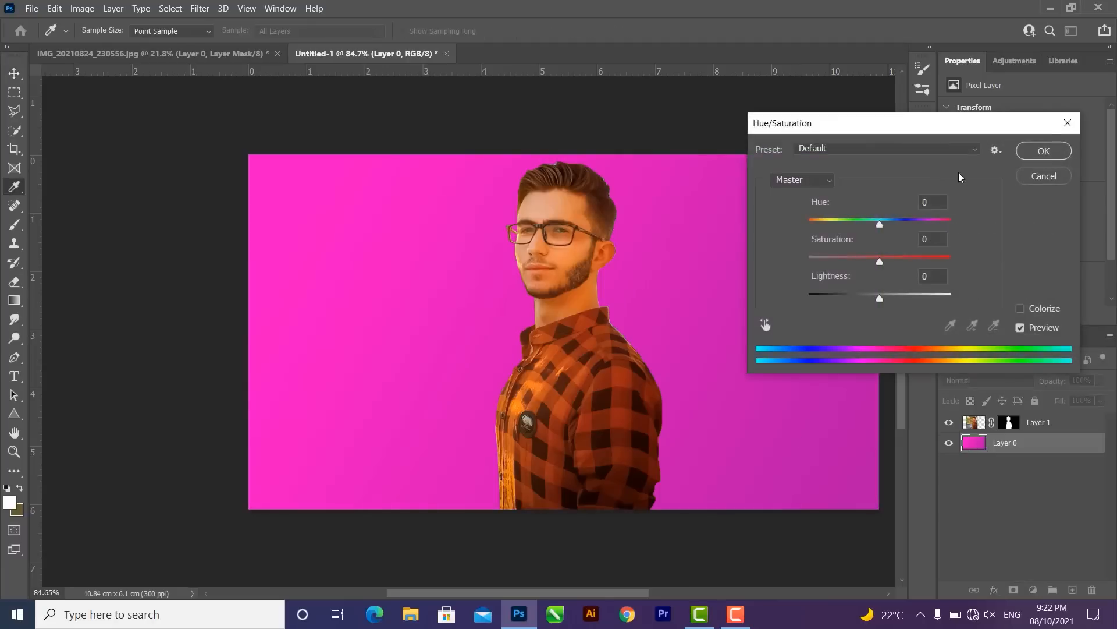
pyautogui.click(1050, 181)
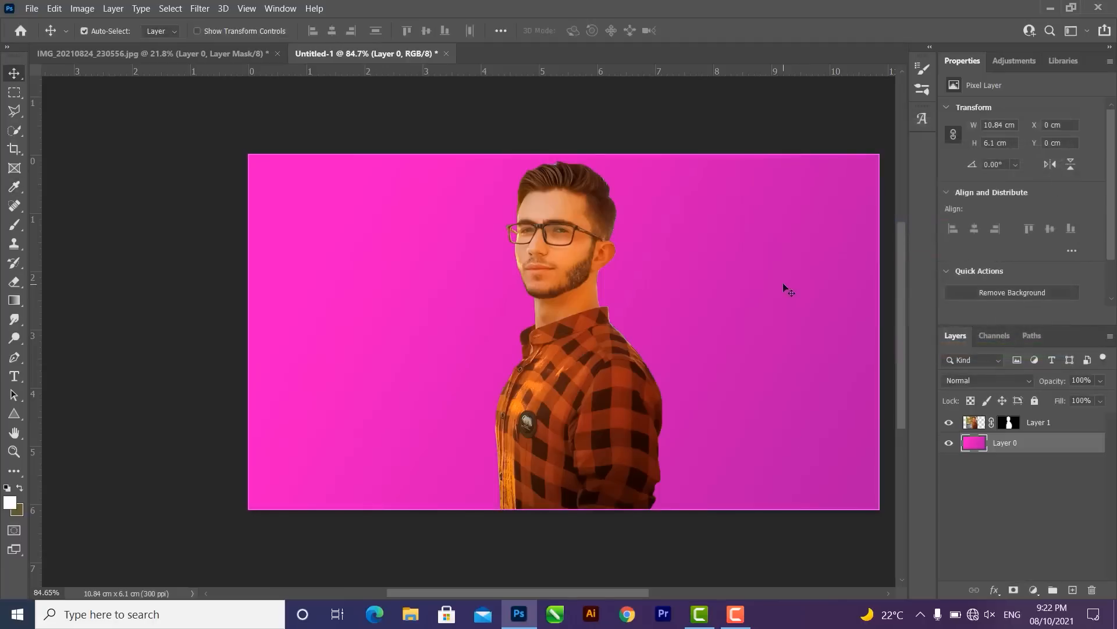
# - Darken the gradient background with a Hue/Saturation adjustment, setting Lightness to -49
pyautogui.hotkey('ctrl', 'u')
pyautogui.moveTo(879, 296); pyautogui.dragTo(846, 297)
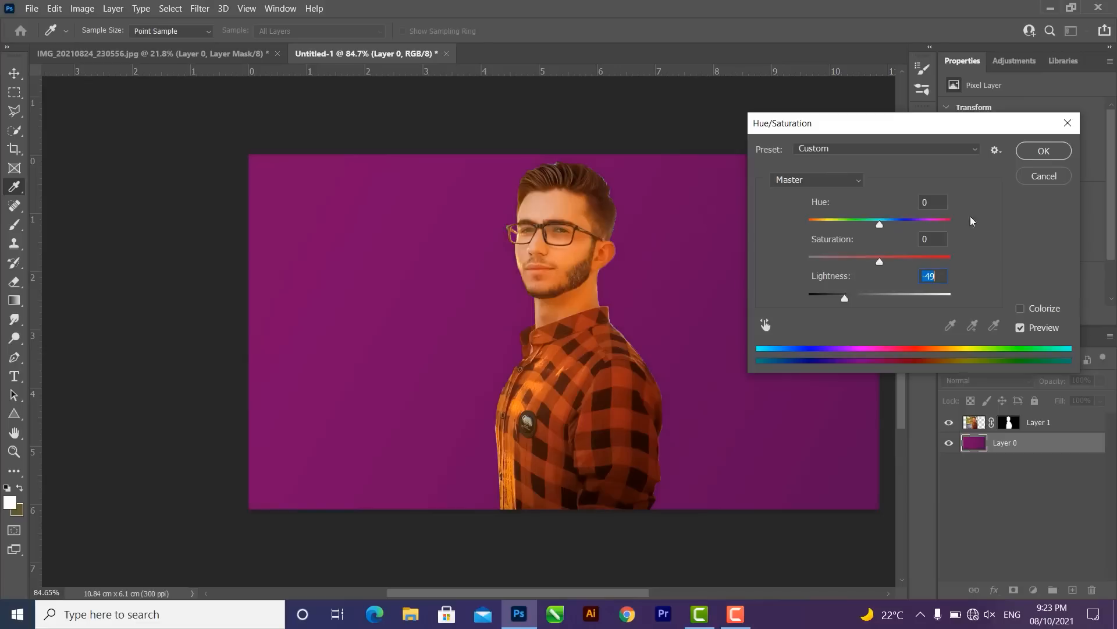
pyautogui.click(1033, 152)
pyautogui.press('v')
pyautogui.moveTo(686, 317); pyautogui.dragTo(638, 294)
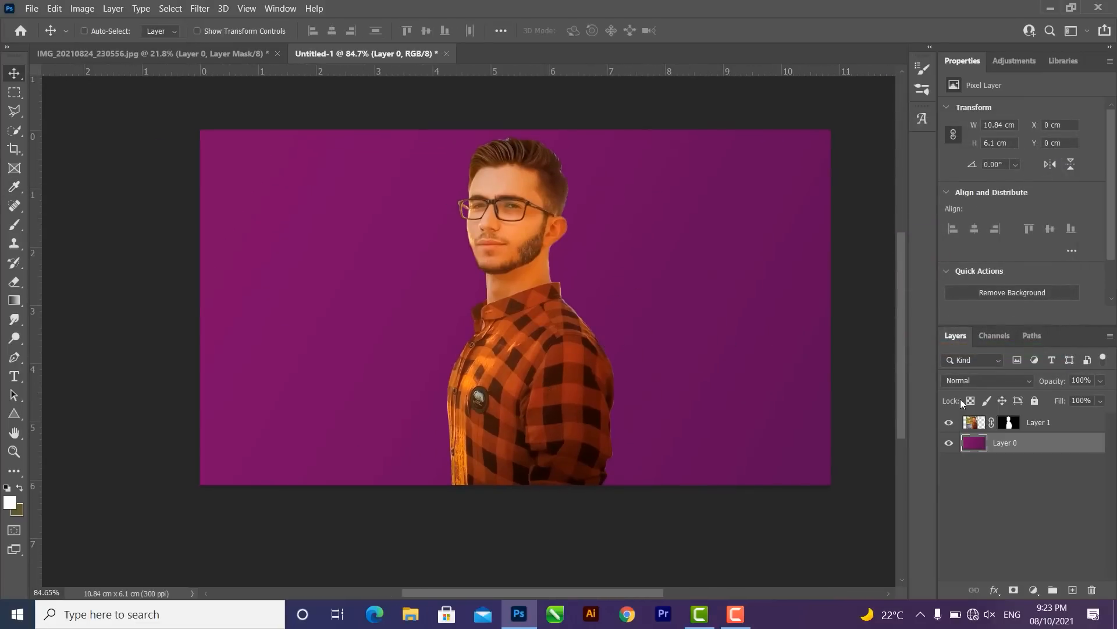
# - Start a Match Color adjustment on the man layer, using Layer 0 of the IMG_20210824_230556.jpg document as source
pyautogui.click(981, 422)
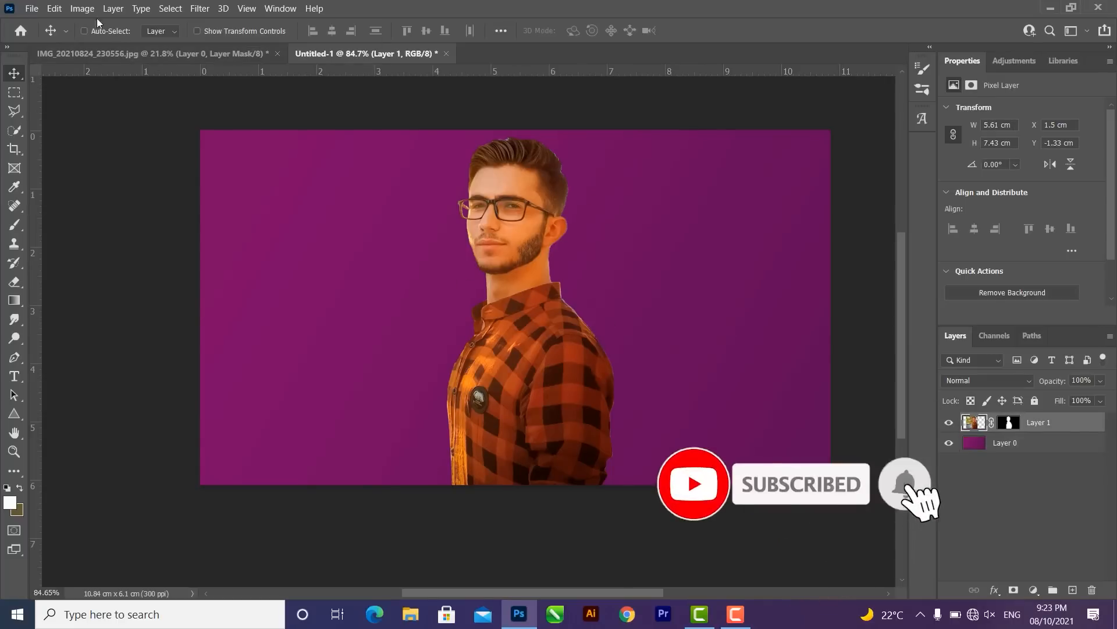
pyautogui.click(80, 10)
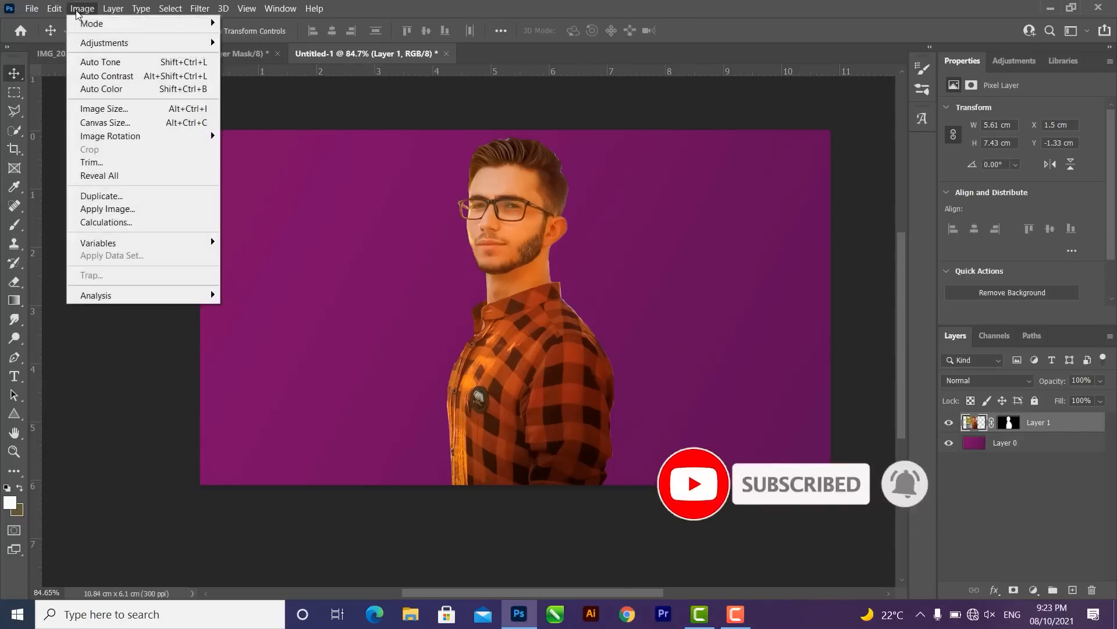
pyautogui.moveTo(164, 46)
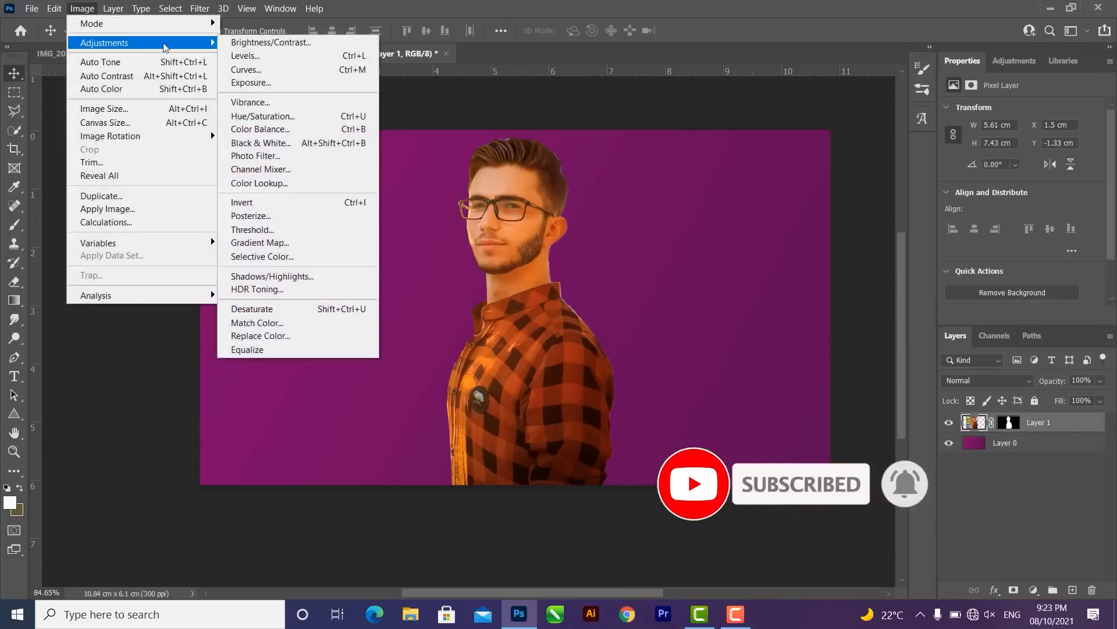
pyautogui.click(324, 321)
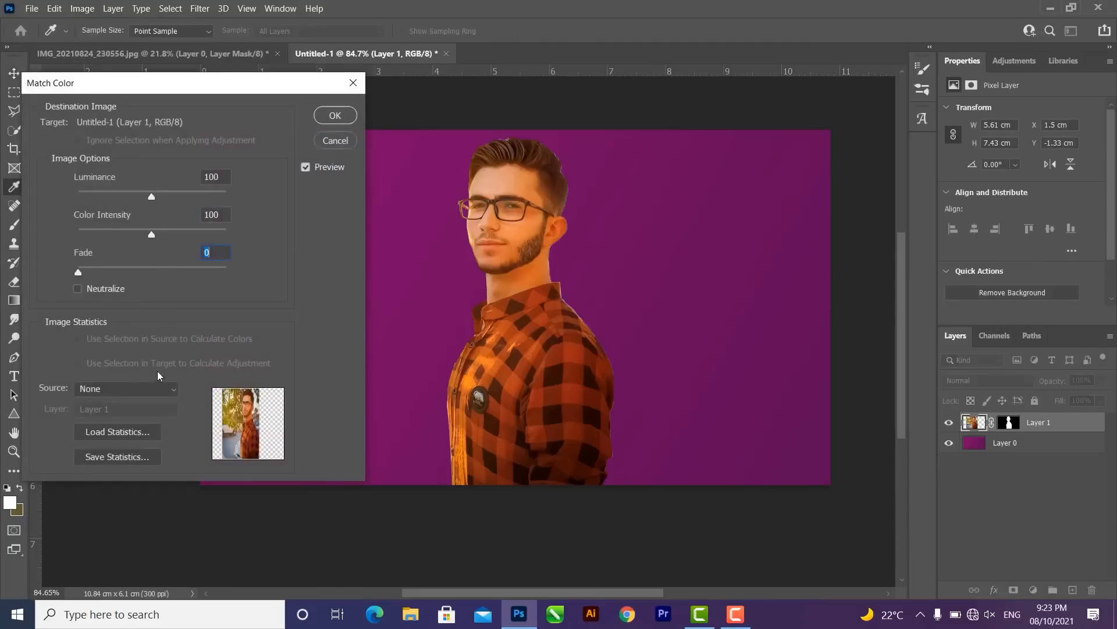
pyautogui.click(149, 388)
pyautogui.click(147, 402)
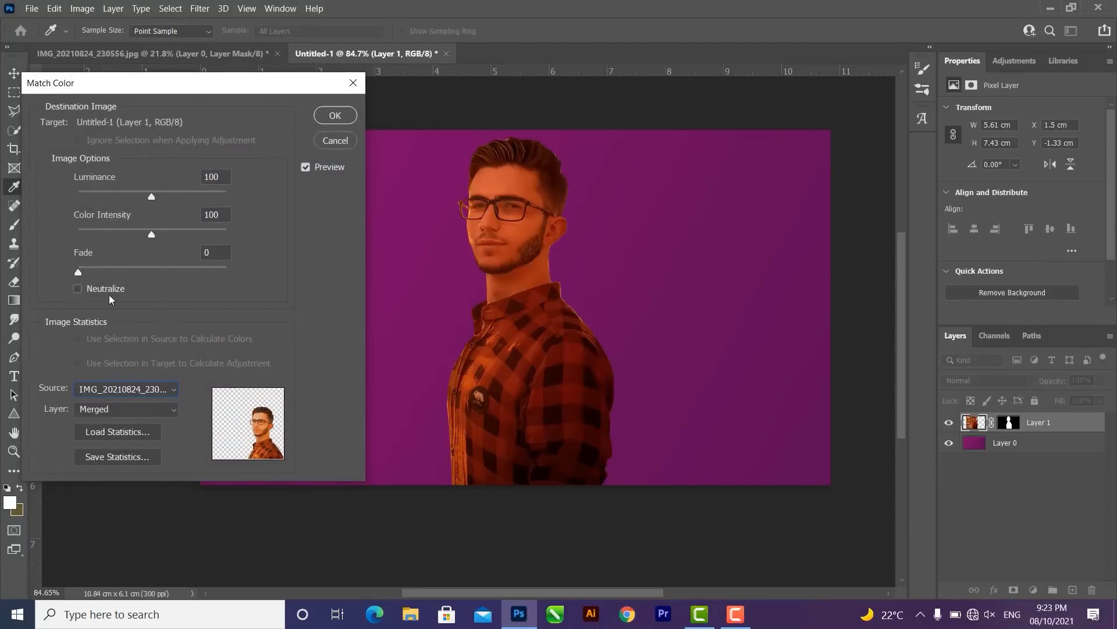
pyautogui.click(106, 410)
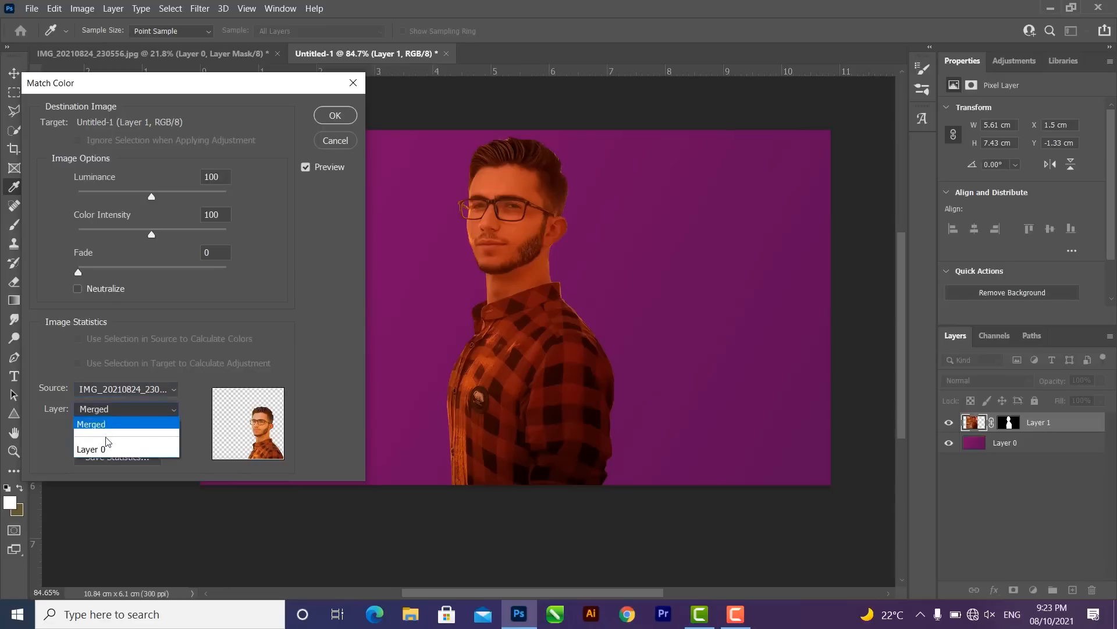
pyautogui.click(102, 448)
pyautogui.click(118, 410)
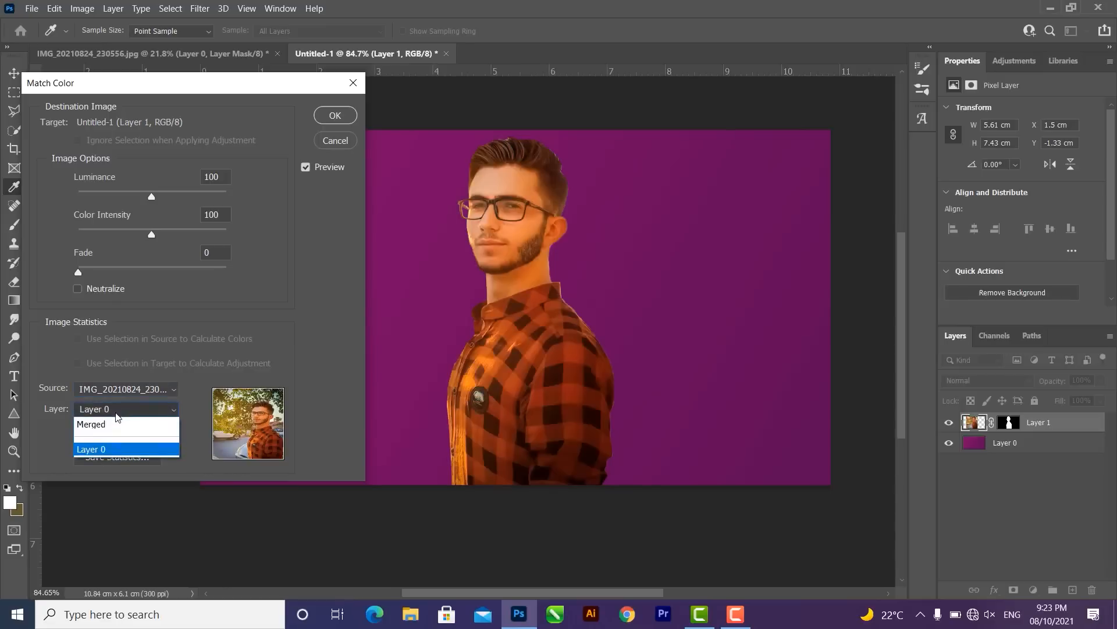
pyautogui.click(112, 450)
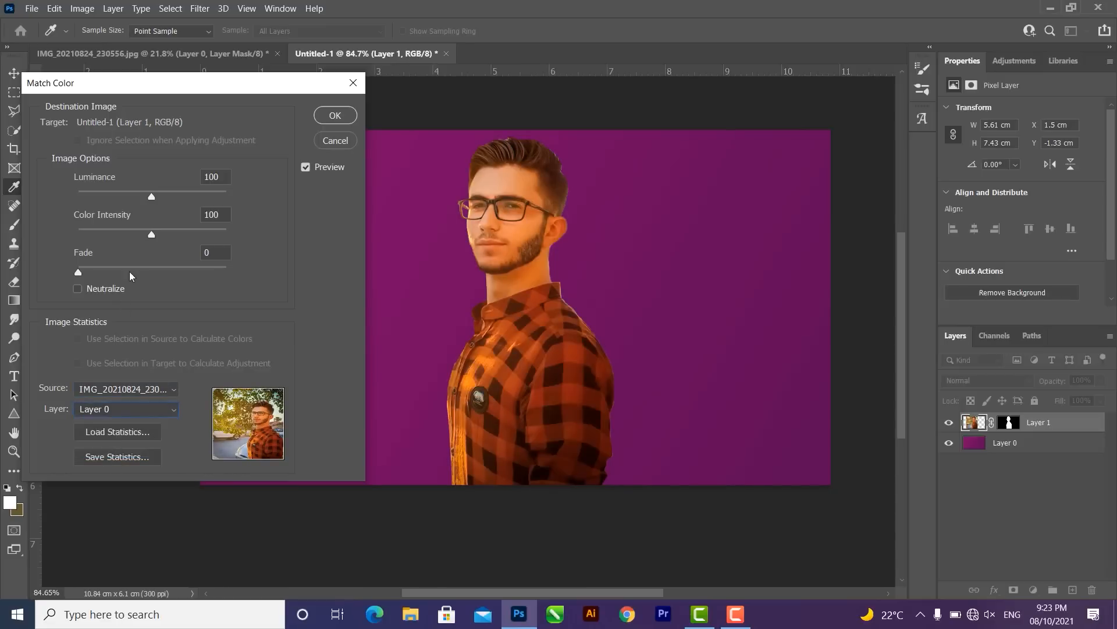
# - Set Match Color to Luminance 57, Color Intensity 98 and Fade 57, and apply it to the man layer
pyautogui.moveTo(154, 237)
pyautogui.mouseDown()
pyautogui.moveTo(210, 235)
pyautogui.moveTo(171, 235)
pyautogui.mouseUp()
pyautogui.moveTo(154, 195); pyautogui.dragTo(119, 195)
pyautogui.click(200, 237)
pyautogui.moveTo(199, 236); pyautogui.dragTo(140, 243)
pyautogui.moveTo(81, 274); pyautogui.dragTo(152, 235)
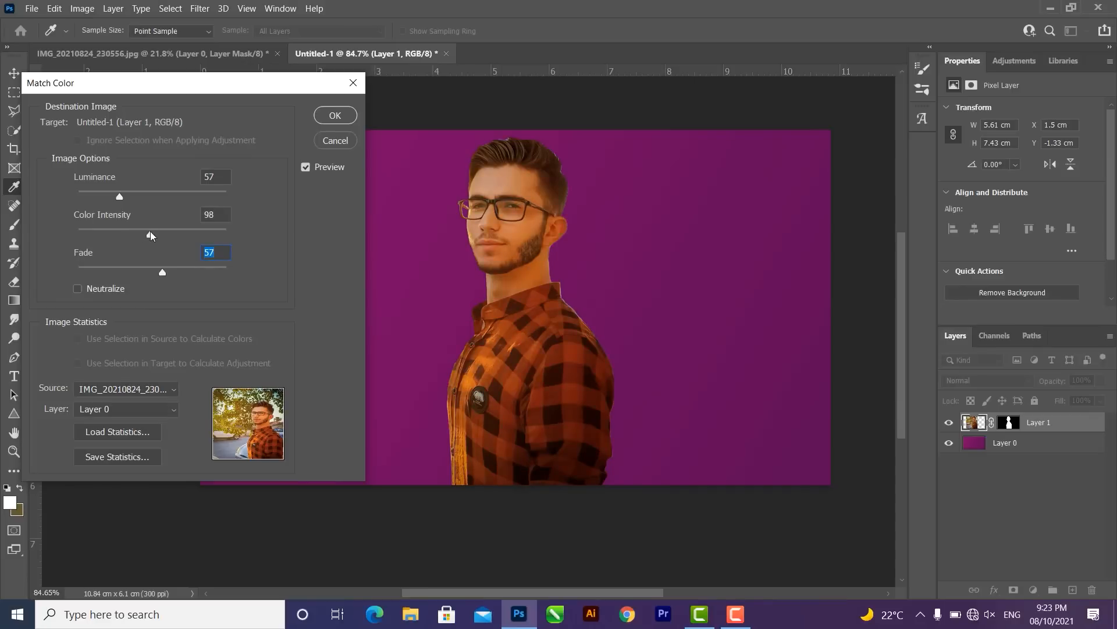
pyautogui.click(335, 115)
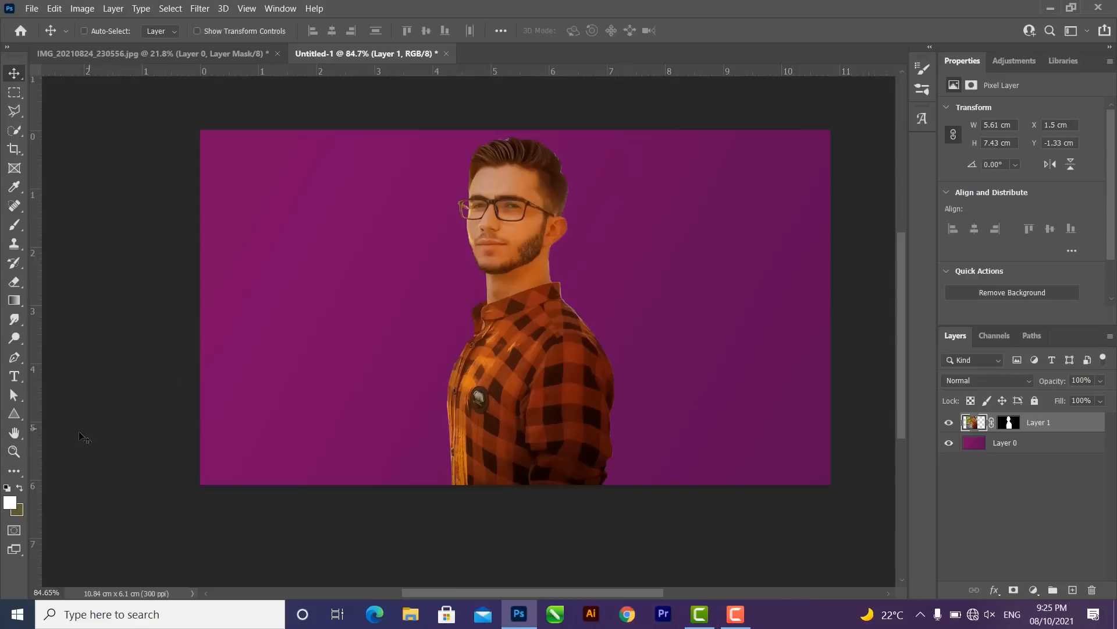
# - Draw a white triangle about 534 by 467 px over the man's torso with the Triangle tool and rotate it about 31°
pyautogui.click(14, 414)
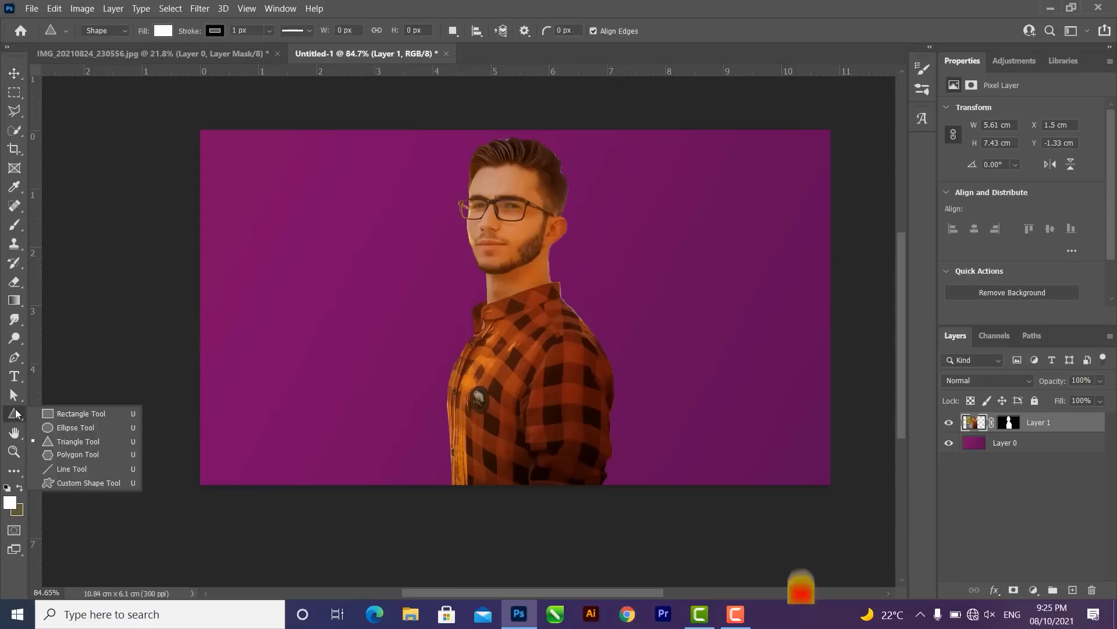
pyautogui.click(69, 447)
pyautogui.moveTo(407, 216); pyautogui.dragTo(670, 445)
pyautogui.moveTo(685, 213); pyautogui.dragTo(708, 292)
pyautogui.click(664, 189)
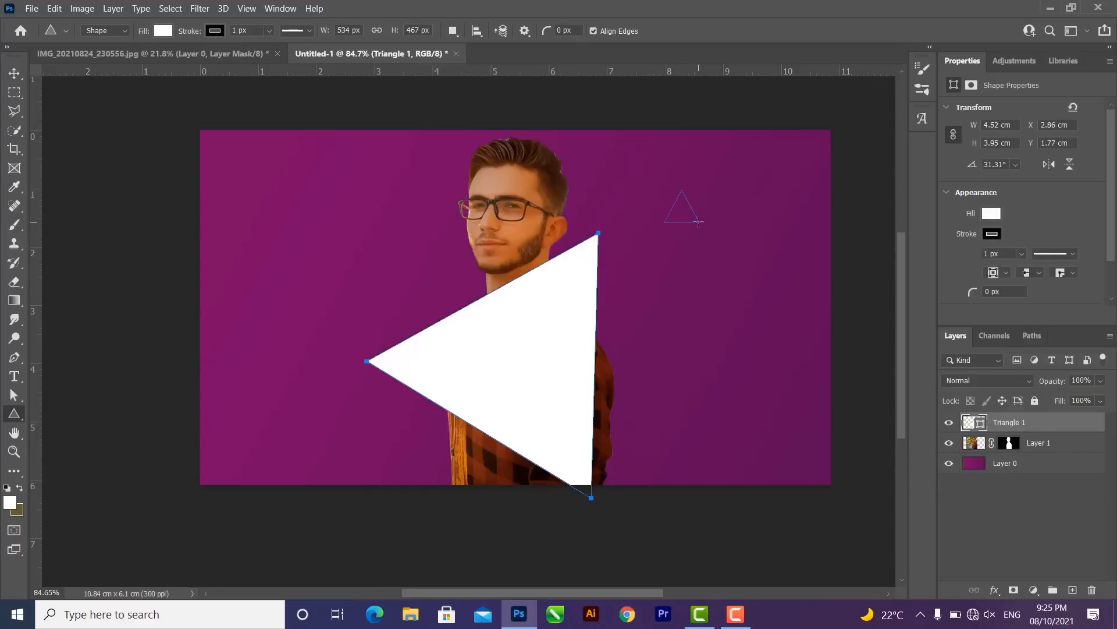
pyautogui.hotkey('ctrl', 'z')
# - Rotate the triangle to about 43°, pull its upper-right corner outward and convert the live shape to a regular path
pyautogui.moveTo(681, 262); pyautogui.dragTo(650, 332)
pyautogui.moveTo(573, 261); pyautogui.dragTo(607, 260)
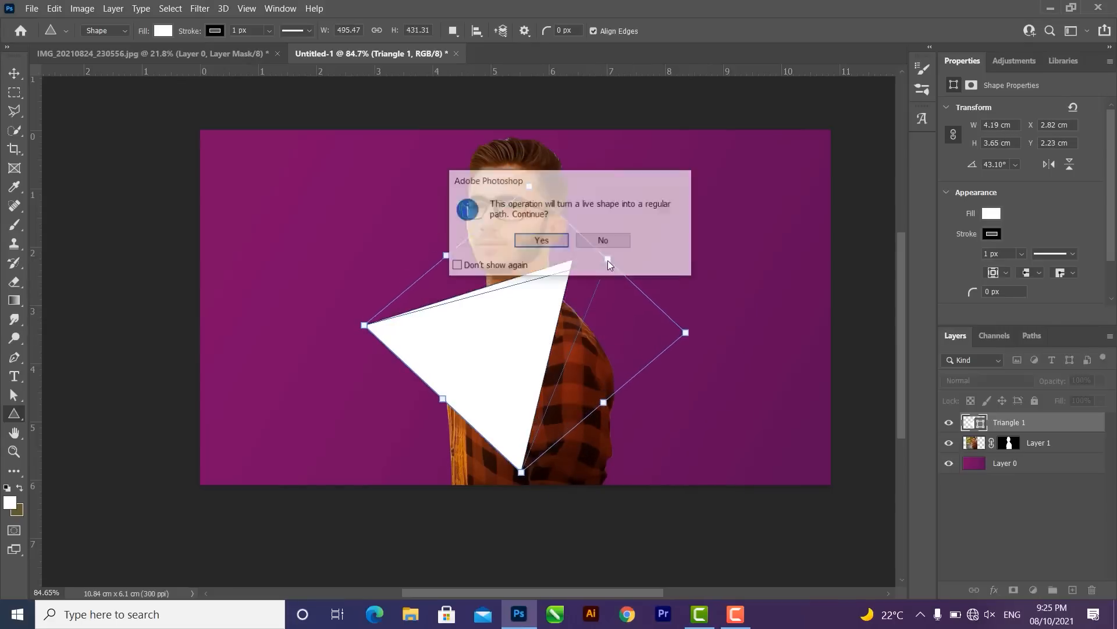
pyautogui.press('Return')
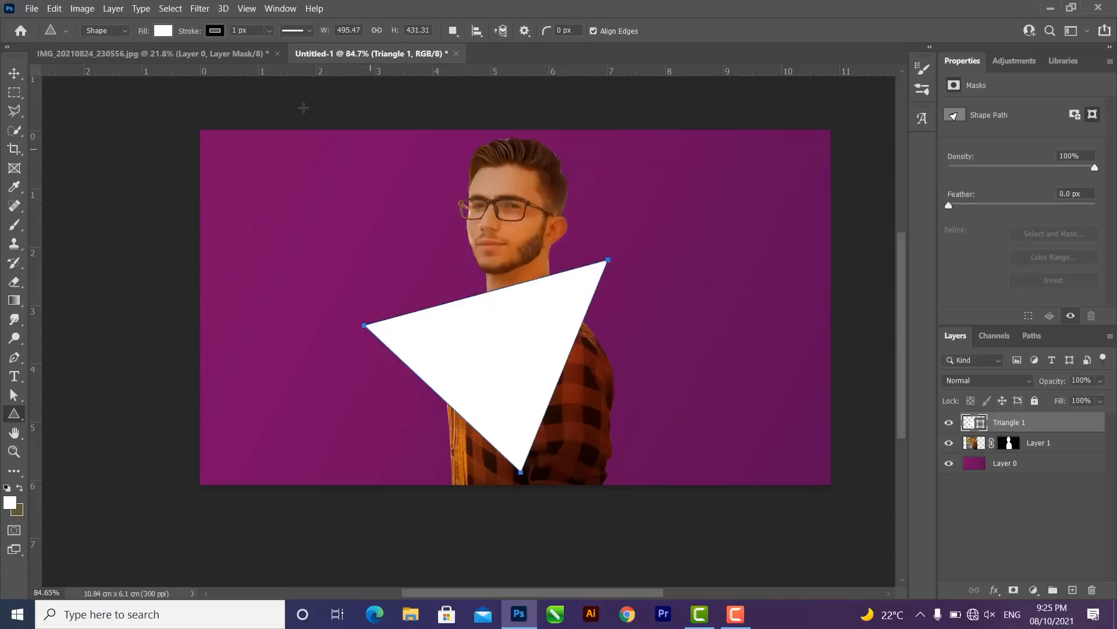
# - Remove the triangle's fill and set its stroke width to 17 px
pyautogui.click(163, 32)
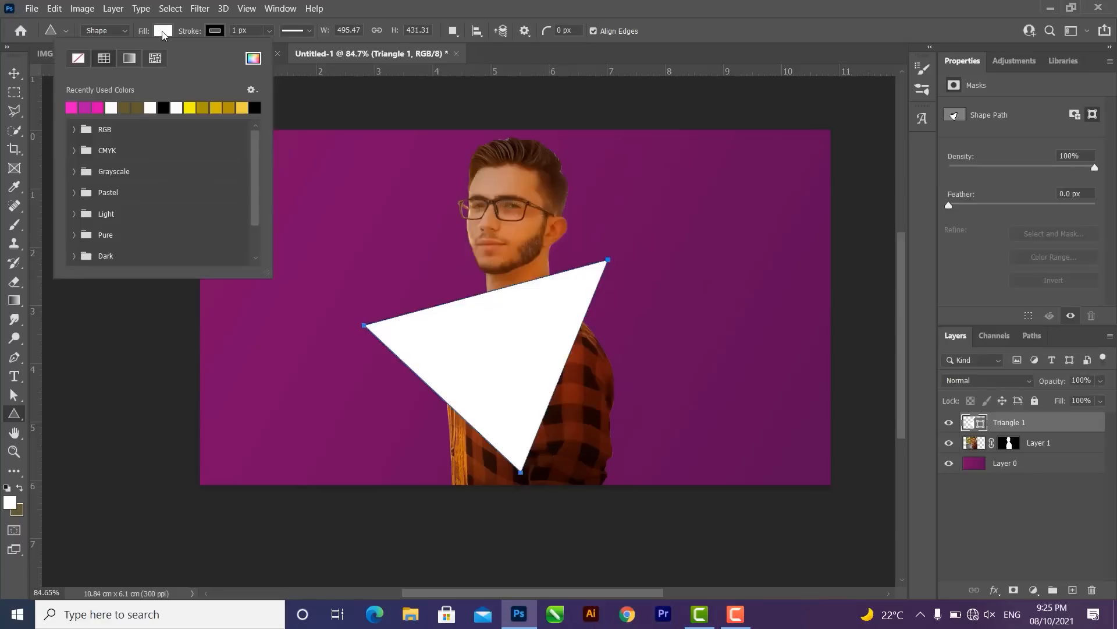
pyautogui.click(81, 59)
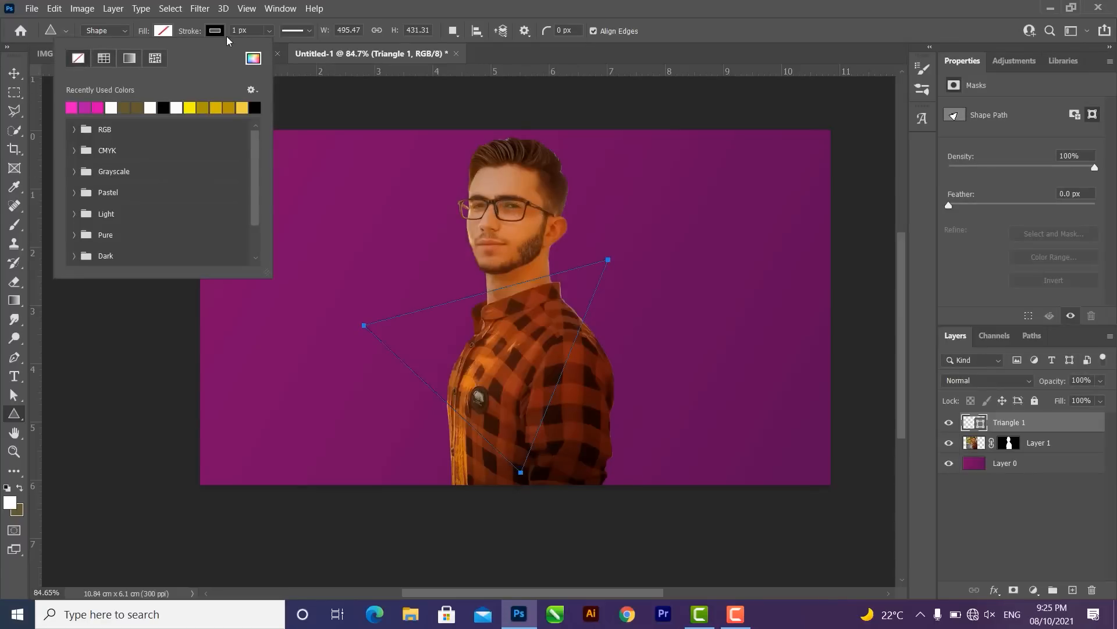
pyautogui.click(215, 33)
pyautogui.moveTo(193, 37); pyautogui.dragTo(205, 38)
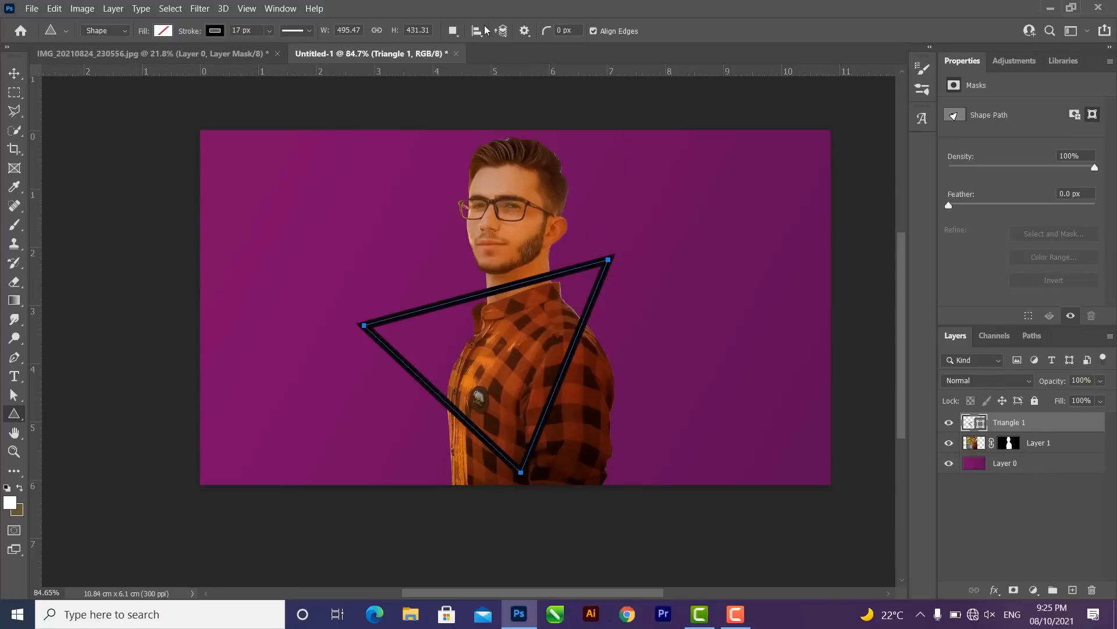
# - Set the Triangle tool's corner radius to 10 px
pyautogui.click(560, 30)
pyautogui.write('10')
pyautogui.press('Return')
pyautogui.click(525, 31)
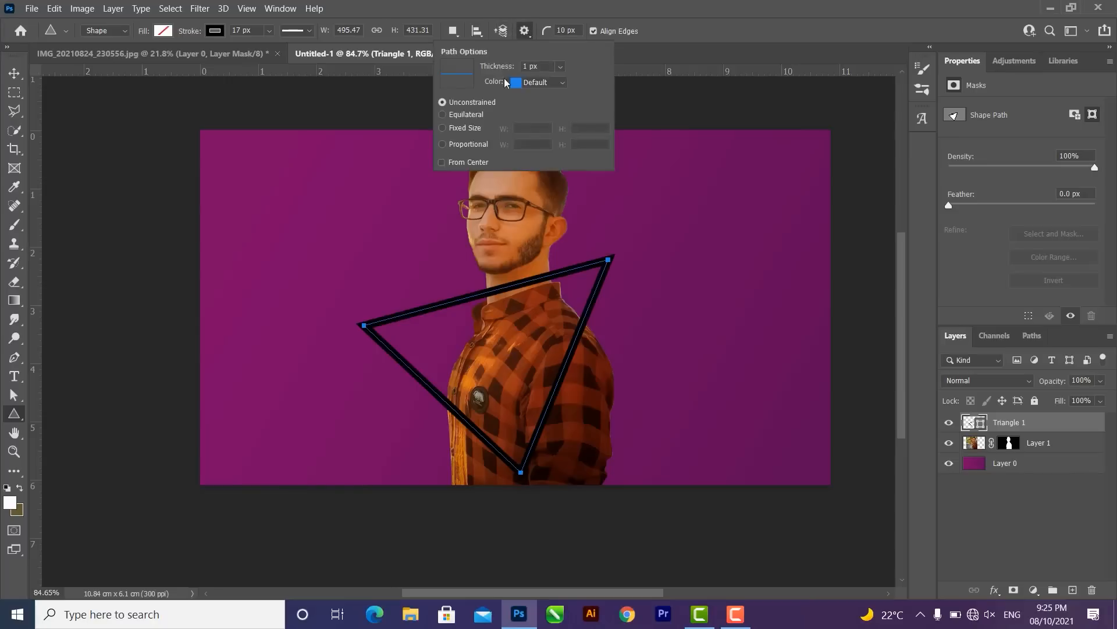
pyautogui.click(456, 116)
pyautogui.click(451, 129)
pyautogui.click(453, 143)
pyautogui.click(553, 66)
pyautogui.click(501, 31)
pyautogui.click(477, 32)
pyautogui.click(478, 32)
pyautogui.click(452, 32)
pyautogui.click(452, 32)
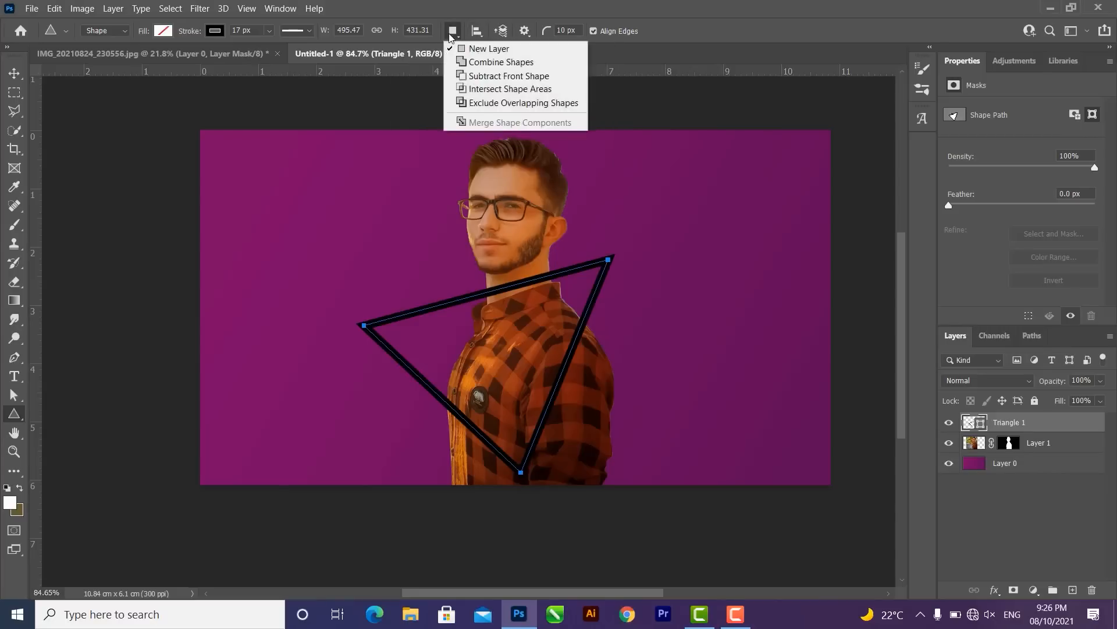
pyautogui.click(452, 35)
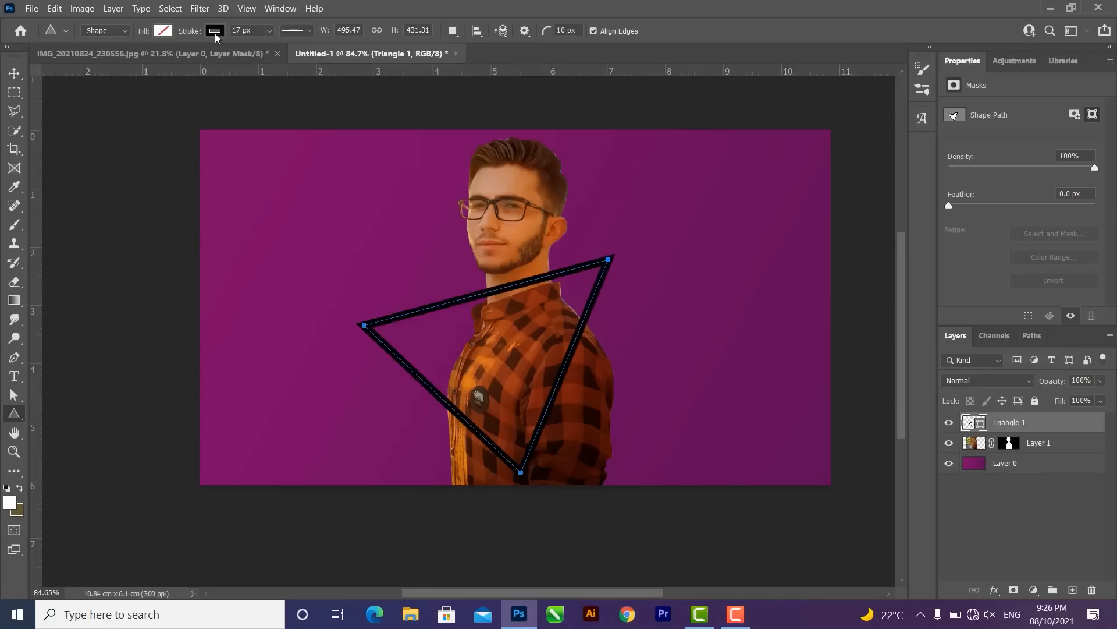
pyautogui.click(124, 31)
pyautogui.click(124, 33)
# - Give the triangle's stroke round caps and round corners
pyautogui.click(310, 32)
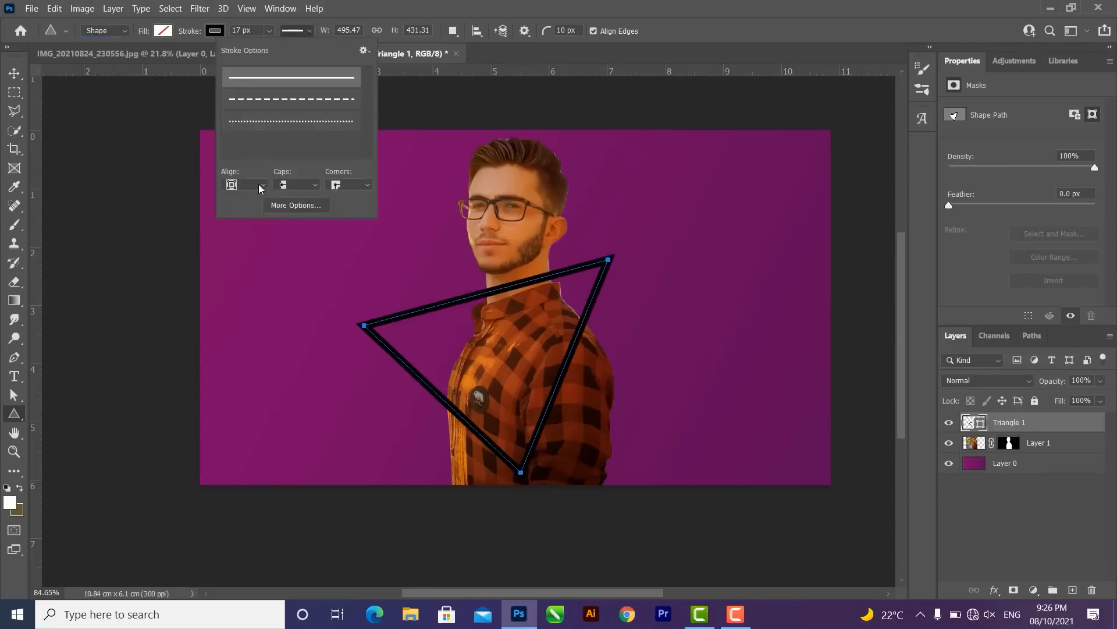
pyautogui.click(305, 185)
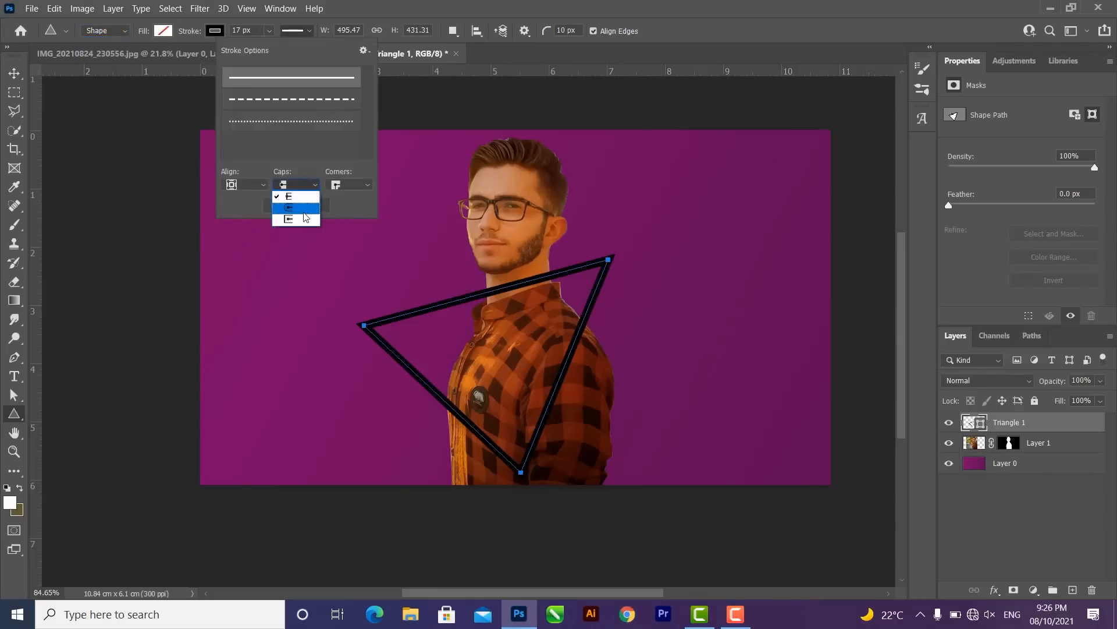
pyautogui.click(309, 207)
pyautogui.click(336, 185)
pyautogui.click(341, 207)
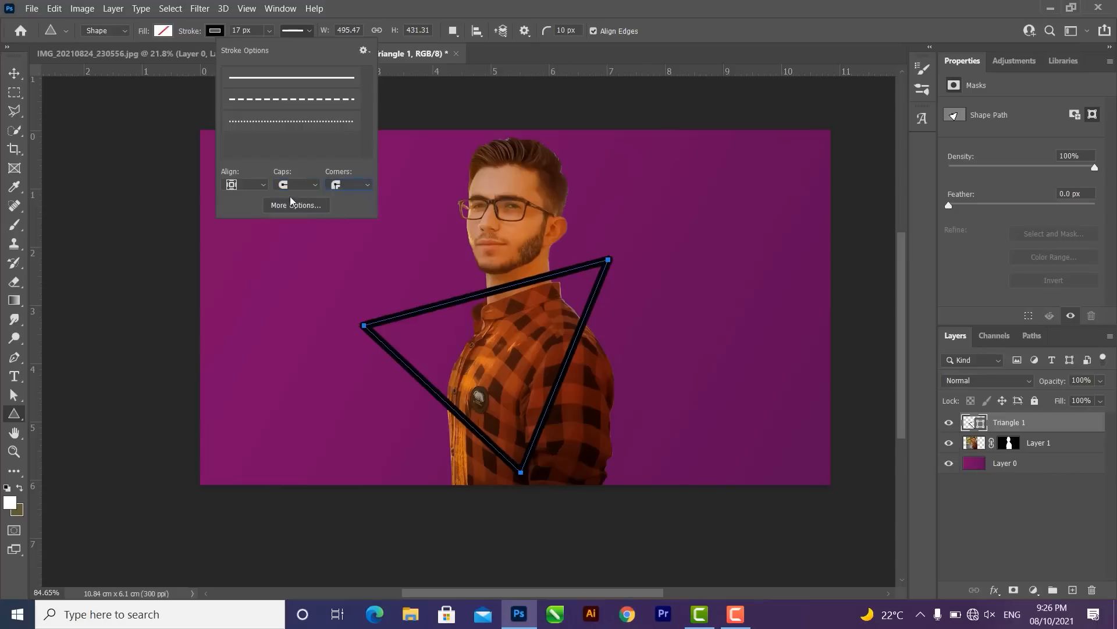
# - Recolour the triangle's stroke with a recently used purple and reduce its stroke width to 10 px
pyautogui.click(211, 32)
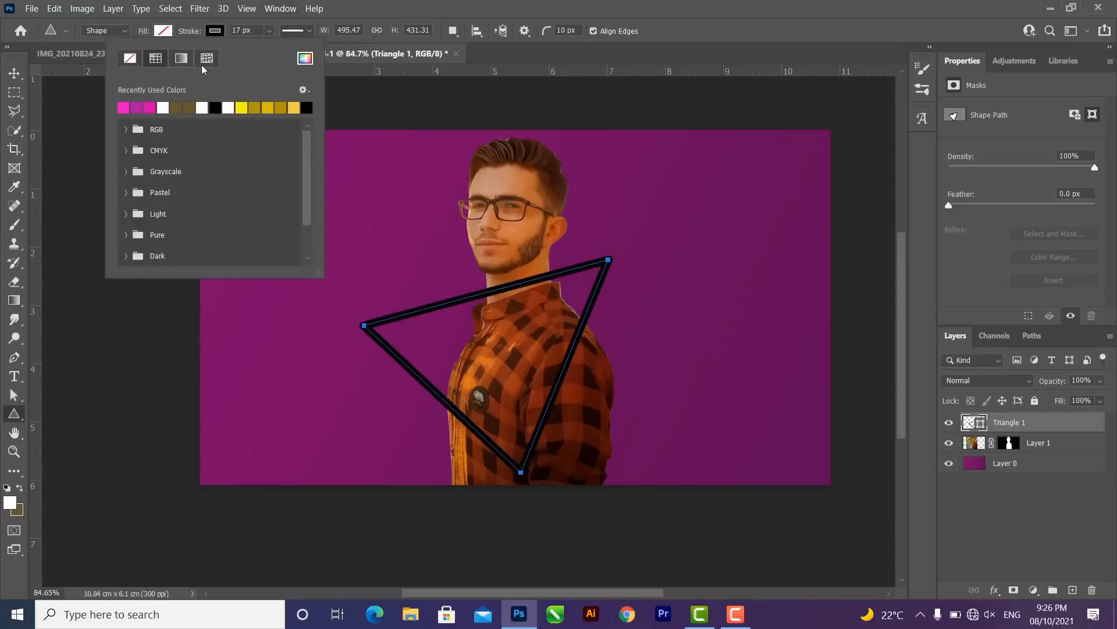
pyautogui.click(137, 108)
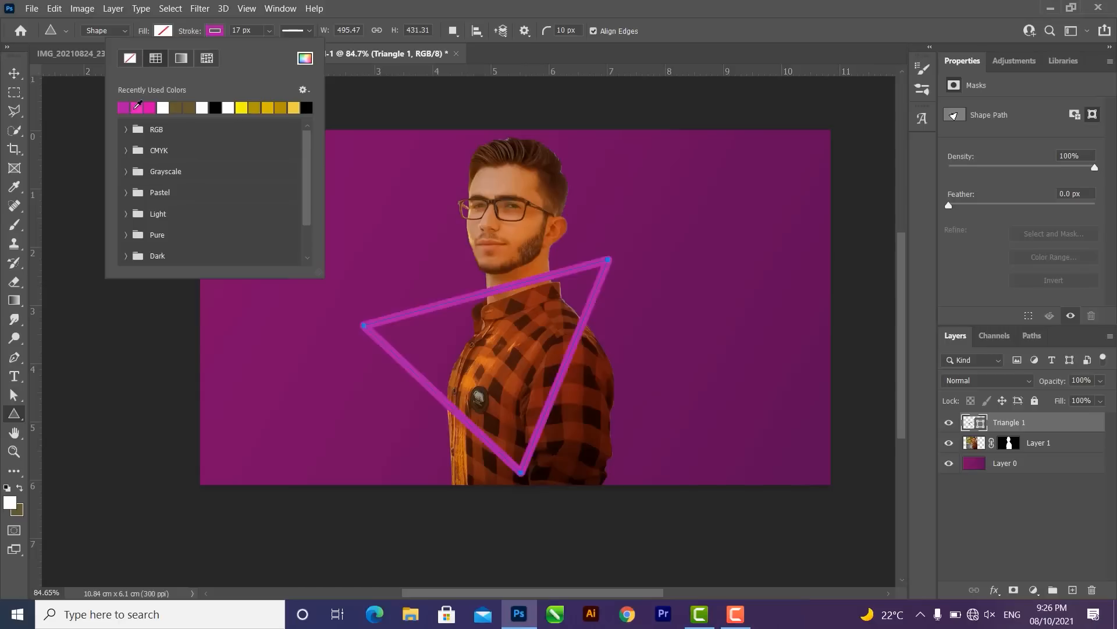
pyautogui.click(17, 74)
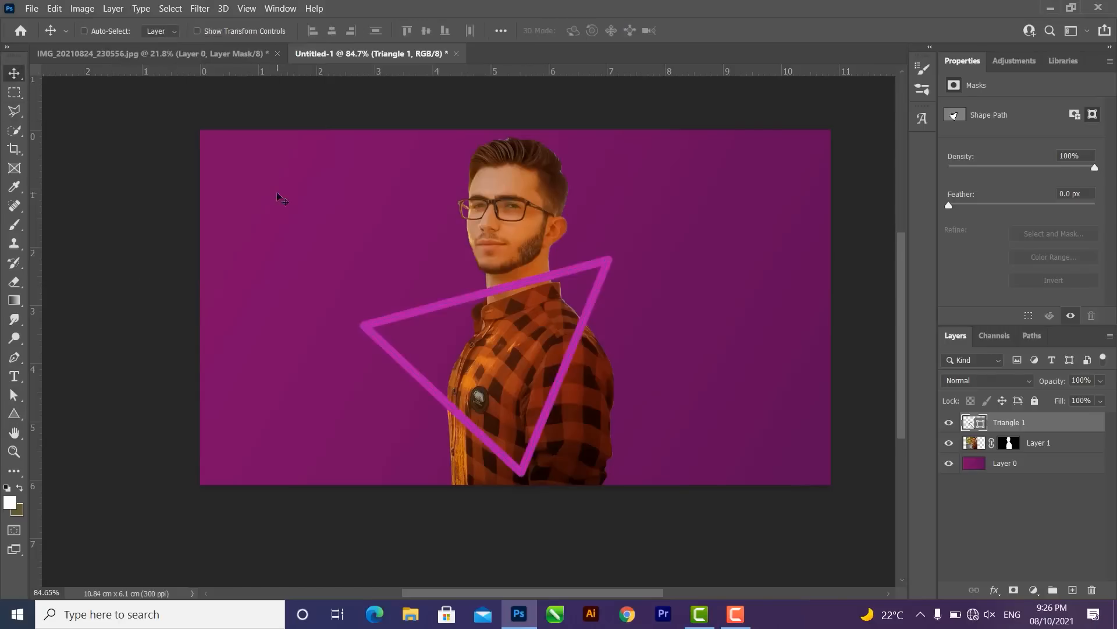
pyautogui.press('a')
pyautogui.moveTo(249, 32); pyautogui.dragTo(245, 32)
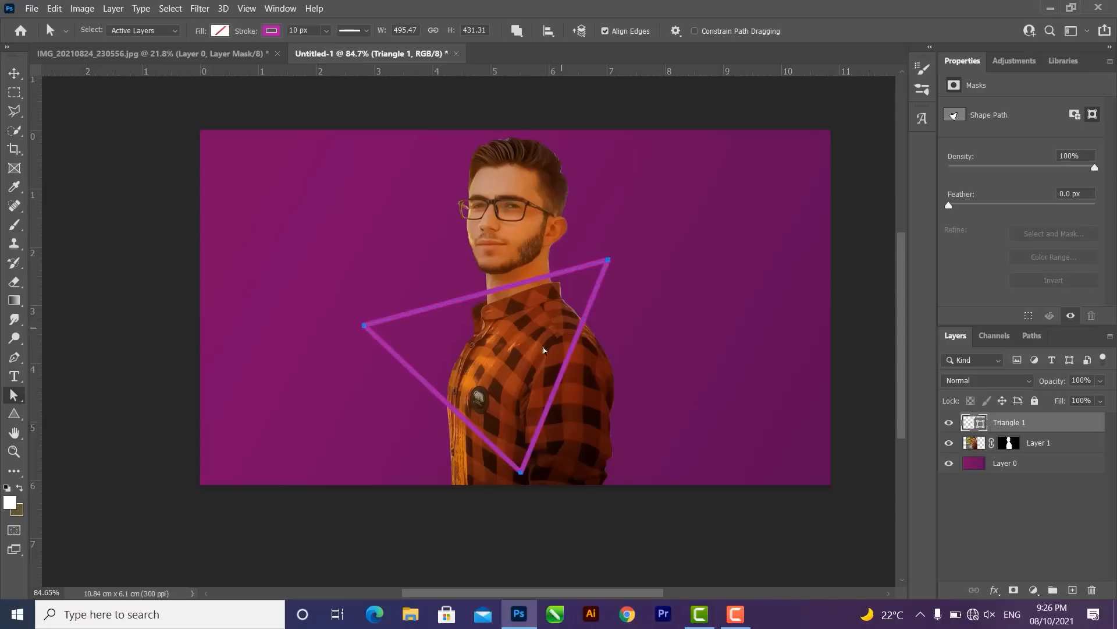
# - Set the triangle's stroke to a custom light pink, ff74f4
pyautogui.click(272, 31)
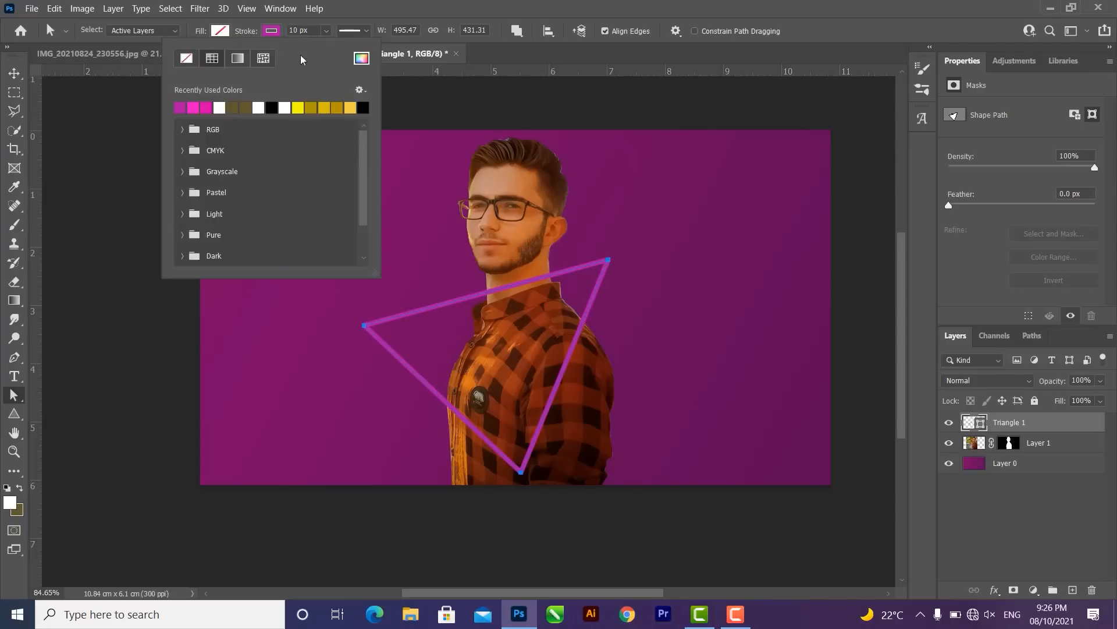
pyautogui.click(356, 61)
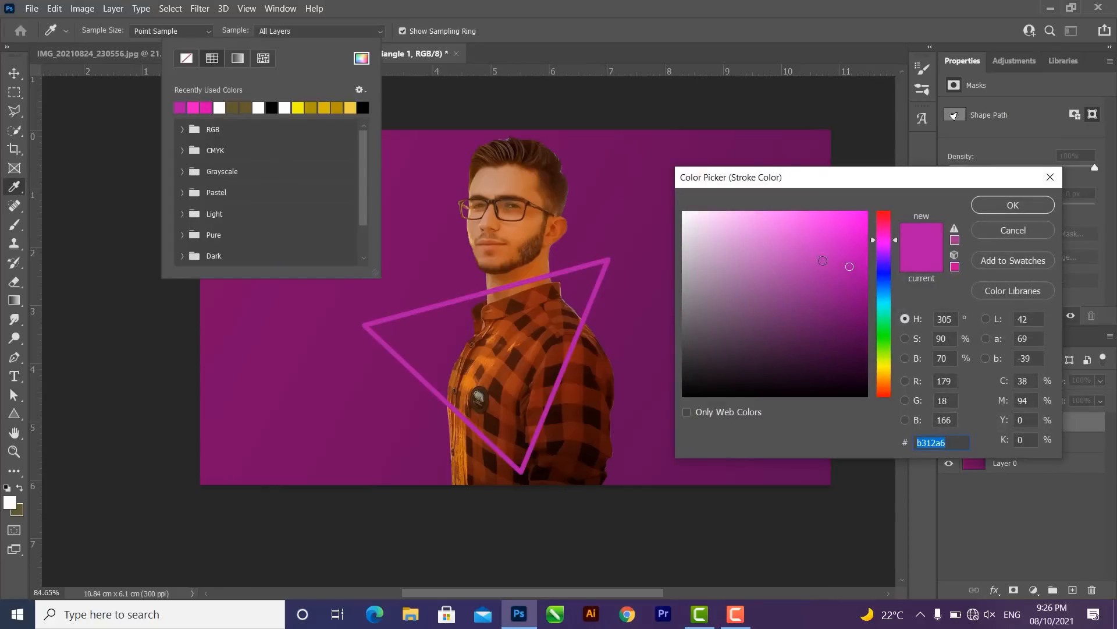
pyautogui.moveTo(791, 239)
pyautogui.mouseDown()
pyautogui.moveTo(758, 231)
pyautogui.moveTo(799, 204)
pyautogui.moveTo(775, 200)
pyautogui.moveTo(784, 195)
pyautogui.mouseUp()
pyautogui.click(1013, 205)
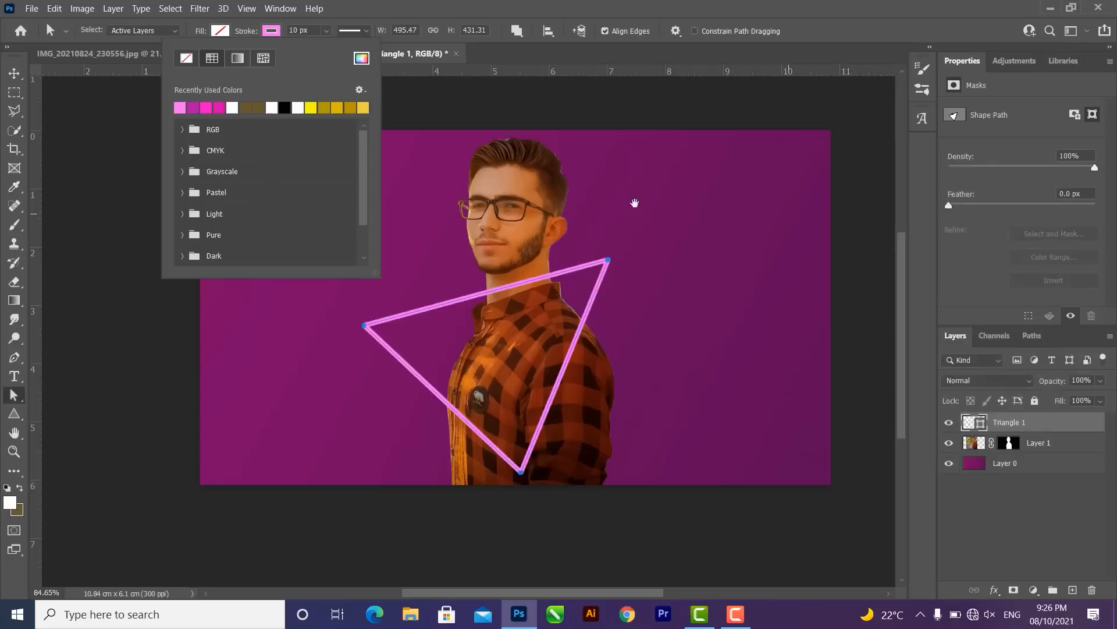
pyautogui.click(361, 58)
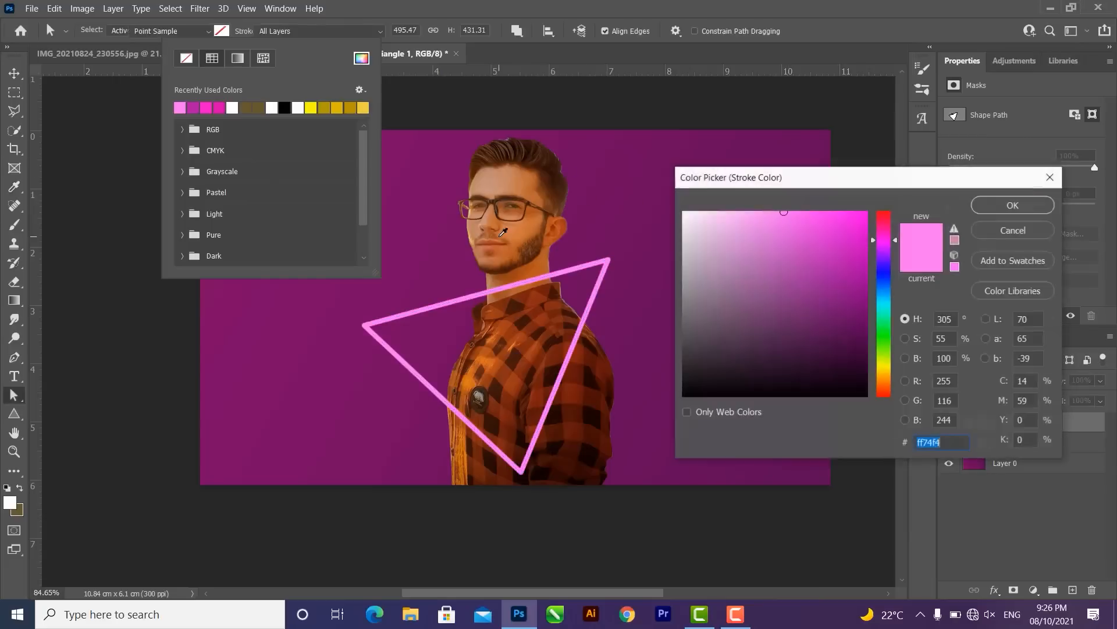
pyautogui.click(1030, 225)
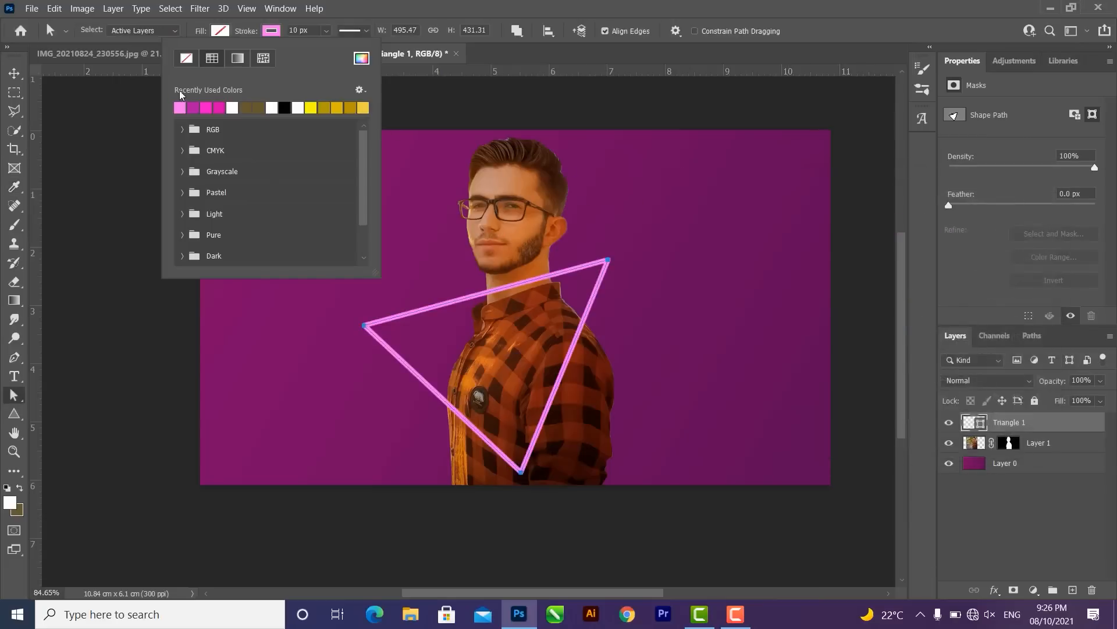
pyautogui.press('Escape')
pyautogui.press('v')
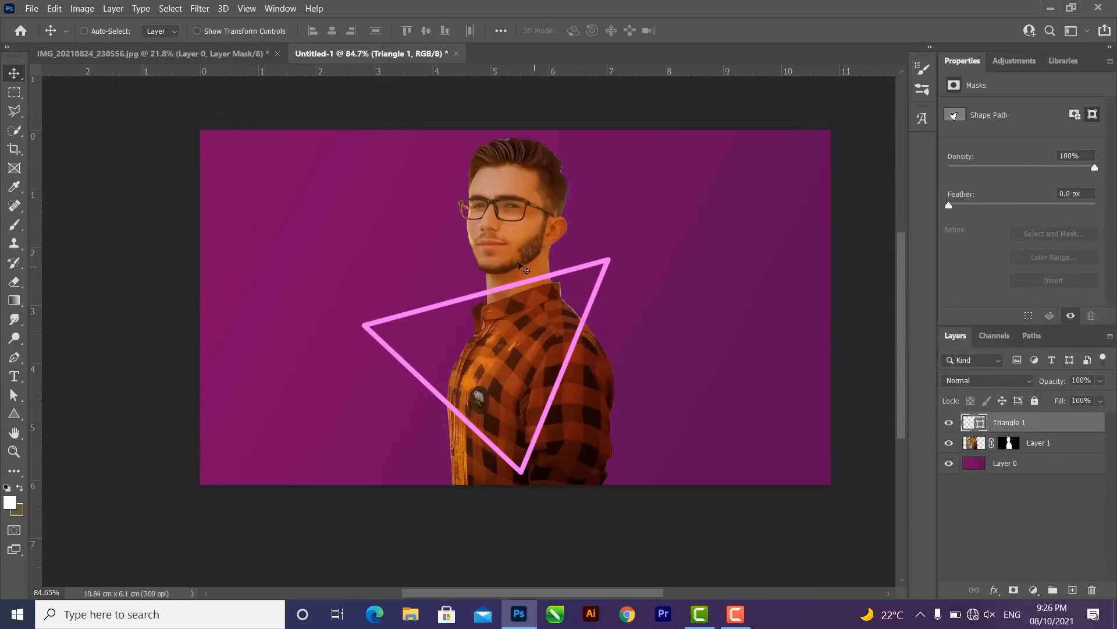
# - Load the outline of the cut-out man on Layer 1 as a selection
pyautogui.scroll(15, 520, 262)
pyautogui.moveTo(520, 262); pyautogui.dragTo(532, 220)
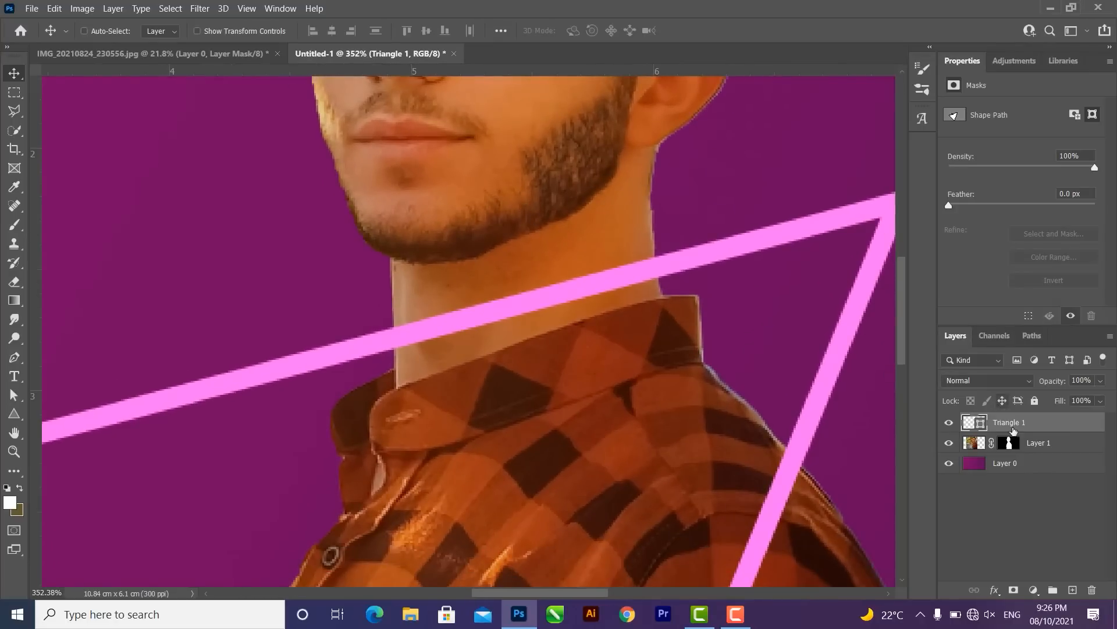
pyautogui.click(1027, 447)
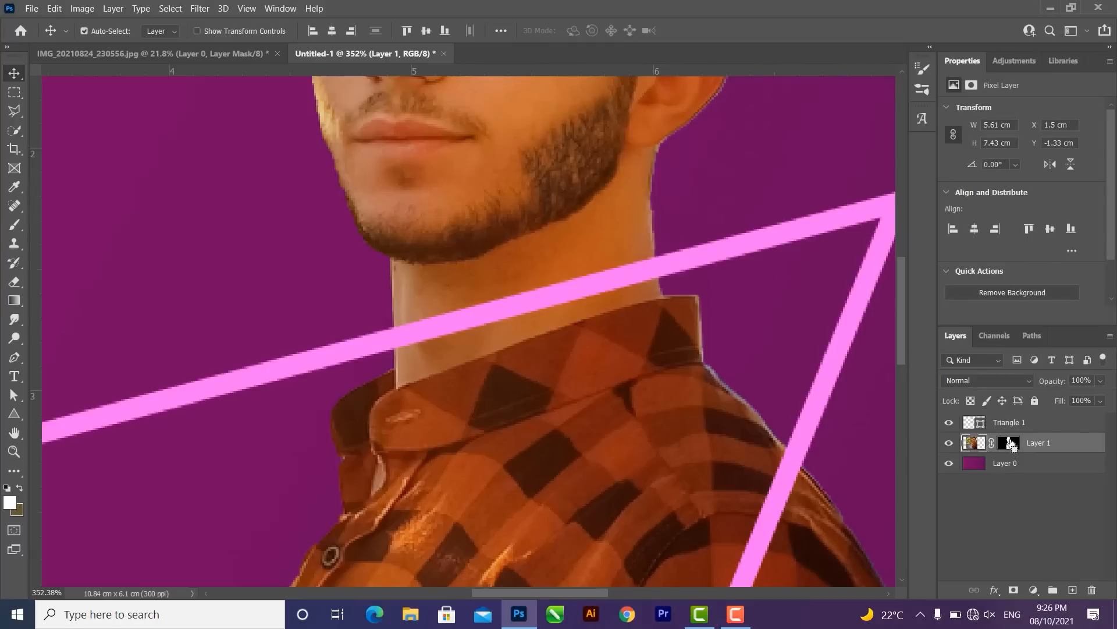
pyautogui.keyDown('ctrl'); pyautogui.click(979, 443); pyautogui.keyUp('ctrl')
pyautogui.scroll(-3, 664, 365)
pyautogui.scroll(-2, 665, 365)
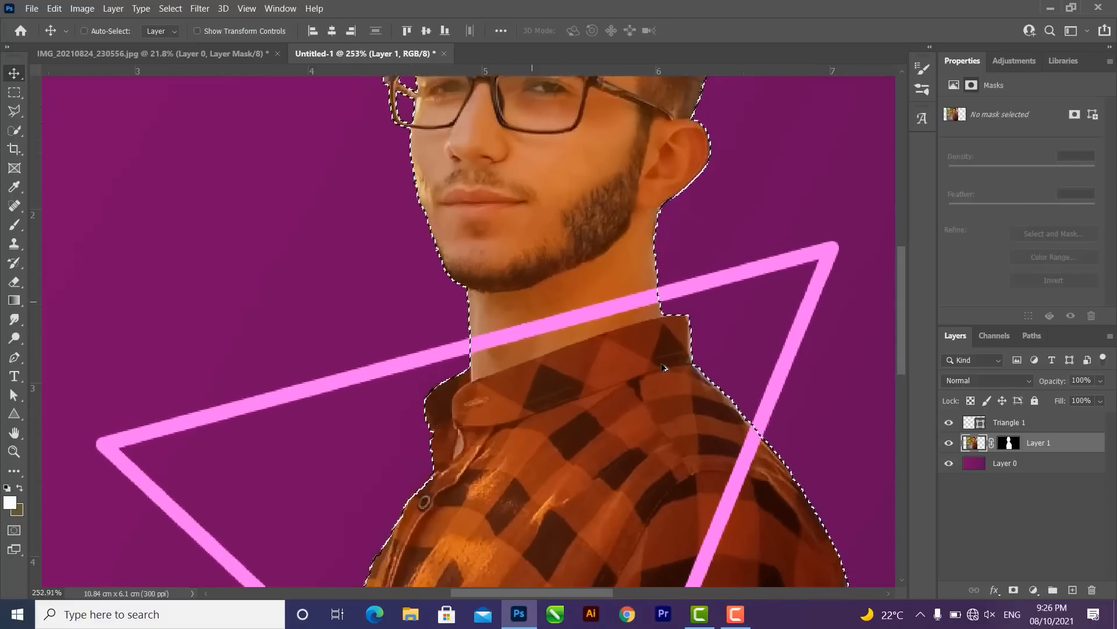
pyautogui.scroll(3, 664, 365)
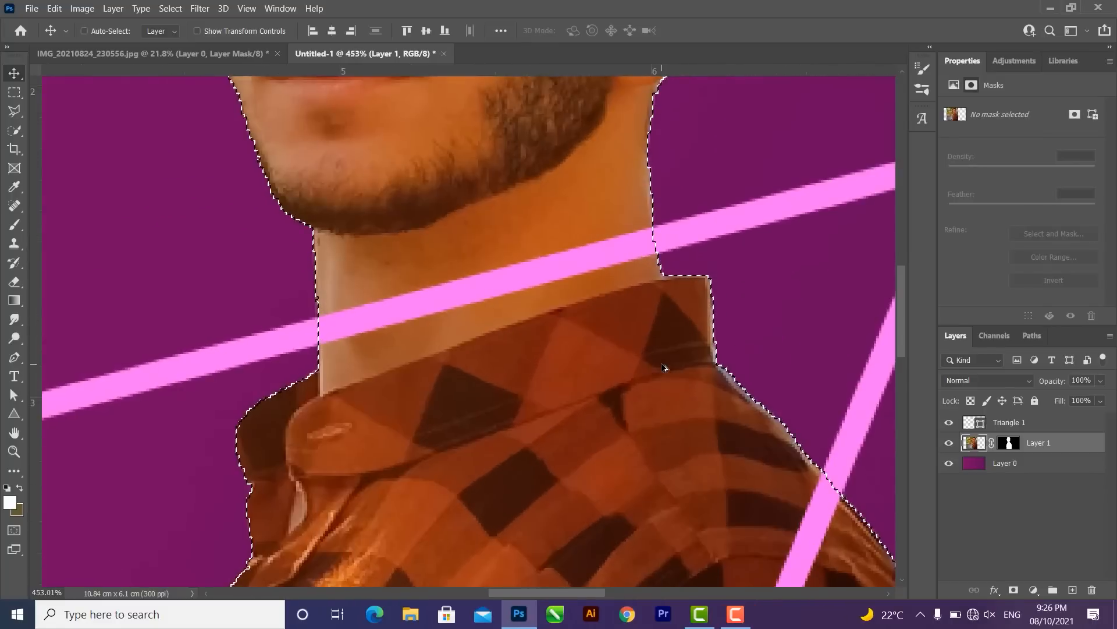
pyautogui.scroll(-5, 565, 423)
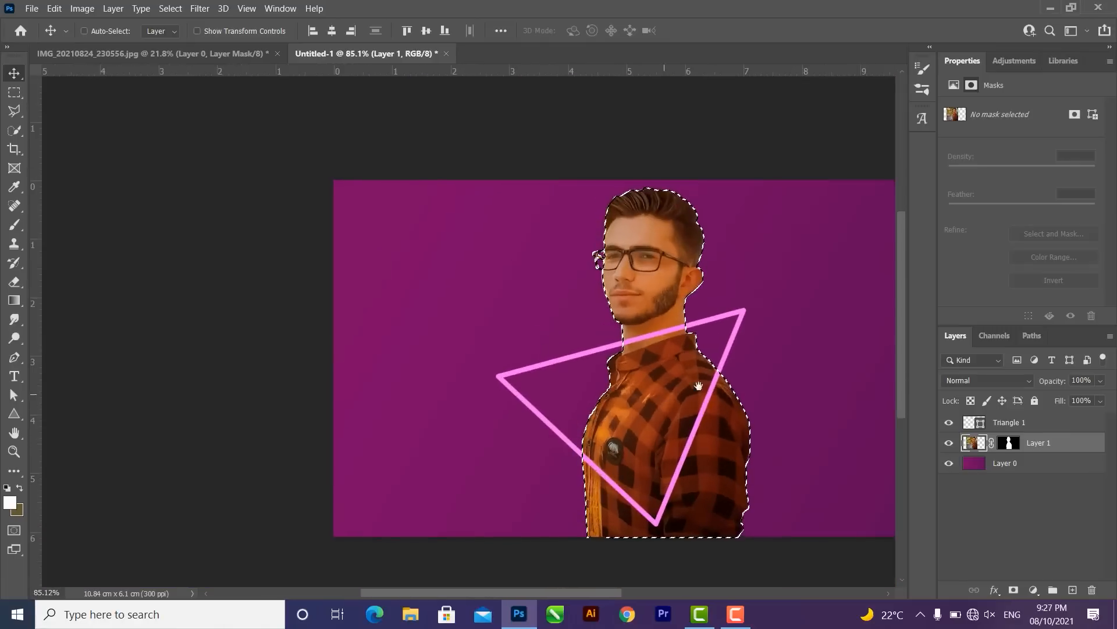
pyautogui.moveTo(679, 398); pyautogui.dragTo(607, 393)
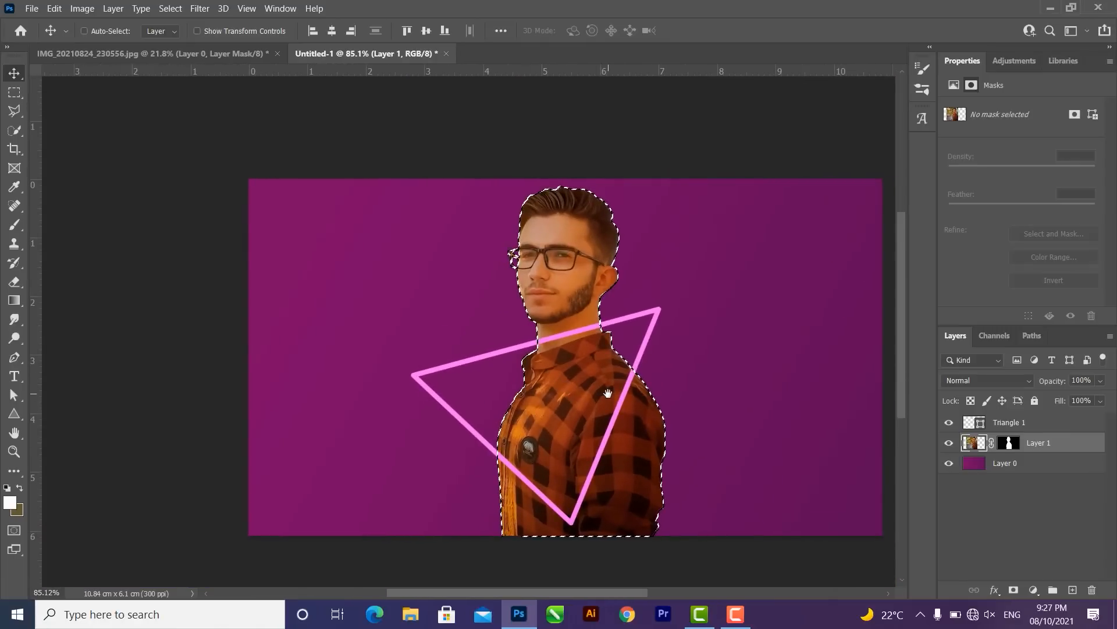
# - Invert the selection so it covers everything around the man
pyautogui.press('ctrl')
pyautogui.hotkey('ctrl', 'shift', 'i')
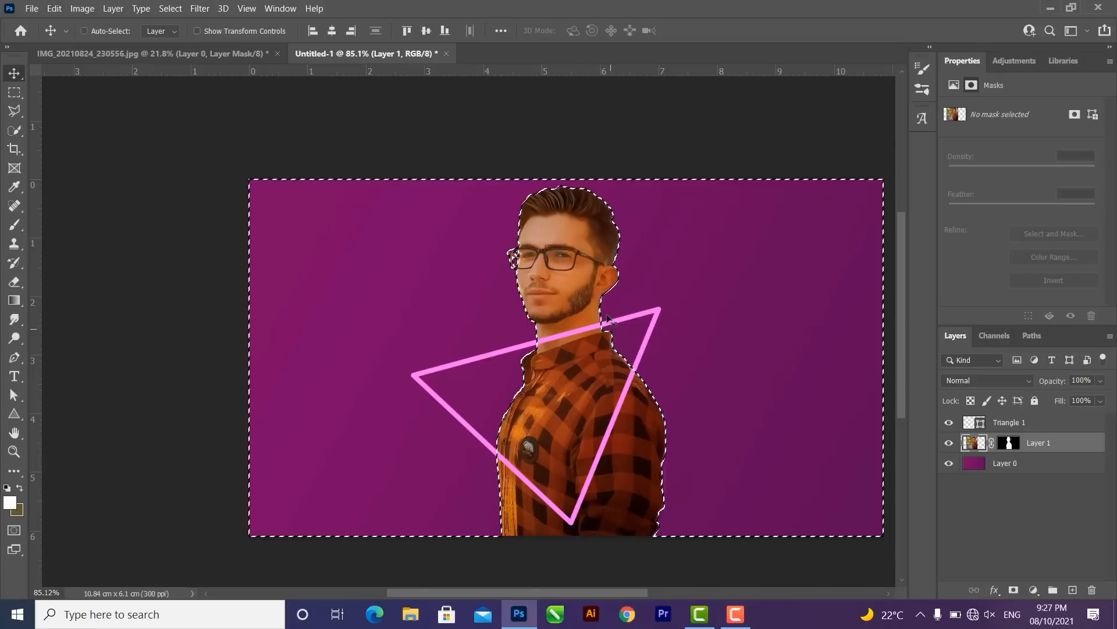
pyautogui.scroll(4, 607, 318)
pyautogui.scroll(-2, 607, 319)
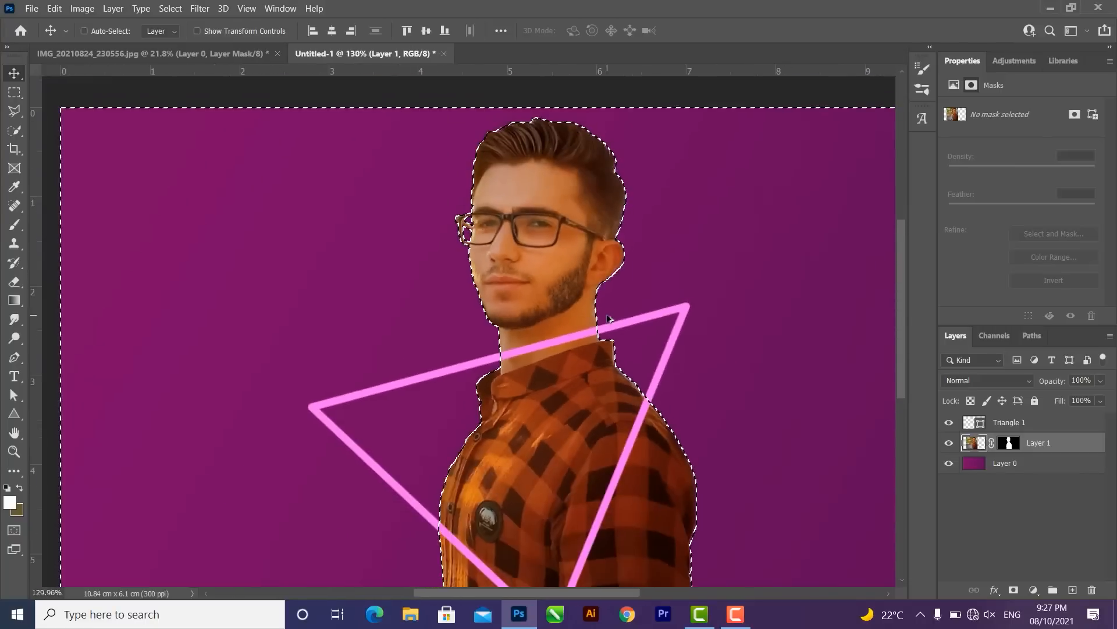
pyautogui.scroll(-1, 607, 319)
pyautogui.moveTo(593, 310); pyautogui.dragTo(589, 276)
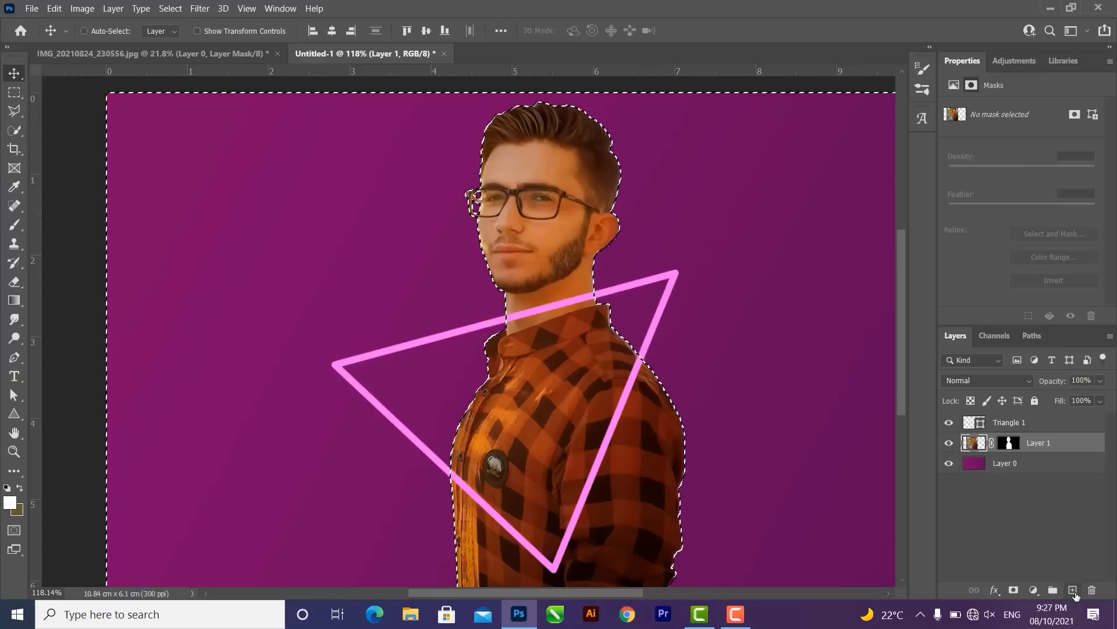
# - Duplicate the Triangle 1 layer and clear the active selection
pyautogui.click(1050, 427)
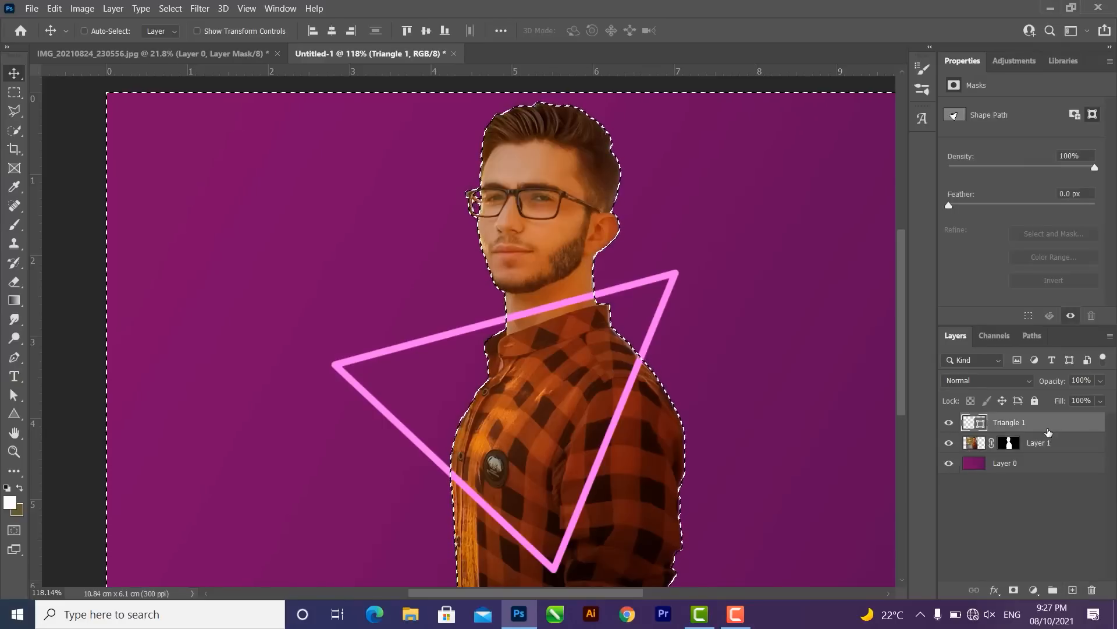
pyautogui.click(953, 430)
pyautogui.click(952, 429)
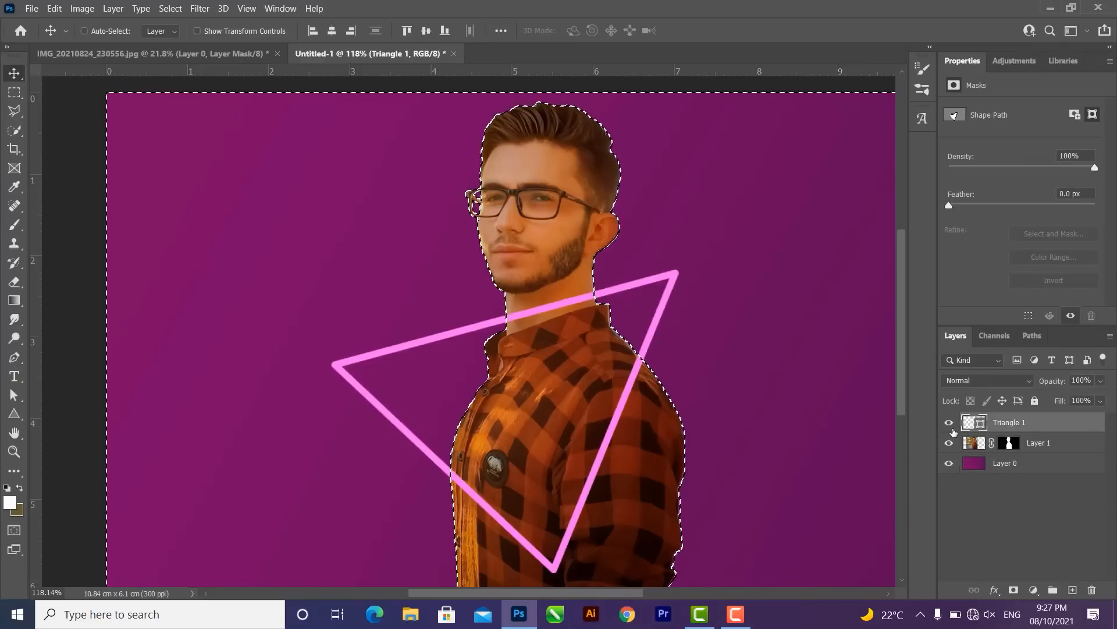
pyautogui.hotkey('ctrl', 'j')
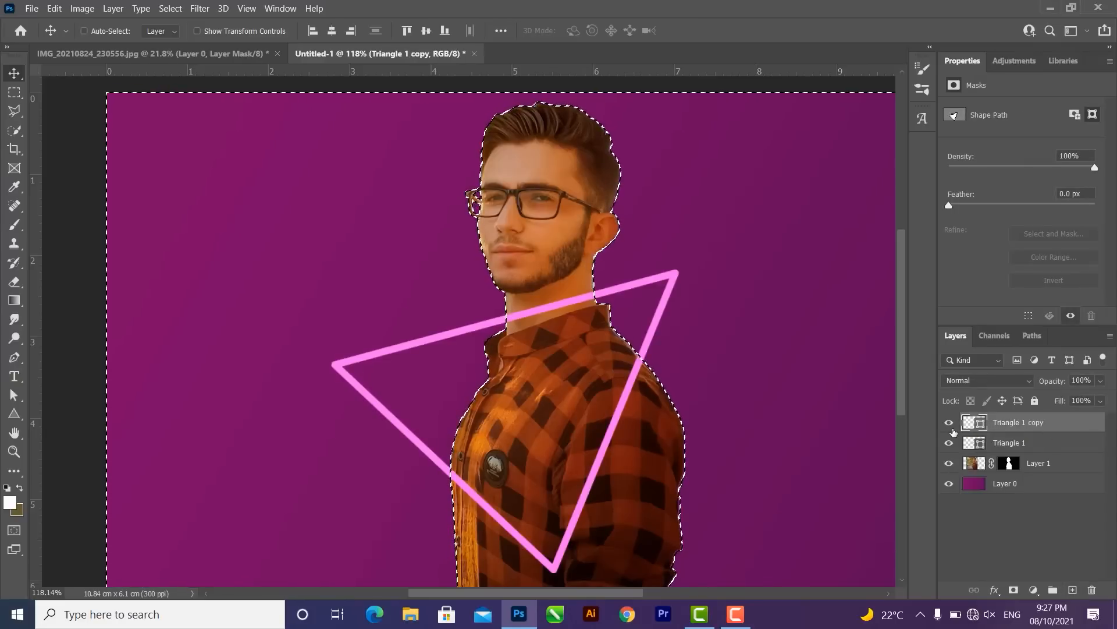
pyautogui.click(949, 422)
pyautogui.hotkey('ctrl', 'd')
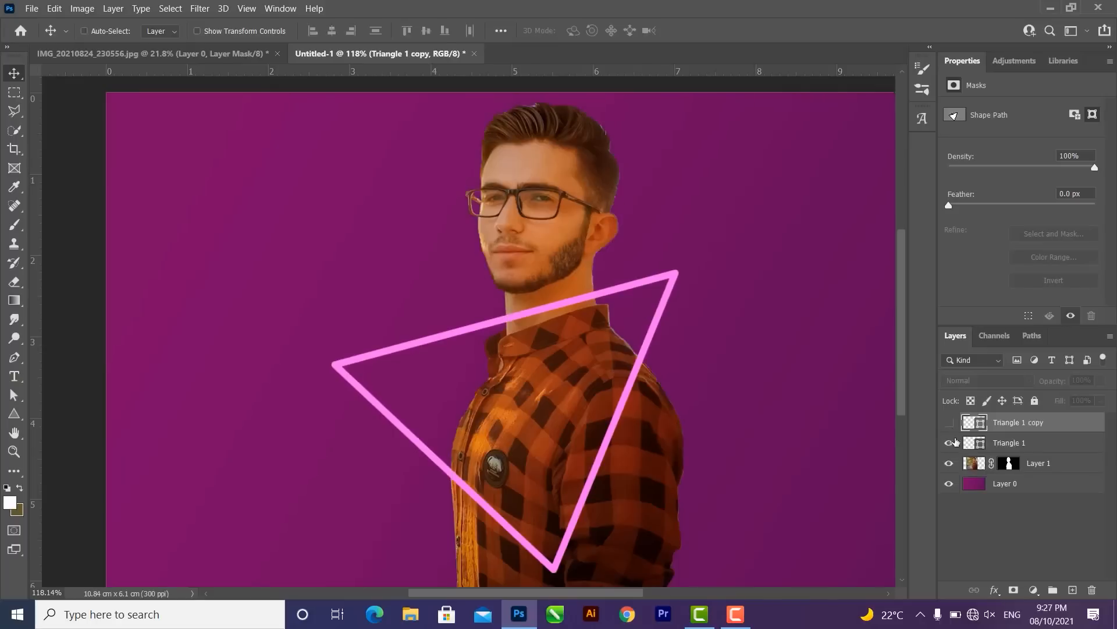
# - Place the duplicated triangle layer beneath the man's layer, directly above the gradient background
pyautogui.click(950, 463)
pyautogui.click(949, 423)
pyautogui.click(950, 463)
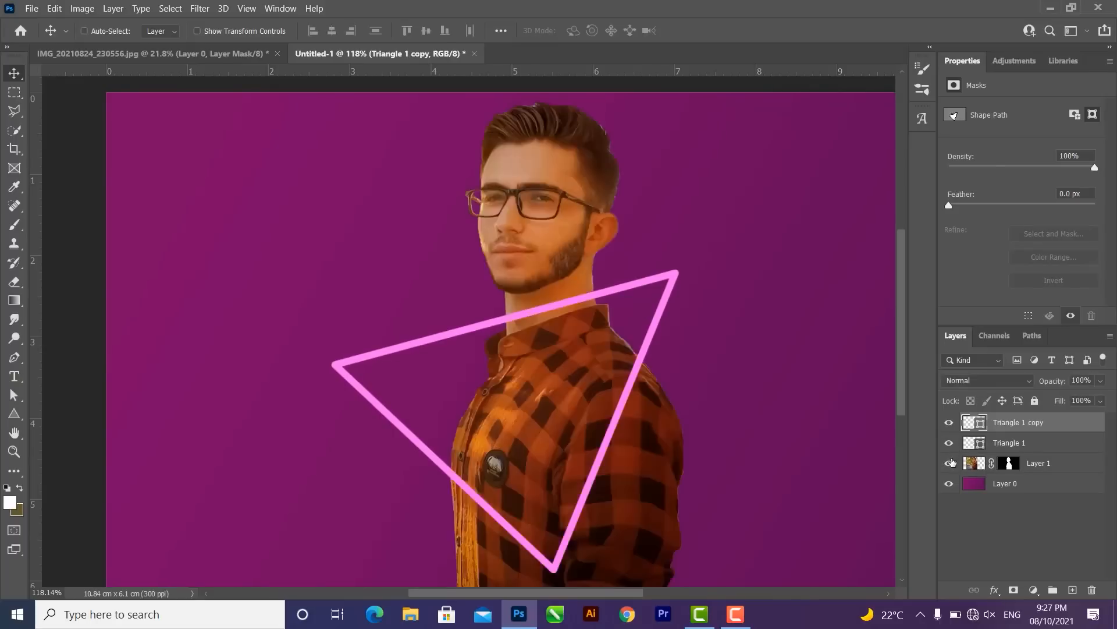
pyautogui.moveTo(645, 285); pyautogui.dragTo(616, 316)
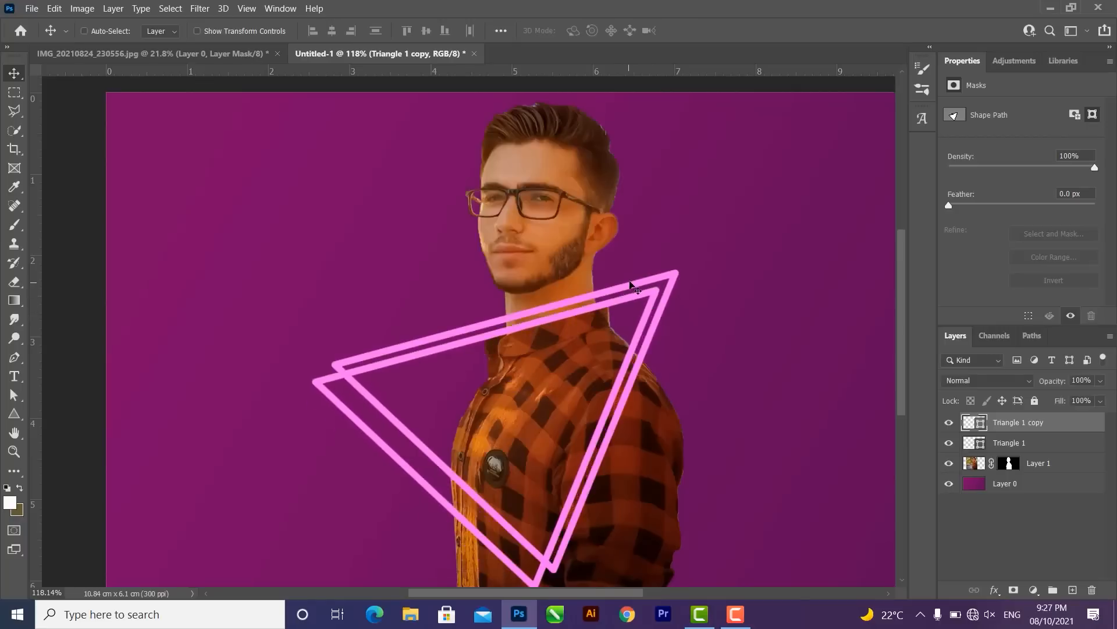
pyautogui.hotkey('ctrl', 'z')
pyautogui.moveTo(994, 428); pyautogui.dragTo(995, 472)
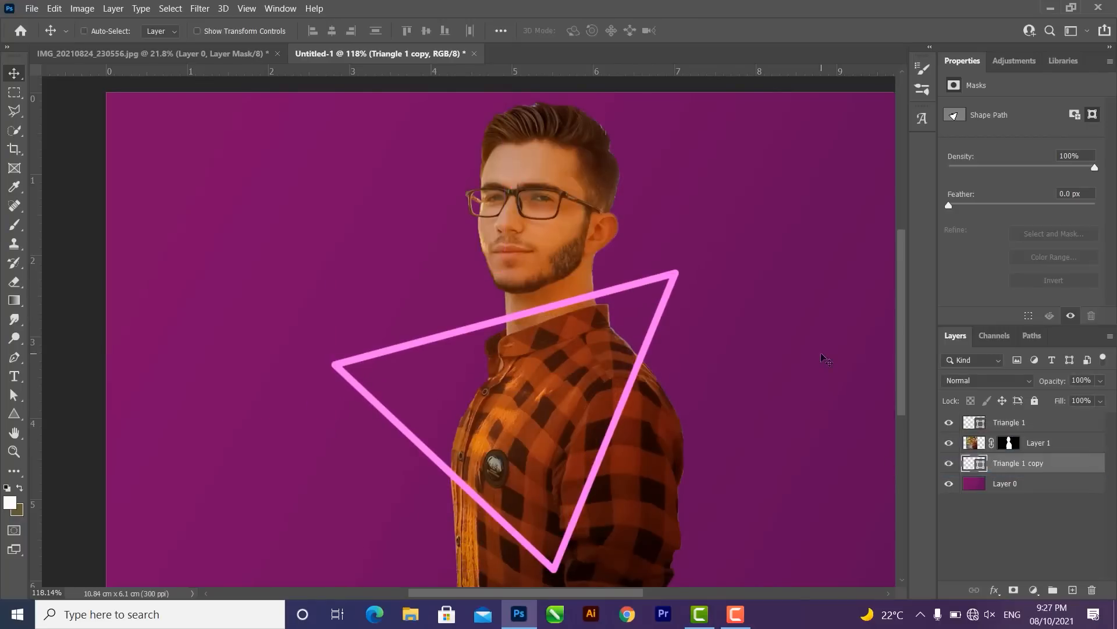
# - Rasterize the Triangle 1 copy shape layer while using the Eraser on it
pyautogui.scroll(3, 552, 286)
pyautogui.press('e')
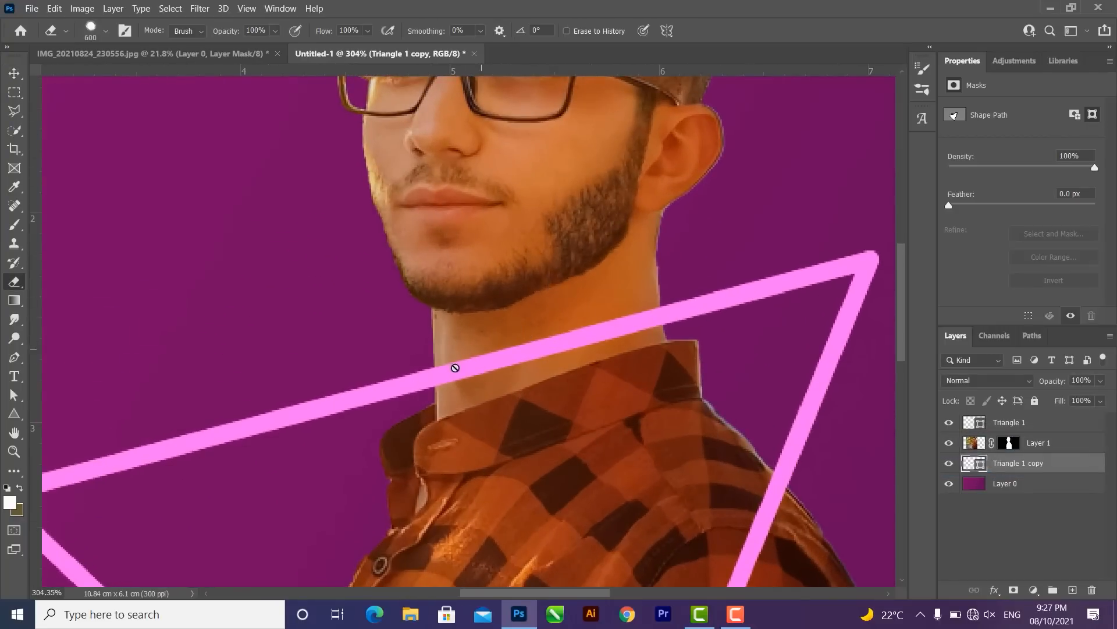
pyautogui.press('v')
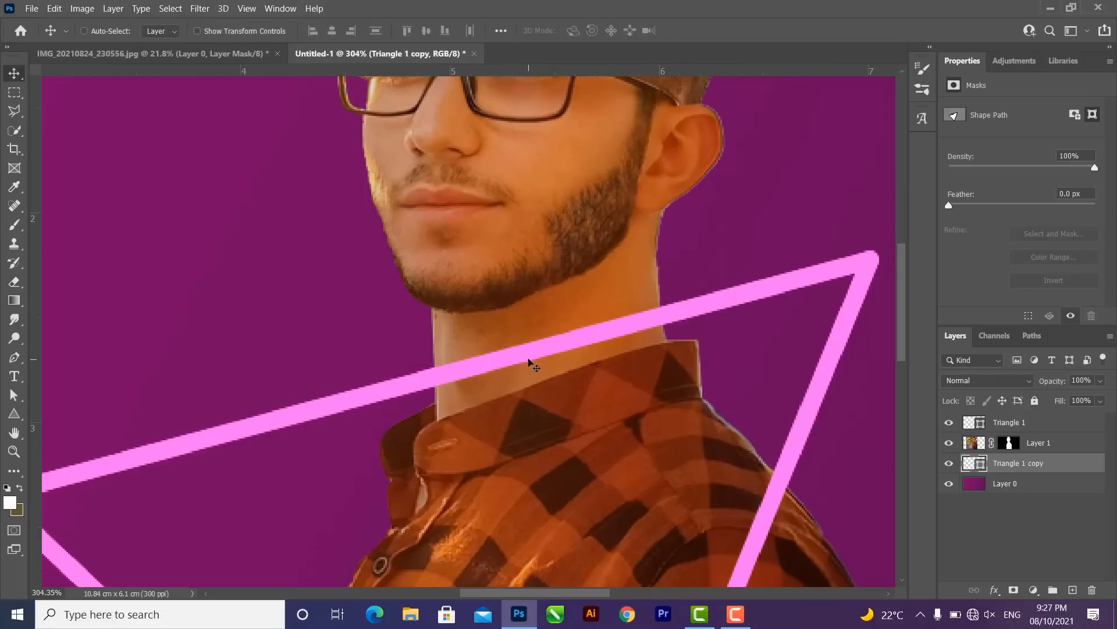
pyautogui.click(15, 208)
pyautogui.rightClick(18, 213)
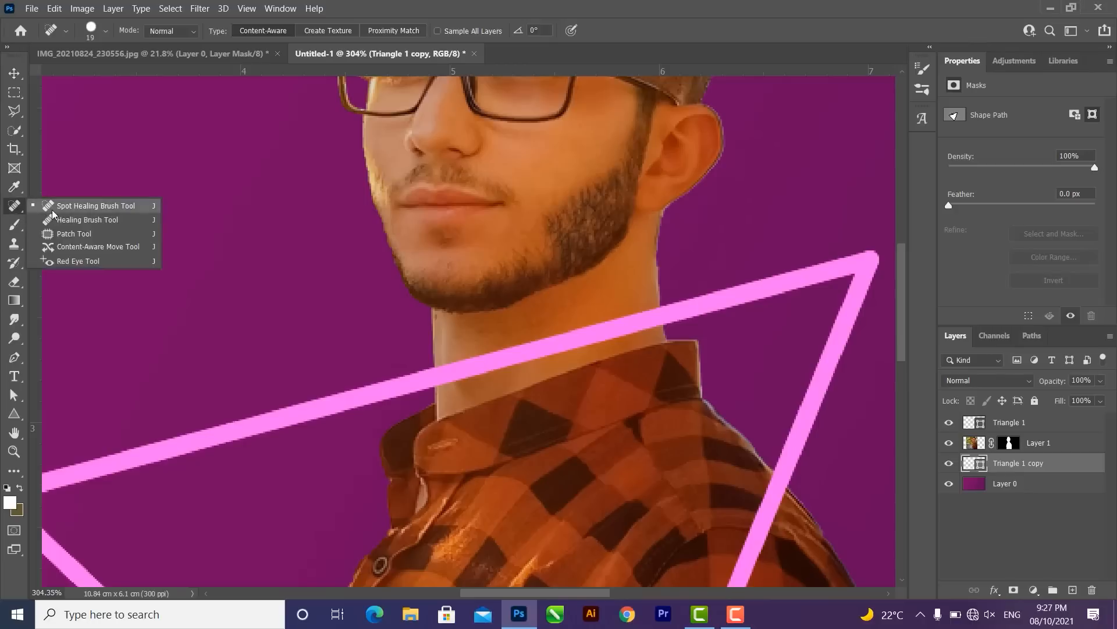
pyautogui.click(14, 280)
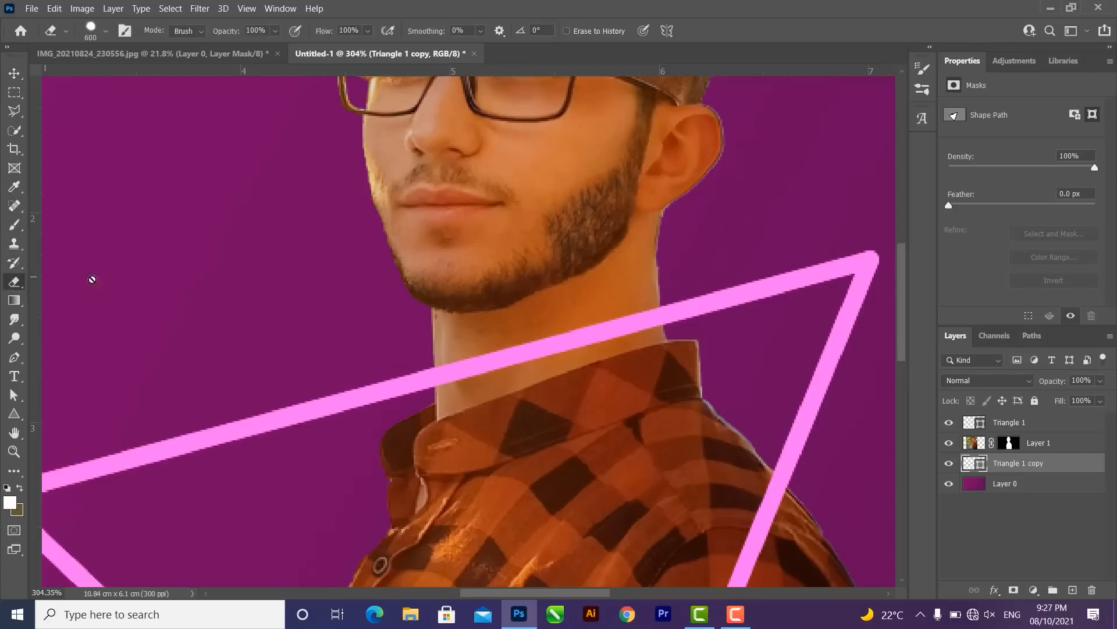
pyautogui.click(631, 340)
pyautogui.press('Return')
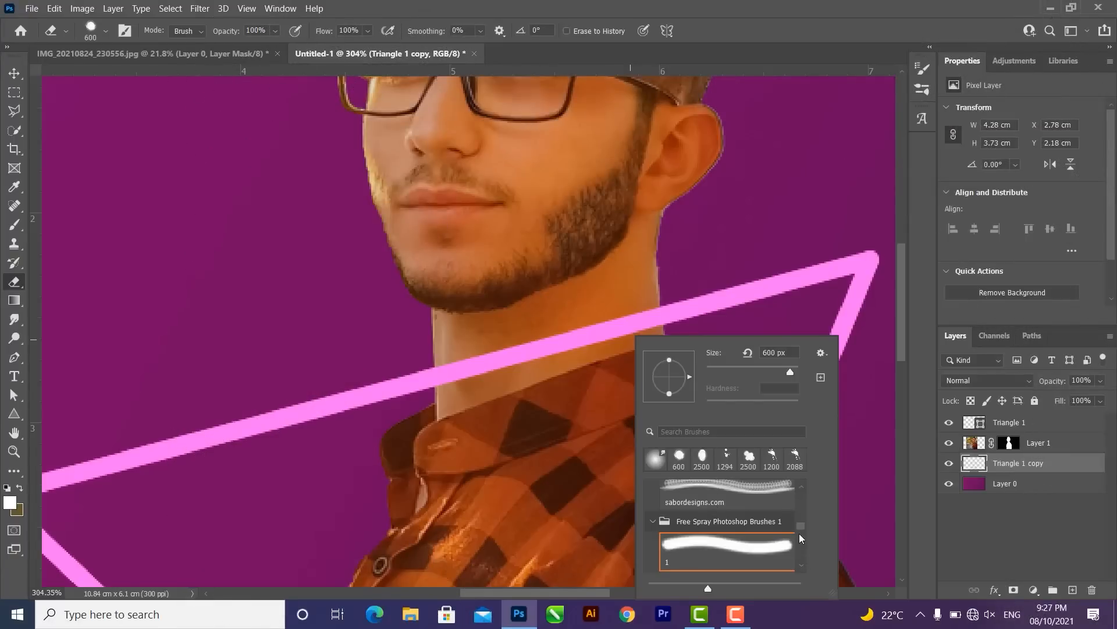
# - Switch the Eraser to the Hard Round brush from General Brushes with a size of 34 px
pyautogui.moveTo(801, 526); pyautogui.dragTo(813, 487)
pyautogui.click(654, 488)
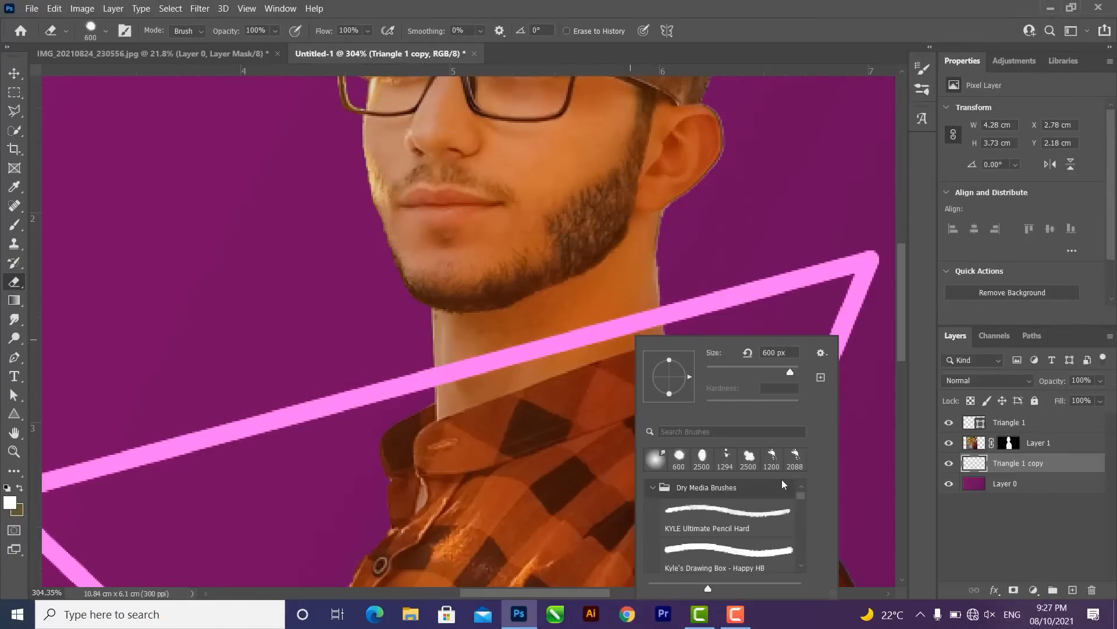
pyautogui.moveTo(798, 493); pyautogui.dragTo(803, 483)
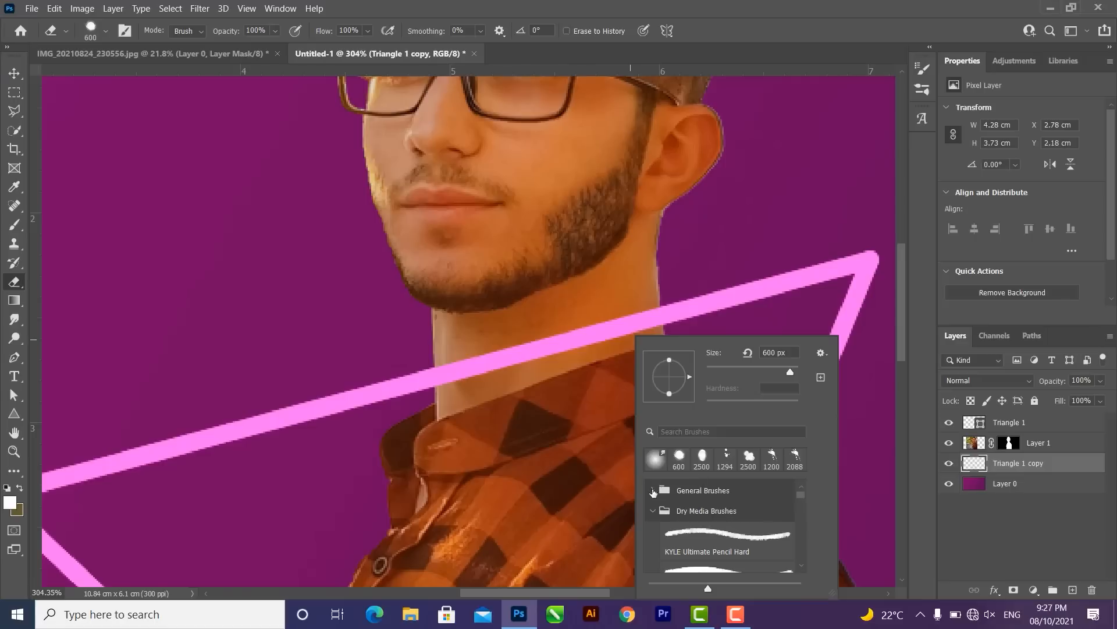
pyautogui.click(702, 556)
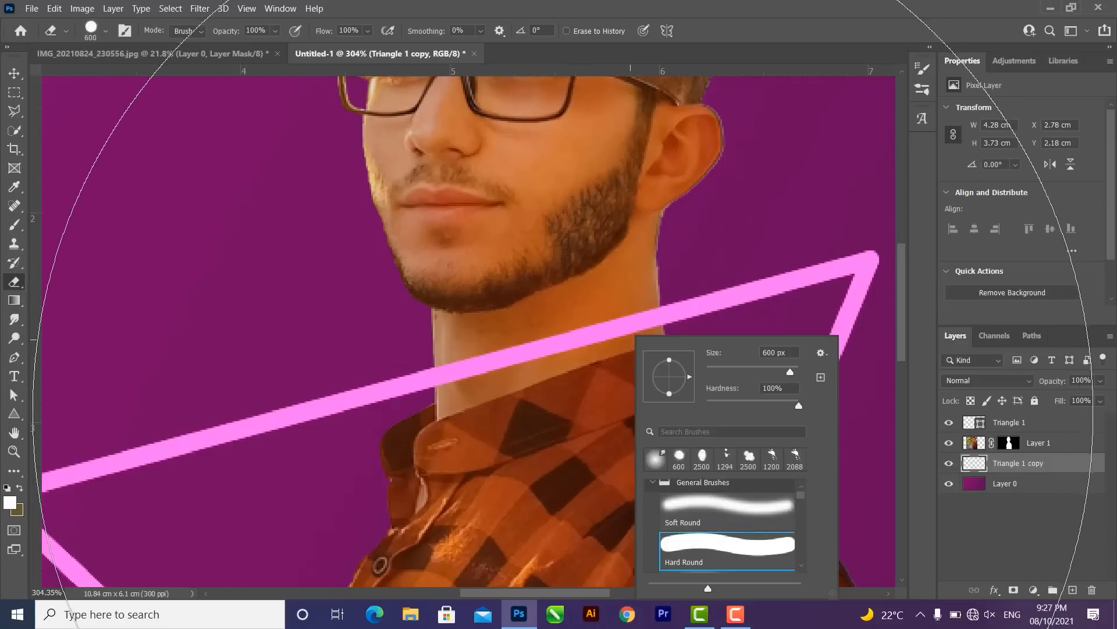
pyautogui.click(732, 367)
pyautogui.click(590, 364)
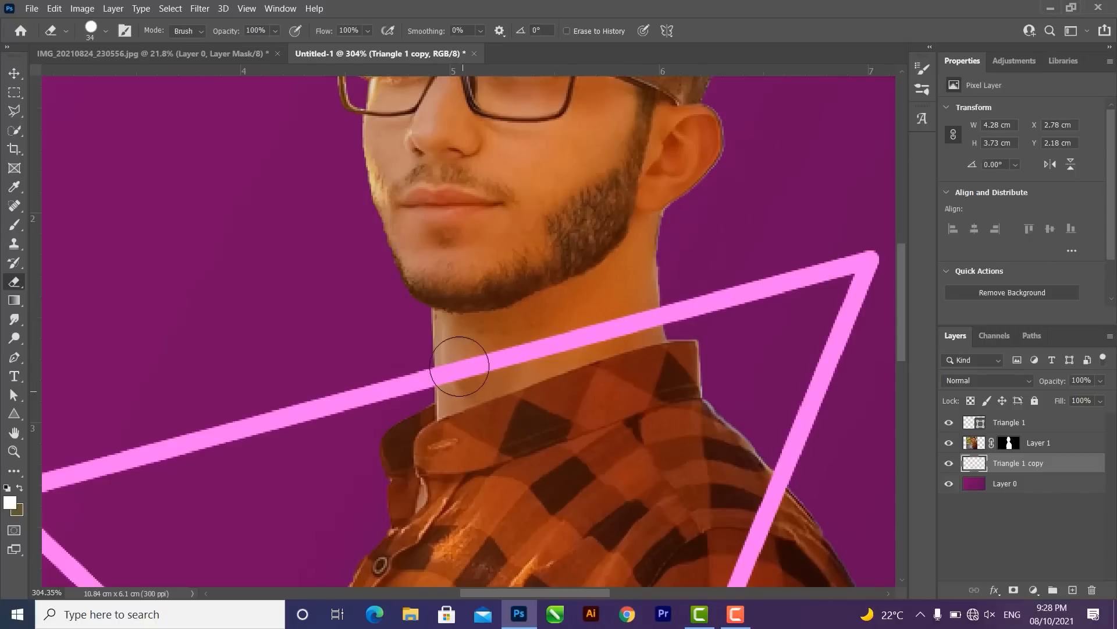
pyautogui.click(980, 430)
pyautogui.click(612, 367)
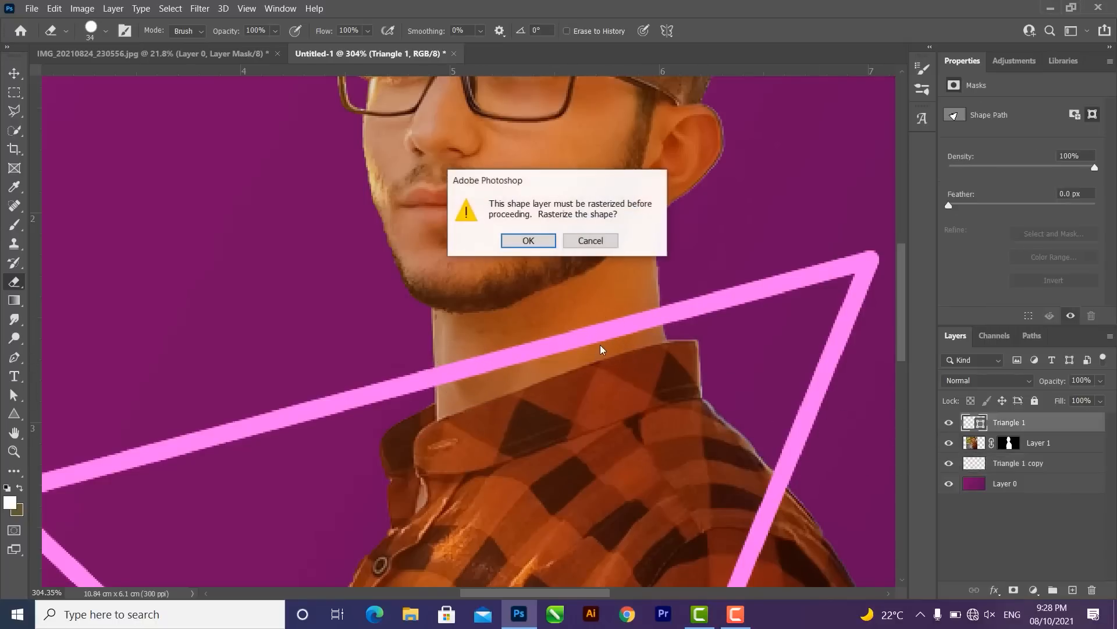
pyautogui.click(611, 246)
# - Undo the rasterizing and layer reordering of the triangles, and place the original Triangle 1 layer beneath the man's layer
pyautogui.hotkey('ctrl', 'z')
pyautogui.hotkey('ctrl', 'z')
pyautogui.hotkey('ctrl', 'z')
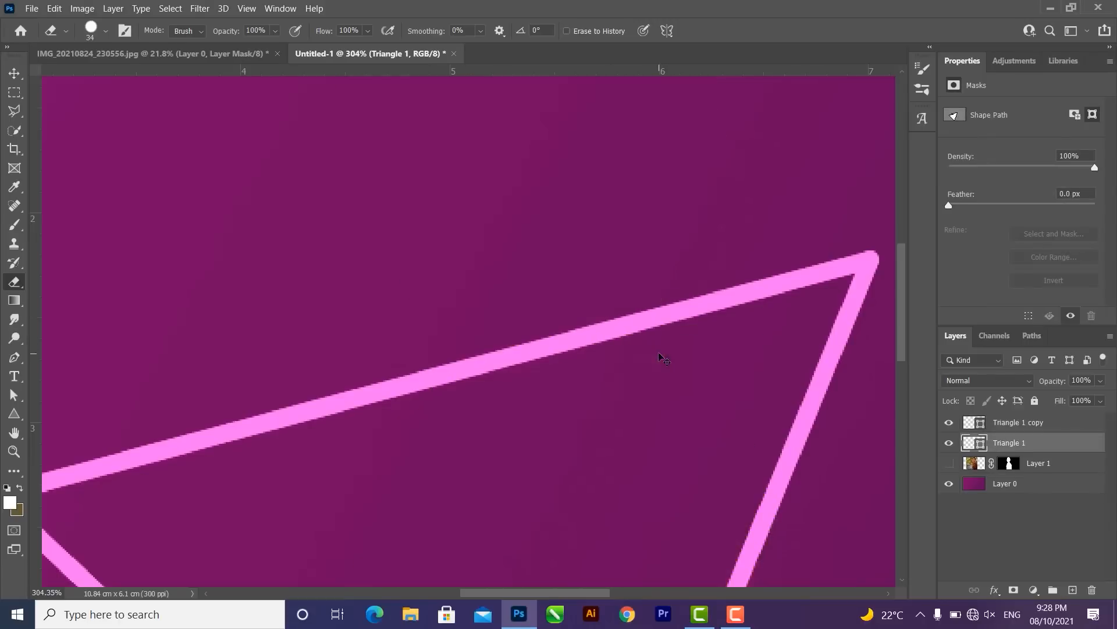
pyautogui.hotkey('ctrl', 'shift', 'z')
pyautogui.moveTo(991, 447); pyautogui.dragTo(994, 464)
pyautogui.click(1005, 424)
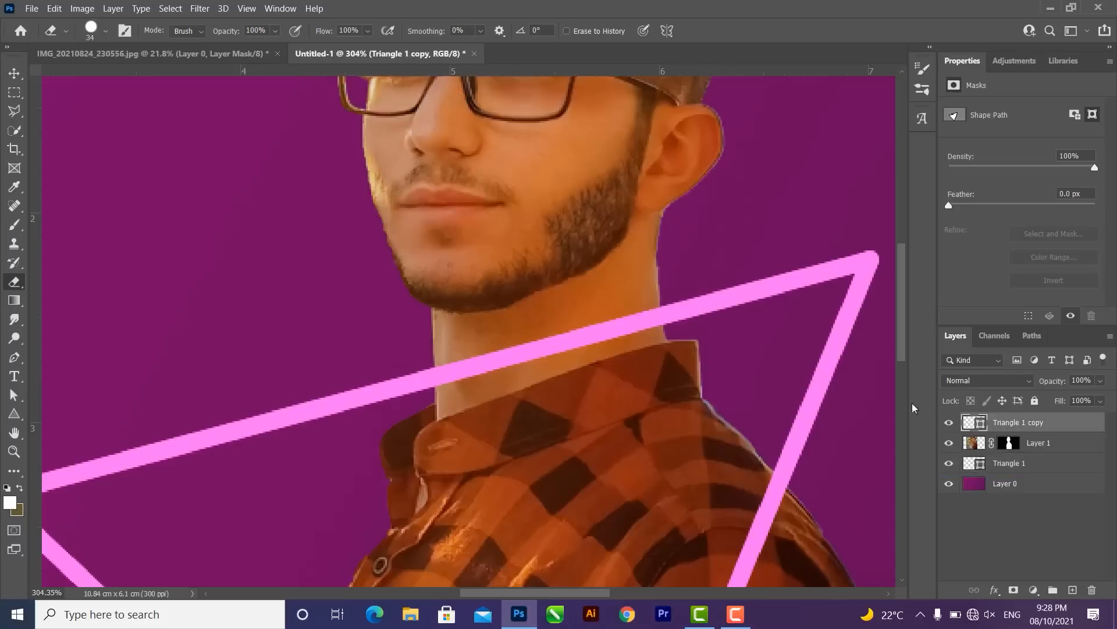
# - Rasterize the Triangle 1 copy layer and erase the part of its outline that crosses the man's neck
pyautogui.click(526, 330)
pyautogui.press('Return')
pyautogui.moveTo(523, 319)
pyautogui.mouseDown()
pyautogui.moveTo(536, 375)
pyautogui.moveTo(493, 337)
pyautogui.moveTo(481, 394)
pyautogui.moveTo(456, 354)
pyautogui.moveTo(447, 375)
pyautogui.moveTo(455, 390)
pyautogui.moveTo(551, 305)
pyautogui.moveTo(599, 347)
pyautogui.moveTo(625, 345)
pyautogui.moveTo(625, 300)
pyautogui.moveTo(641, 340)
pyautogui.moveTo(637, 314)
pyautogui.mouseUp()
pyautogui.scroll(-5, 510, 475)
pyautogui.moveTo(511, 470)
pyautogui.mouseDown()
pyautogui.moveTo(544, 305)
pyautogui.moveTo(568, 357)
pyautogui.mouseUp()
pyautogui.scroll(-3, 544, 301)
pyautogui.scroll(3, 543, 410)
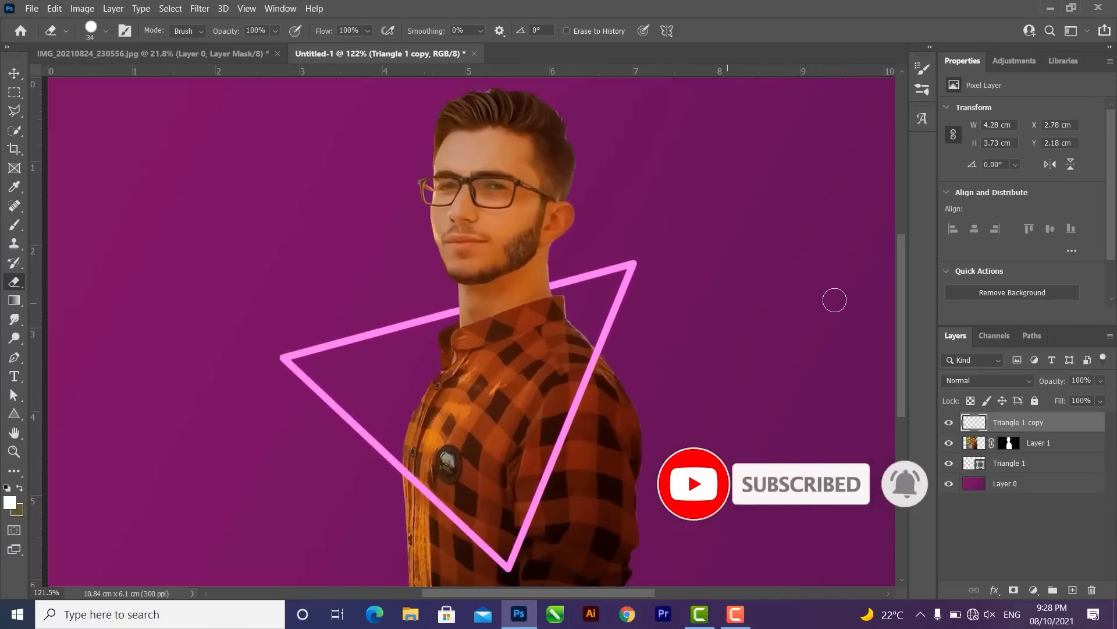
pyautogui.moveTo(1020, 460); pyautogui.dragTo(1003, 463)
pyautogui.hotkey('ctrl', 'z')
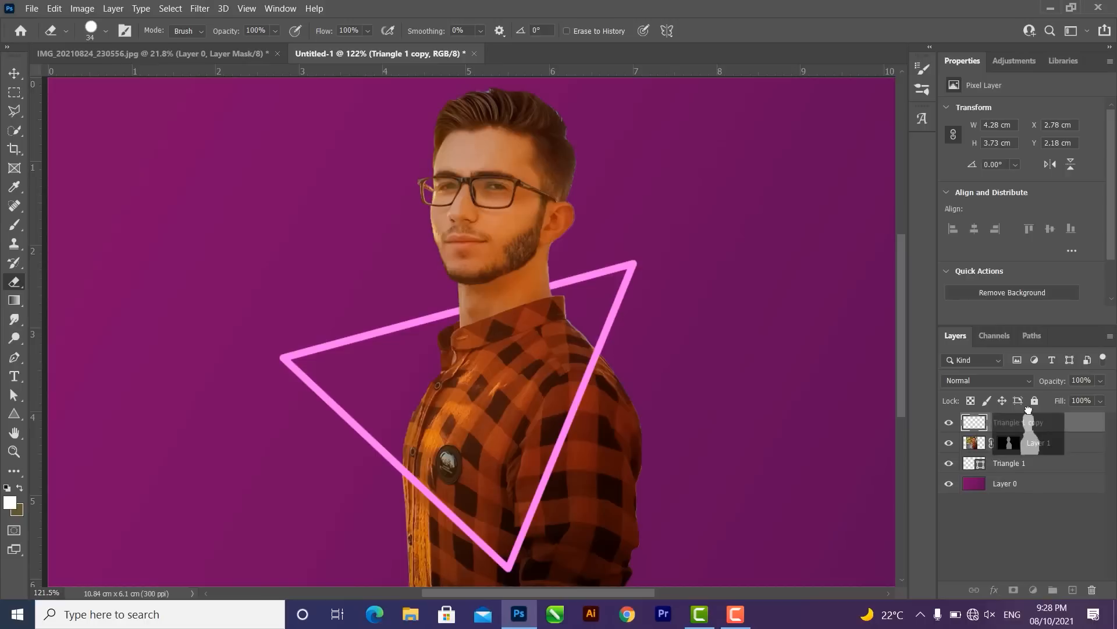
pyautogui.click(1010, 444)
pyautogui.click(1018, 423)
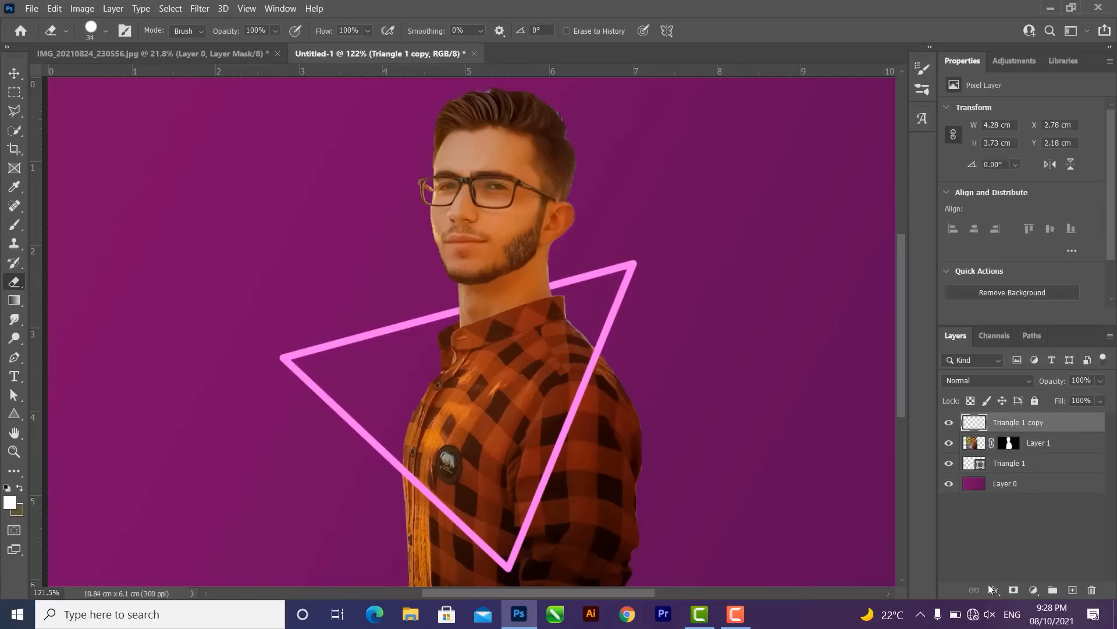
# - Add an Outer Glow effect to the Triangle 1 copy layer and choose a light pink glow colour
pyautogui.press('v')
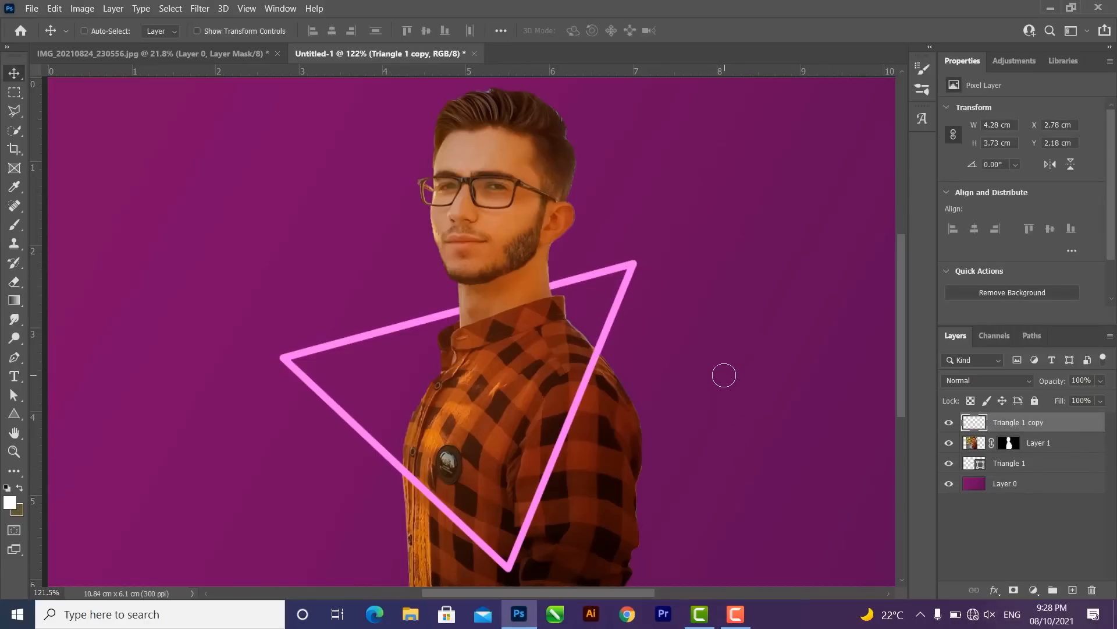
pyautogui.moveTo(696, 376); pyautogui.dragTo(749, 330)
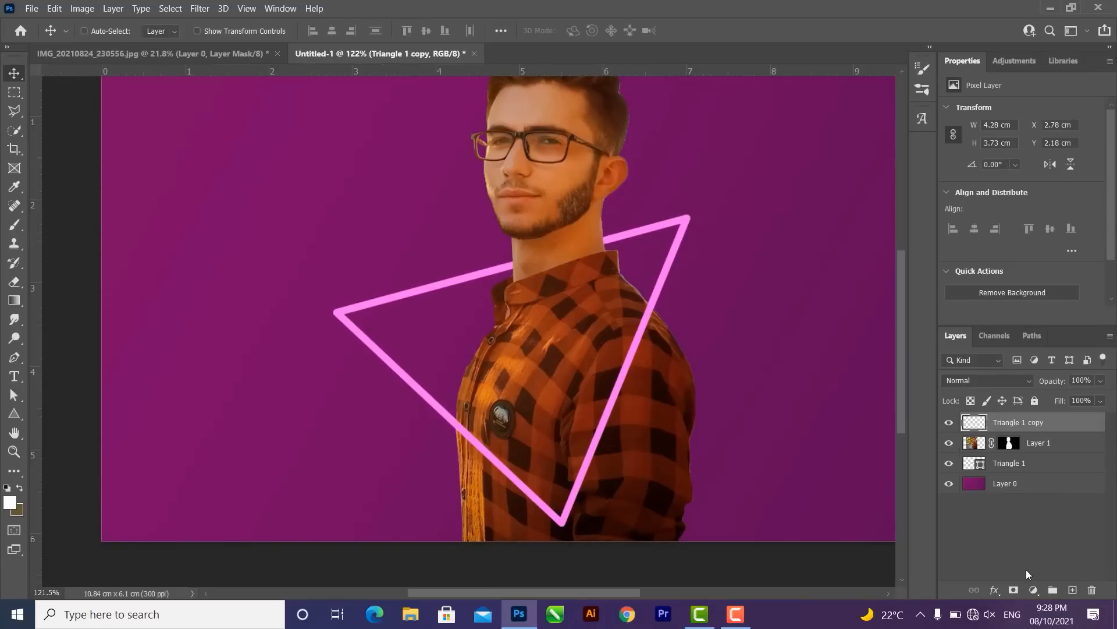
pyautogui.click(996, 589)
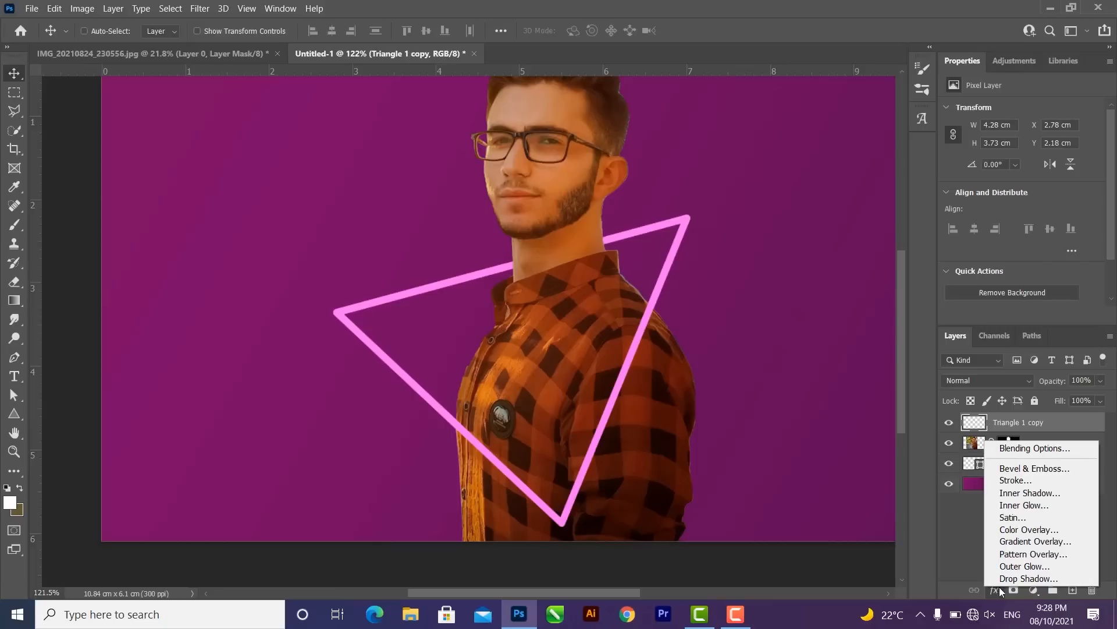
pyautogui.click(1034, 566)
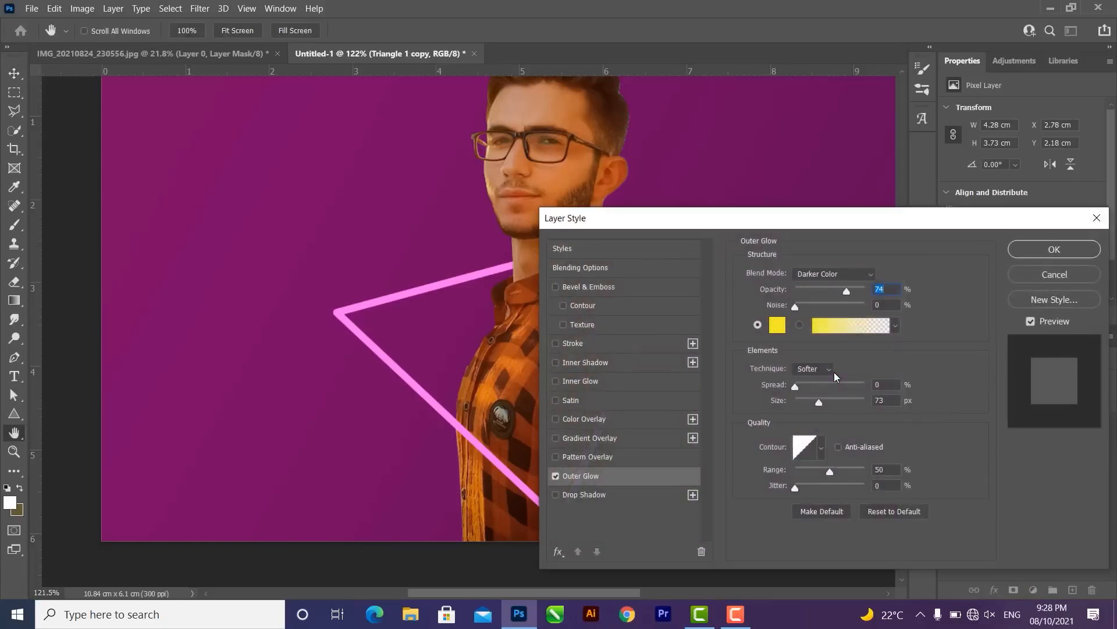
pyautogui.moveTo(693, 228); pyautogui.dragTo(847, 179)
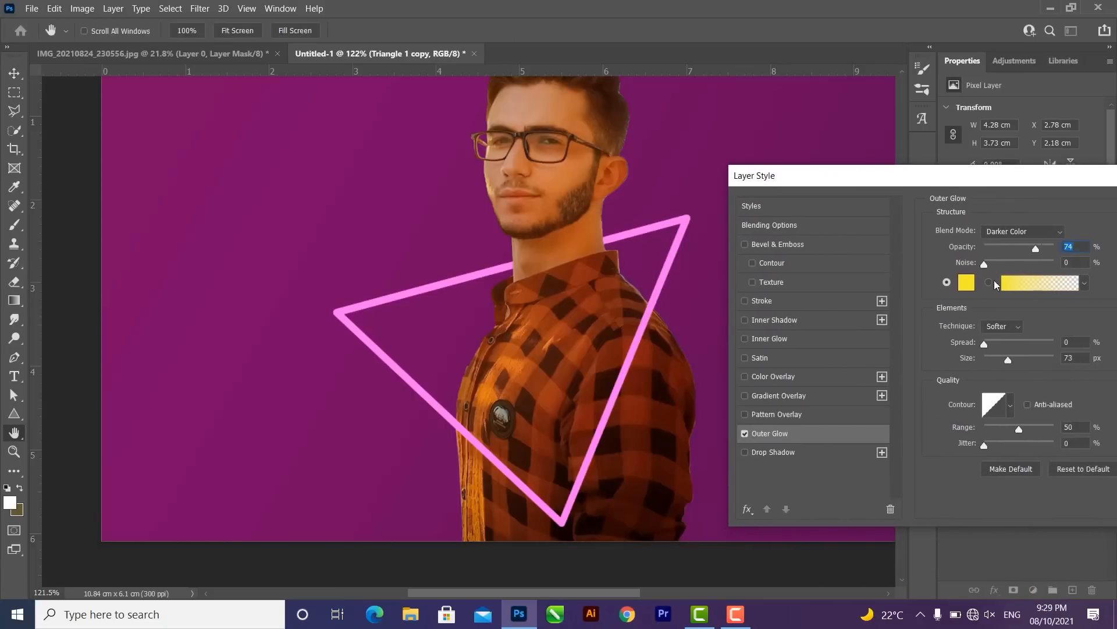
pyautogui.click(968, 281)
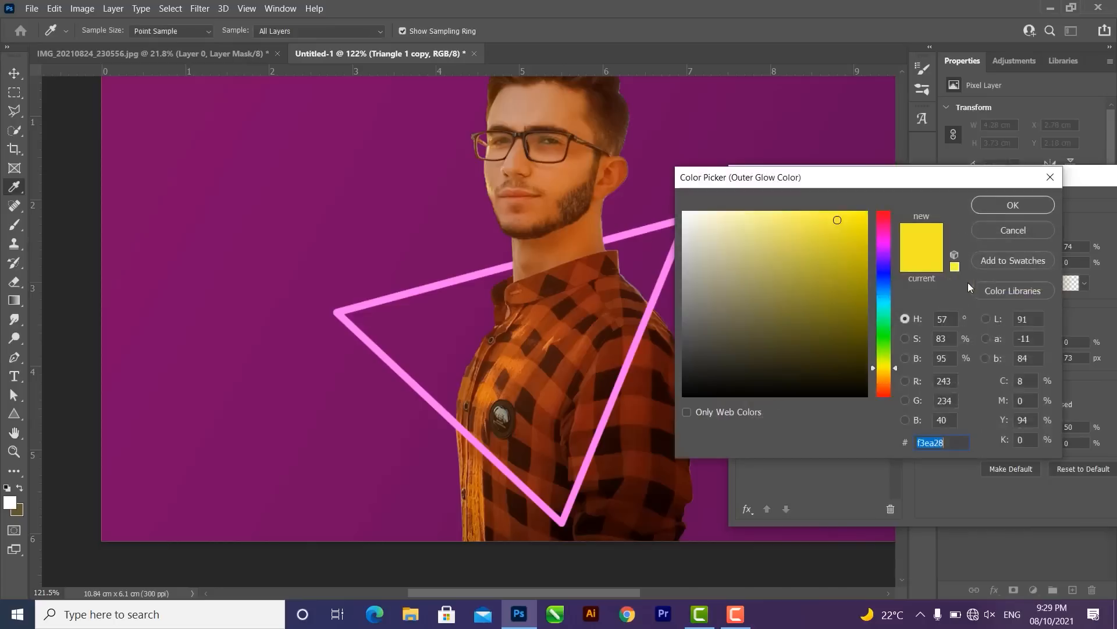
pyautogui.click(673, 260)
pyautogui.moveTo(736, 241); pyautogui.dragTo(723, 205)
pyautogui.click(994, 201)
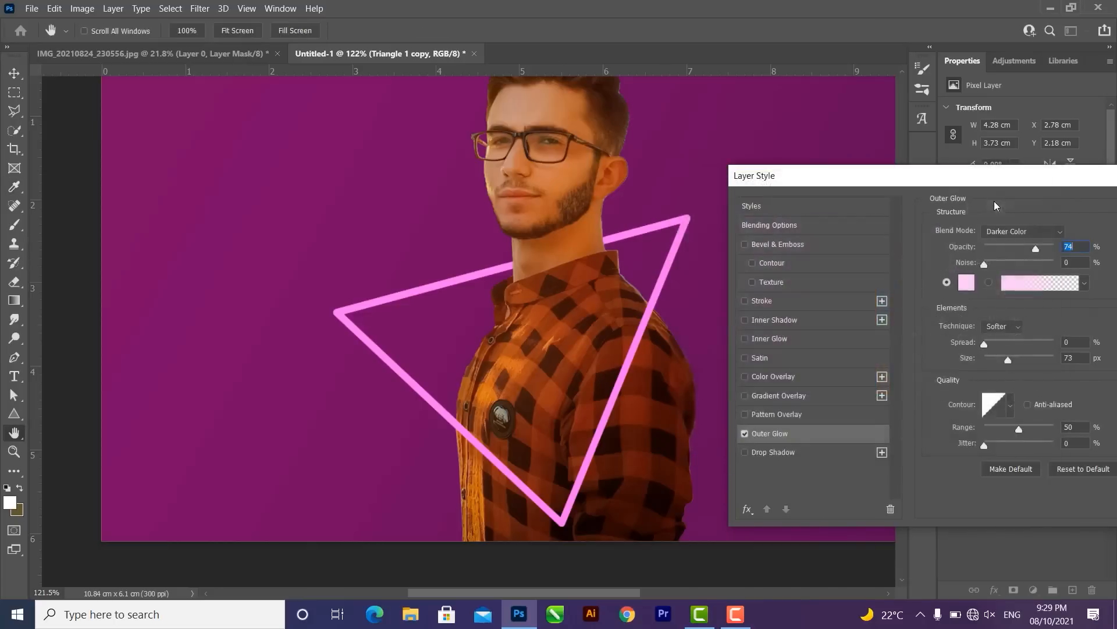
# - Set the outer glow to Screen blend mode with 67% opacity and 1% spread, reduce its size, and apply the effect
pyautogui.click(1013, 233)
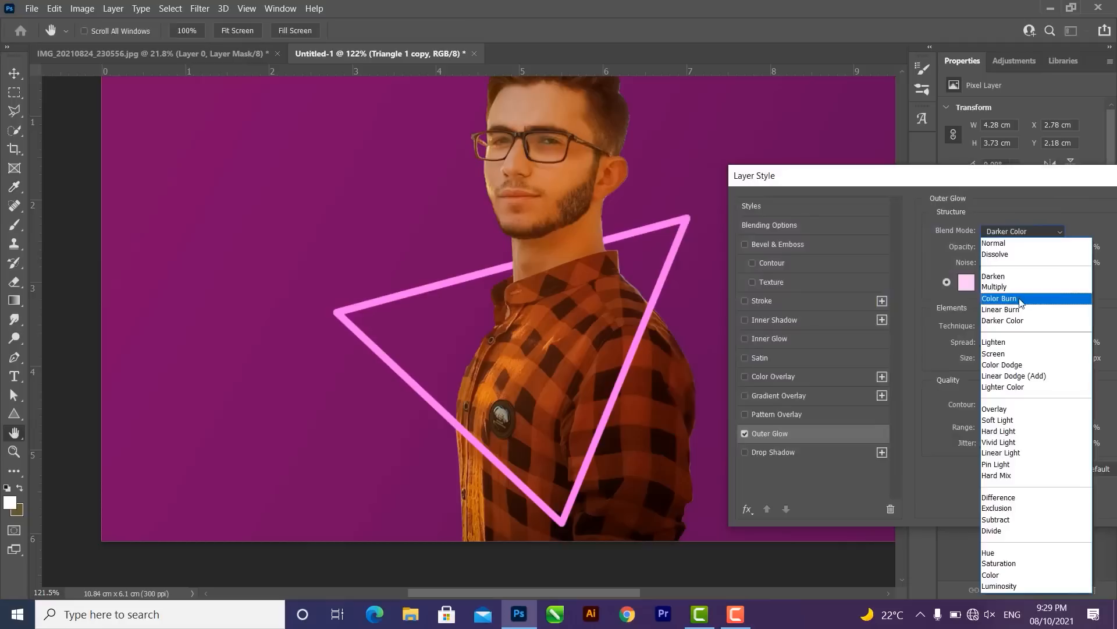
pyautogui.click(1007, 353)
pyautogui.moveTo(979, 176); pyautogui.dragTo(880, 198)
pyautogui.moveTo(938, 269)
pyautogui.mouseDown()
pyautogui.moveTo(910, 269)
pyautogui.moveTo(931, 270)
pyautogui.mouseUp()
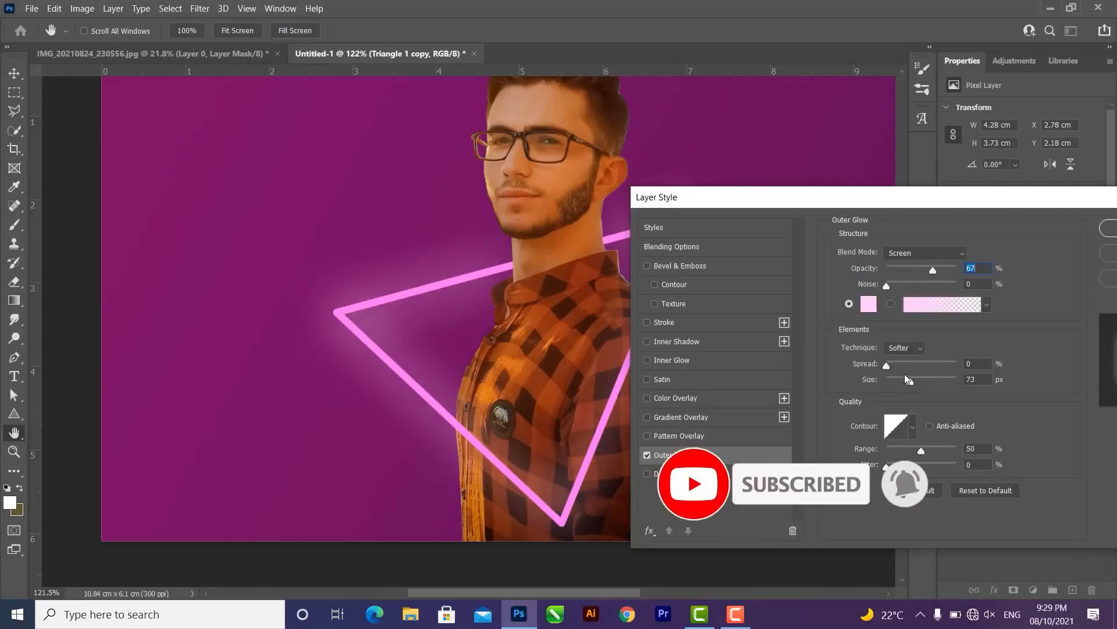
pyautogui.moveTo(902, 381); pyautogui.dragTo(889, 365)
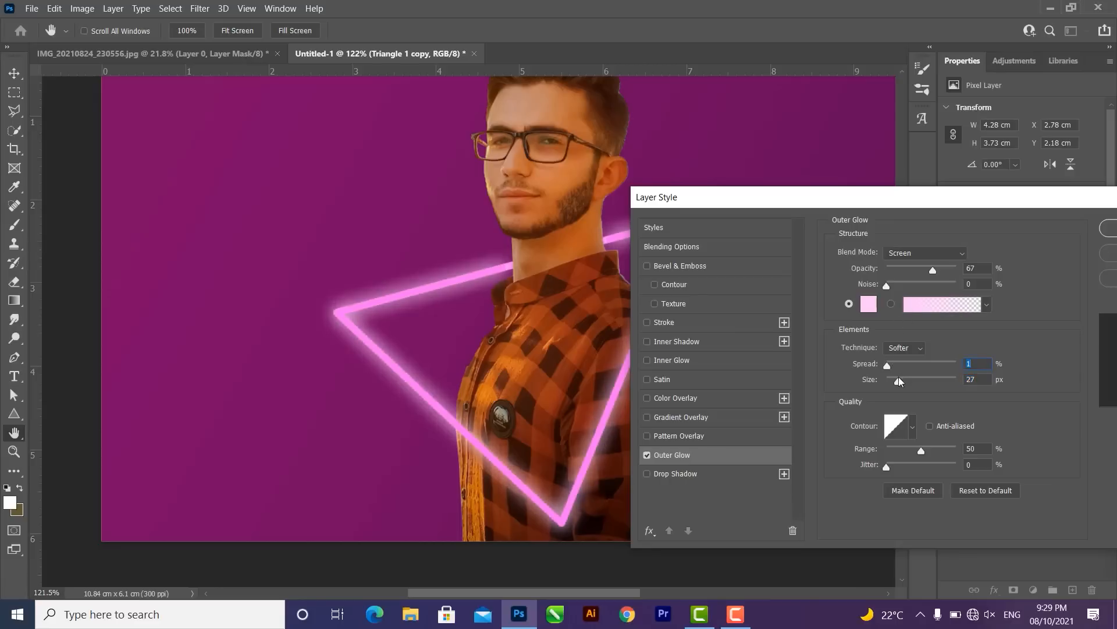
pyautogui.moveTo(898, 379); pyautogui.dragTo(896, 378)
pyautogui.click(1109, 228)
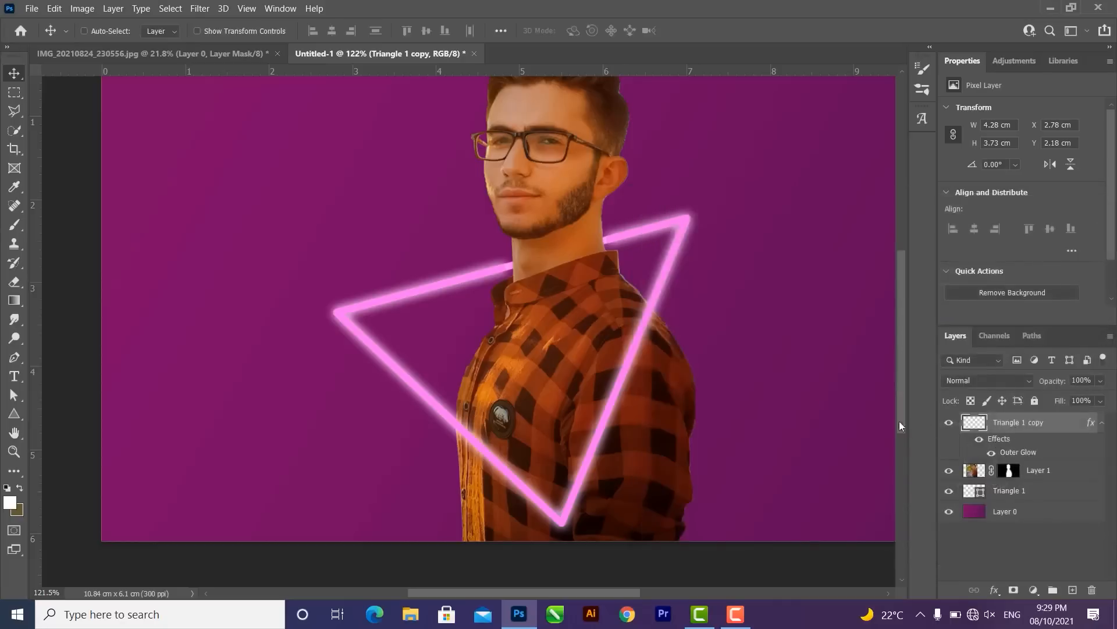
# - Move a copy of the outer glow effect from the Triangle 1 copy layer onto the Triangle 1 layer
pyautogui.scroll(10, 509, 266)
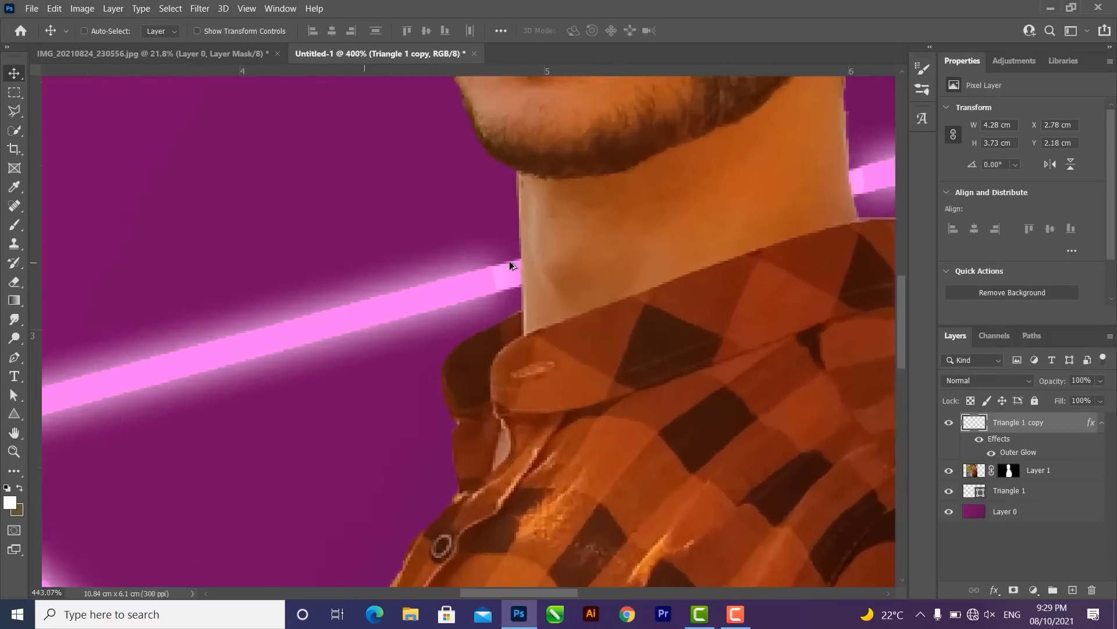
pyautogui.scroll(-3, 510, 266)
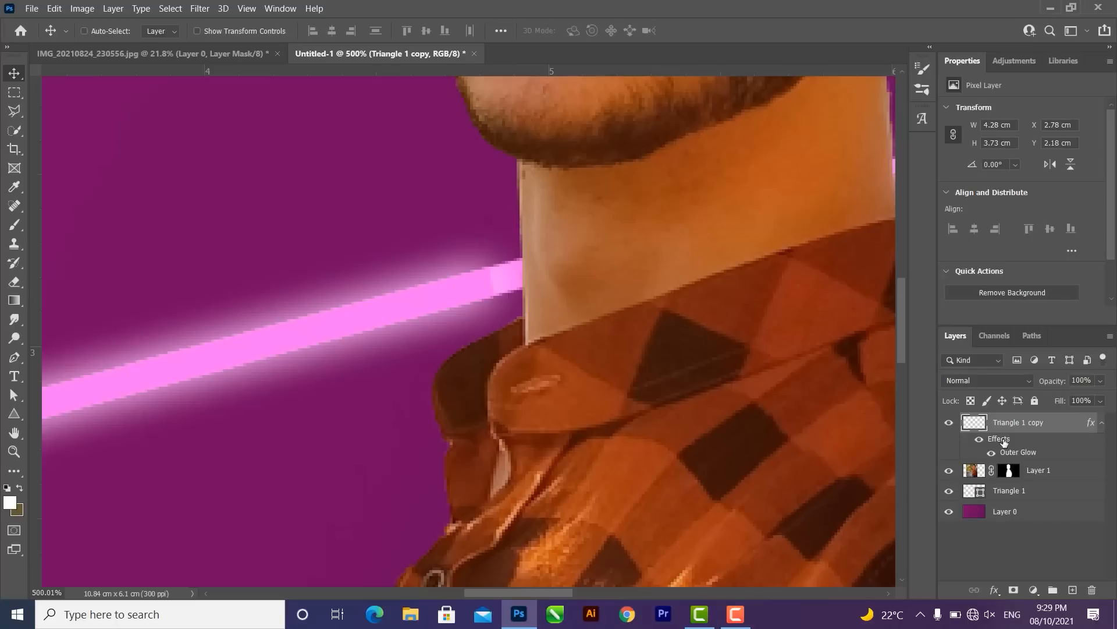
pyautogui.moveTo(1003, 440); pyautogui.dragTo(1008, 494)
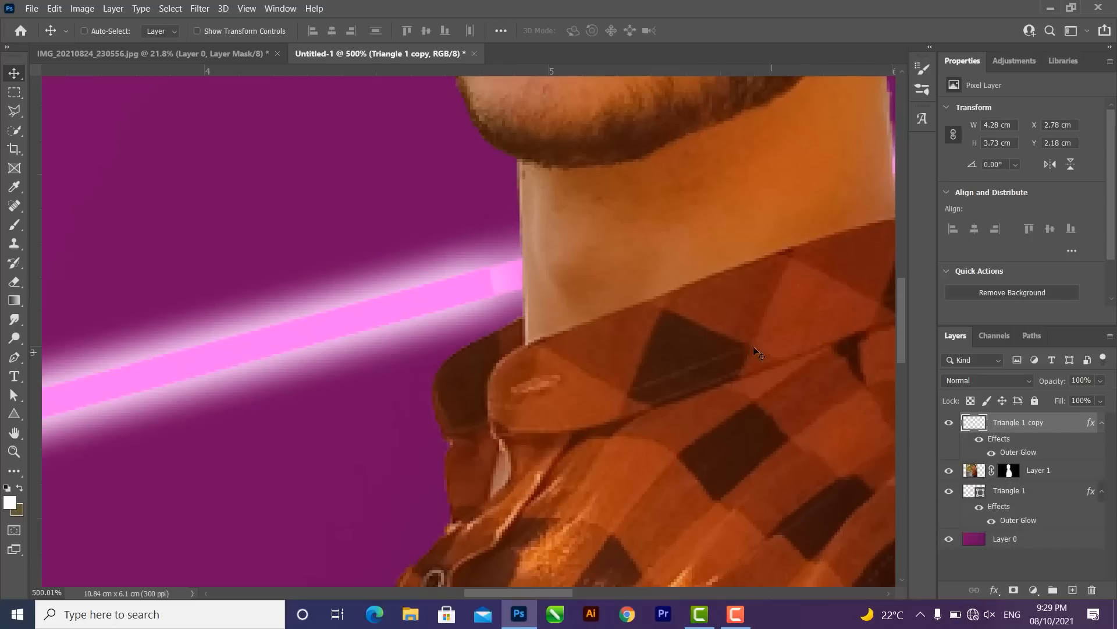
pyautogui.scroll(-5, 753, 346)
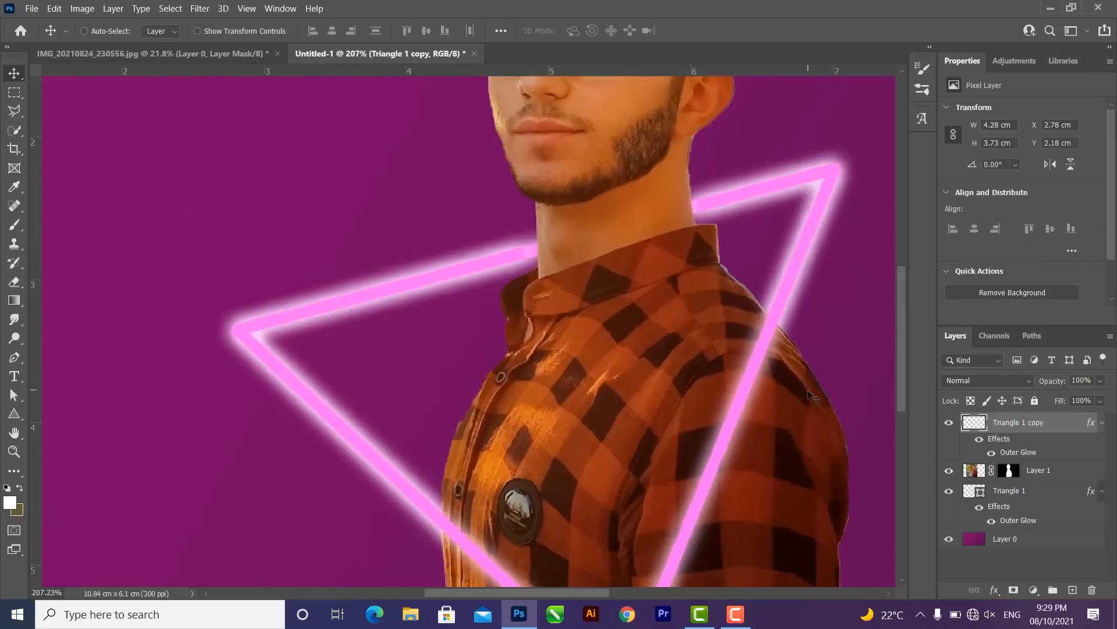
pyautogui.moveTo(750, 399)
pyautogui.mouseDown()
pyautogui.moveTo(736, 515)
pyautogui.moveTo(746, 402)
pyautogui.mouseUp()
pyautogui.press('Delete')
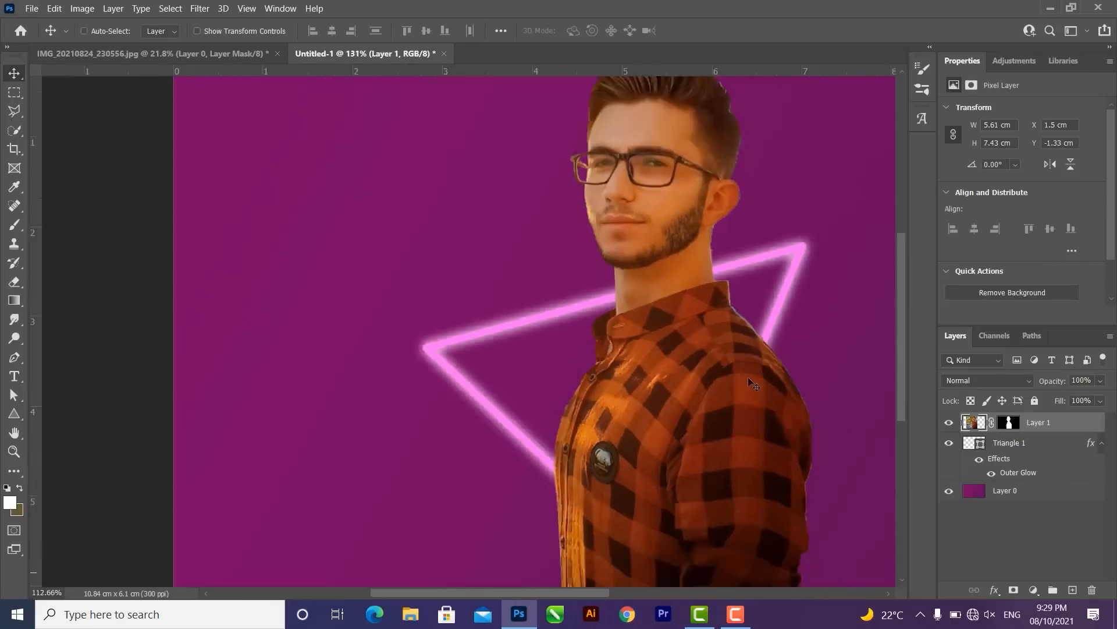
pyautogui.scroll(-5, 636, 299)
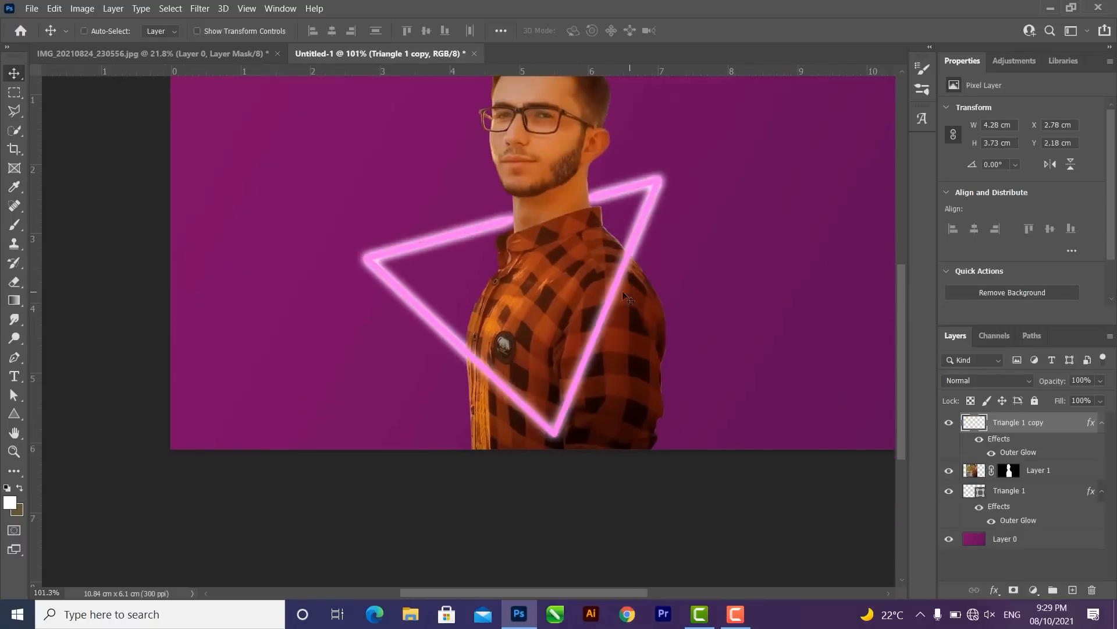
# - Erase the Triangle 1 copy's doubled outline outside the man's body, enlarging the Eraser to 100 px
pyautogui.scroll(4, 548, 307)
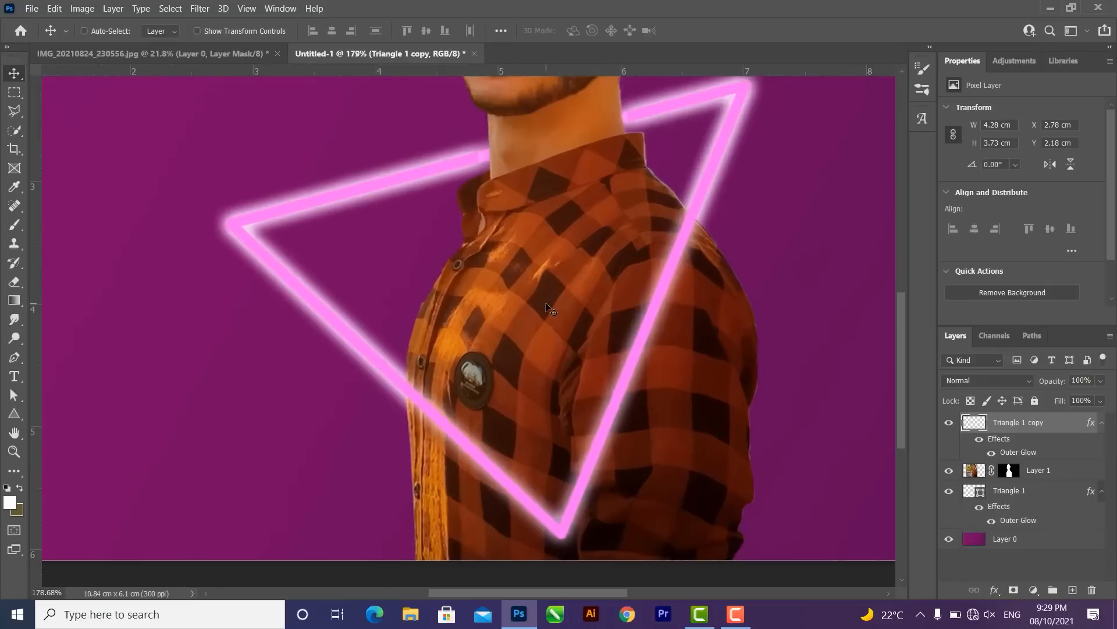
pyautogui.press('e')
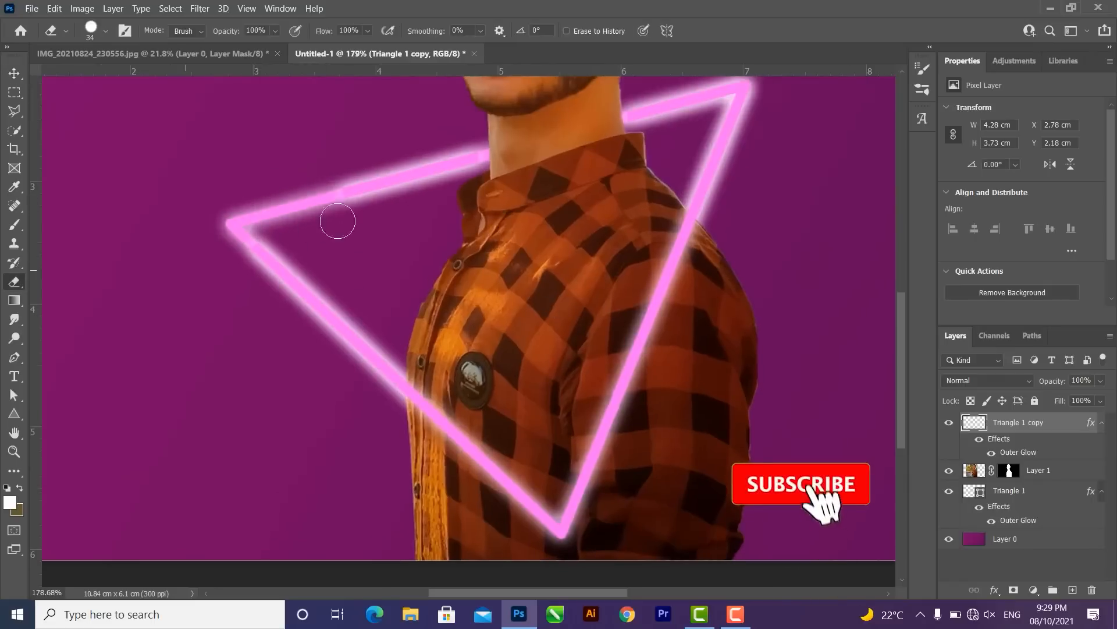
pyautogui.scroll(-3, 352, 278)
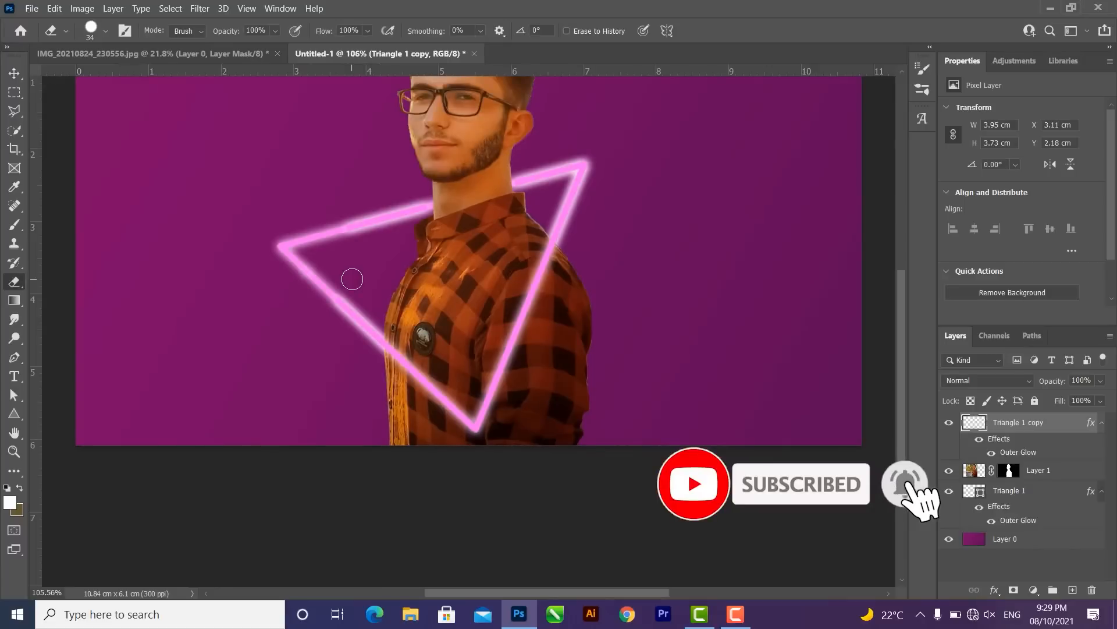
pyautogui.press(']')
pyautogui.press(']')
pyautogui.press(']')
pyautogui.press(']')
pyautogui.press(']')
pyautogui.press(']')
pyautogui.press(']')
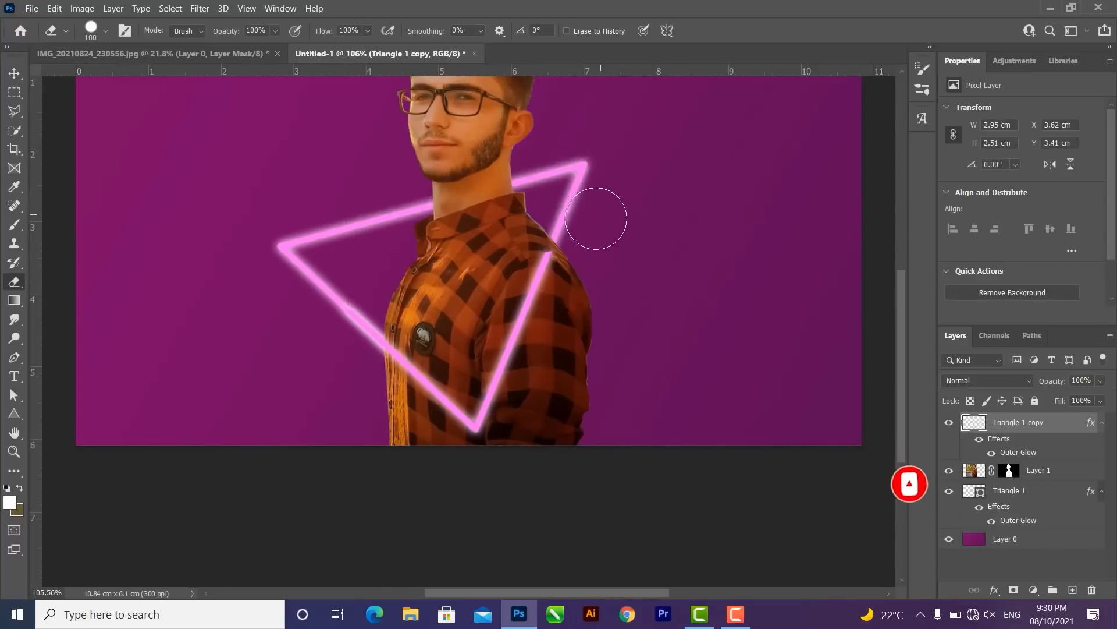
# - Try erasing more of the Triangle 1 copy over the shirt's front edge, and undo the last two Eraser strokes
pyautogui.scroll(10, 357, 349)
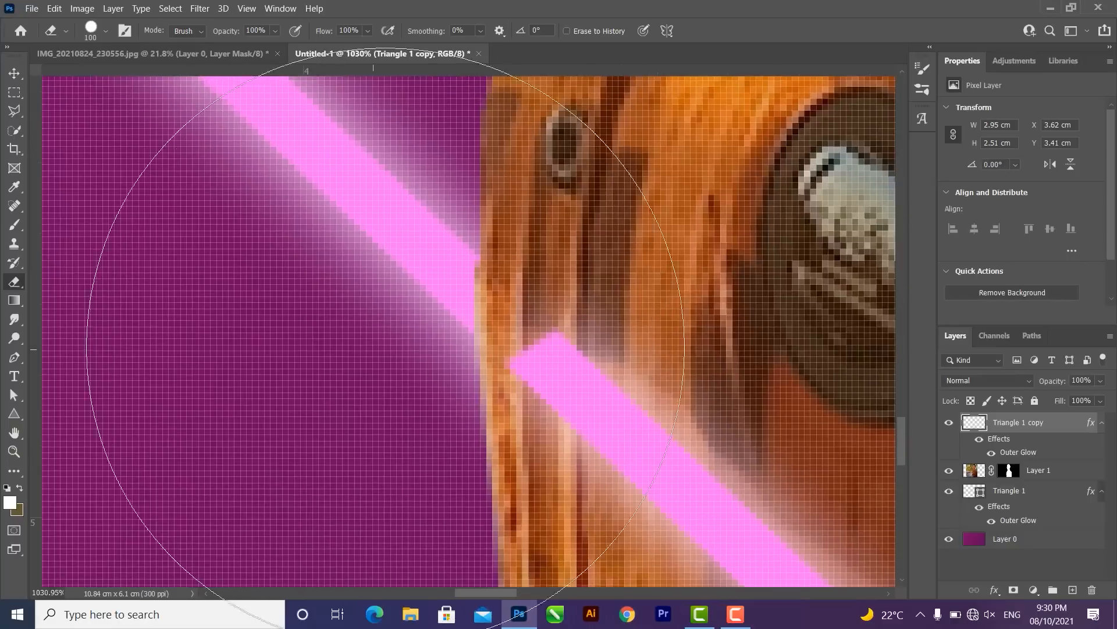
pyautogui.click(786, 317)
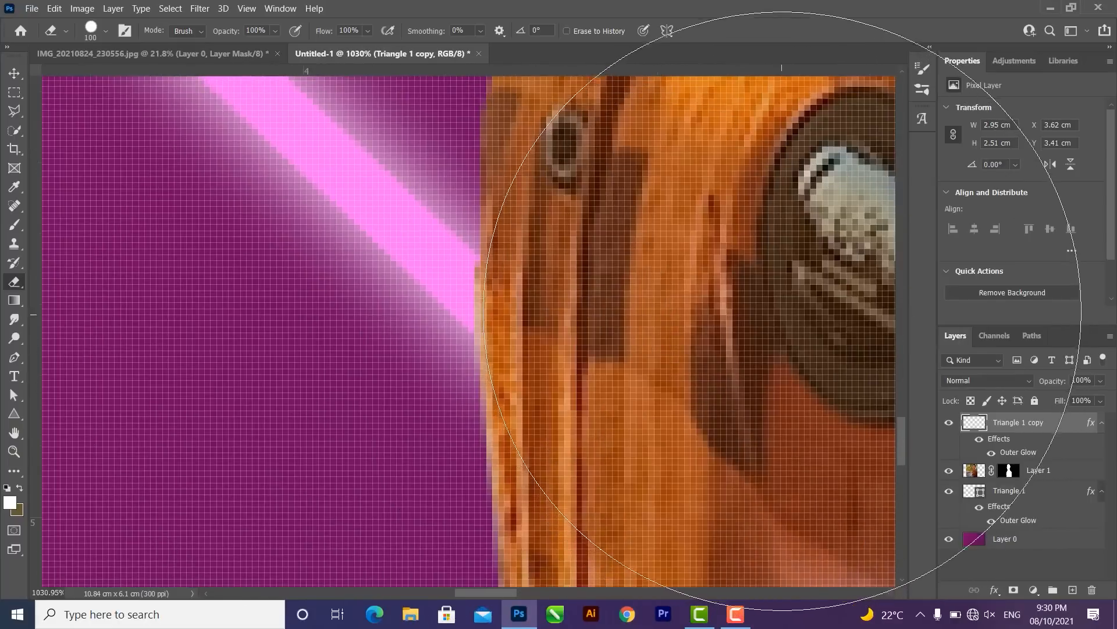
pyautogui.hotkey('ctrl', 'z')
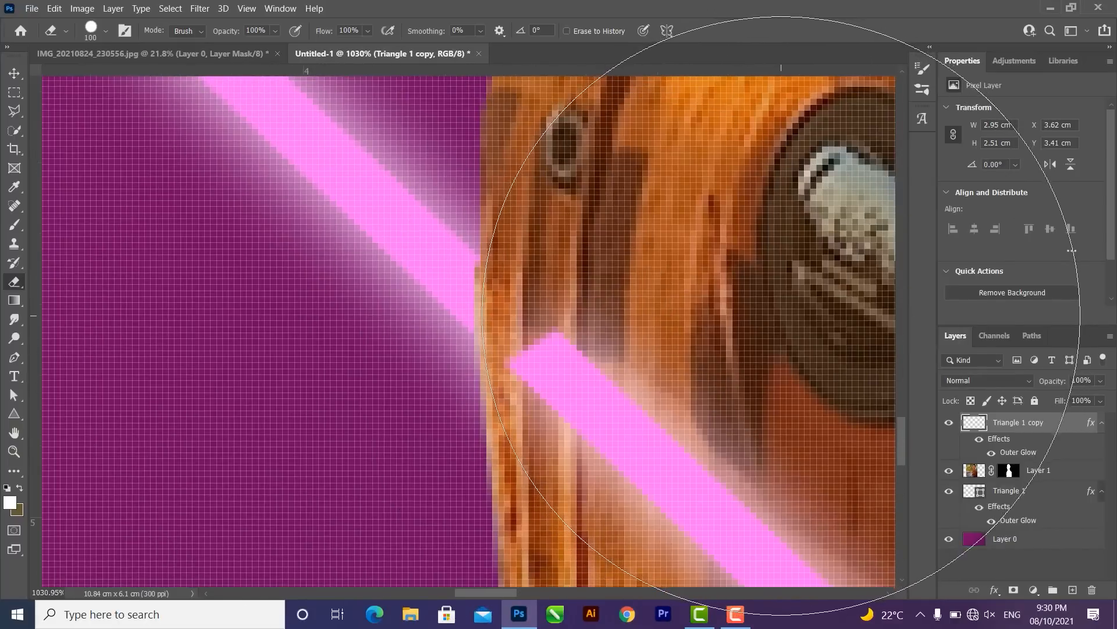
pyautogui.hotkey('ctrl', 'z')
# - Trace a Polygonal Lasso selection around the doubled line segment outside the shirt's front edge, and clear the selection
pyautogui.press('l')
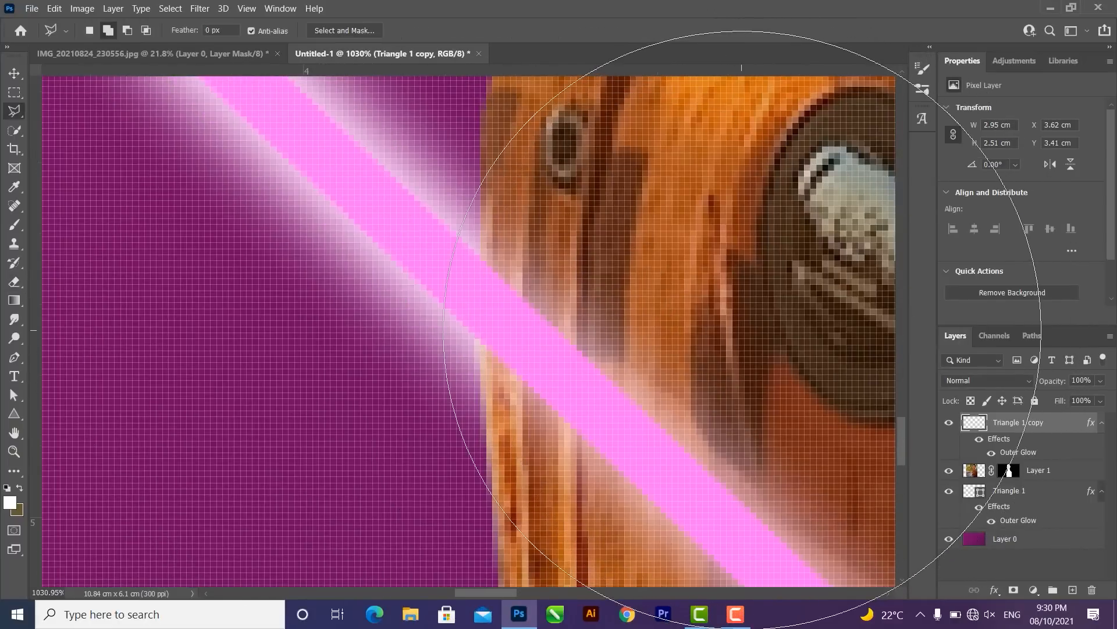
pyautogui.click(482, 402)
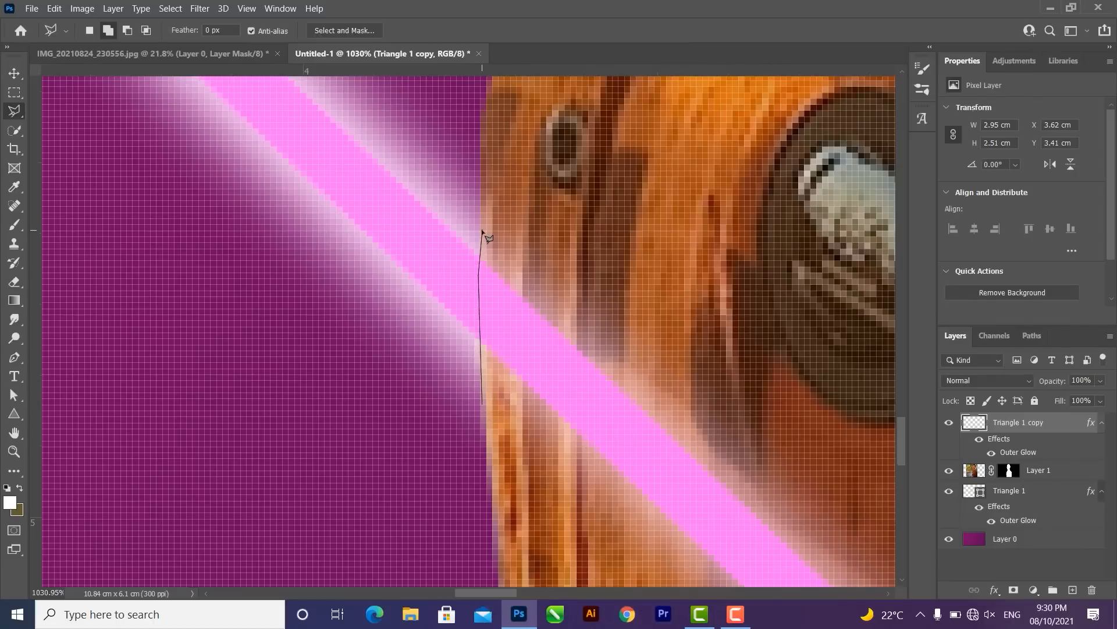
pyautogui.hotkey('ctrl', '-')
pyautogui.hotkey('ctrl', '-')
pyautogui.moveTo(471, 169); pyautogui.dragTo(528, 343)
pyautogui.moveTo(426, 167); pyautogui.dragTo(516, 301)
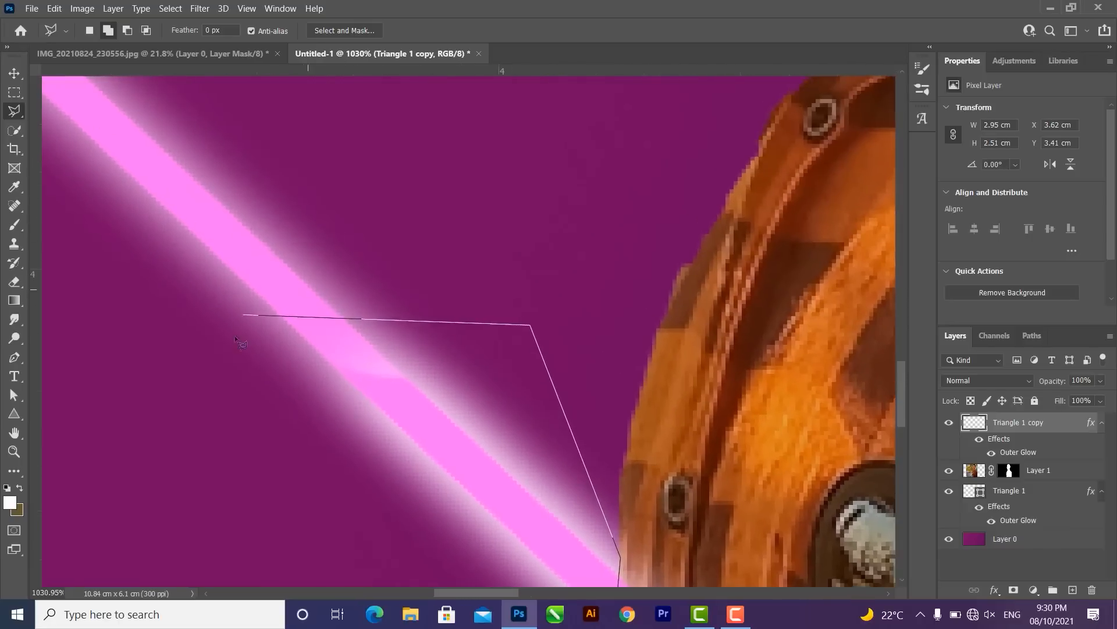
pyautogui.click(245, 316)
pyautogui.click(239, 417)
pyautogui.moveTo(242, 352); pyautogui.dragTo(381, 23)
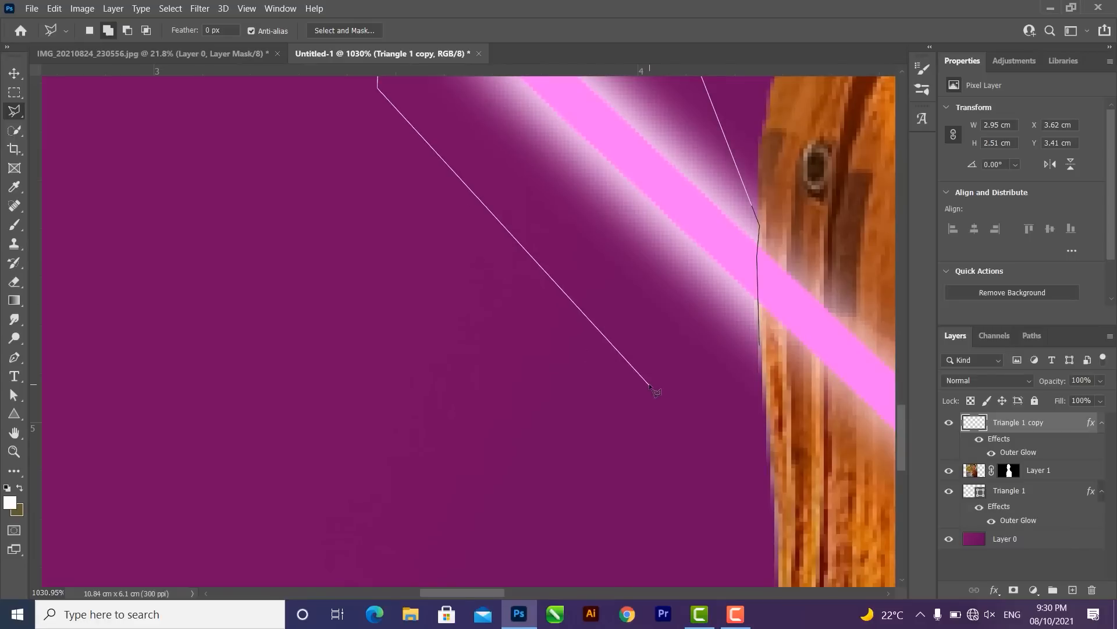
pyautogui.doubleClick(650, 385)
pyautogui.hotkey('ctrl', 'd')
pyautogui.press('v')
pyautogui.scroll(-5, 650, 385)
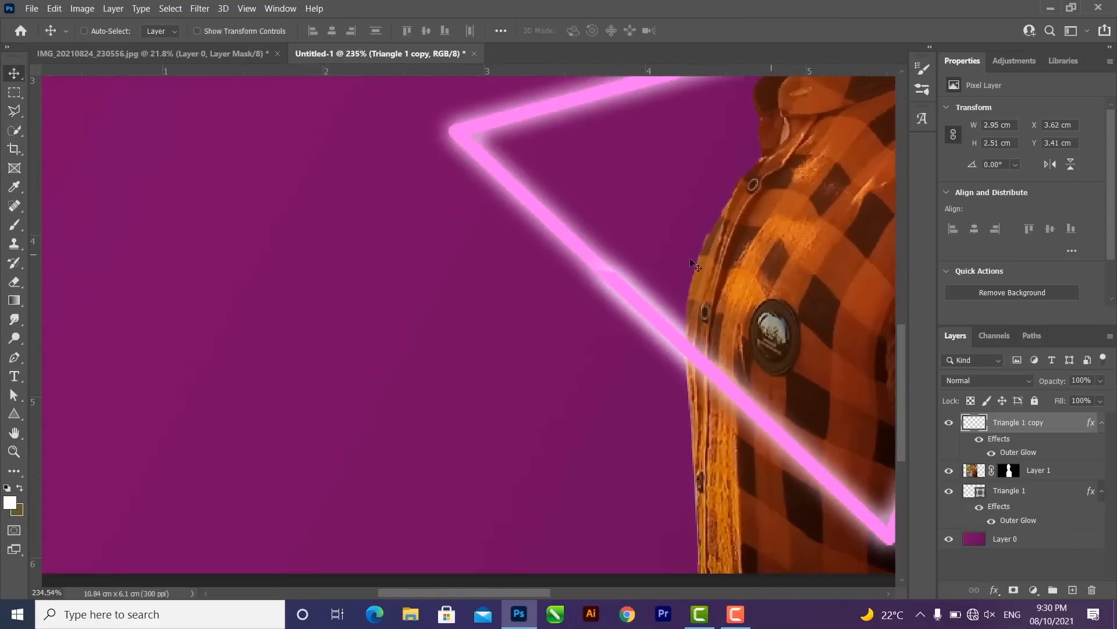
# - Restore the lasso selection around the doubled line segment outside the shirt's front, delete that segment from the Triangle 1 copy layer, and deselect
pyautogui.moveTo(686, 302); pyautogui.dragTo(624, 320)
pyautogui.hotkey('ctrl', 'z')
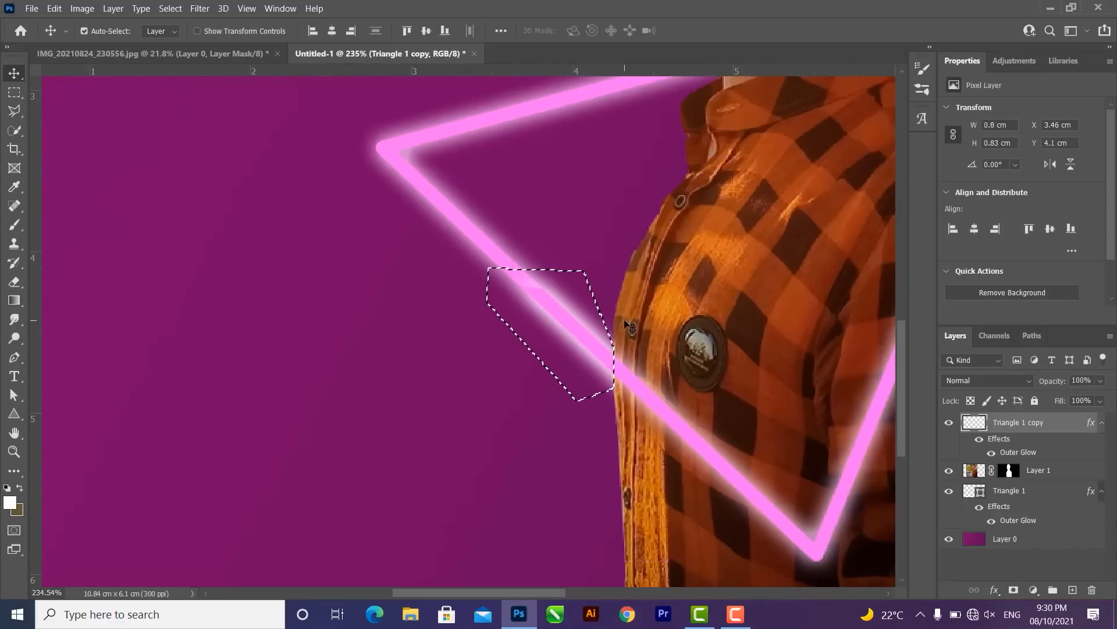
pyautogui.hotkey('ctrl', 'd')
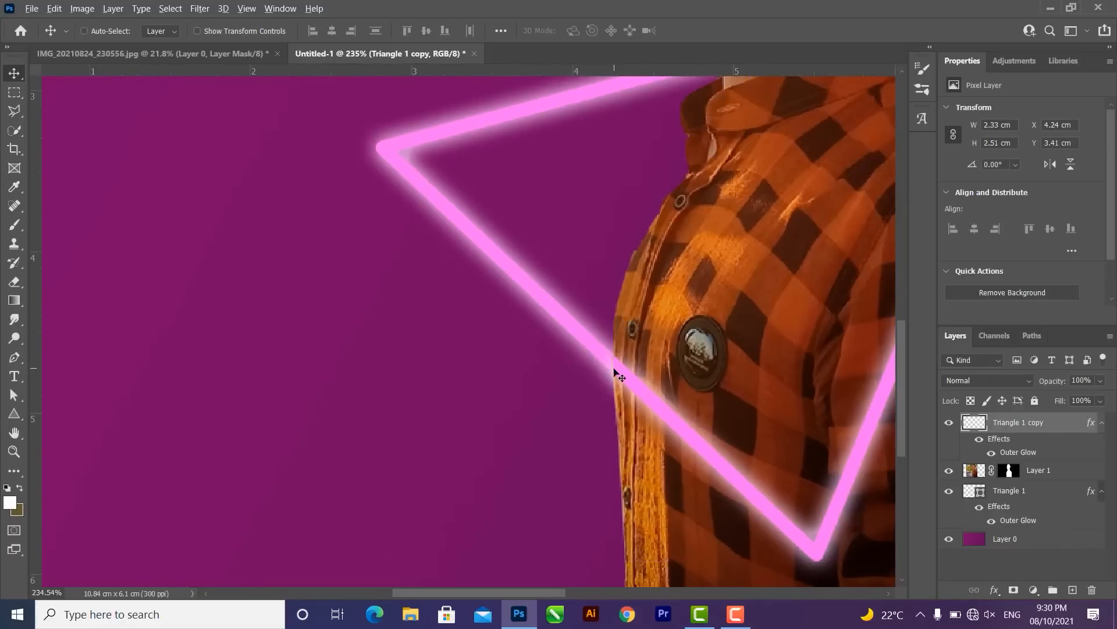
# - Try adding a small Polygonal Lasso area where the triangle line crosses the shirt's front edge, and clear the selection
pyautogui.scroll(5, 615, 372)
pyautogui.hotkey('ctrl', 'z')
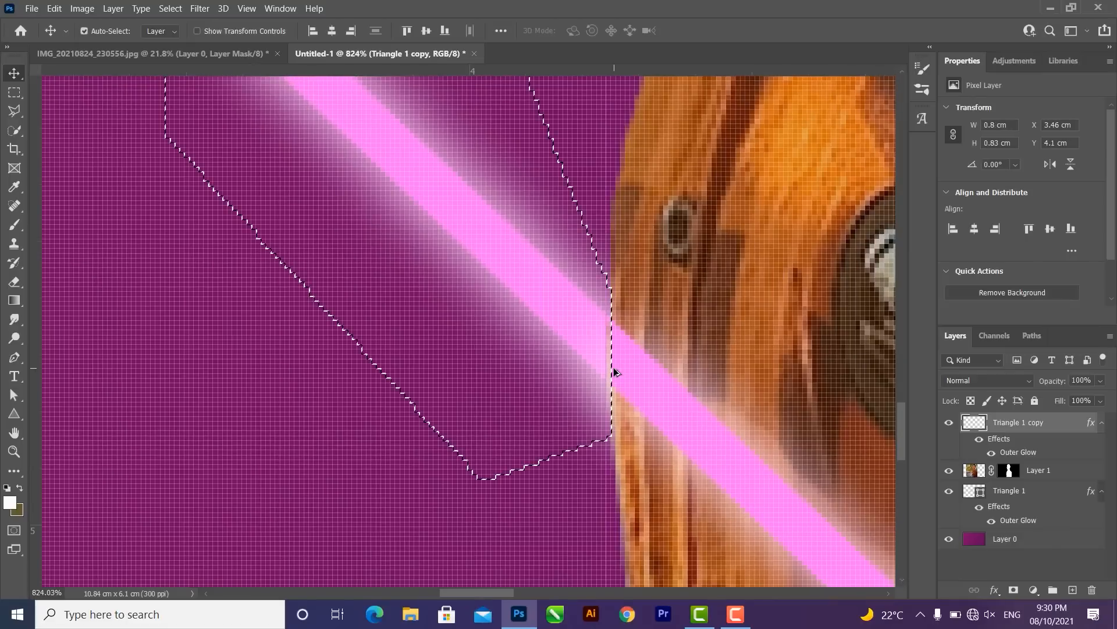
pyautogui.press('z')
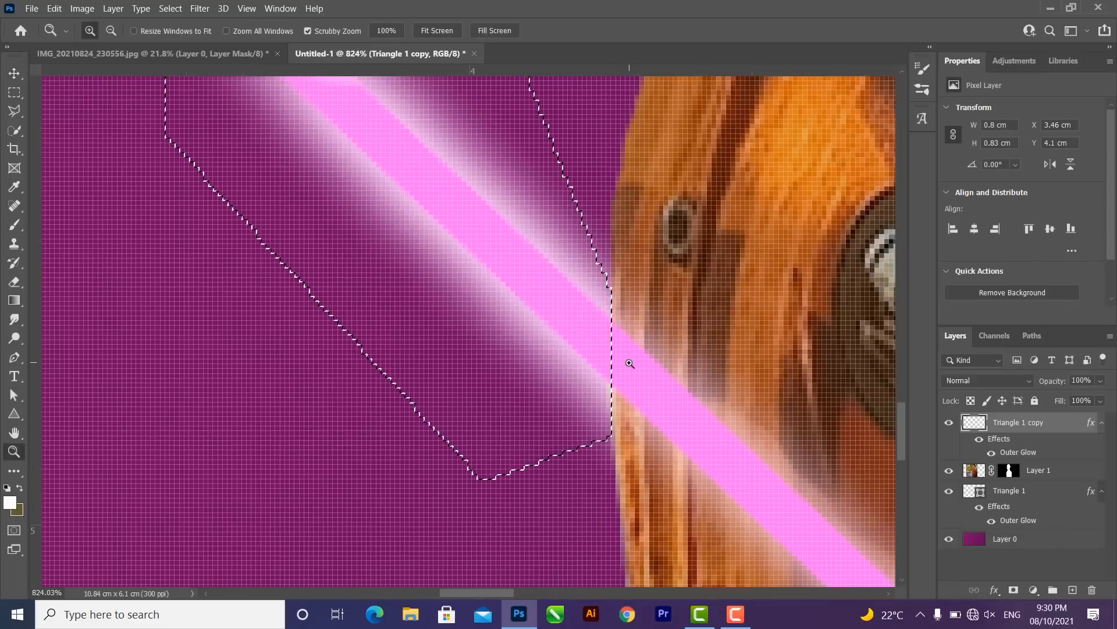
pyautogui.press('l')
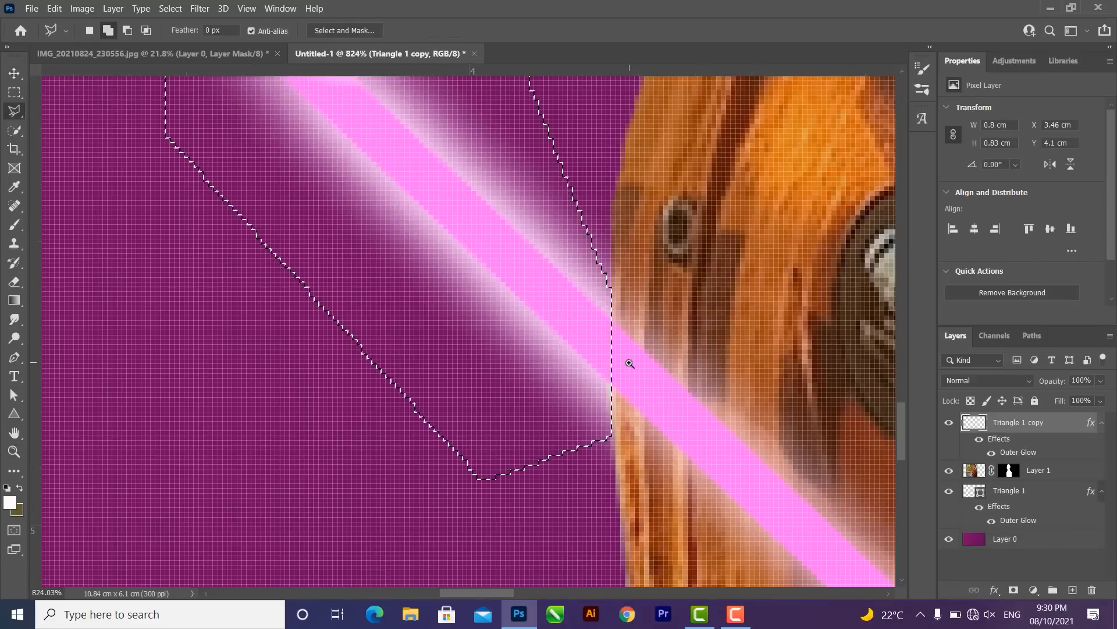
pyautogui.click(617, 291)
pyautogui.click(607, 307)
pyautogui.click(665, 412)
pyautogui.doubleClick(679, 298)
pyautogui.hotkey('ctrl', 'd')
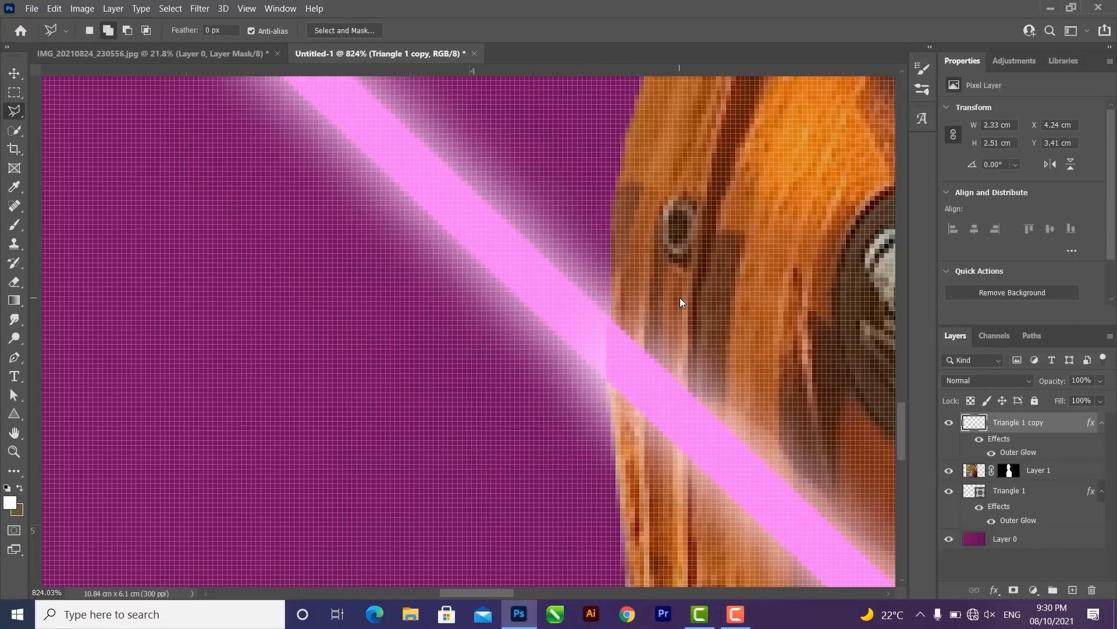
# - Examine the Triangle 1 copy's line end where it meets the man's back shoulder
pyautogui.scroll(-5, 680, 298)
pyautogui.scroll(-5, 444, 364)
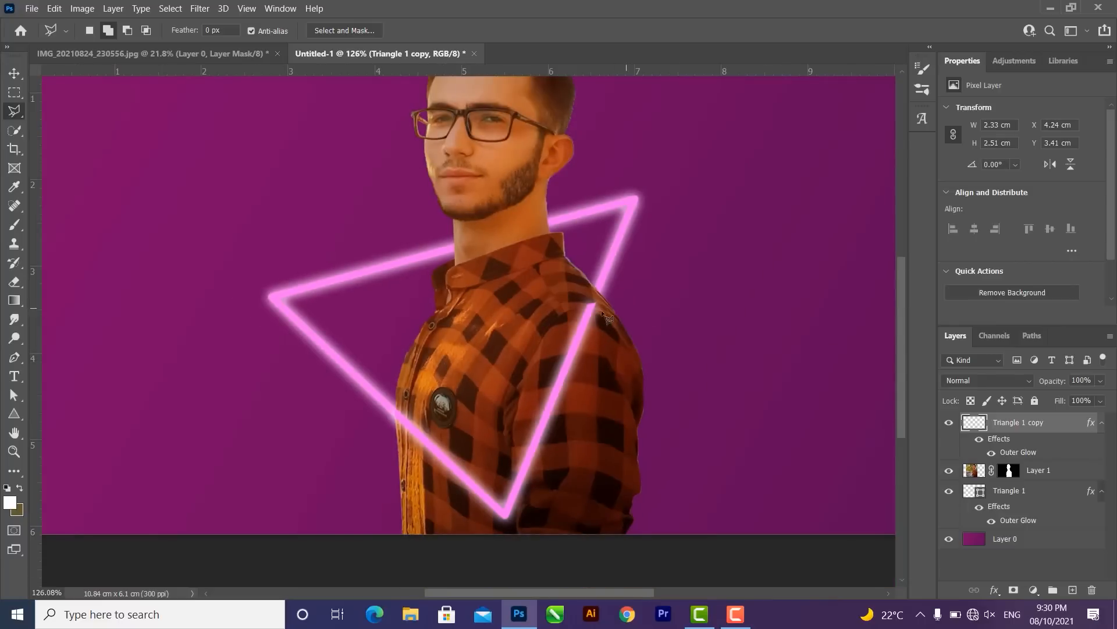
pyautogui.scroll(5, 626, 299)
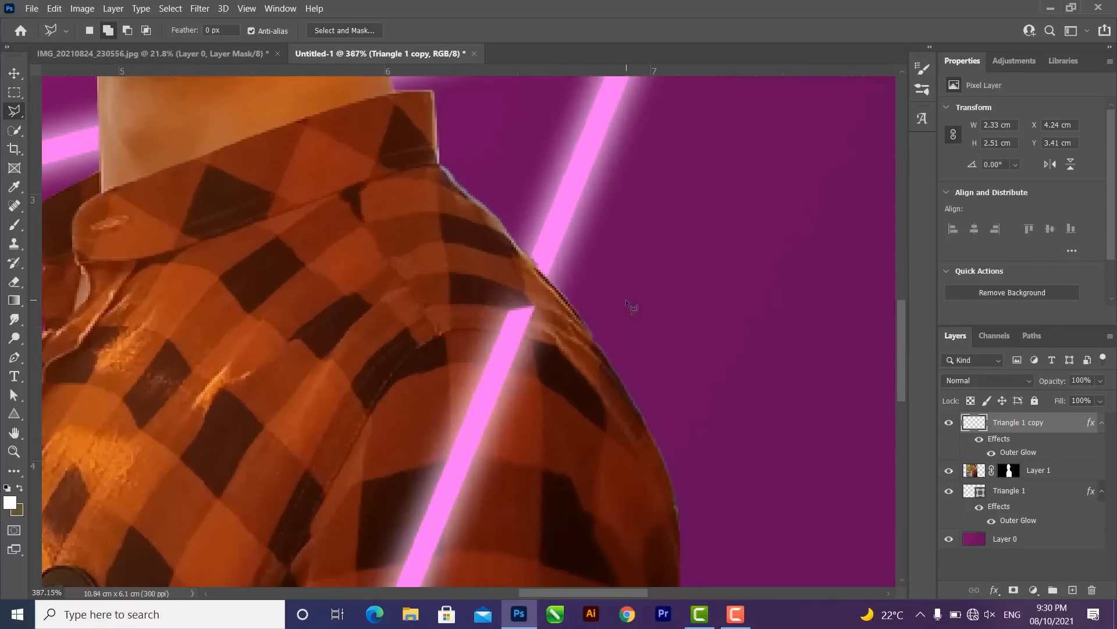
# - Undo the cut-outs made in Triangle 1 copy and the outer glows on both triangle layers
pyautogui.scroll(-5, 568, 278)
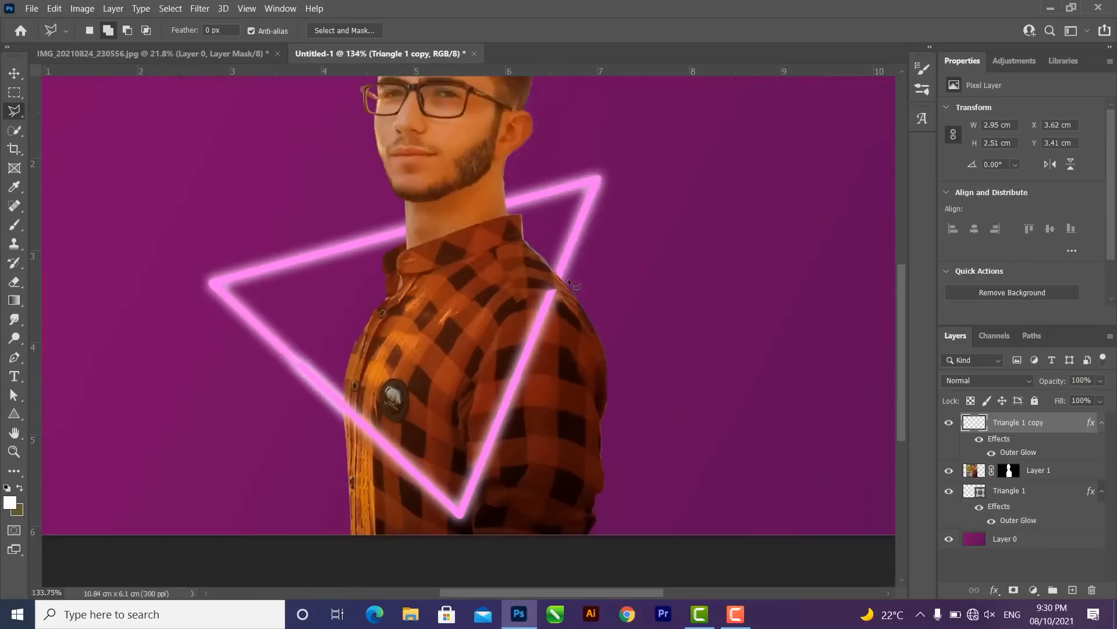
pyautogui.hotkey('ctrl', 'z')
pyautogui.hotkey('ctrl', 'z')
pyautogui.hotkey('ctrl', 'z')
pyautogui.hotkey('ctrl', 'z')
pyautogui.hotkey('ctrl', 'z')
pyautogui.hotkey('ctrl', 'z')
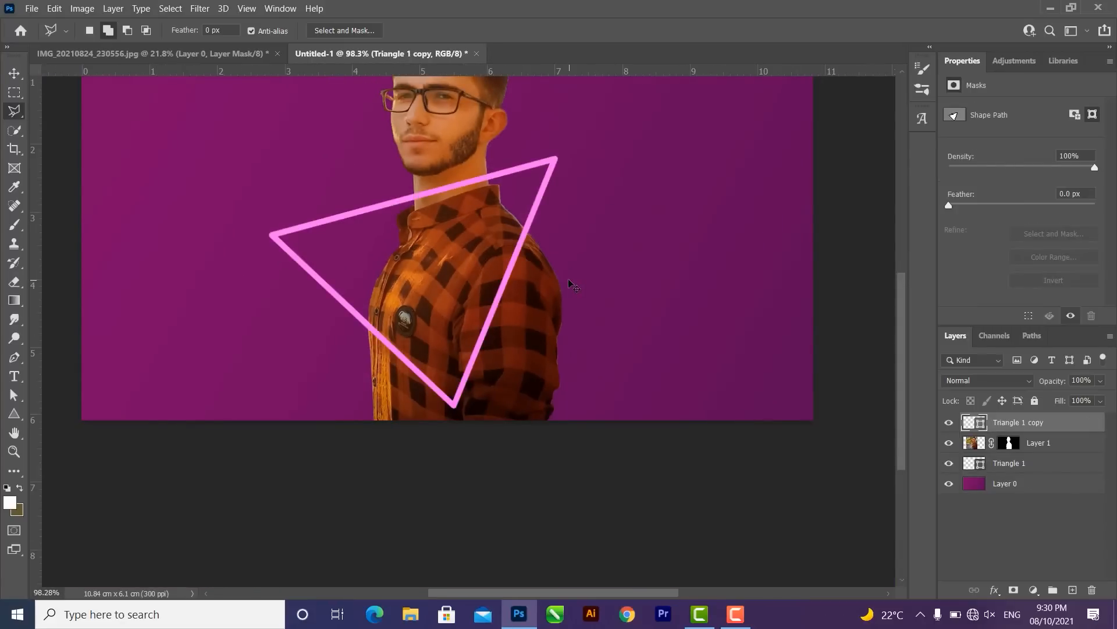
# - Undo the triangle duplication, layer reordering and selection, back to a single Triangle 1 above Layer 1 with nothing selected
pyautogui.press('v')
pyautogui.press('ctrl')
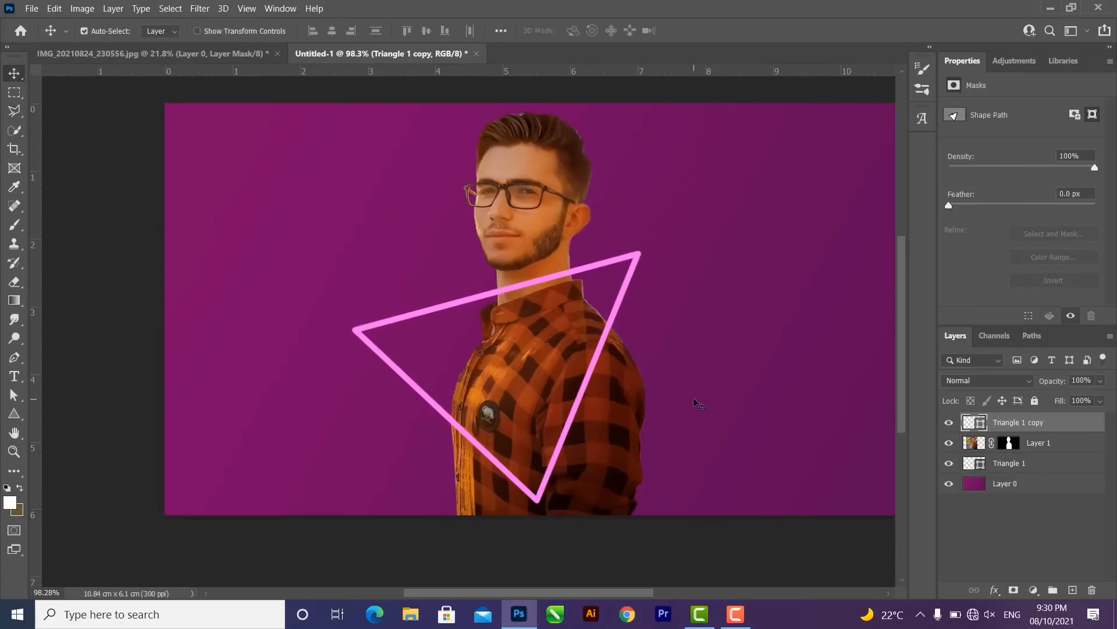
pyautogui.hotkey('ctrl', 'z')
pyautogui.hotkey('ctrl', 'z')
pyautogui.hotkey('ctrl', 'z')
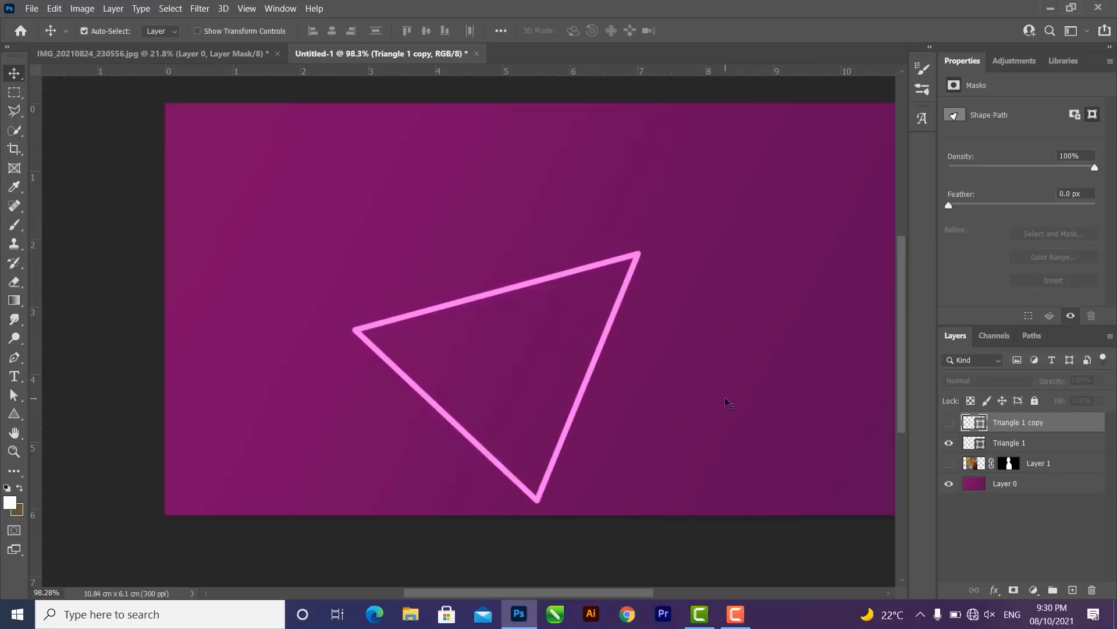
pyautogui.hotkey('ctrl', 'z')
pyautogui.hotkey('ctrl', 'z')
pyautogui.hotkey('ctrl', 'z')
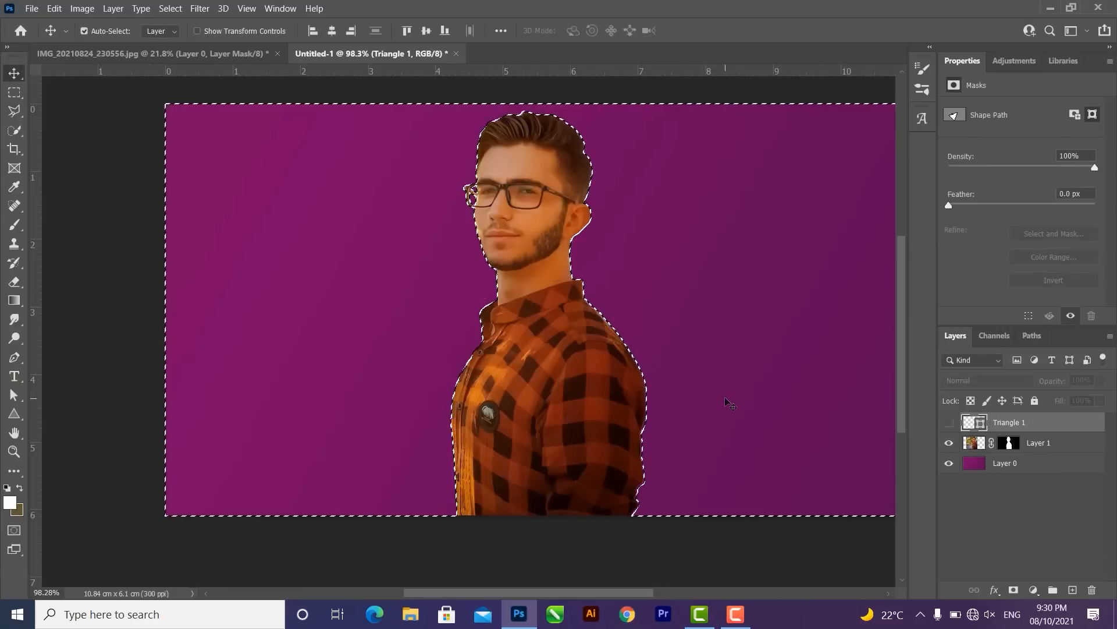
pyautogui.hotkey('ctrl', 'z')
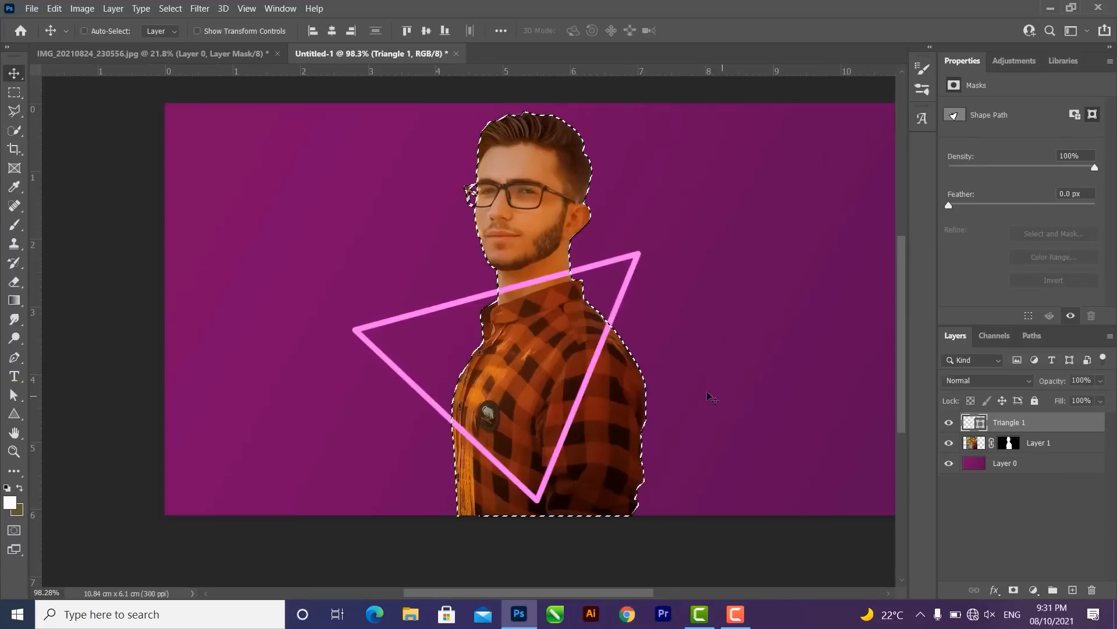
pyautogui.hotkey('ctrl', 'z')
# - Load the man's outline as a selection from Layer 1's mask
pyautogui.scroll(3, 588, 318)
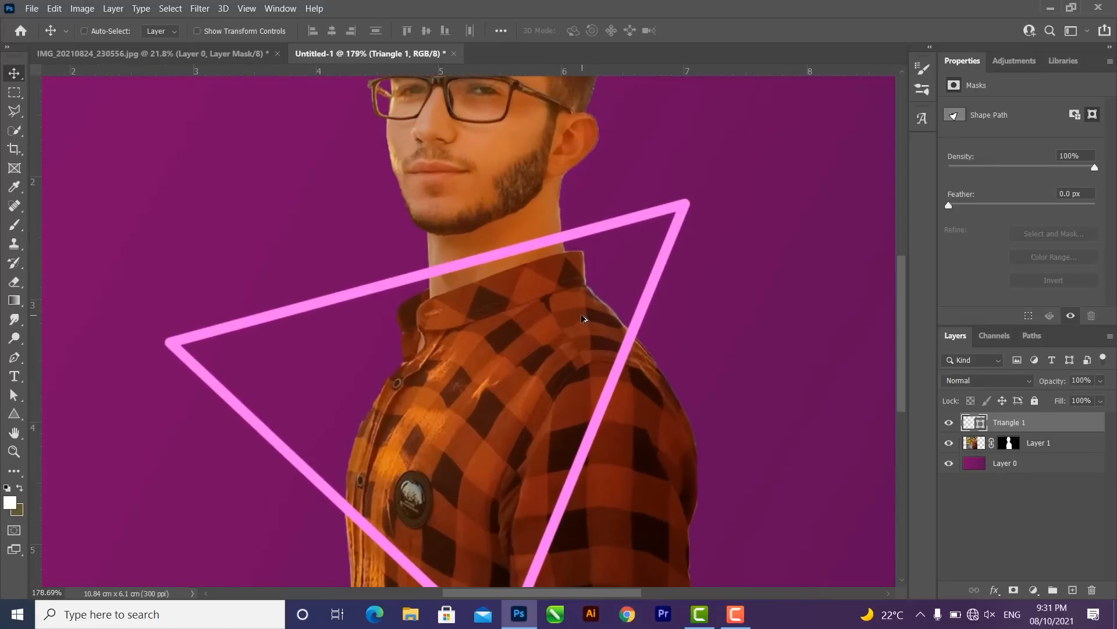
pyautogui.moveTo(479, 239); pyautogui.dragTo(555, 262)
pyautogui.scroll(-3, 560, 263)
pyautogui.scroll(4, 560, 266)
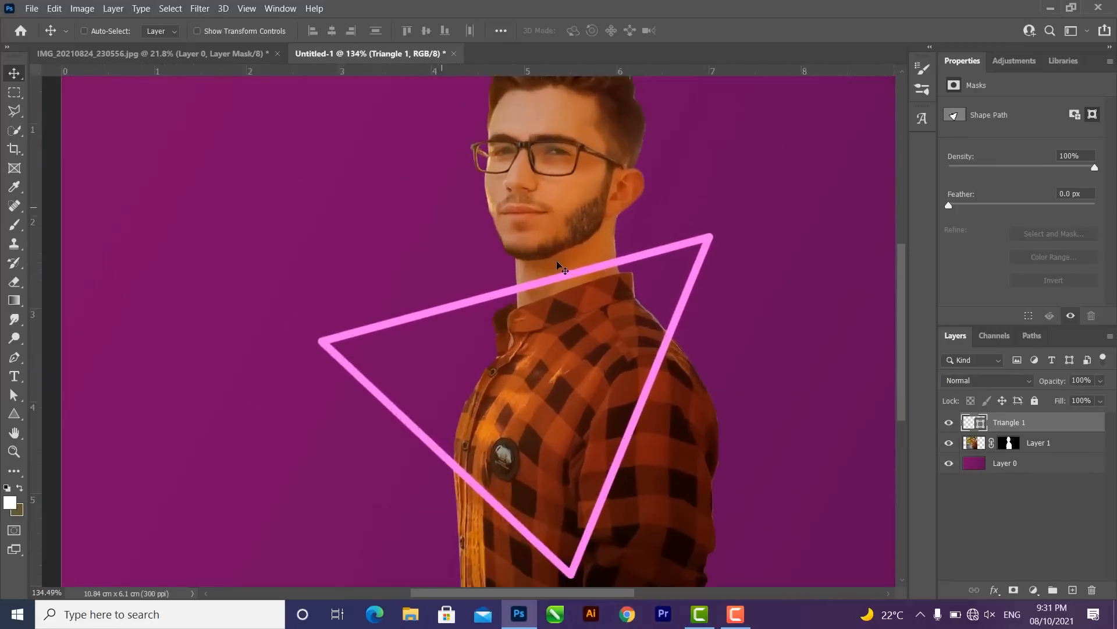
pyautogui.scroll(-3, 583, 279)
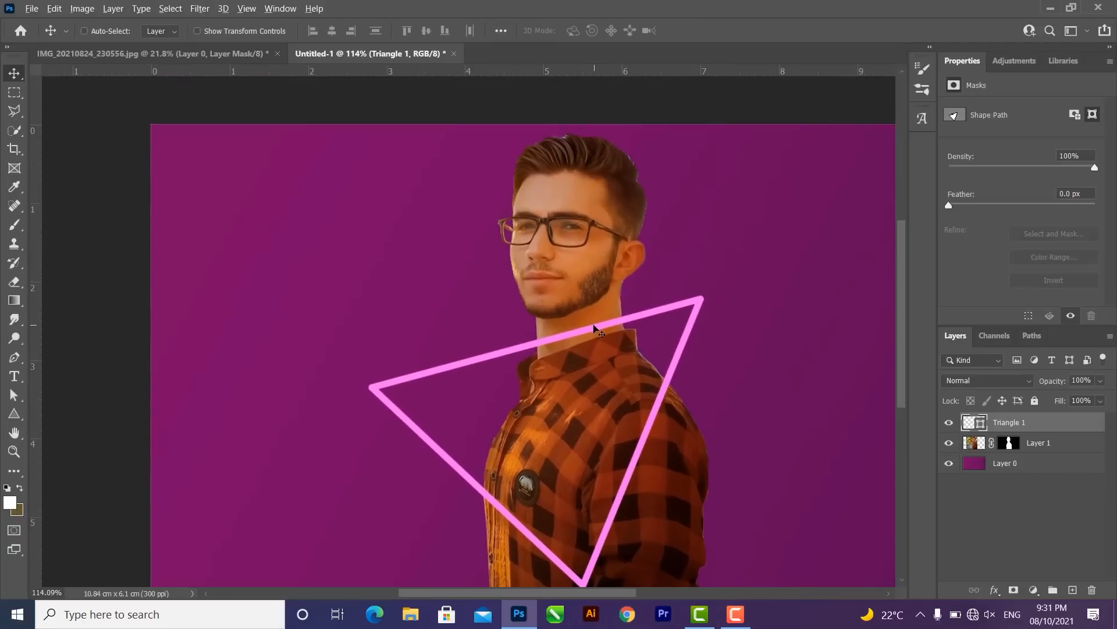
pyautogui.scroll(4, 595, 329)
pyautogui.press('ctrl')
pyautogui.keyDown('ctrl'); pyautogui.click(980, 445); pyautogui.keyUp('ctrl')
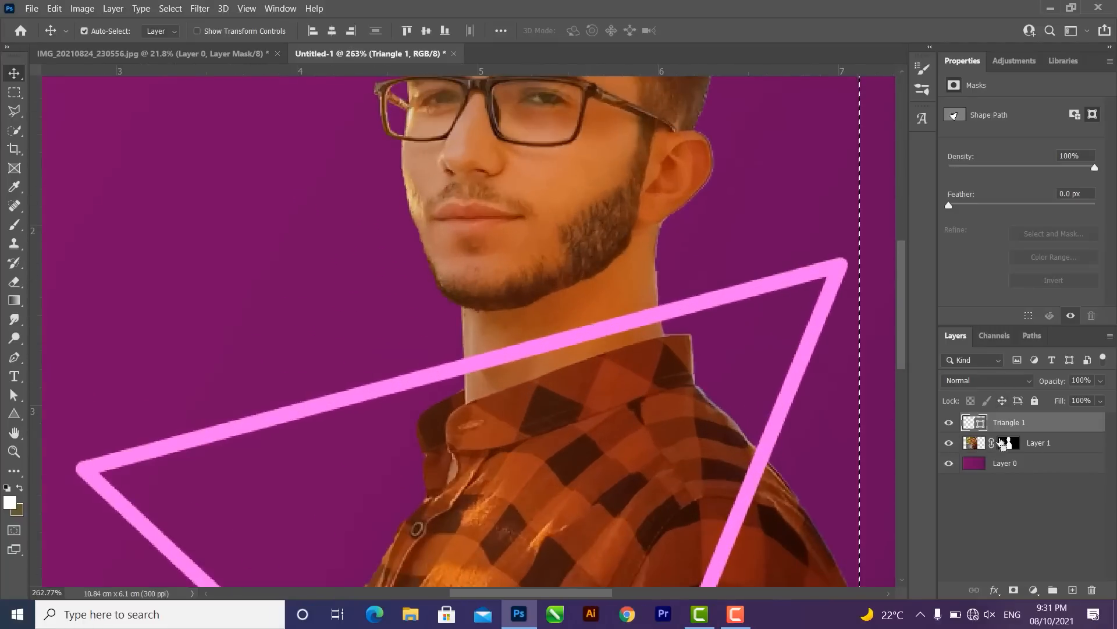
pyautogui.keyDown('ctrl'); pyautogui.click(1009, 443); pyautogui.keyUp('ctrl')
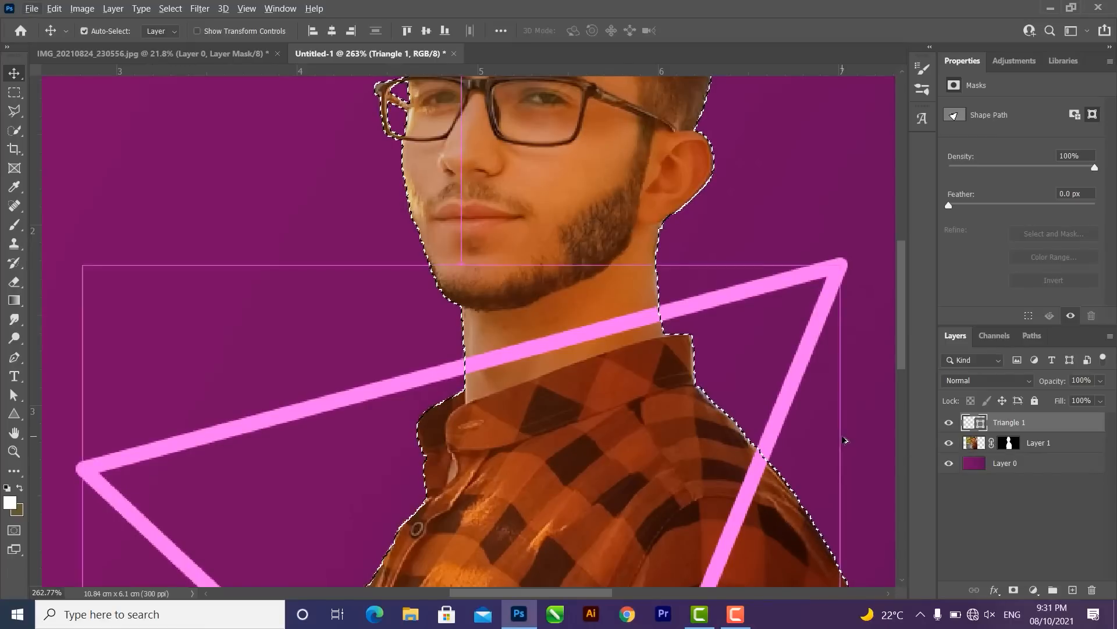
pyautogui.scroll(-3, 845, 441)
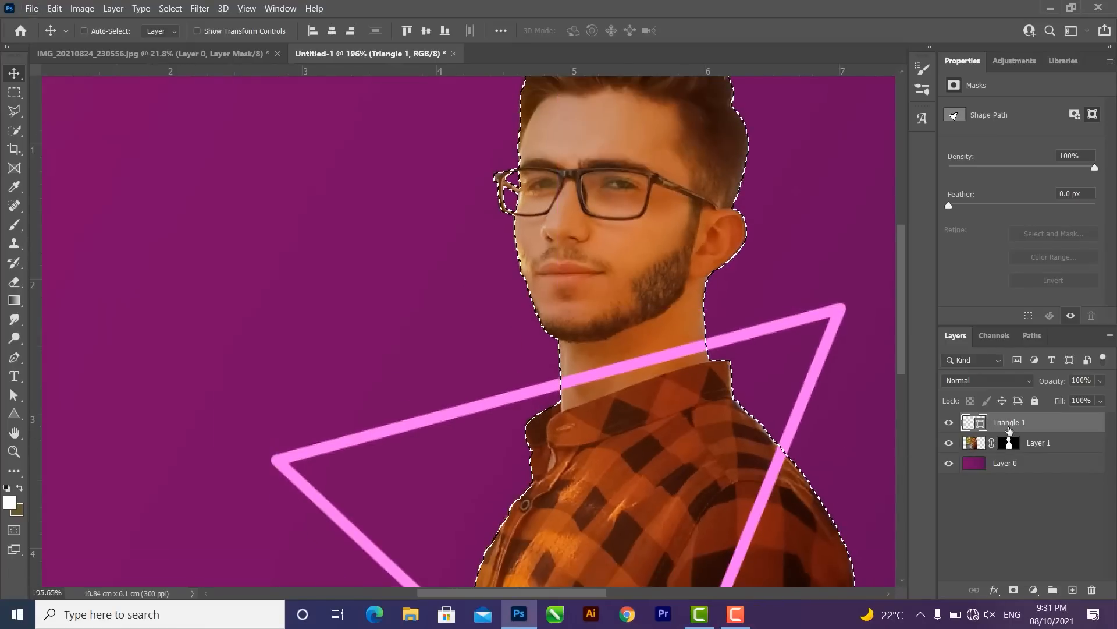
# - Copy the selected man from Layer 1 to a new layer and place it above Triangle 1
pyautogui.hotkey('ctrl', 'j')
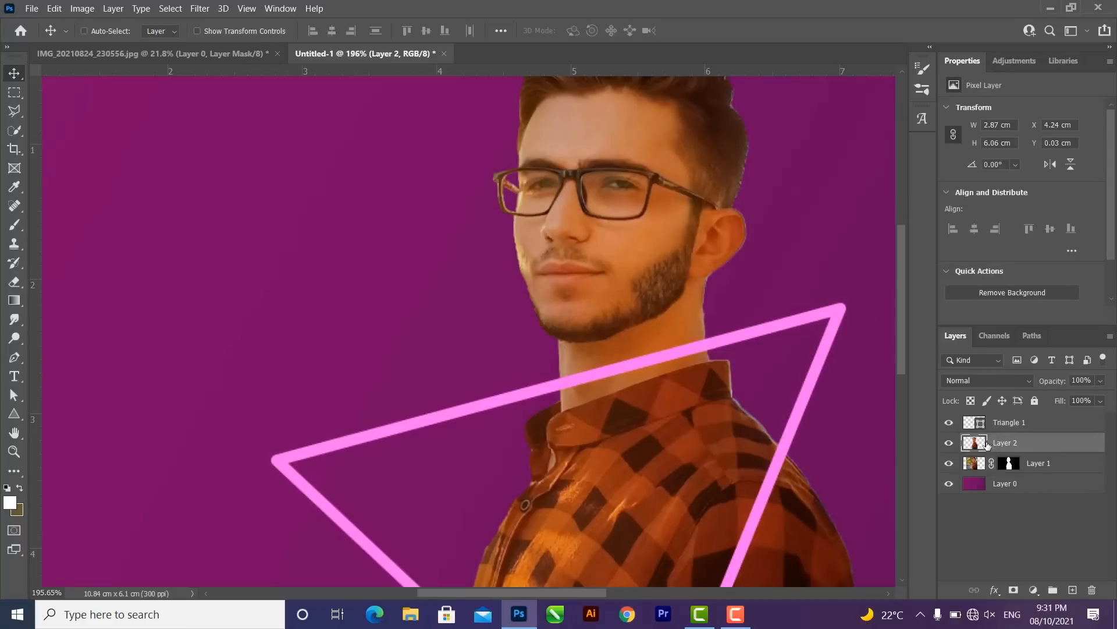
pyautogui.moveTo(985, 446); pyautogui.dragTo(991, 417)
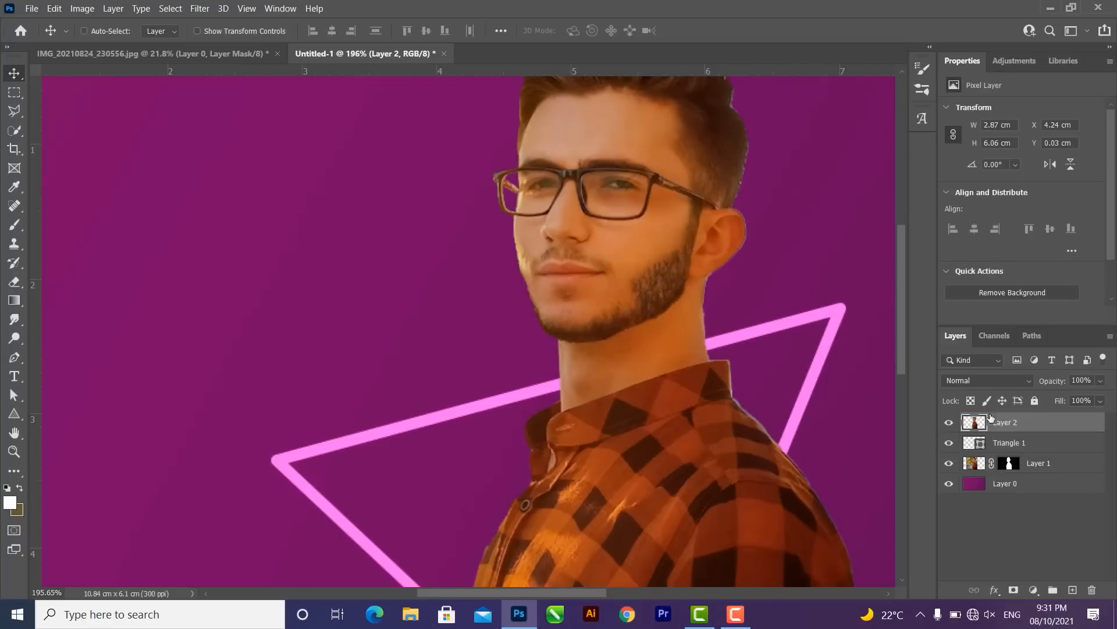
pyautogui.scroll(-3, 622, 331)
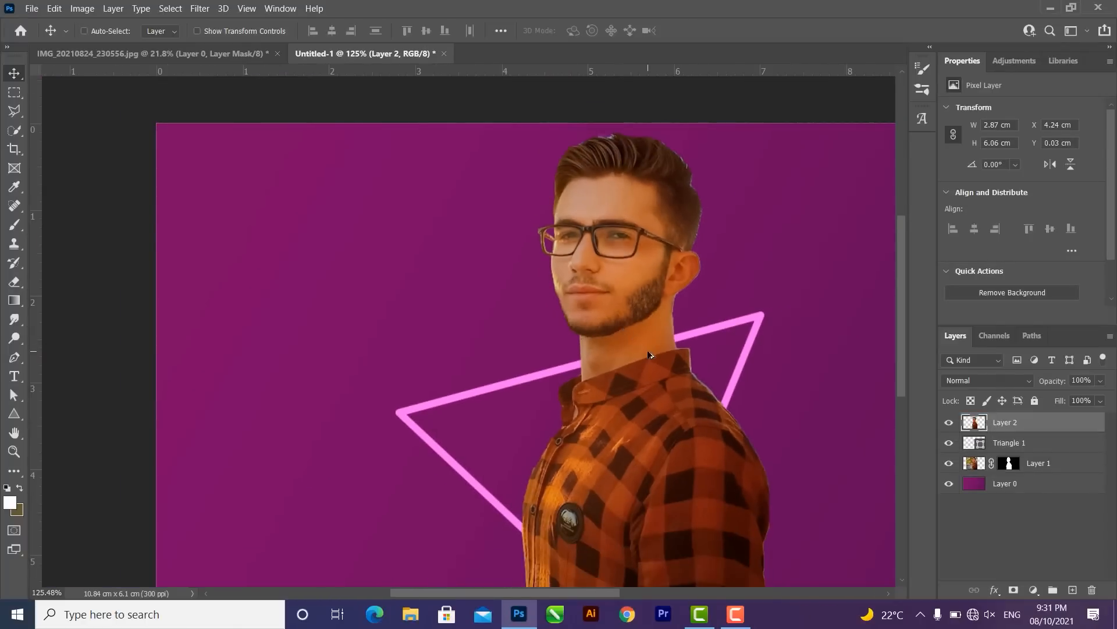
# - Erase Layer 2 with the 100 px Eraser along the triangle's edges across the neck, shoulder and torso, so the lines pass in front
pyautogui.scroll(3, 649, 354)
pyautogui.press('e')
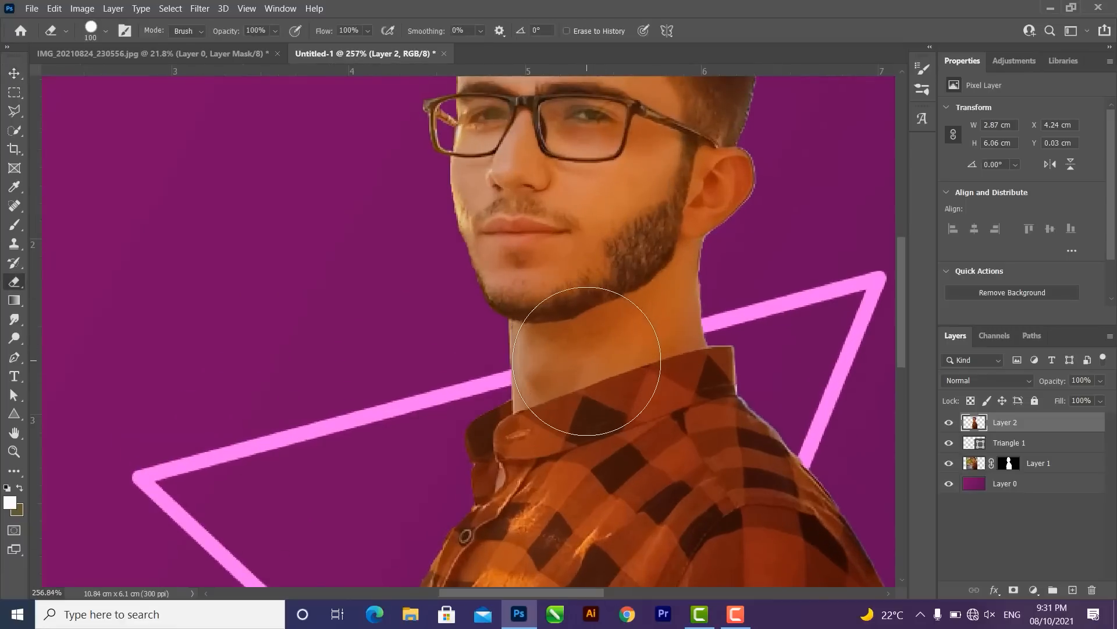
pyautogui.moveTo(594, 357)
pyautogui.mouseDown()
pyautogui.moveTo(590, 383)
pyautogui.moveTo(625, 353)
pyautogui.mouseUp()
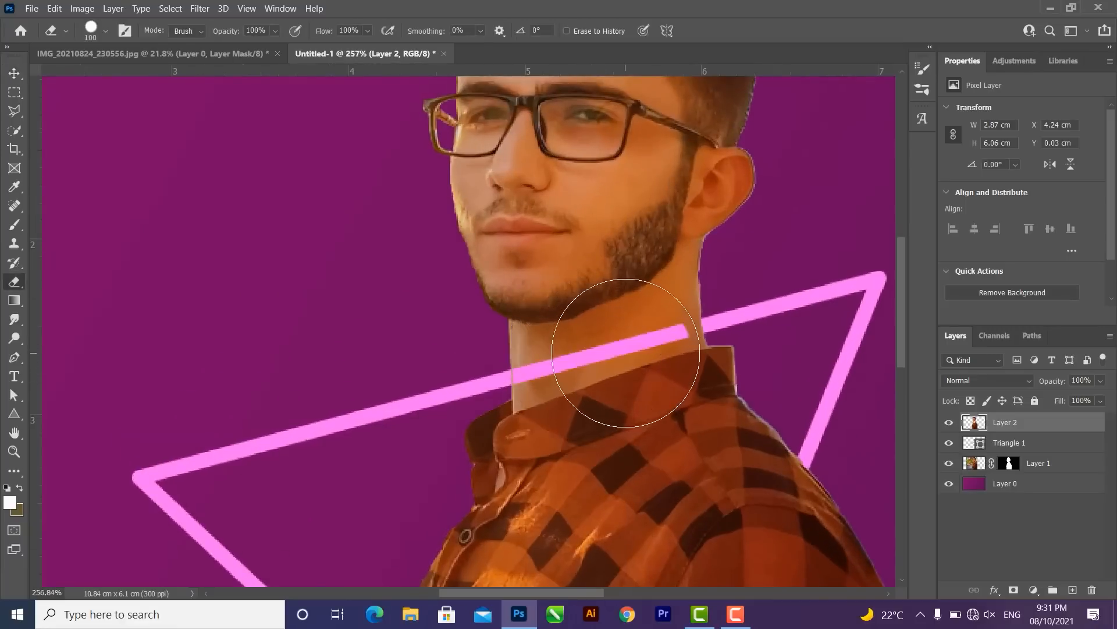
pyautogui.click(629, 349)
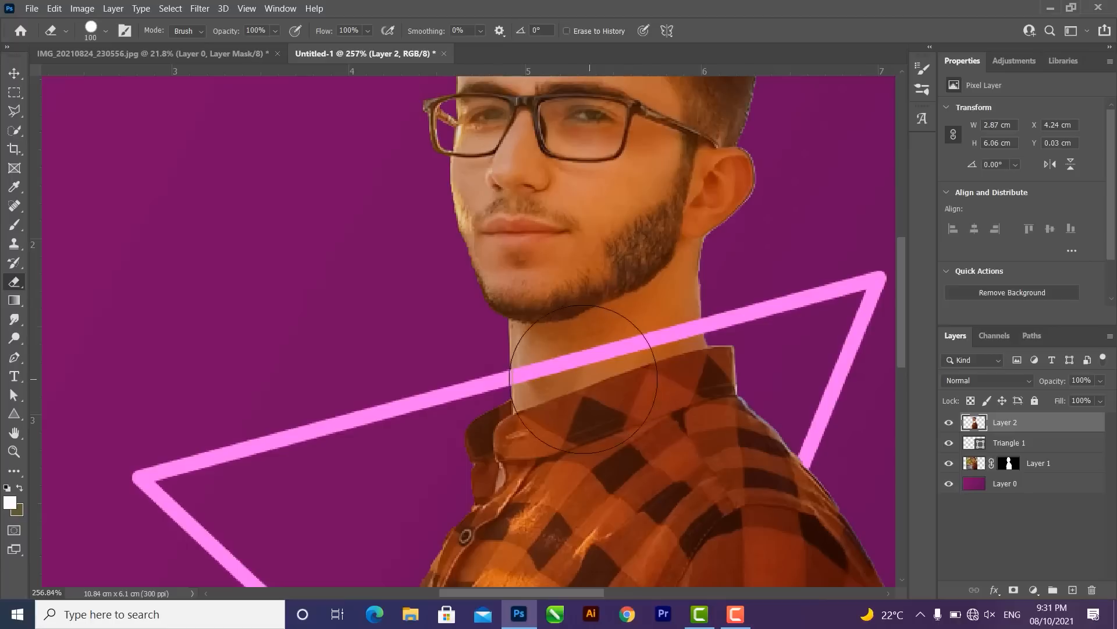
pyautogui.scroll(-2, 594, 381)
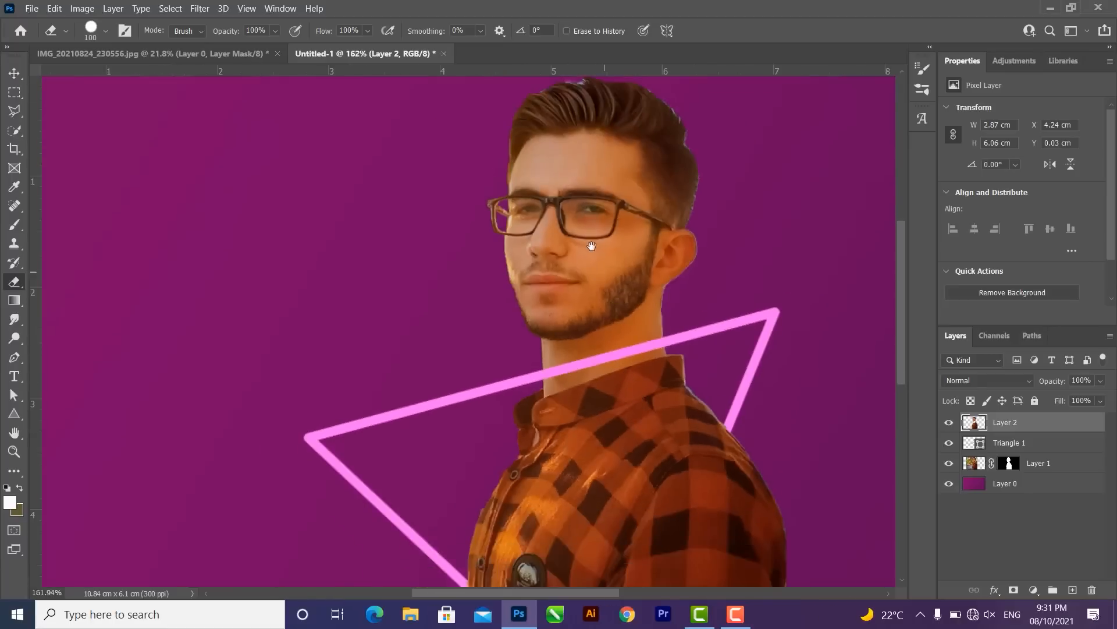
pyautogui.moveTo(652, 342); pyautogui.dragTo(636, 210)
pyautogui.moveTo(742, 280)
pyautogui.mouseDown()
pyautogui.moveTo(744, 209)
pyautogui.moveTo(636, 392)
pyautogui.moveTo(569, 461)
pyautogui.moveTo(568, 516)
pyautogui.moveTo(454, 379)
pyautogui.mouseUp()
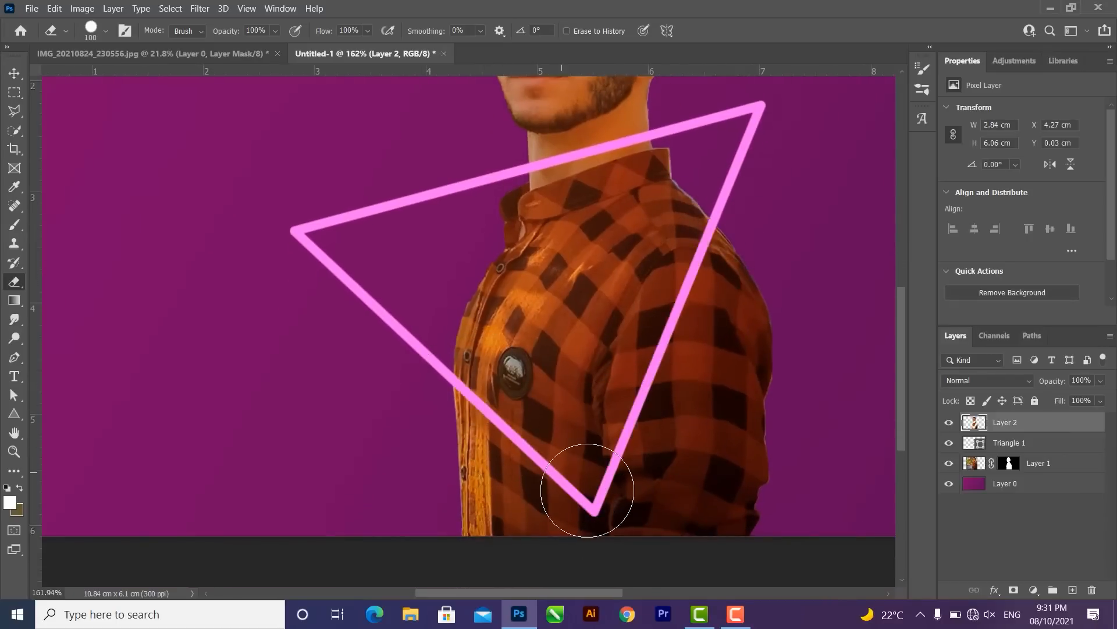
# - Duplicate Triangle 1 above Layer 2 and hide the original Triangle 1
pyautogui.scroll(-3, 582, 489)
pyautogui.scroll(-1, 774, 374)
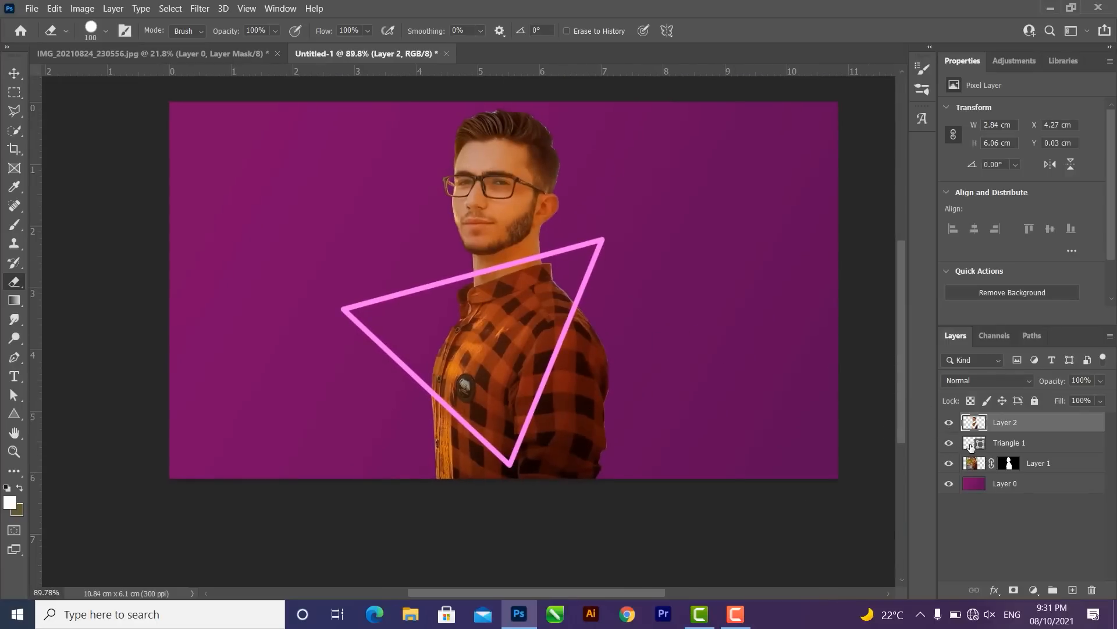
pyautogui.moveTo(970, 445); pyautogui.dragTo(978, 418)
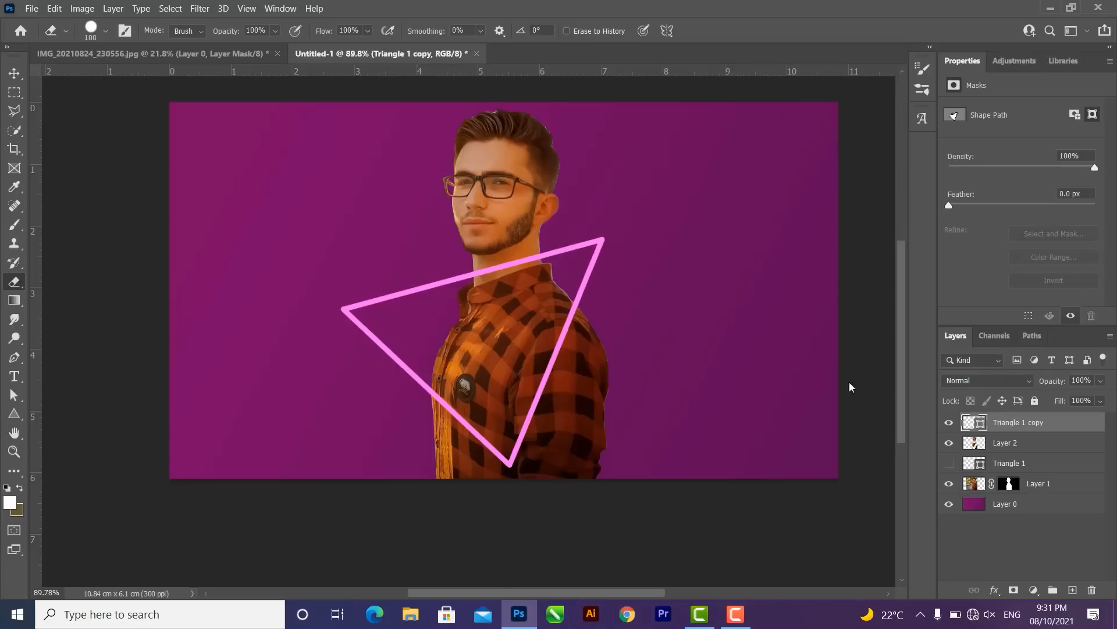
# - Add an Outer Glow to Triangle 1 copy with the pink glow colour ff85f5
pyautogui.scroll(3, 542, 316)
pyautogui.press('v')
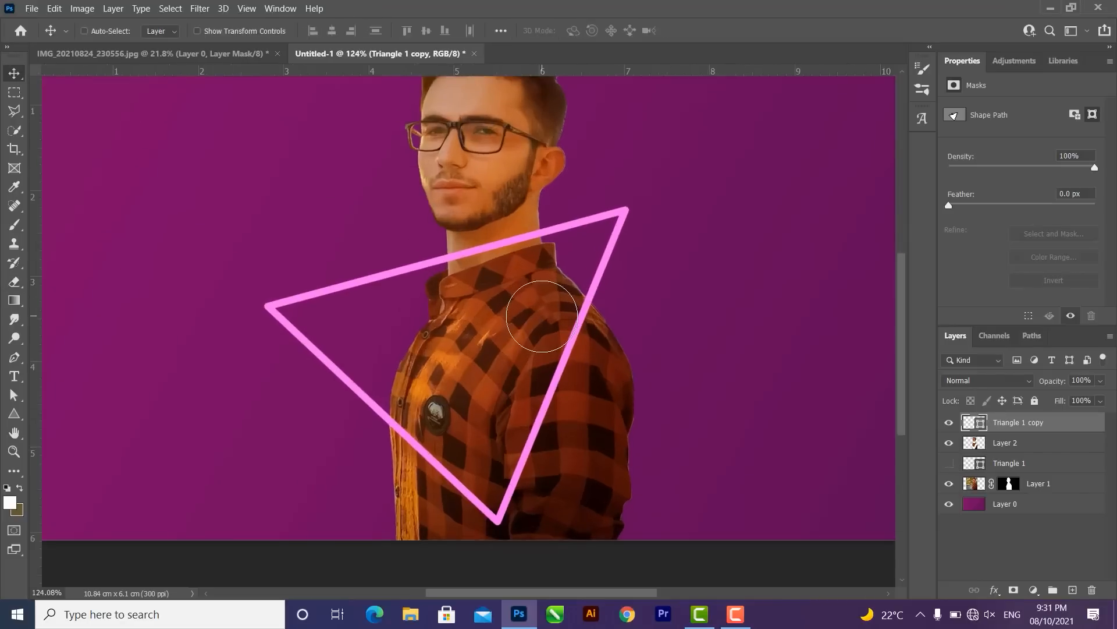
pyautogui.click(995, 590)
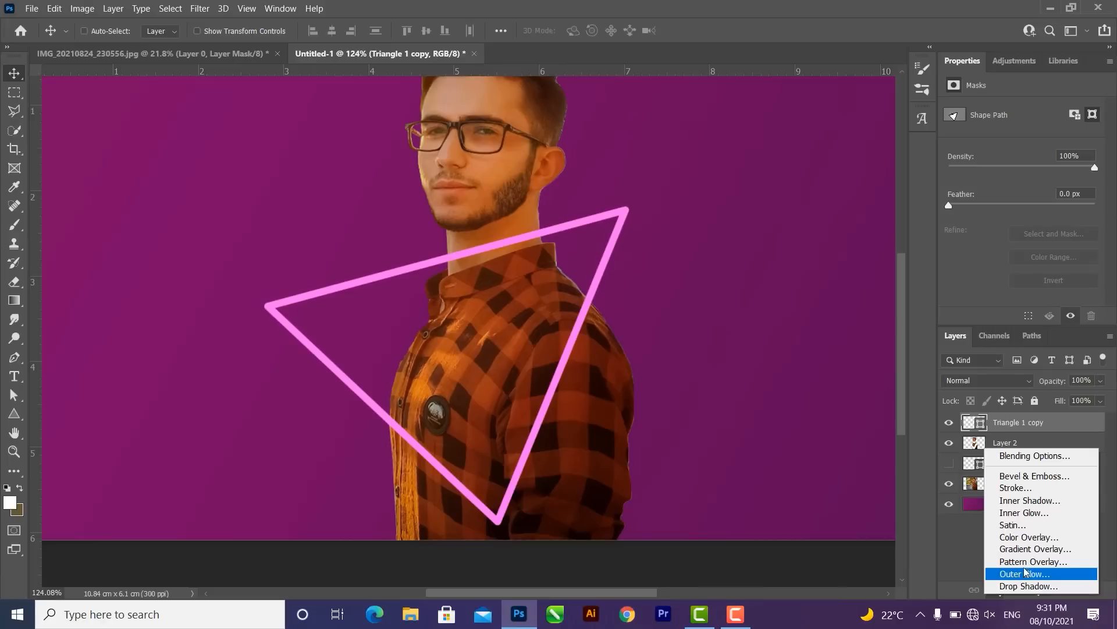
pyautogui.click(1027, 573)
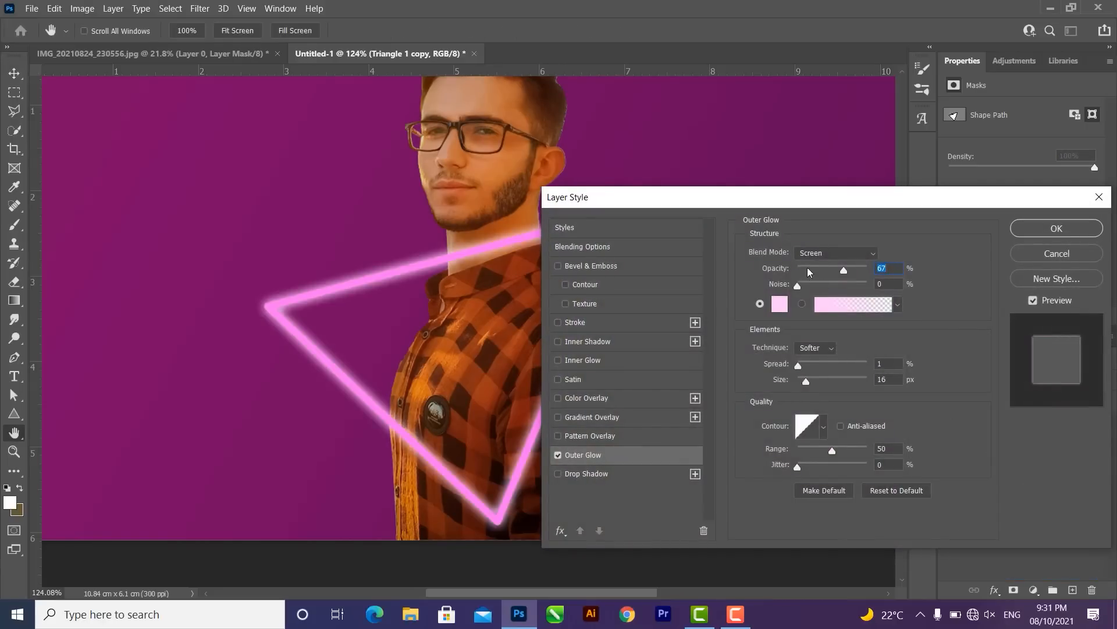
pyautogui.click(778, 304)
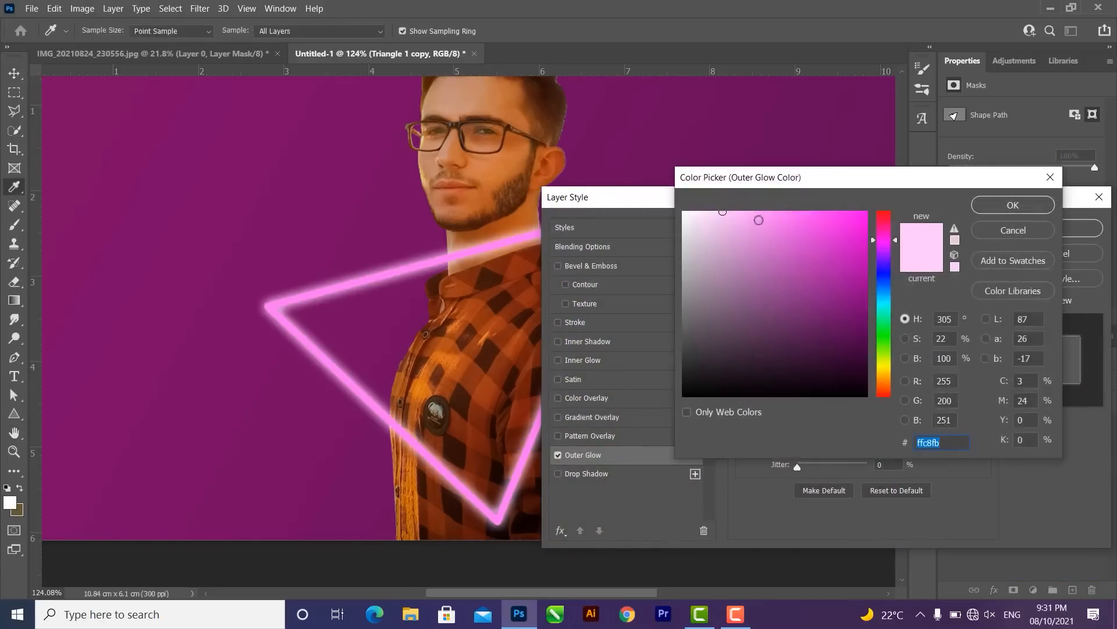
pyautogui.moveTo(744, 219); pyautogui.dragTo(768, 211)
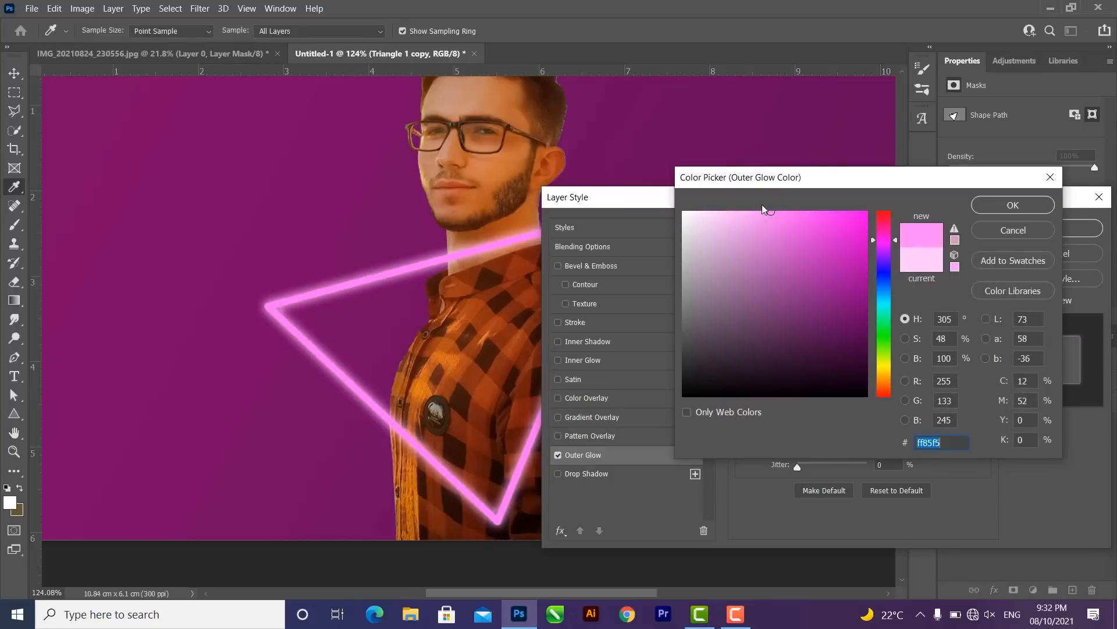
pyautogui.click(1041, 207)
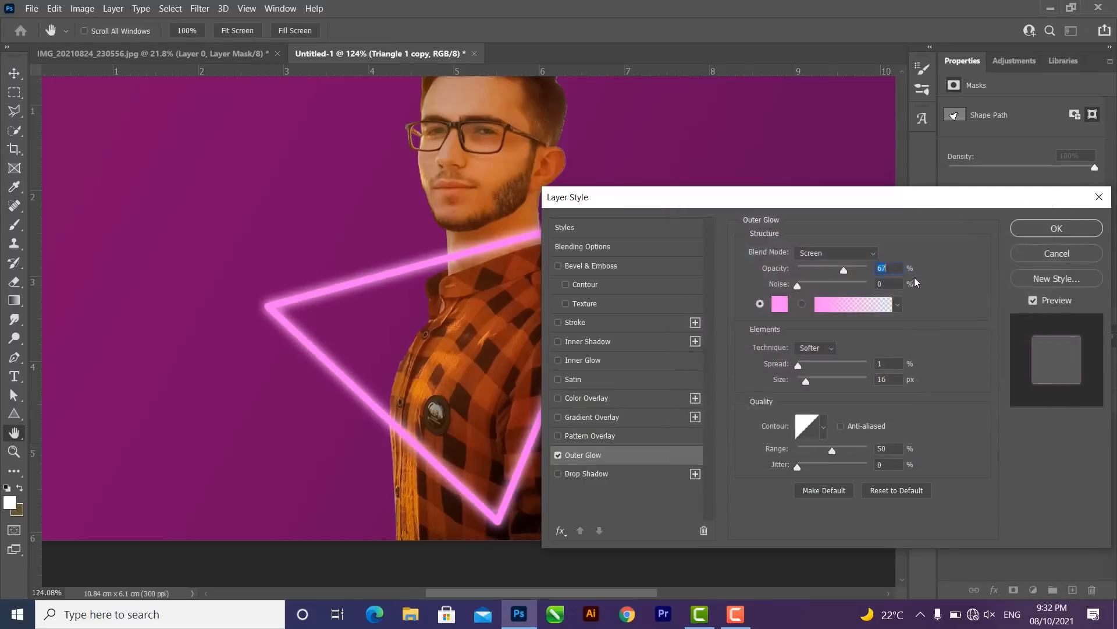
# - Keep the glow's blend mode on Screen, set spread to 5% and size to 27 px, and apply the layer style
pyautogui.click(836, 259)
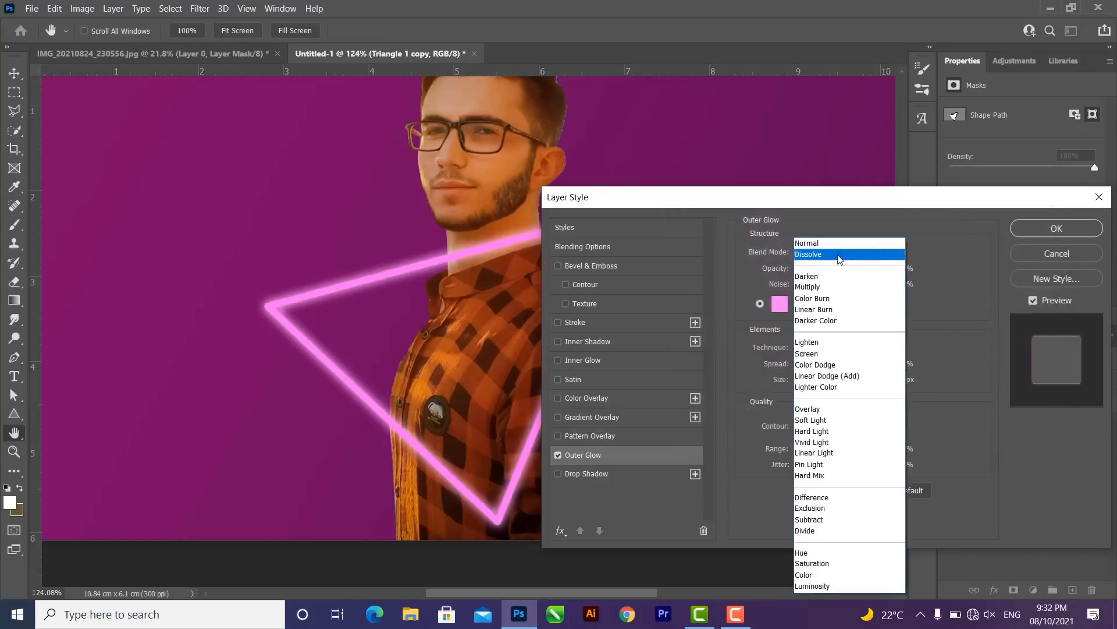
pyautogui.click(834, 360)
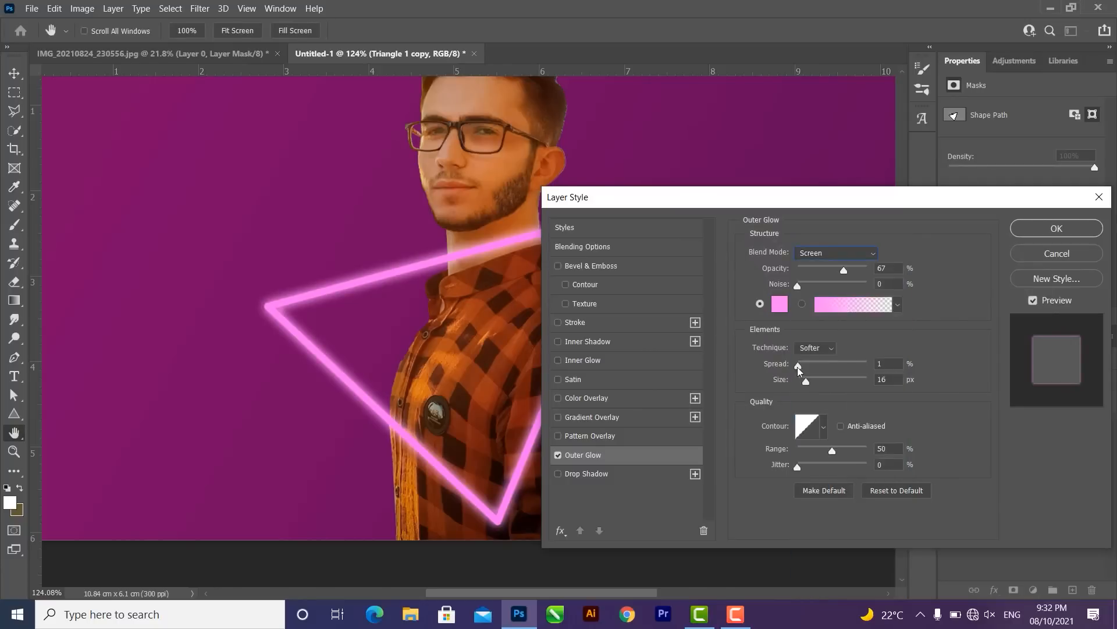
pyautogui.moveTo(797, 367); pyautogui.dragTo(811, 385)
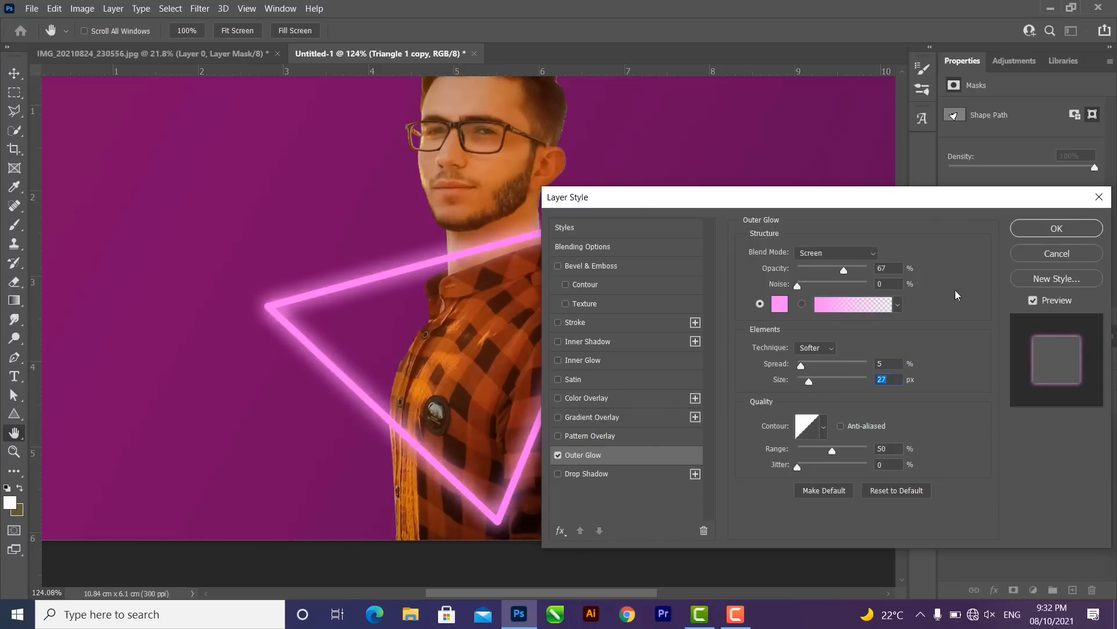
pyautogui.click(1042, 234)
# - Show the original Triangle 1 layer again and make Layer 1 the active layer
pyautogui.scroll(5, 471, 226)
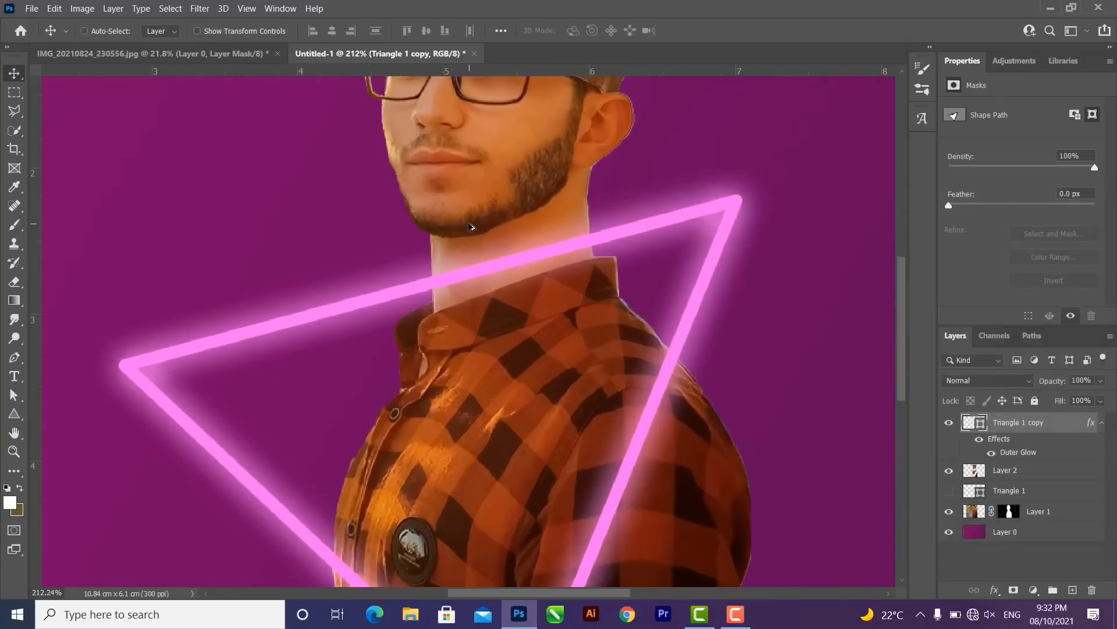
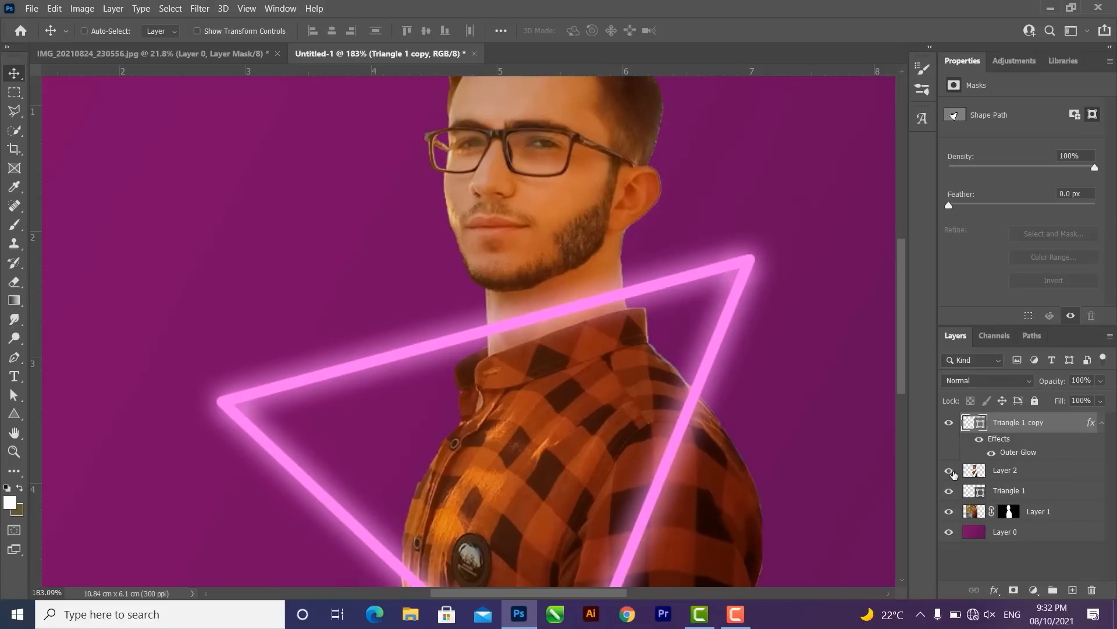
pyautogui.click(978, 472)
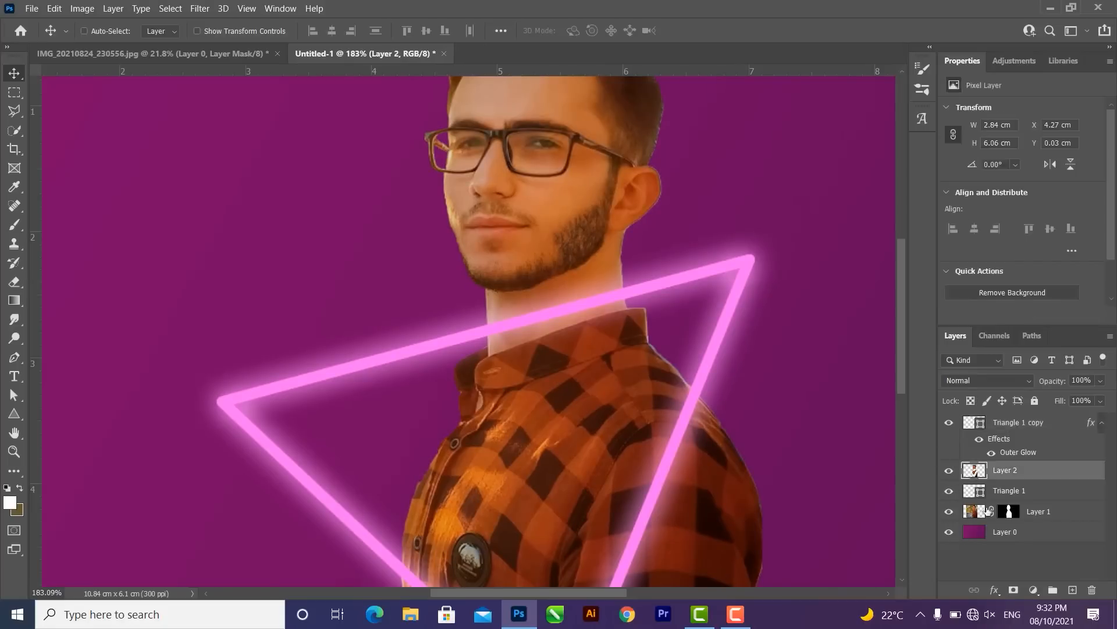
pyautogui.click(971, 513)
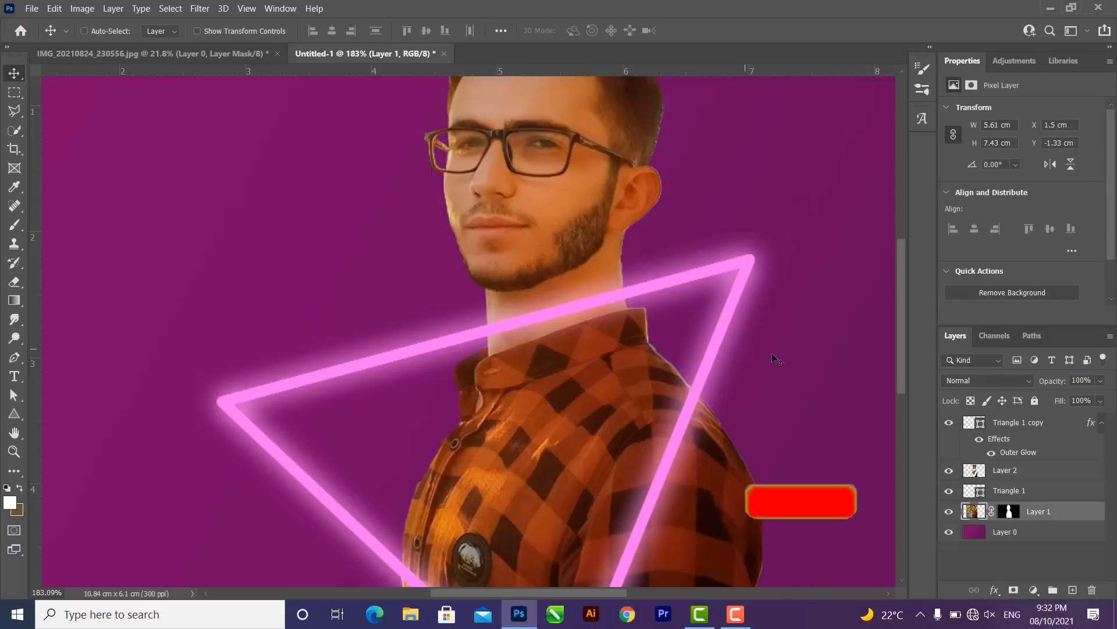
# - Move Triangle 1 and Triangle 1 copy beneath Layer 1, with Triangle 1 copy directly above Layer 0
pyautogui.moveTo(997, 497); pyautogui.dragTo(997, 521)
pyautogui.moveTo(1001, 434); pyautogui.dragTo(1011, 526)
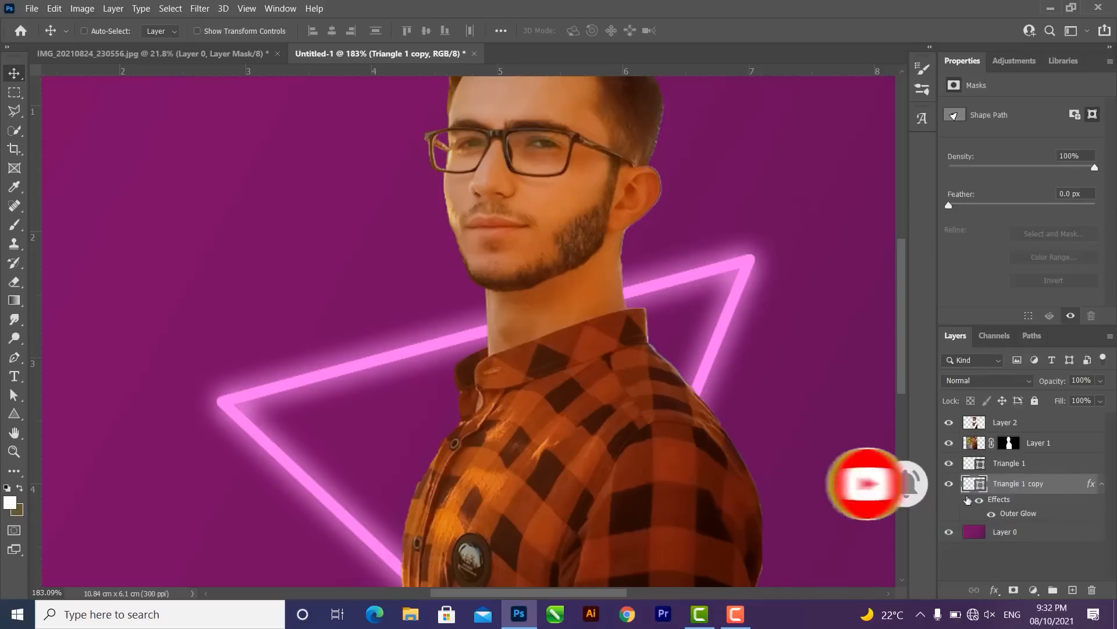
# - Delete the original Triangle 1 layer and place a duplicate of the glowing Triangle 1 copy above Layer 2
pyautogui.hotkey('ctrl', 'j')
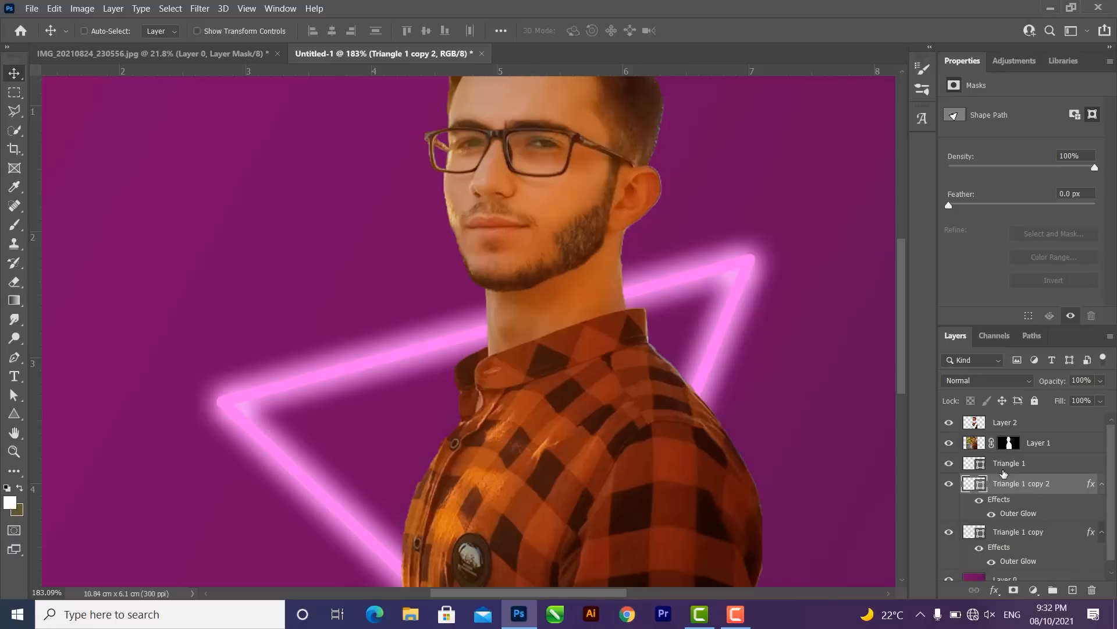
pyautogui.press('Delete')
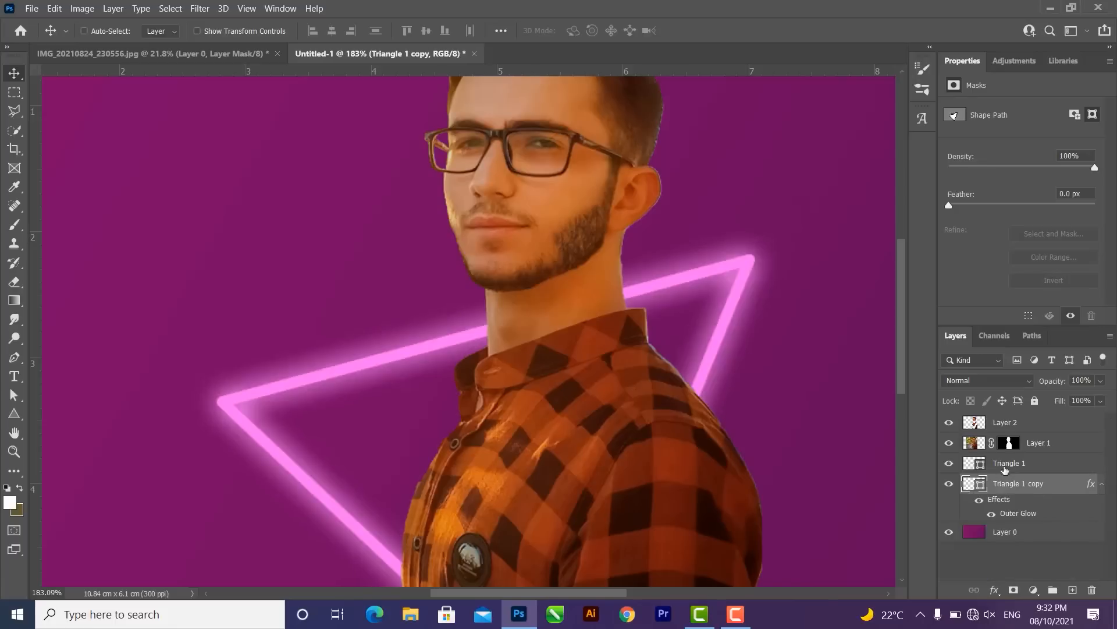
pyautogui.press('Delete')
pyautogui.keyDown('alt'); pyautogui.moveTo(1005, 468); pyautogui.dragTo(1019, 420); pyautogui.keyUp('alt')
# - Rasterize Triangle 1 copy 2 and erase its line and glow where they cross the man's neck and collar
pyautogui.keyDown('alt'); pyautogui.scroll(-2, 640, 411); pyautogui.keyUp('alt')
pyautogui.keyDown('alt'); pyautogui.scroll(6, 634, 408); pyautogui.keyUp('alt')
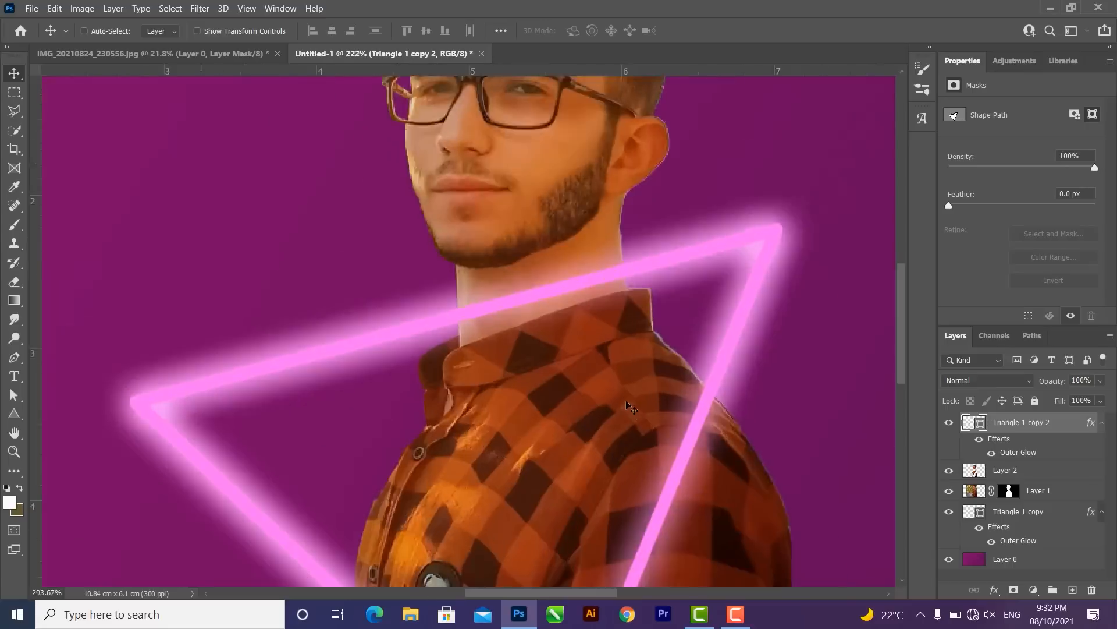
pyautogui.press('e')
pyautogui.click(469, 241)
pyautogui.press('Return')
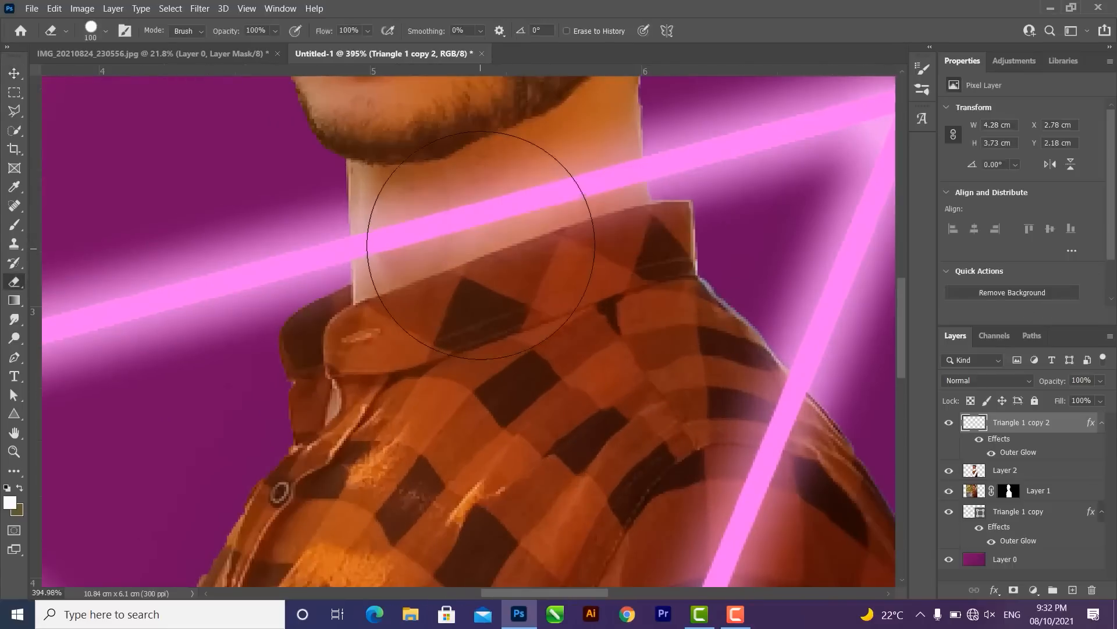
pyautogui.click(469, 240)
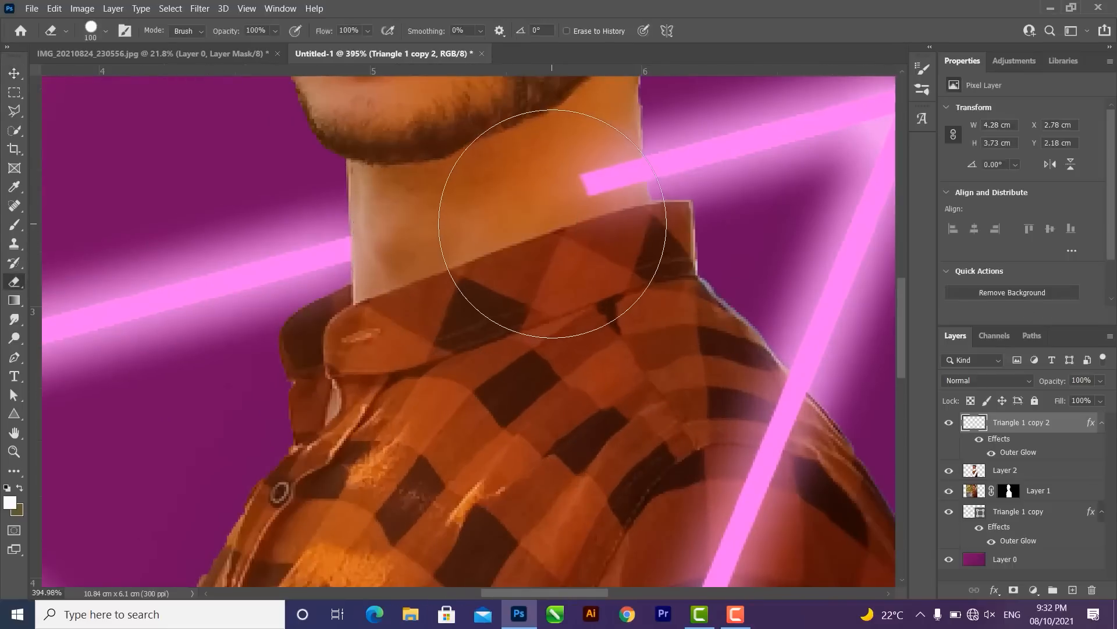
pyautogui.click(530, 177)
# - Erase the doubled glow of Triangle 1 copy 2 outside the body, around the triangle's upper-right and left corners
pyautogui.keyDown('alt'); pyautogui.scroll(-5, 527, 183); pyautogui.keyUp('alt')
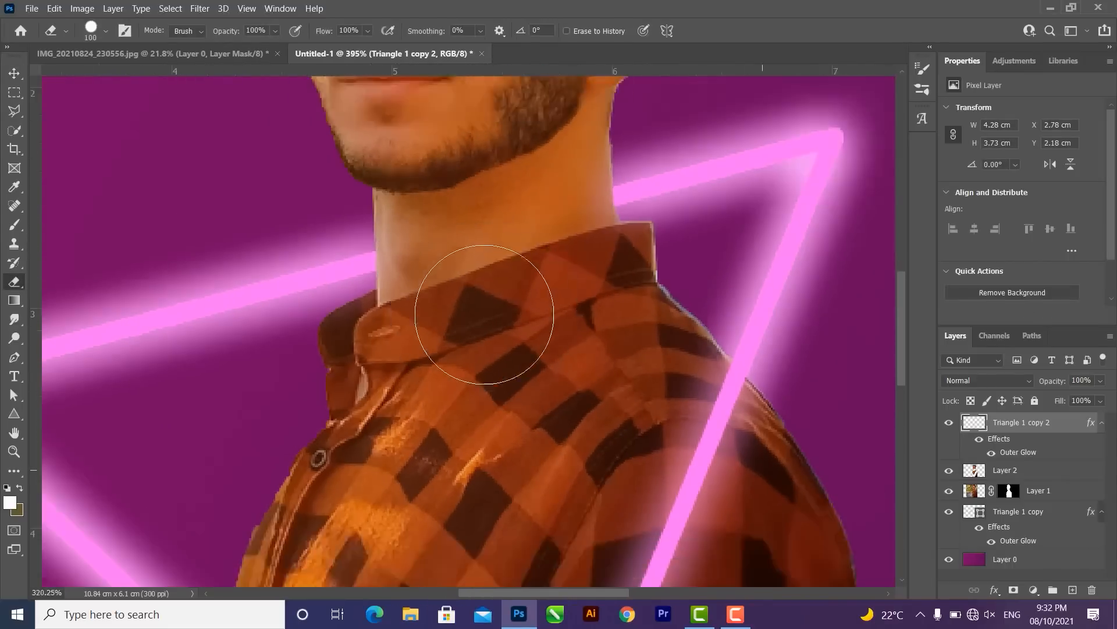
pyautogui.moveTo(514, 268); pyautogui.dragTo(559, 174)
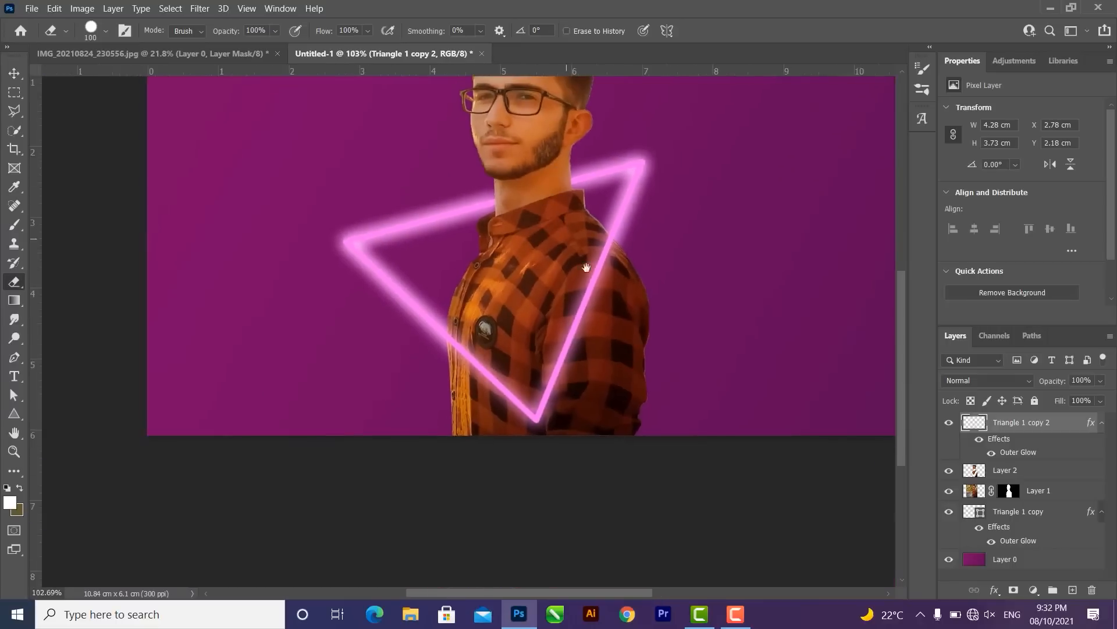
pyautogui.moveTo(587, 267); pyautogui.dragTo(593, 290)
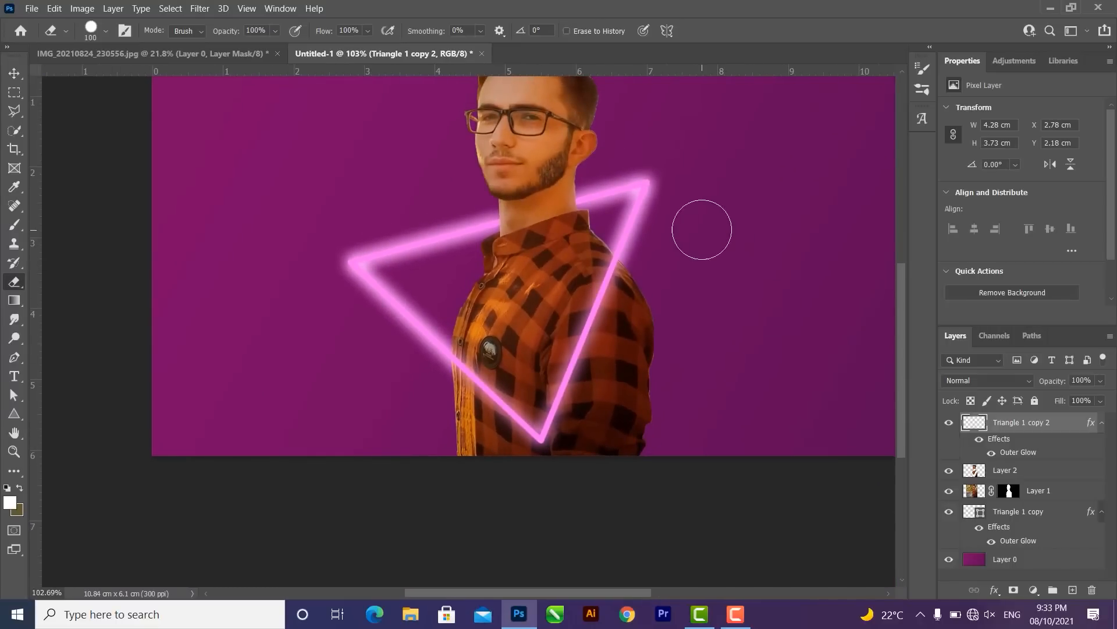
pyautogui.moveTo(654, 178)
pyautogui.mouseDown()
pyautogui.moveTo(642, 246)
pyautogui.moveTo(644, 201)
pyautogui.moveTo(462, 216)
pyautogui.moveTo(373, 260)
pyautogui.moveTo(358, 295)
pyautogui.moveTo(408, 304)
pyautogui.moveTo(435, 326)
pyautogui.moveTo(417, 378)
pyautogui.mouseUp()
pyautogui.hotkey('ctrl', 'z')
pyautogui.moveTo(628, 221)
pyautogui.mouseDown()
pyautogui.moveTo(648, 163)
pyautogui.moveTo(371, 261)
pyautogui.mouseUp()
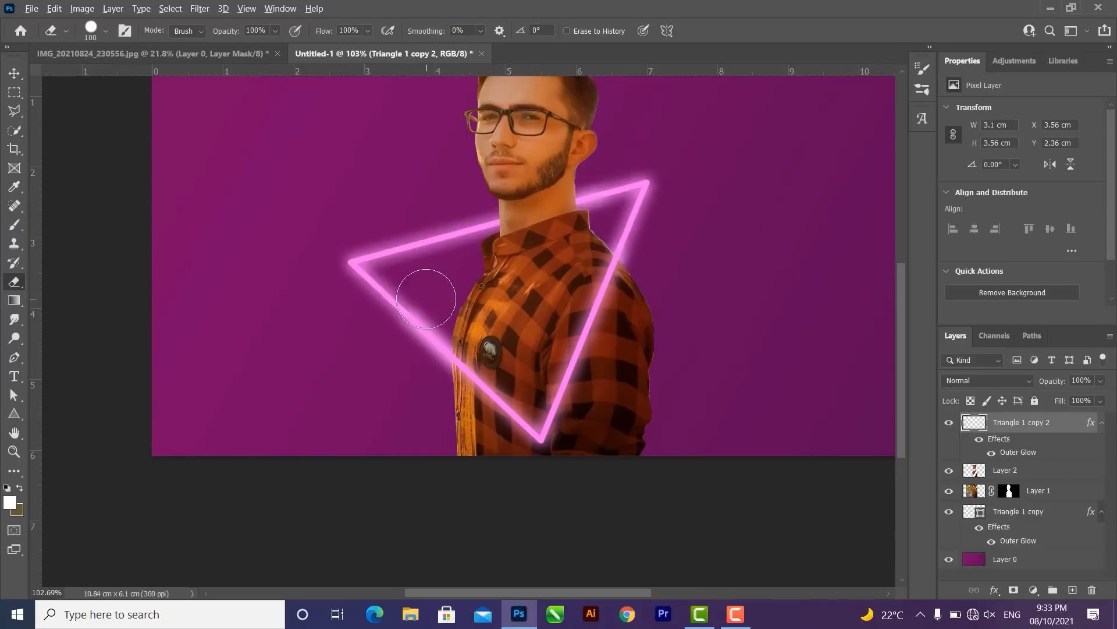
# - Erase the remaining front triangle segments beside the shirt and above the shoulder, keeping only the lines over the shirt
pyautogui.scroll(5, 411, 282)
pyautogui.moveTo(381, 401); pyautogui.dragTo(403, 466)
pyautogui.scroll(-4, 389, 371)
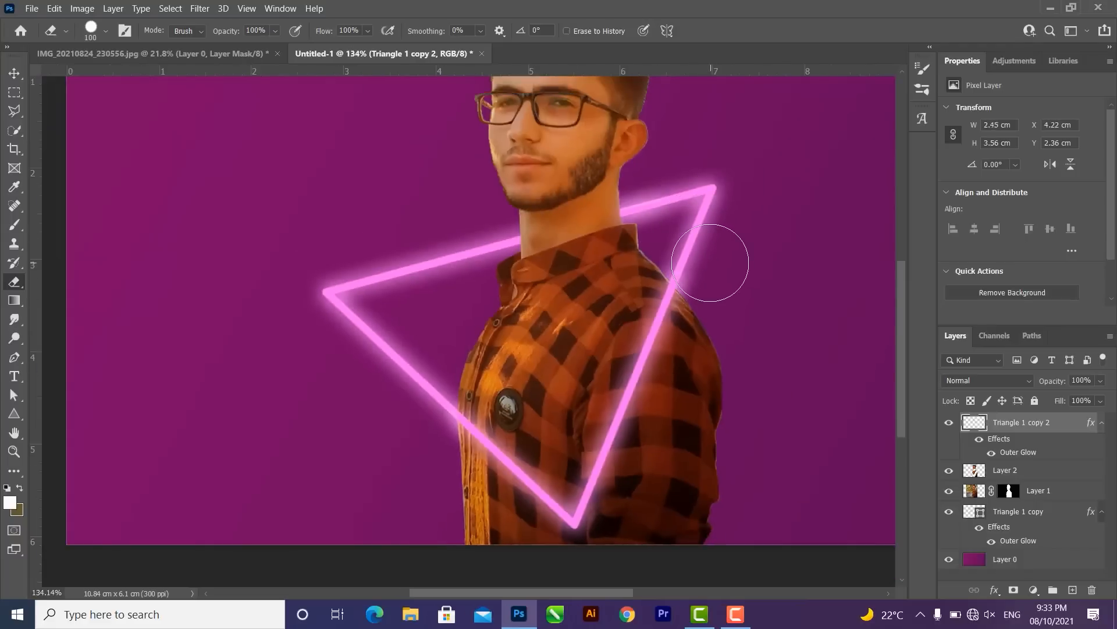
pyautogui.scroll(5, 700, 261)
pyautogui.click(688, 248)
pyautogui.scroll(-5, 792, 237)
pyautogui.press('v')
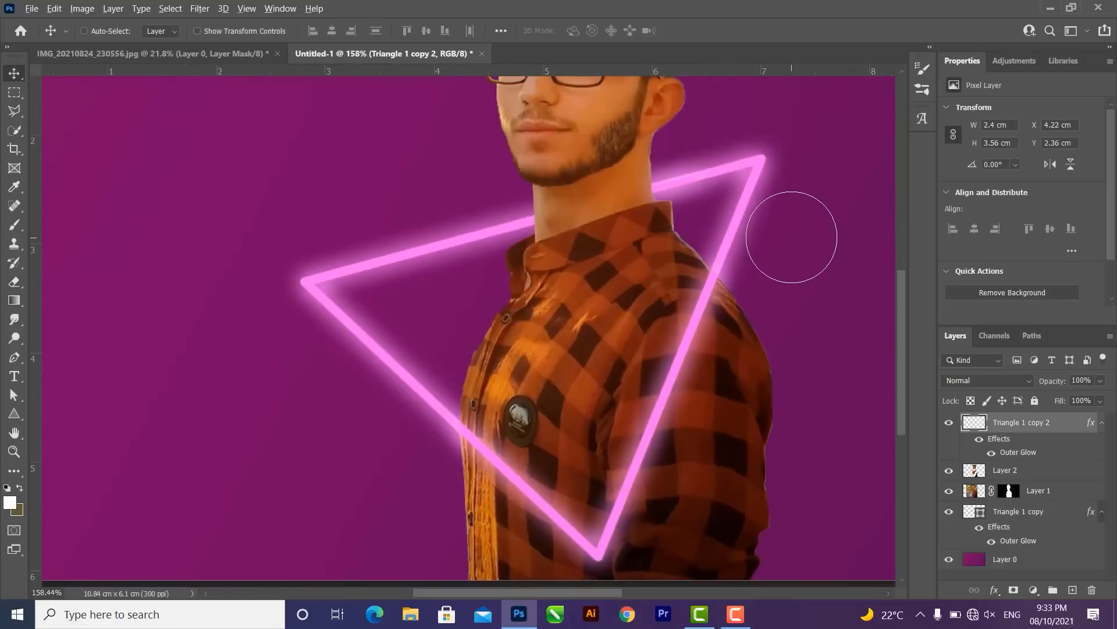
# - Examine how the neon triangle passes behind the neck and in front of the shirt, up close and from afar
pyautogui.scroll(-5, 791, 235)
pyautogui.moveTo(791, 235); pyautogui.dragTo(640, 274)
pyautogui.scroll(3, 642, 277)
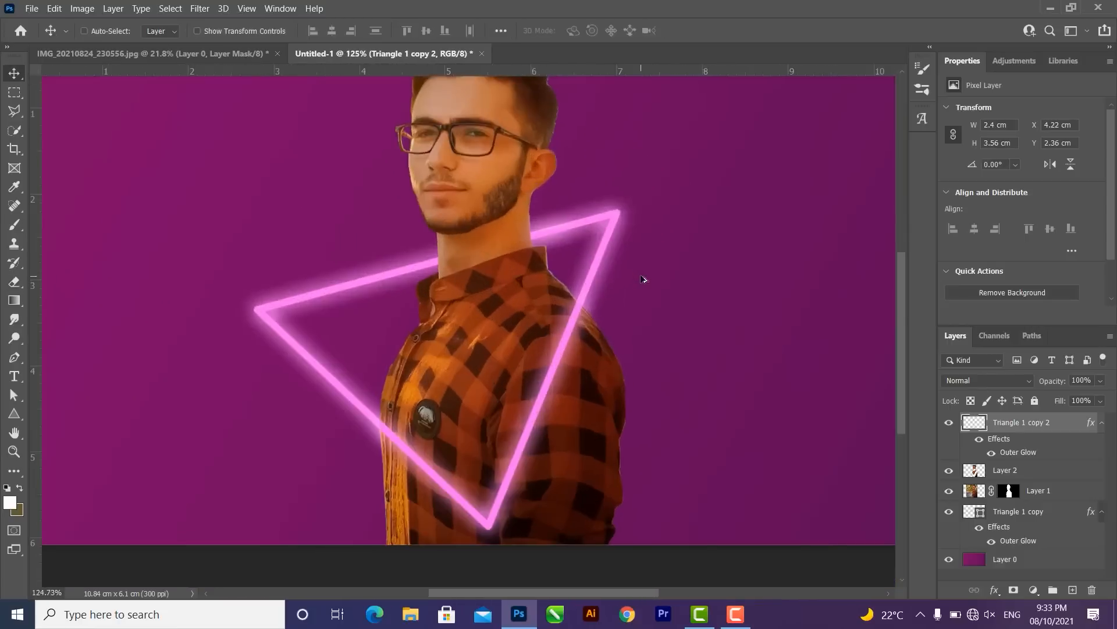
pyautogui.scroll(-2, 643, 279)
pyautogui.scroll(3, 587, 352)
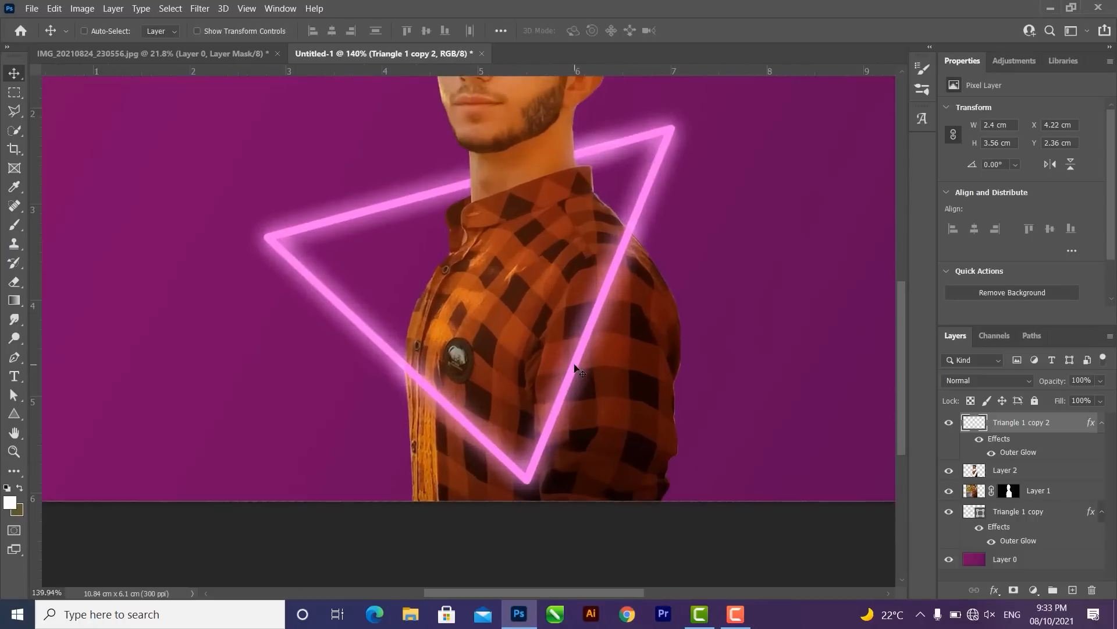
pyautogui.scroll(-2, 574, 366)
pyautogui.moveTo(574, 363); pyautogui.dragTo(569, 432)
pyautogui.hotkey('ctrl', 'z')
pyautogui.moveTo(609, 180); pyautogui.dragTo(621, 293)
pyautogui.scroll(3, 627, 153)
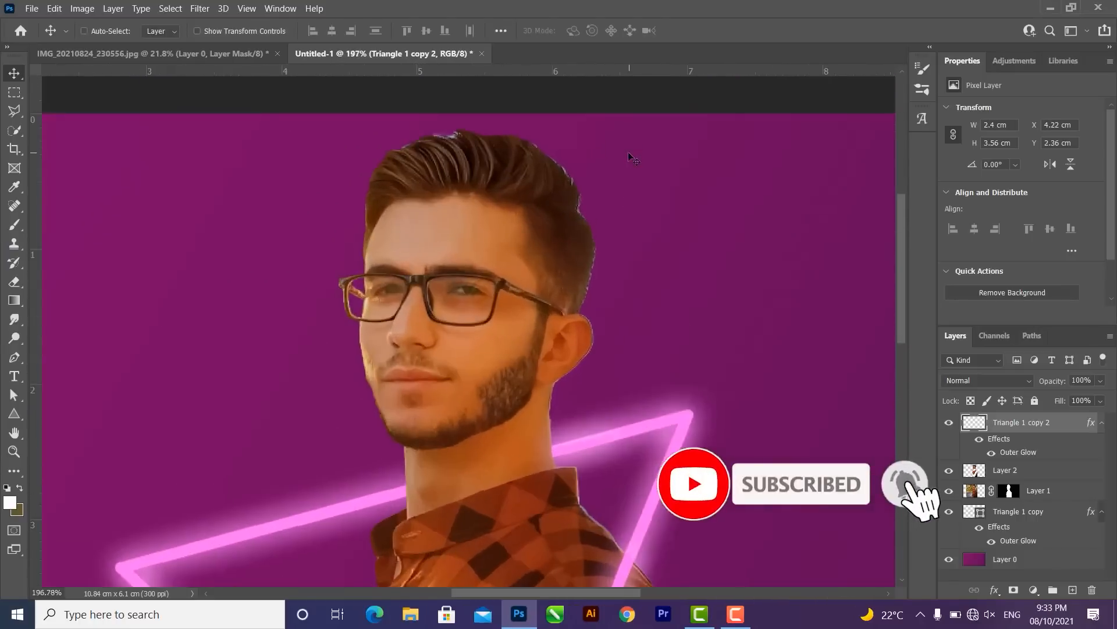
pyautogui.scroll(-2, 628, 154)
pyautogui.scroll(-2, 627, 169)
pyautogui.moveTo(624, 184); pyautogui.dragTo(600, 231)
pyautogui.scroll(2, 599, 234)
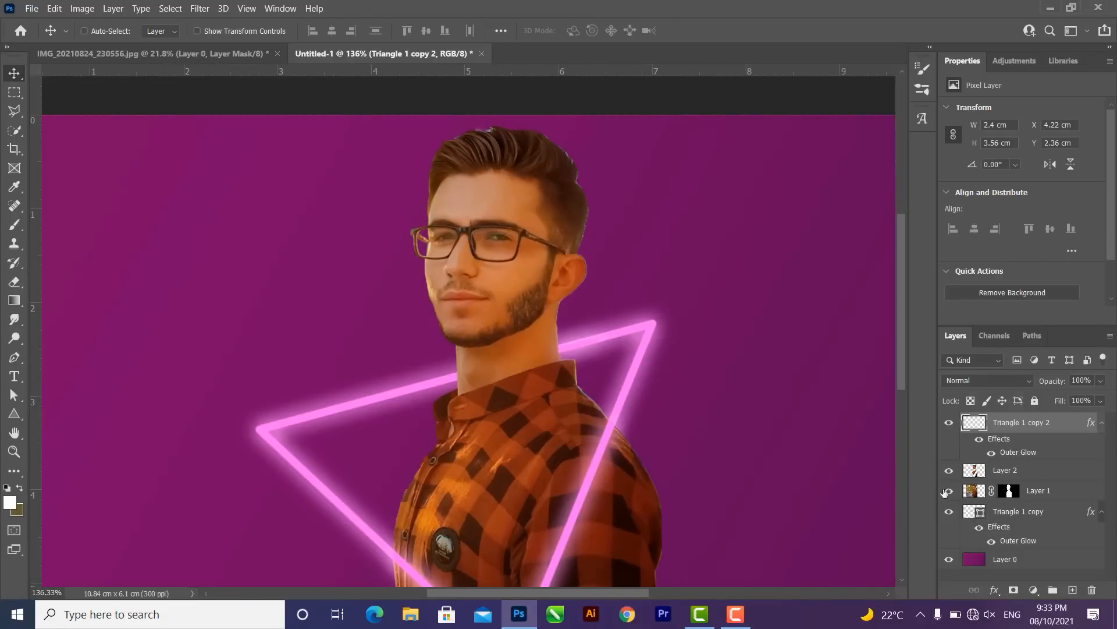
# - Set the Brush tool to the Soft Round Pressure Size preset
pyautogui.press('b')
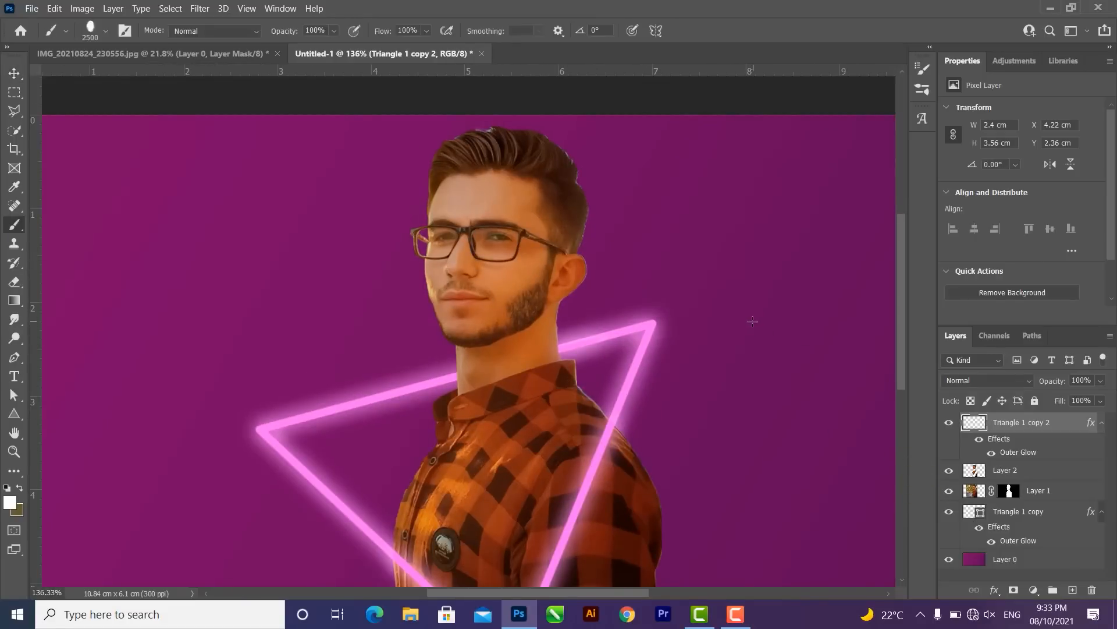
pyautogui.click(23, 223)
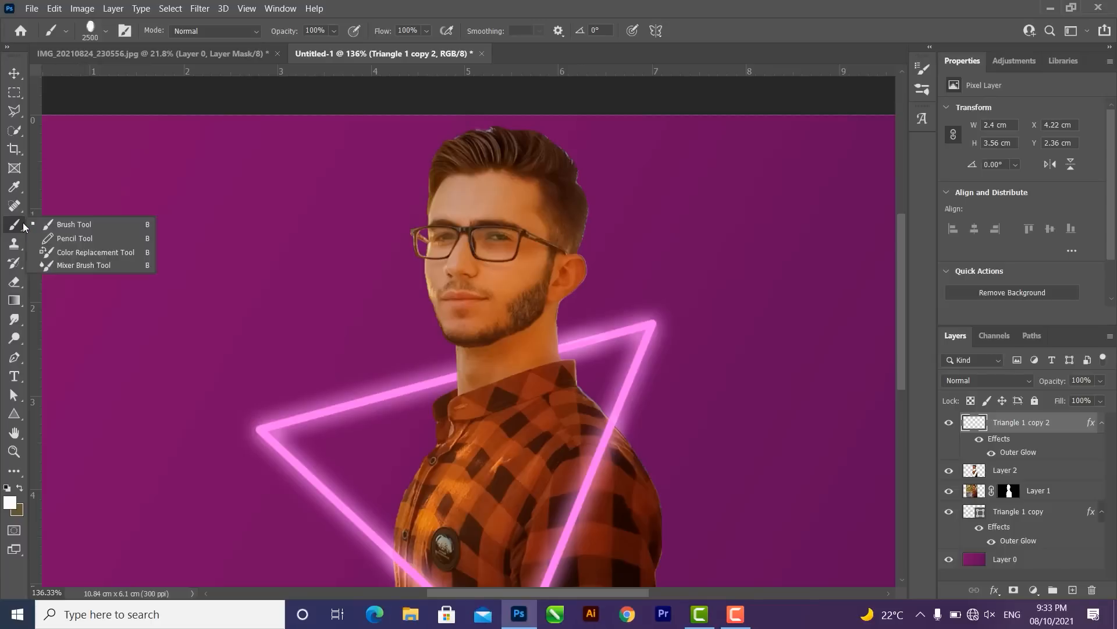
pyautogui.click(76, 224)
pyautogui.click(100, 35)
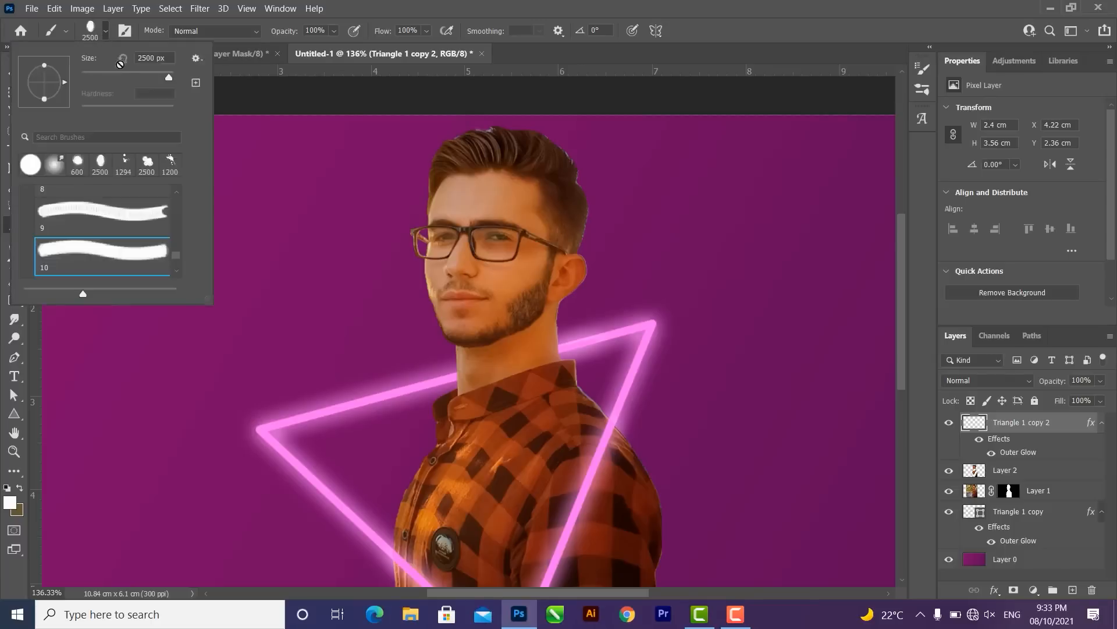
pyautogui.click(30, 164)
pyautogui.click(60, 170)
pyautogui.click(146, 232)
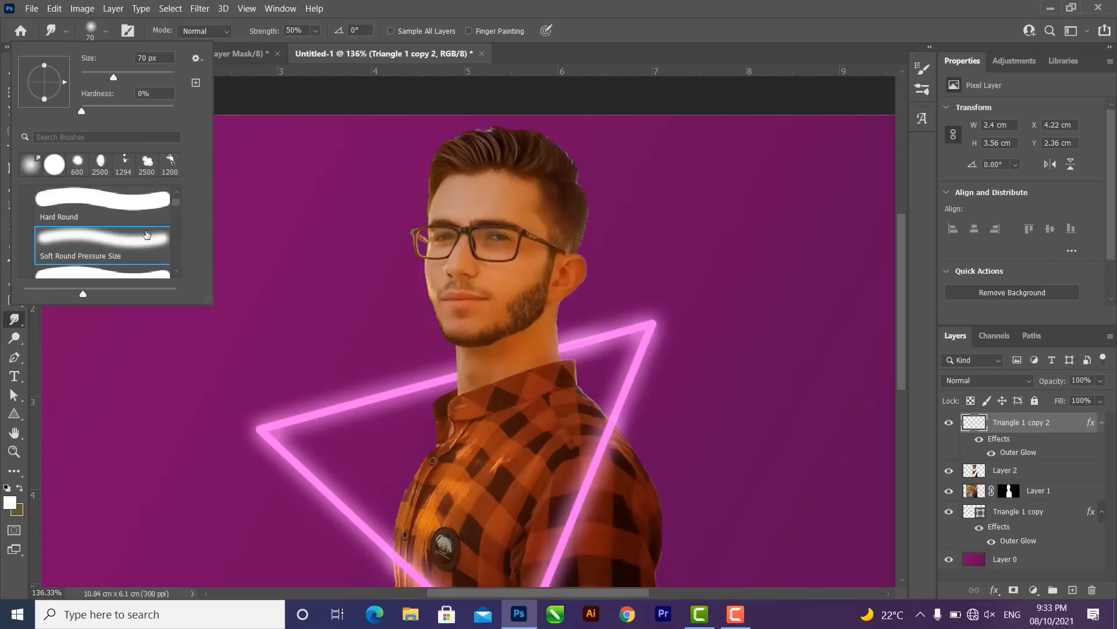
pyautogui.click(64, 30)
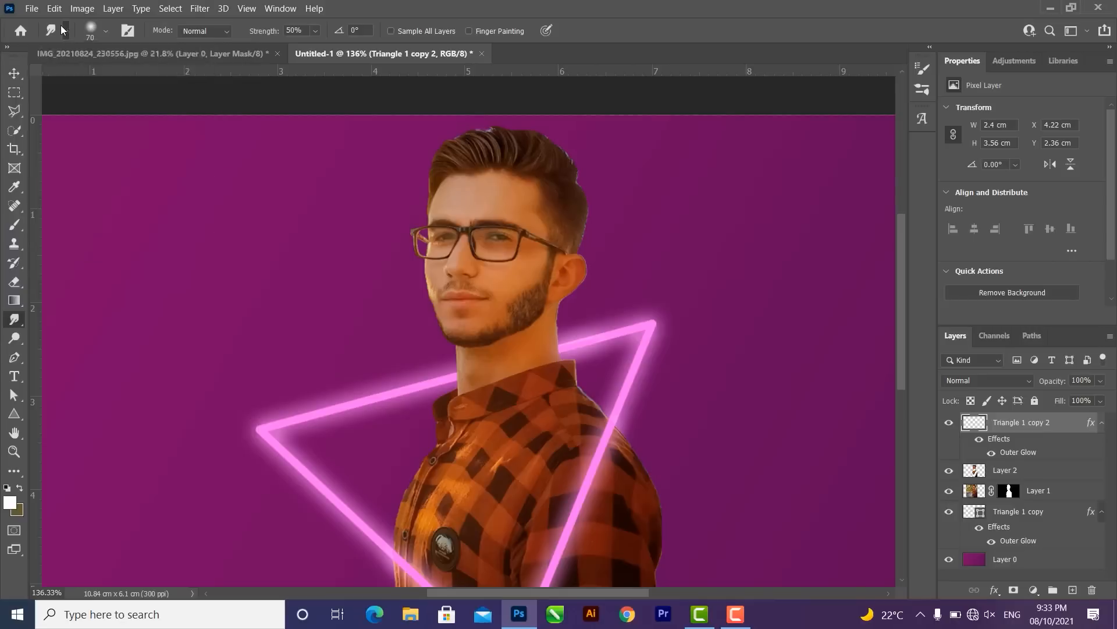
pyautogui.click(14, 224)
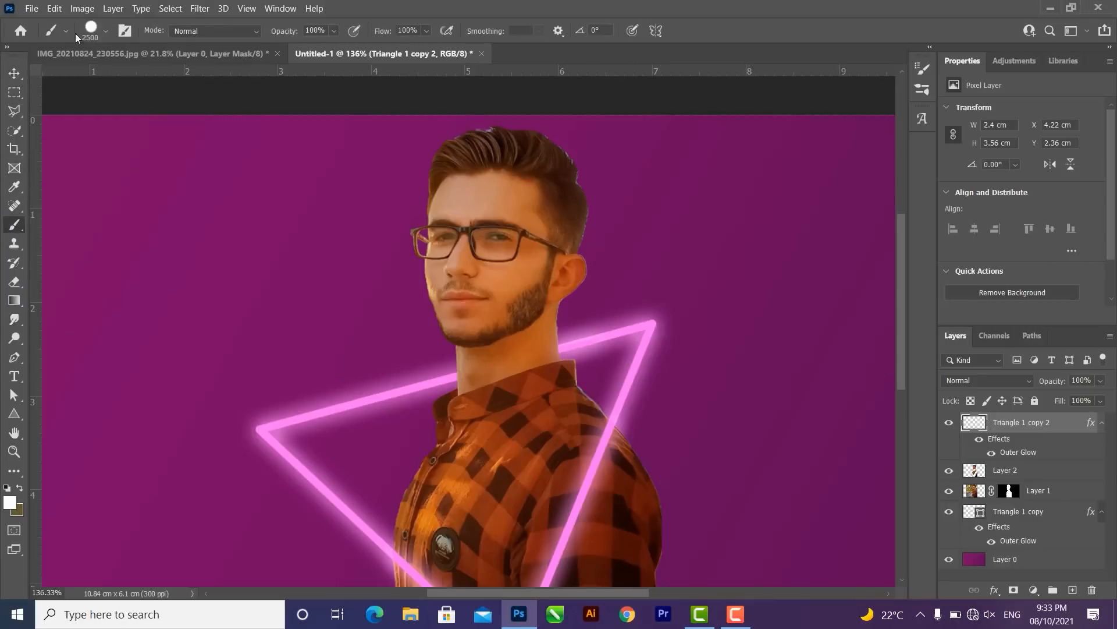
pyautogui.click(88, 29)
pyautogui.click(131, 238)
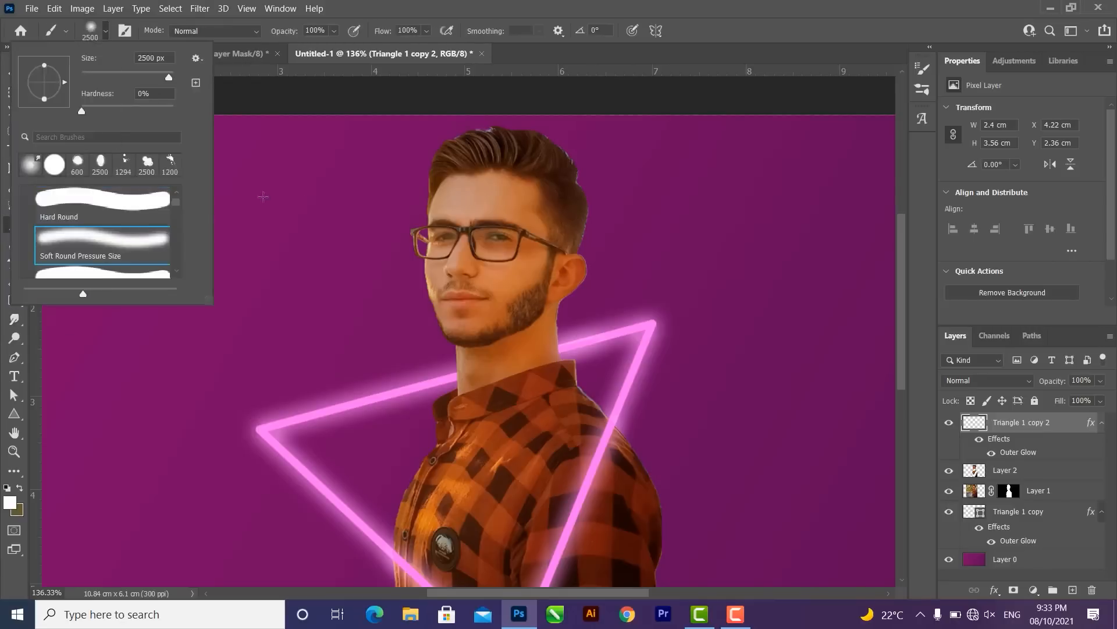
pyautogui.click(310, 187)
pyautogui.click(310, 188)
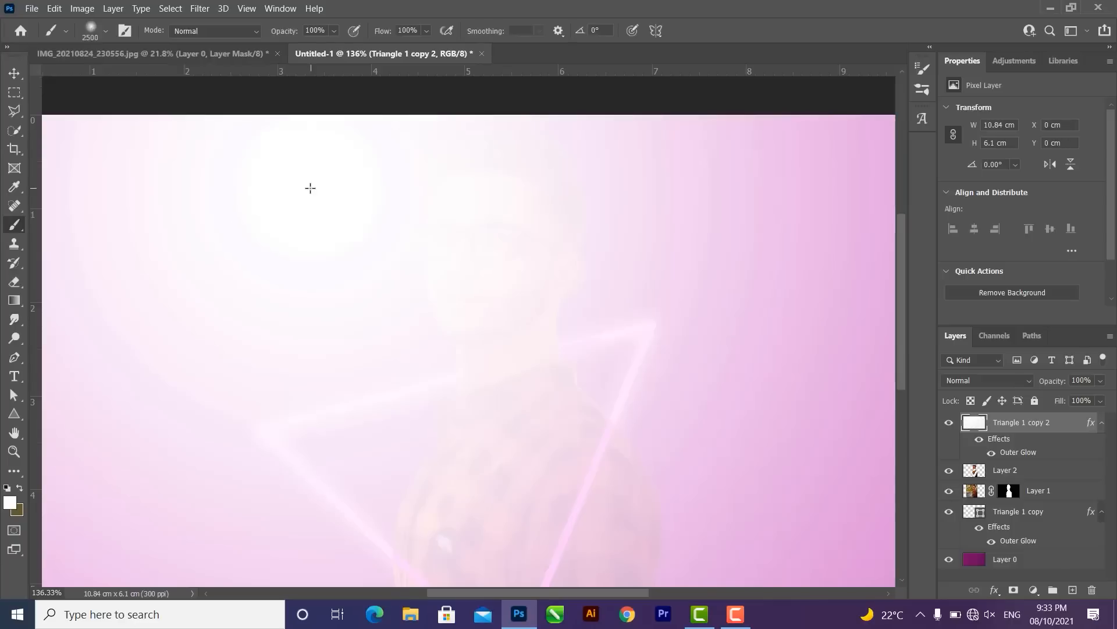
pyautogui.hotkey('ctrl', 'z')
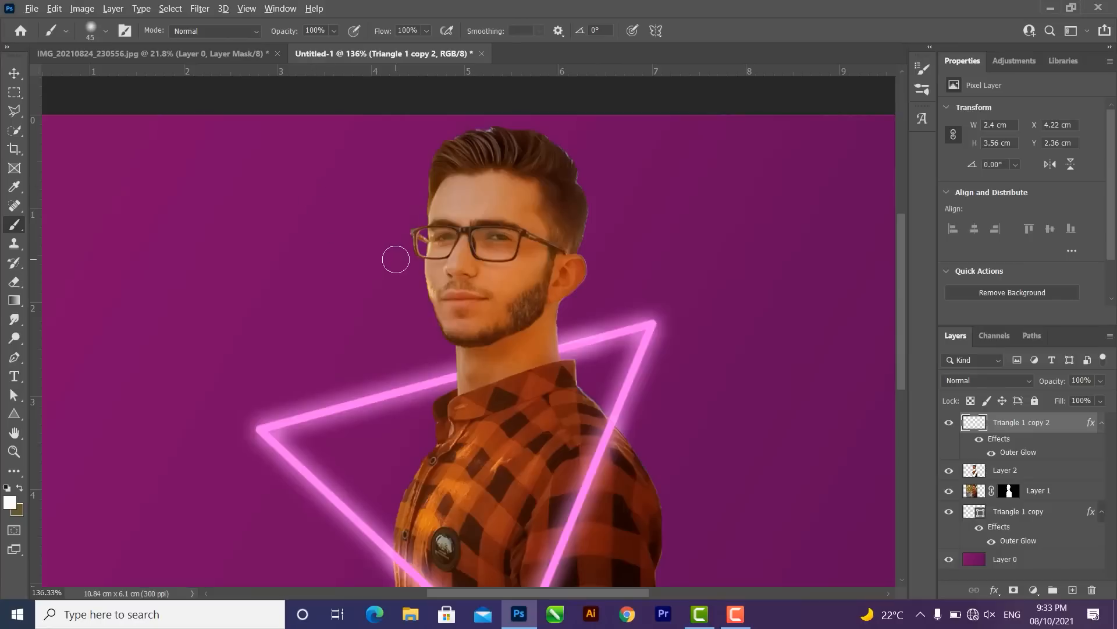
# - Sample the neon triangle's pink as the foreground colour and make it slightly darker
pyautogui.scroll(3, 396, 259)
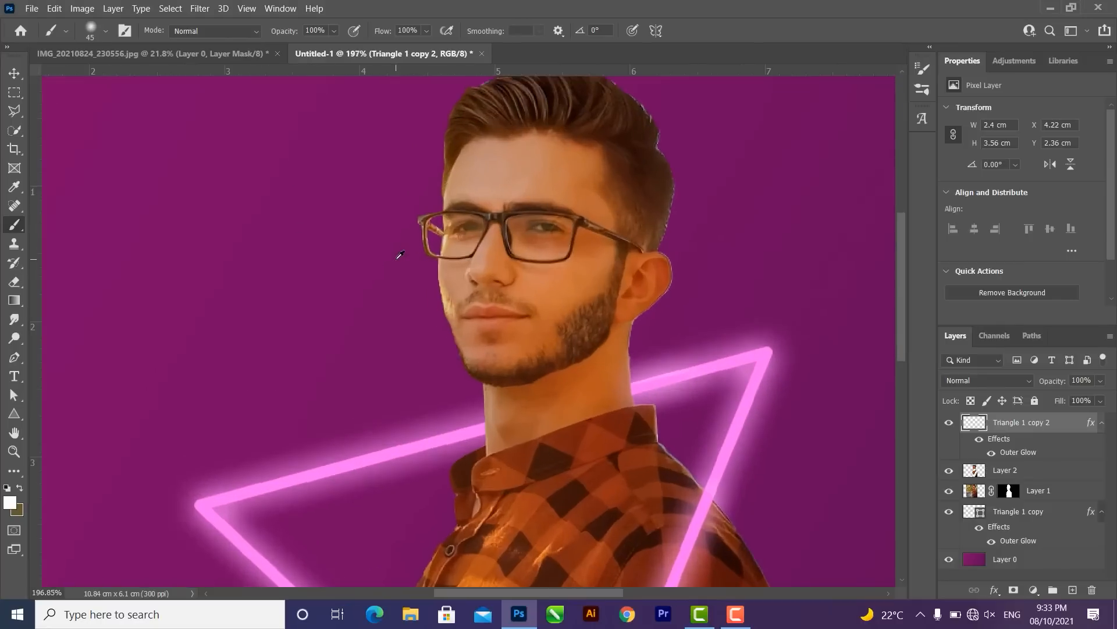
pyautogui.click(11, 504)
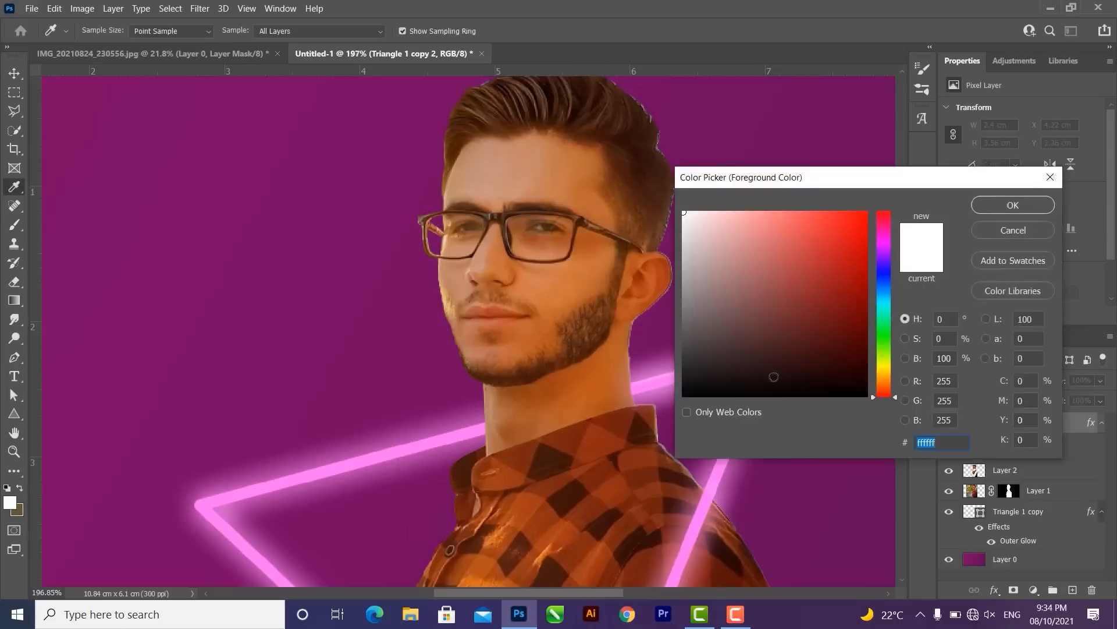
pyautogui.click(668, 382)
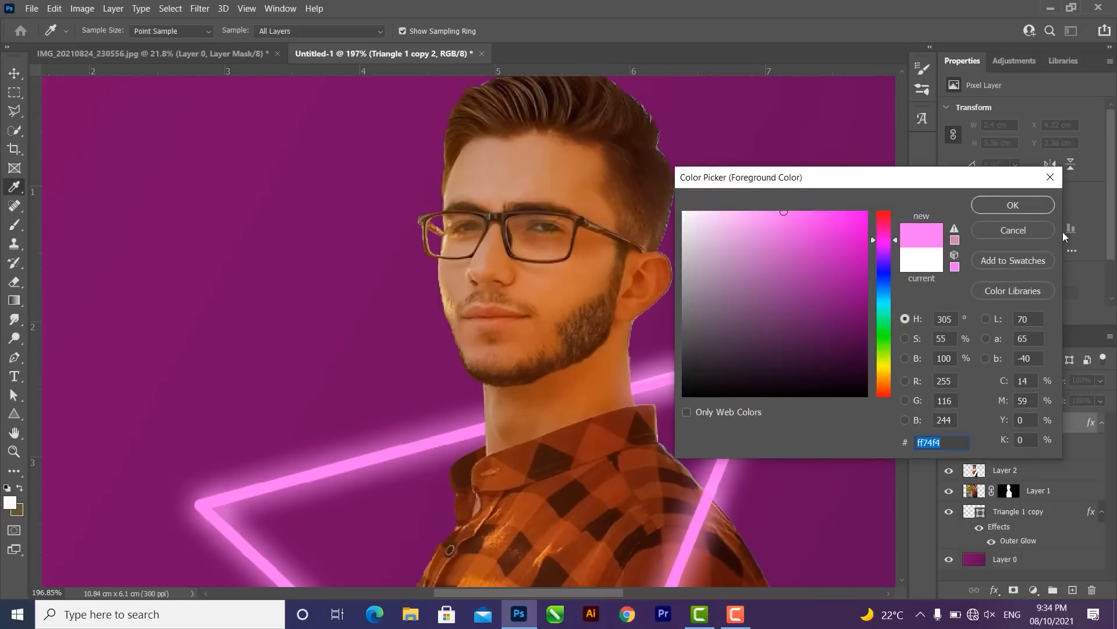
pyautogui.click(784, 224)
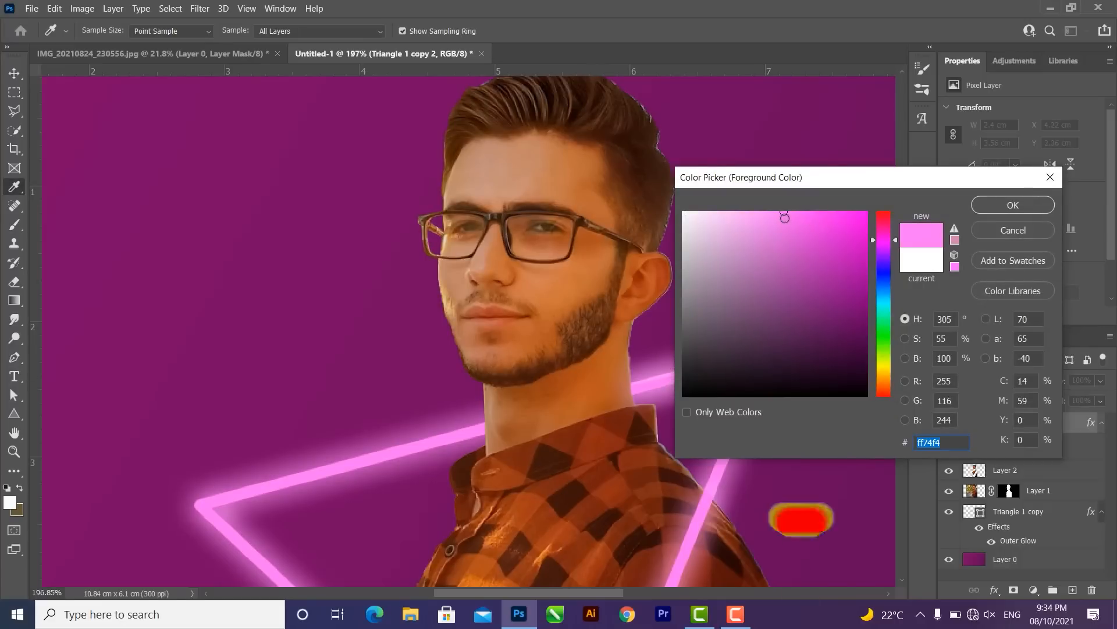
pyautogui.click(996, 209)
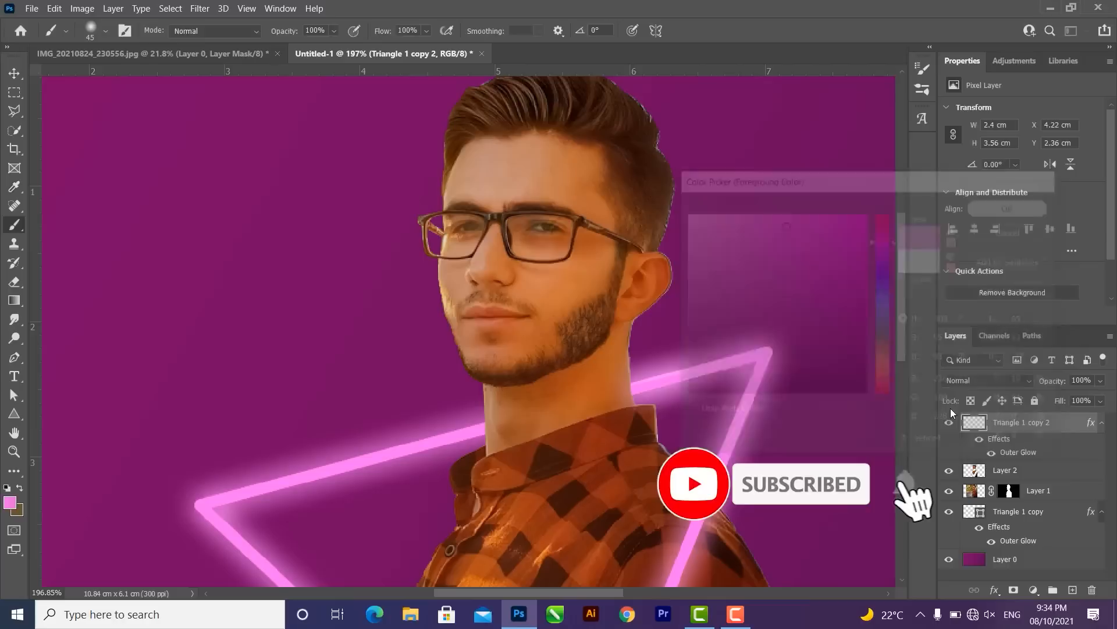
# - Add a new layer above Triangle 1 copy 2 and load Layer 1's mask as a selection
pyautogui.click(1072, 590)
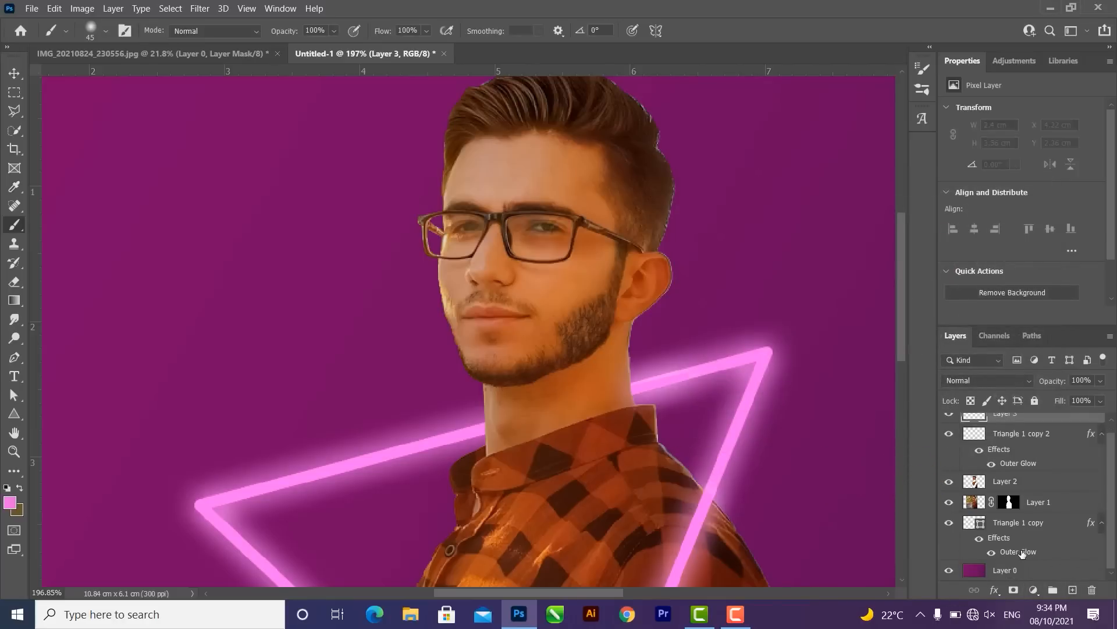
pyautogui.keyDown('ctrl'); pyautogui.click(1011, 504); pyautogui.keyUp('ctrl')
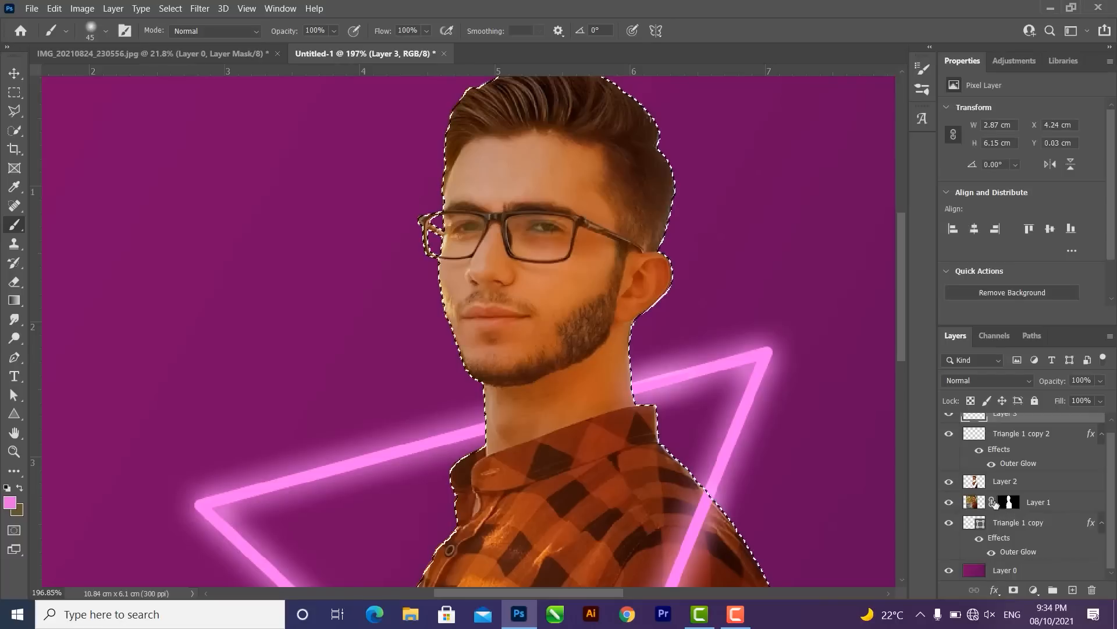
# - Enlarge the brush to 500 px and brush a faint pink glow onto the outer edges of the man's body
pyautogui.scroll(3, 493, 266)
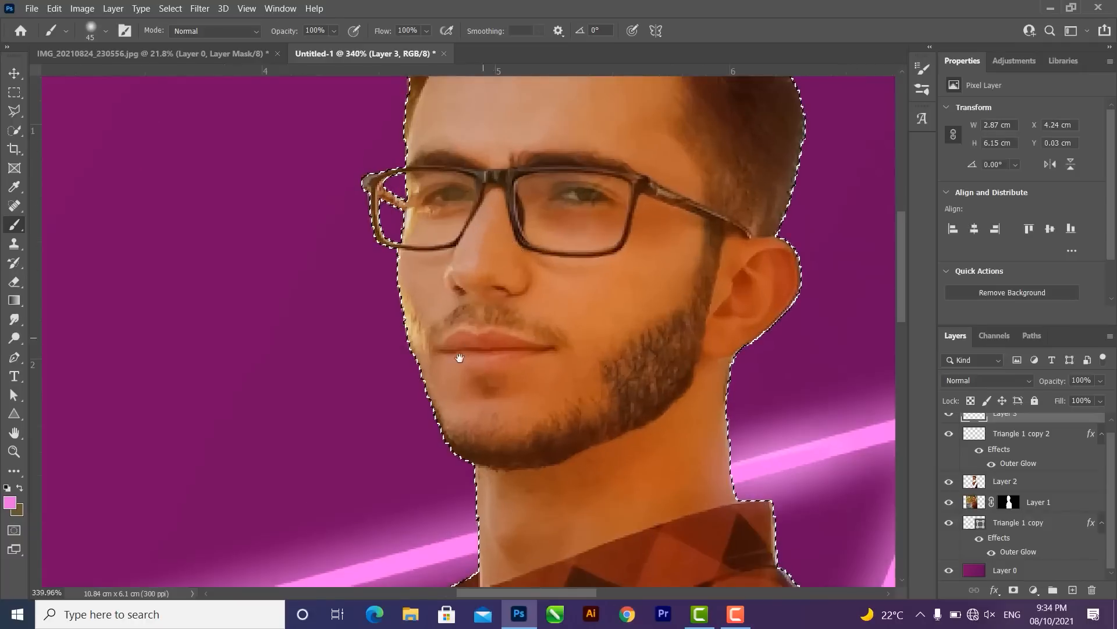
pyautogui.moveTo(443, 412); pyautogui.dragTo(509, 186)
pyautogui.moveTo(409, 515)
pyautogui.mouseDown()
pyautogui.moveTo(470, 323)
pyautogui.moveTo(487, 233)
pyautogui.moveTo(474, 207)
pyautogui.mouseUp()
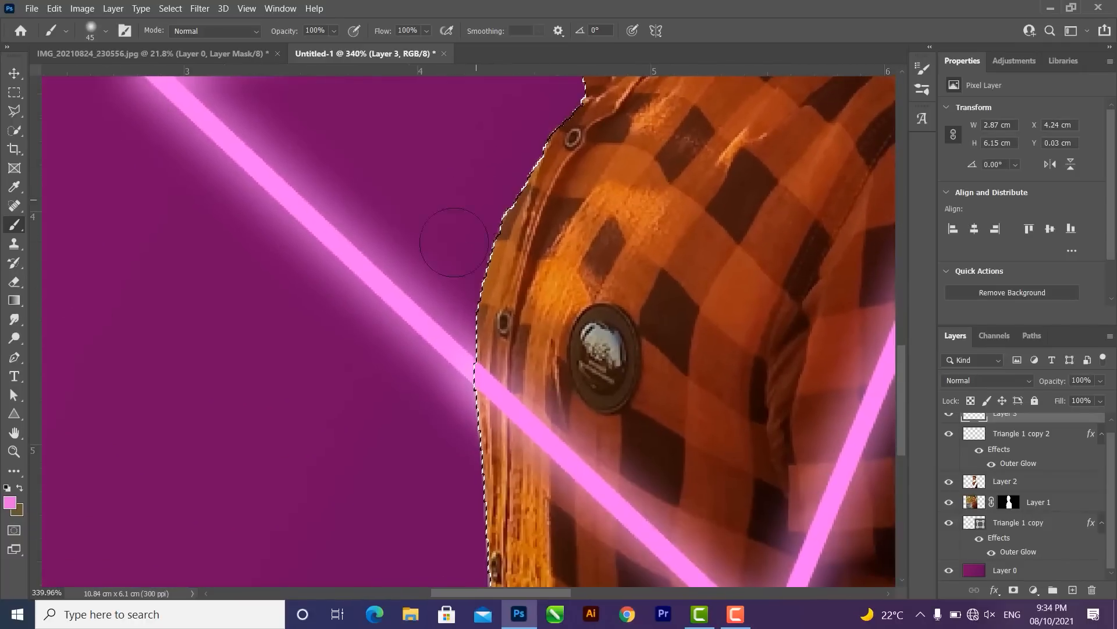
pyautogui.press(']')
pyautogui.press(']')
pyautogui.press(']')
pyautogui.press(']')
pyautogui.press(']')
pyautogui.press(']')
pyautogui.press(']')
pyautogui.press(']')
pyautogui.press(']')
pyautogui.press(']')
pyautogui.press(']')
pyautogui.scroll(-5, 318, 335)
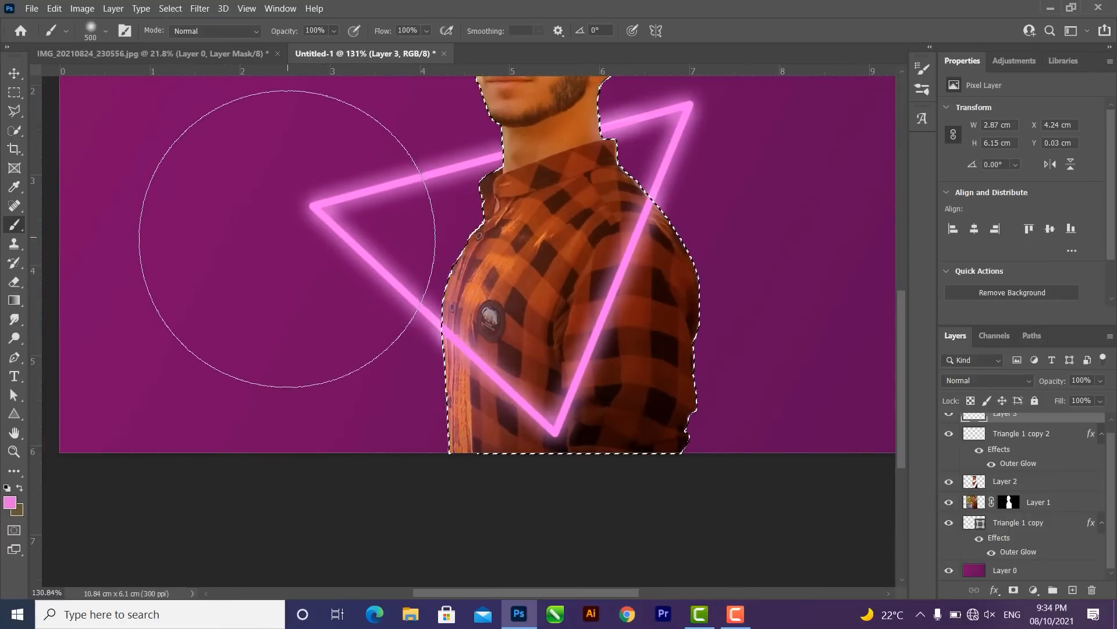
pyautogui.moveTo(551, 336); pyautogui.dragTo(421, 365)
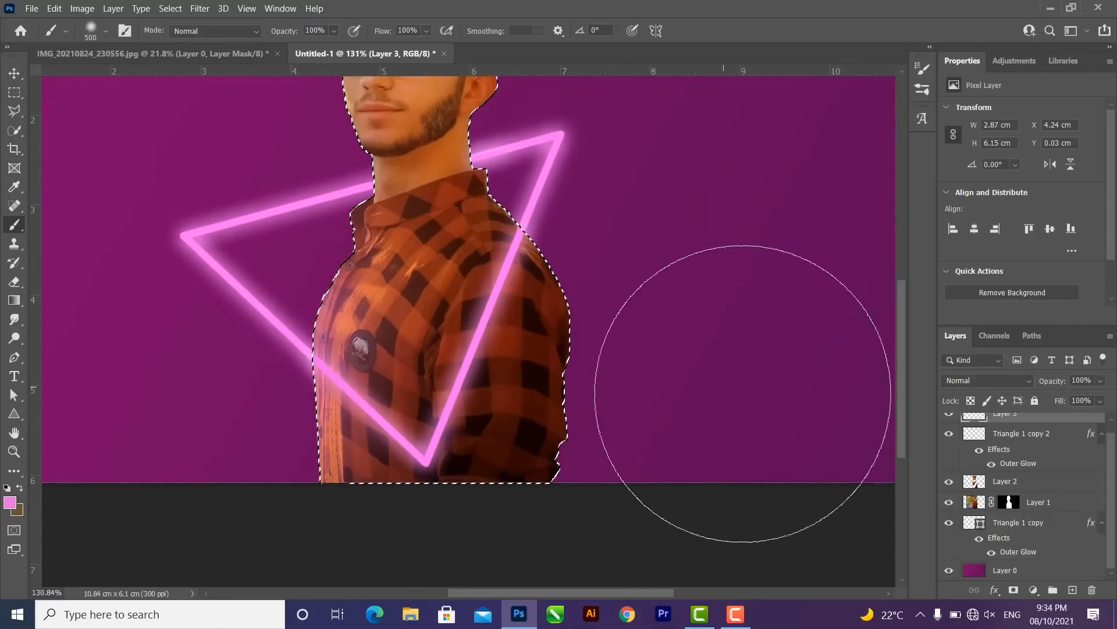
pyautogui.moveTo(725, 237)
pyautogui.mouseDown()
pyautogui.moveTo(742, 396)
pyautogui.moveTo(715, 351)
pyautogui.mouseUp()
pyautogui.moveTo(701, 275); pyautogui.dragTo(714, 374)
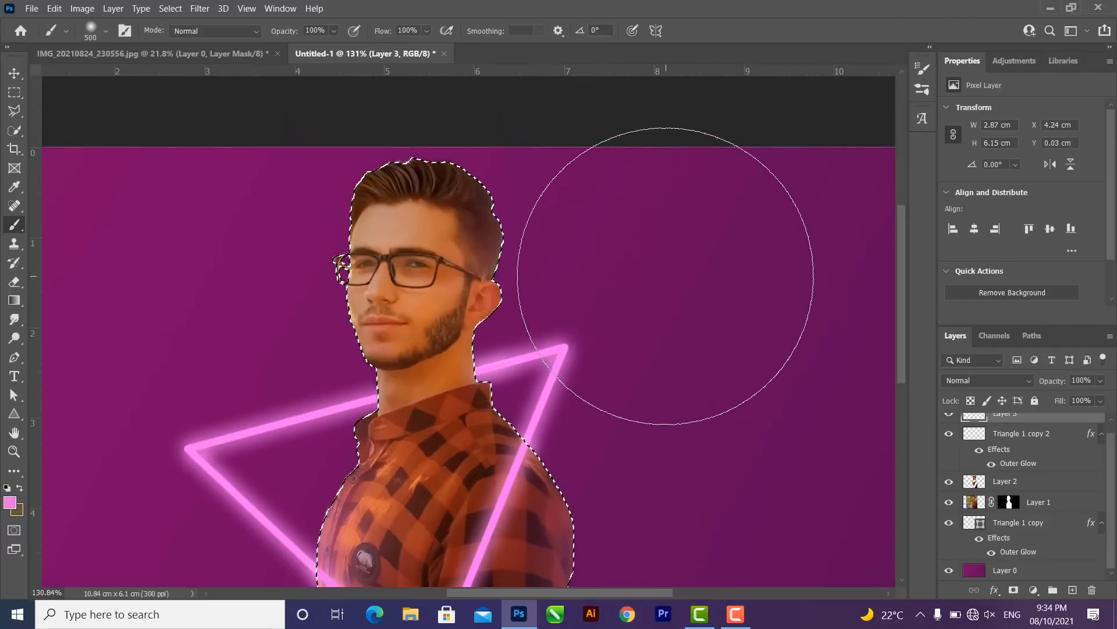
# - With a 50 px brush, paint pink light along the ear, the back of the neck, the shoulder and the sleeve's outer edge
pyautogui.press('[')
pyautogui.press('[')
pyautogui.press('[')
pyautogui.press('[')
pyautogui.press('[')
pyautogui.press('[')
pyautogui.press('[')
pyautogui.press('[')
pyautogui.press('[')
pyautogui.press('[')
pyautogui.press('[')
pyautogui.press('[')
pyautogui.press('[')
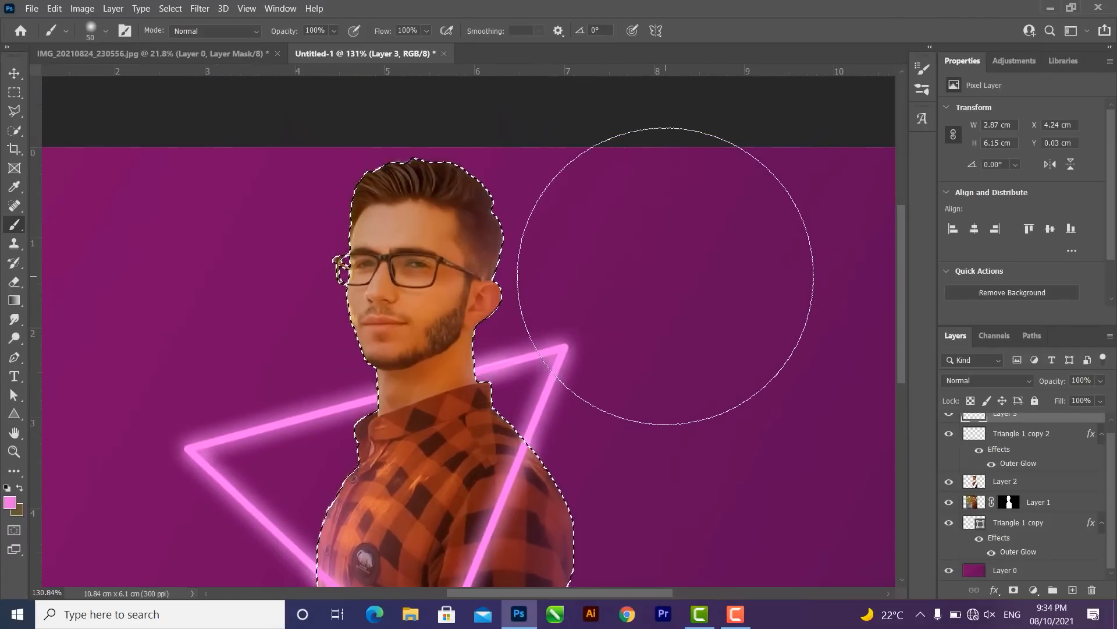
pyautogui.scroll(5, 666, 275)
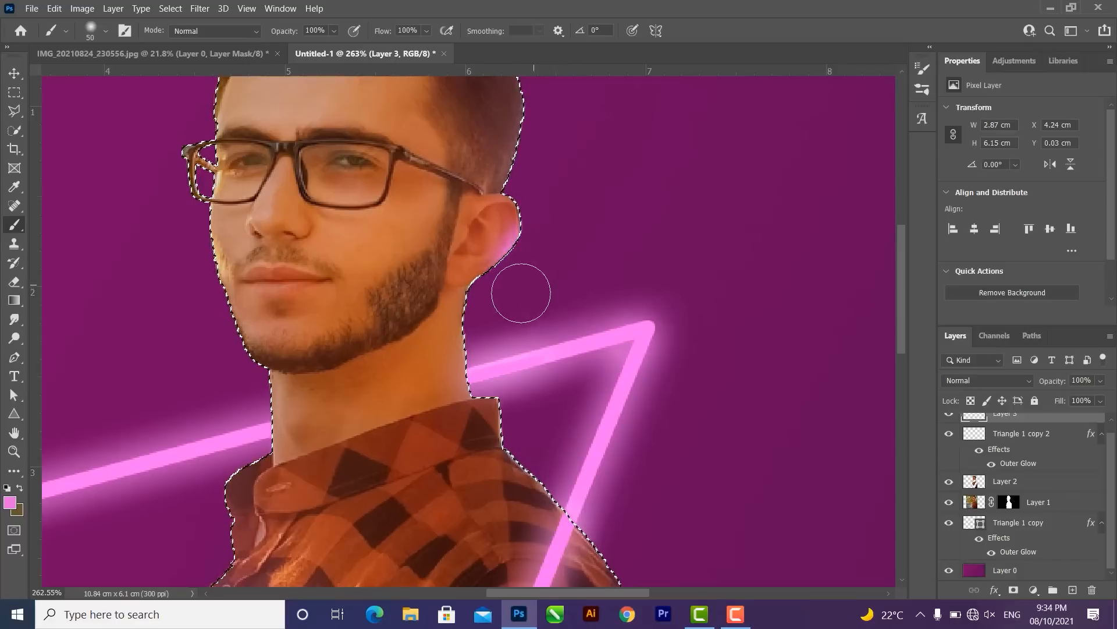
pyautogui.moveTo(515, 292)
pyautogui.mouseDown()
pyautogui.moveTo(499, 299)
pyautogui.moveTo(487, 337)
pyautogui.moveTo(500, 364)
pyautogui.mouseUp()
pyautogui.moveTo(560, 386)
pyautogui.mouseDown()
pyautogui.moveTo(523, 386)
pyautogui.moveTo(529, 434)
pyautogui.moveTo(579, 449)
pyautogui.moveTo(544, 218)
pyautogui.moveTo(649, 416)
pyautogui.moveTo(614, 184)
pyautogui.mouseUp()
pyautogui.moveTo(619, 231)
pyautogui.mouseDown()
pyautogui.moveTo(636, 332)
pyautogui.moveTo(636, 154)
pyautogui.mouseUp()
pyautogui.moveTo(621, 226)
pyautogui.mouseDown()
pyautogui.moveTo(638, 317)
pyautogui.moveTo(621, 386)
pyautogui.moveTo(572, 316)
pyautogui.mouseUp()
pyautogui.moveTo(496, 239); pyautogui.dragTo(632, 233)
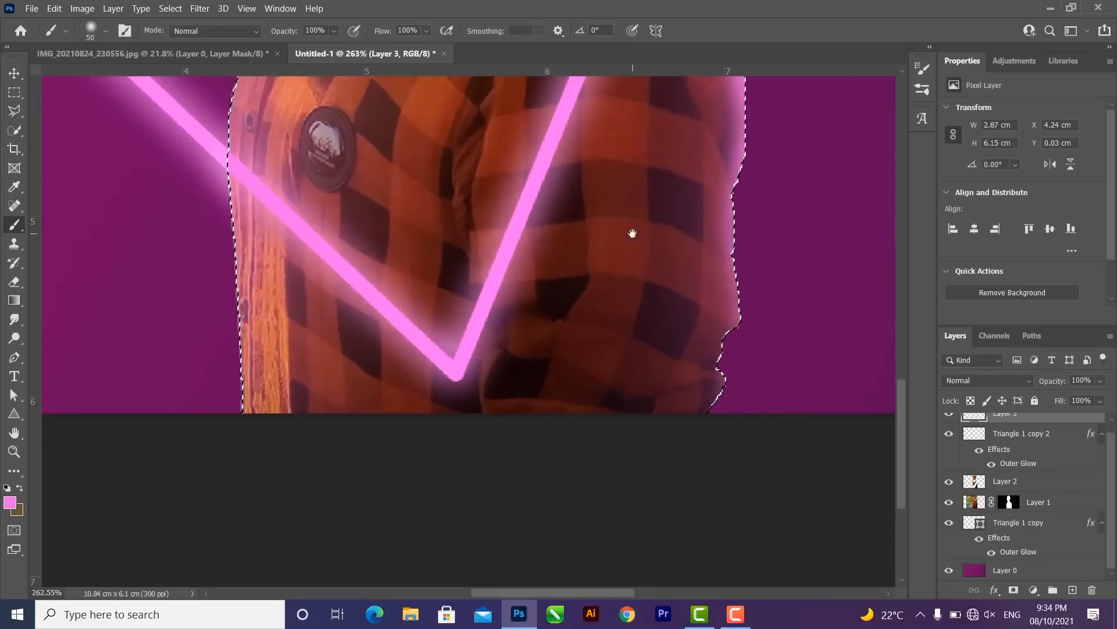
# - Set the background colour to black (000000) and add a new layer above Layer 3
pyautogui.scroll(-1, 586, 259)
pyautogui.moveTo(619, 134); pyautogui.dragTo(691, 305)
pyautogui.moveTo(447, 287); pyautogui.dragTo(475, 245)
pyautogui.scroll(4, 469, 297)
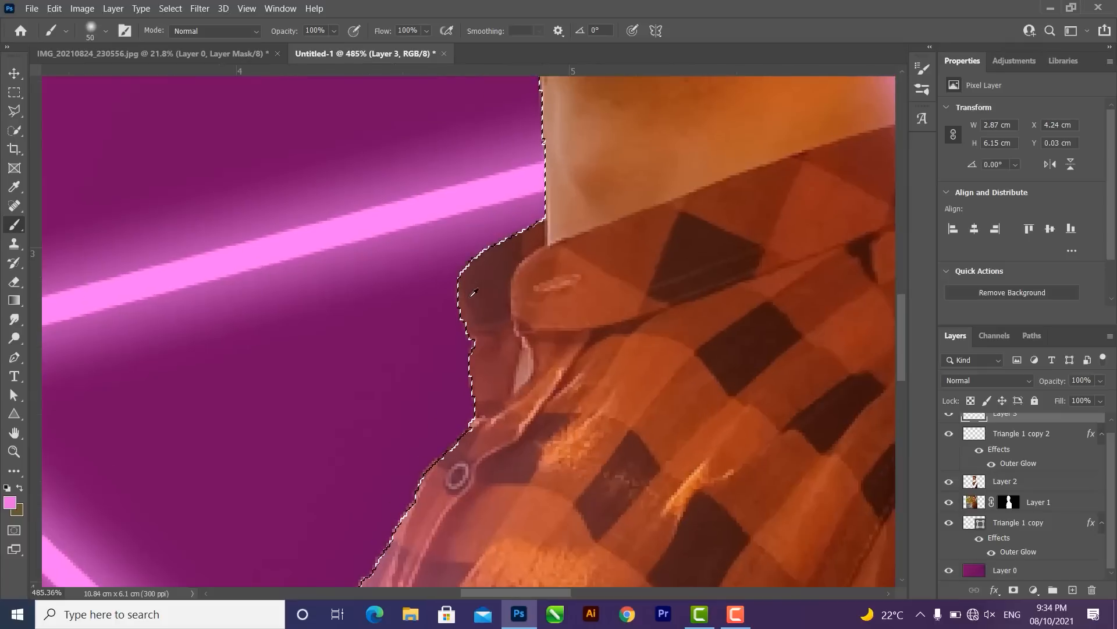
pyautogui.press('s')
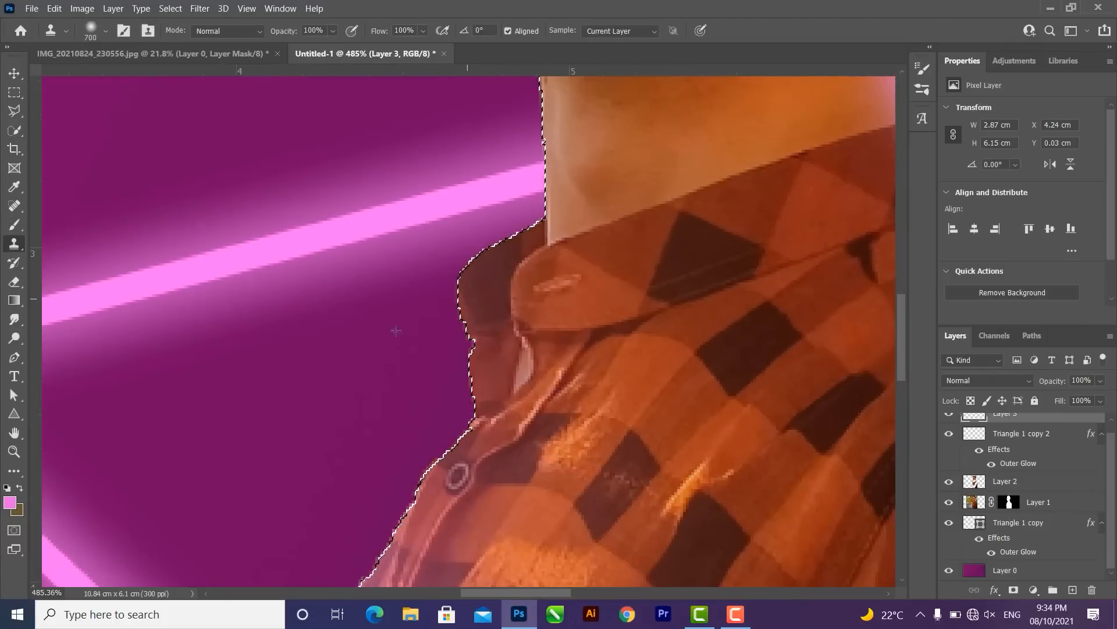
pyautogui.click(19, 512)
pyautogui.moveTo(780, 309); pyautogui.dragTo(957, 418)
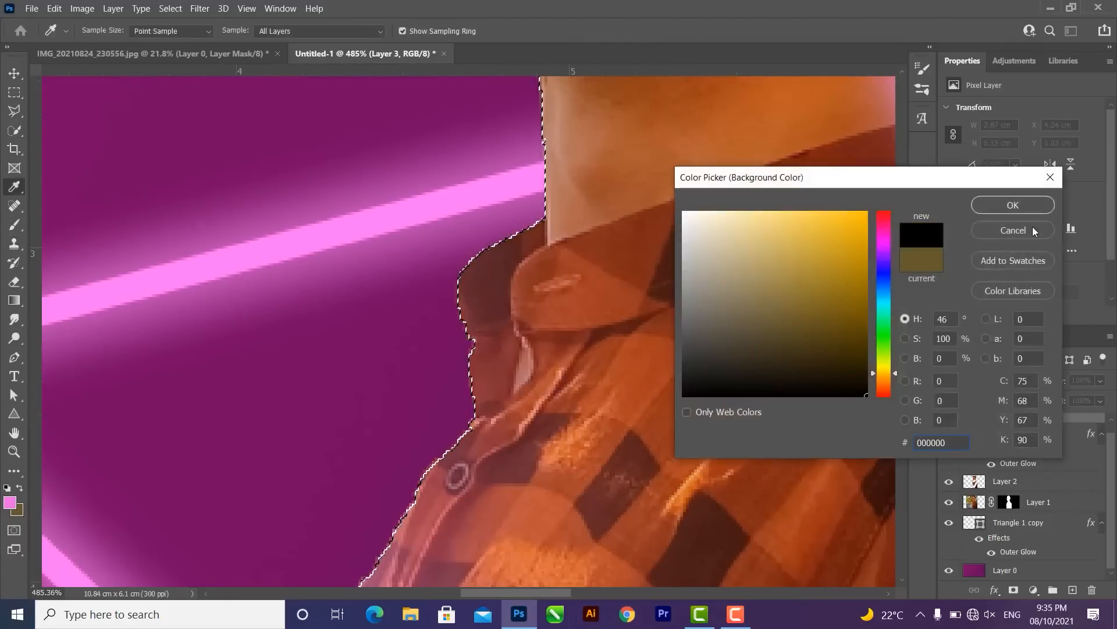
pyautogui.click(1029, 205)
pyautogui.hotkey('ctrl', 'shift', 'n')
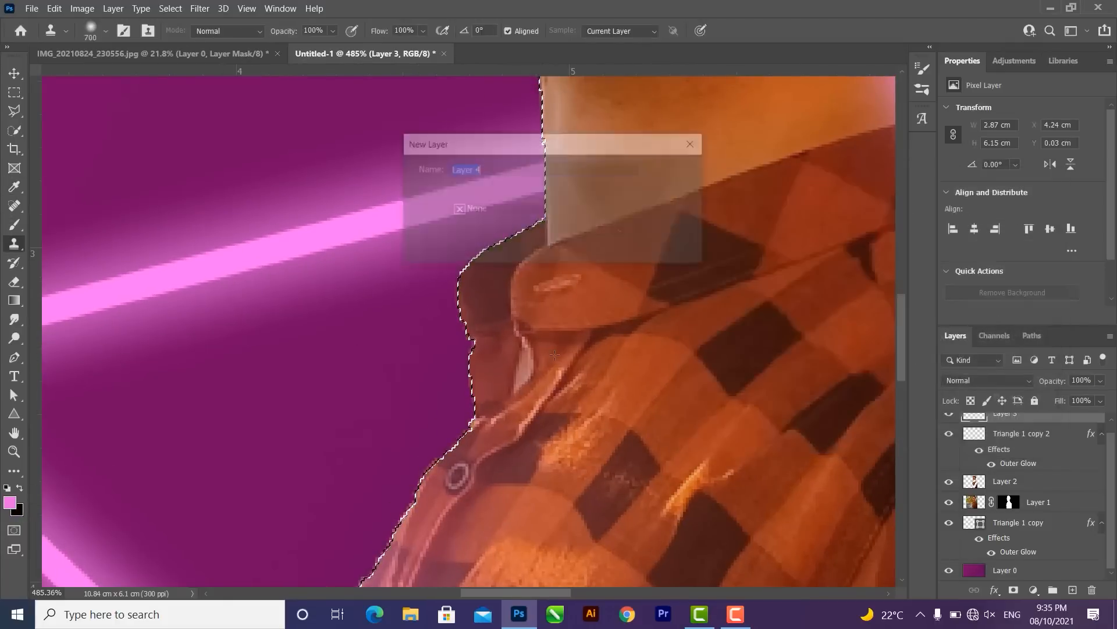
pyautogui.press('Return')
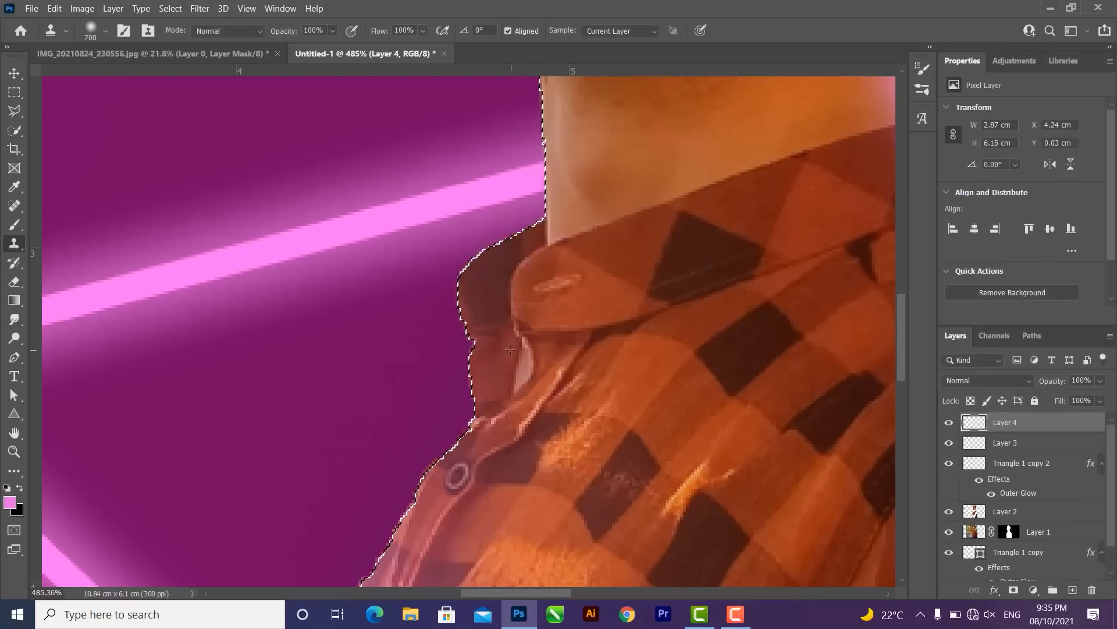
# - Set the Brush tool to 52% opacity and 66% flow, and undo the pink test dabs on the collar
pyautogui.press('b')
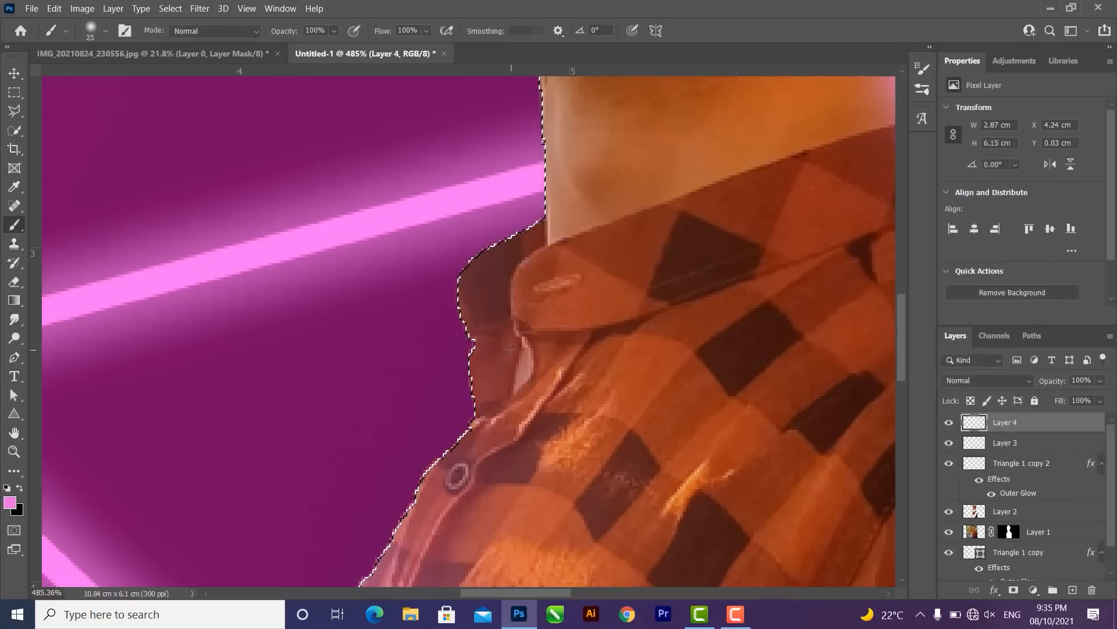
pyautogui.click(480, 271)
pyautogui.rightClick(482, 269)
pyautogui.click(286, 31)
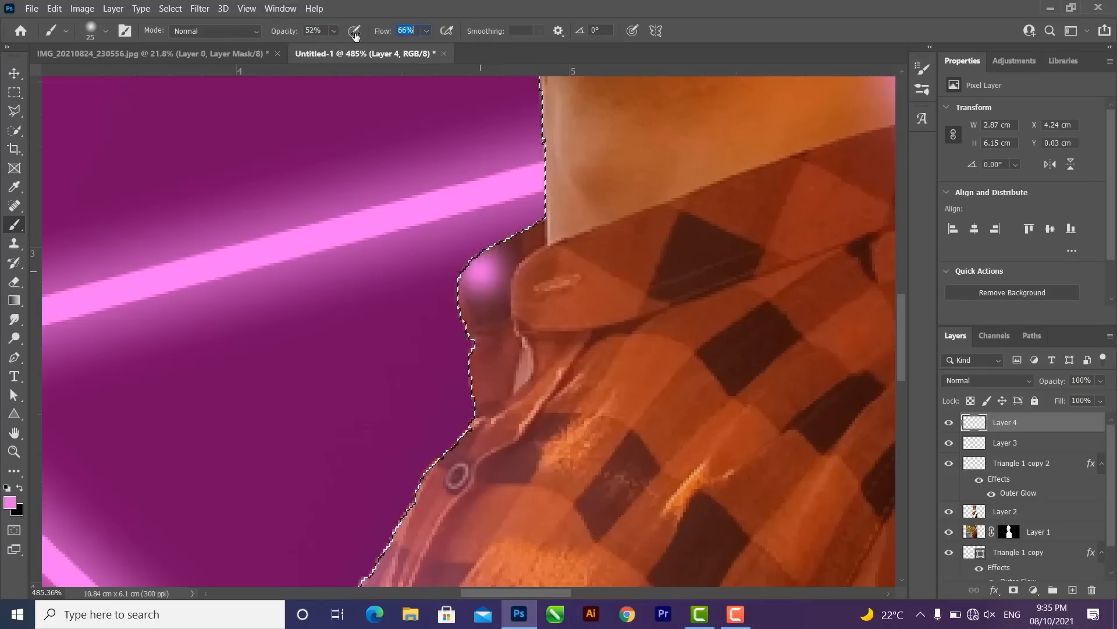
pyautogui.click(492, 288)
pyautogui.hotkey('ctrl', 'z')
pyautogui.hotkey('ctrl', 'z')
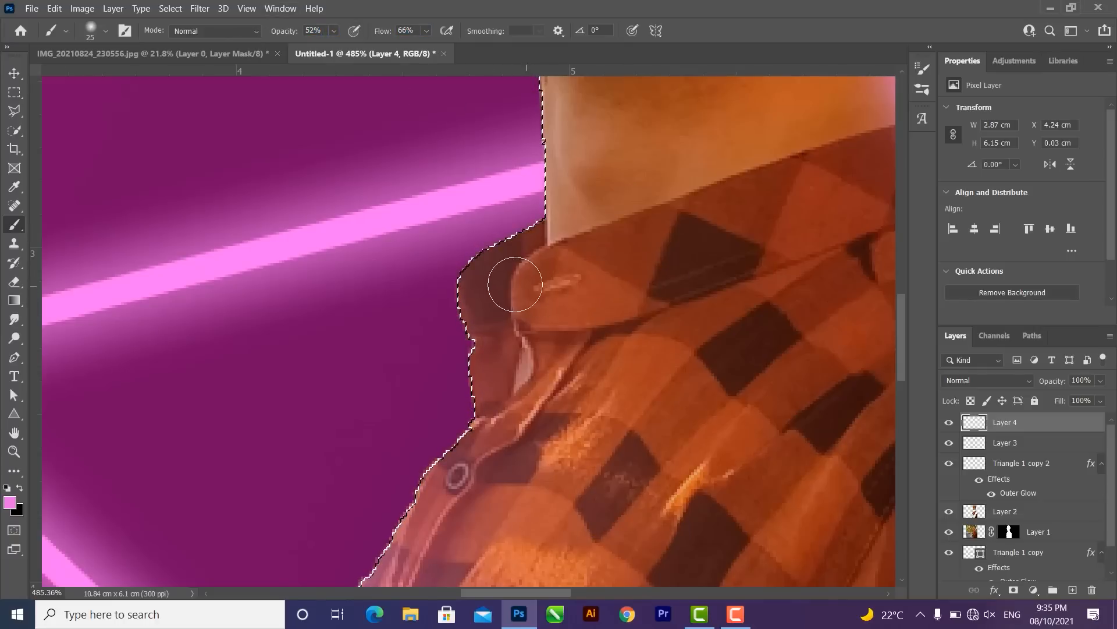
# - Swap to black and paint shading onto the inside of the shirt collar and down the upper front edge of the shirt
pyautogui.press('x')
pyautogui.click(492, 281)
pyautogui.moveTo(491, 281)
pyautogui.mouseDown()
pyautogui.moveTo(491, 355)
pyautogui.moveTo(491, 288)
pyautogui.moveTo(494, 345)
pyautogui.moveTo(523, 250)
pyautogui.moveTo(487, 309)
pyautogui.mouseUp()
pyautogui.moveTo(537, 244); pyautogui.dragTo(531, 247)
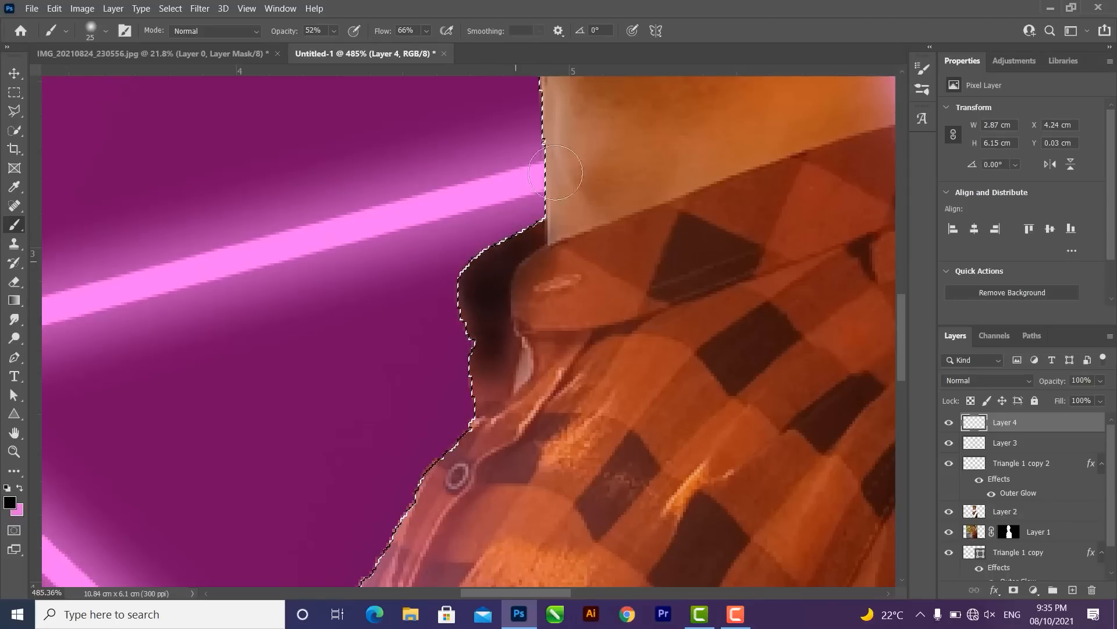
pyautogui.moveTo(558, 163); pyautogui.dragTo(540, 329)
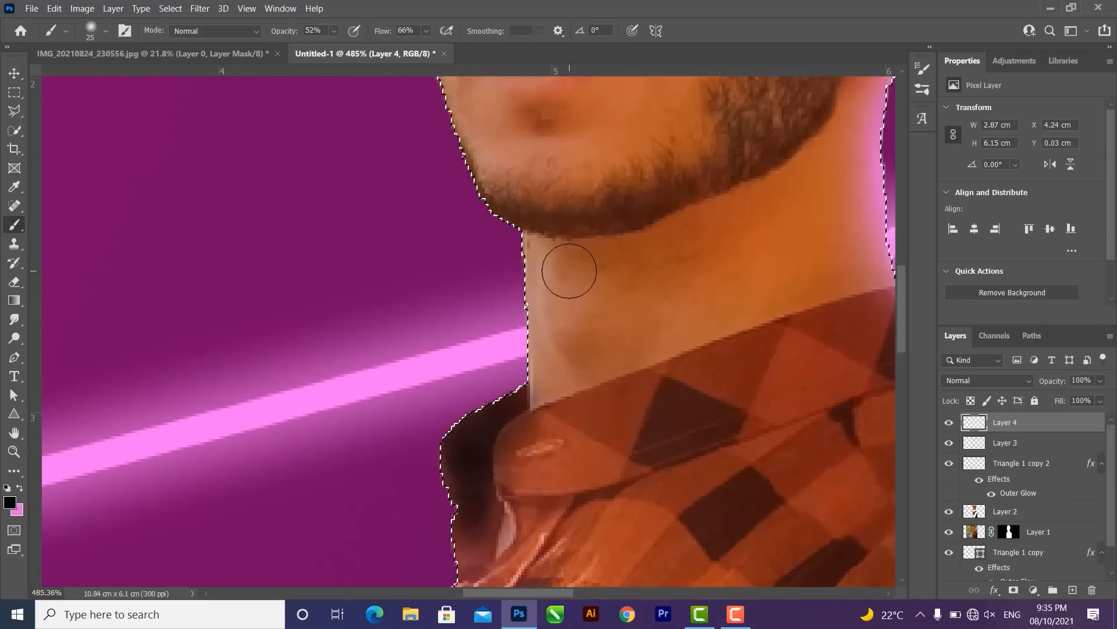
pyautogui.scroll(-4, 569, 271)
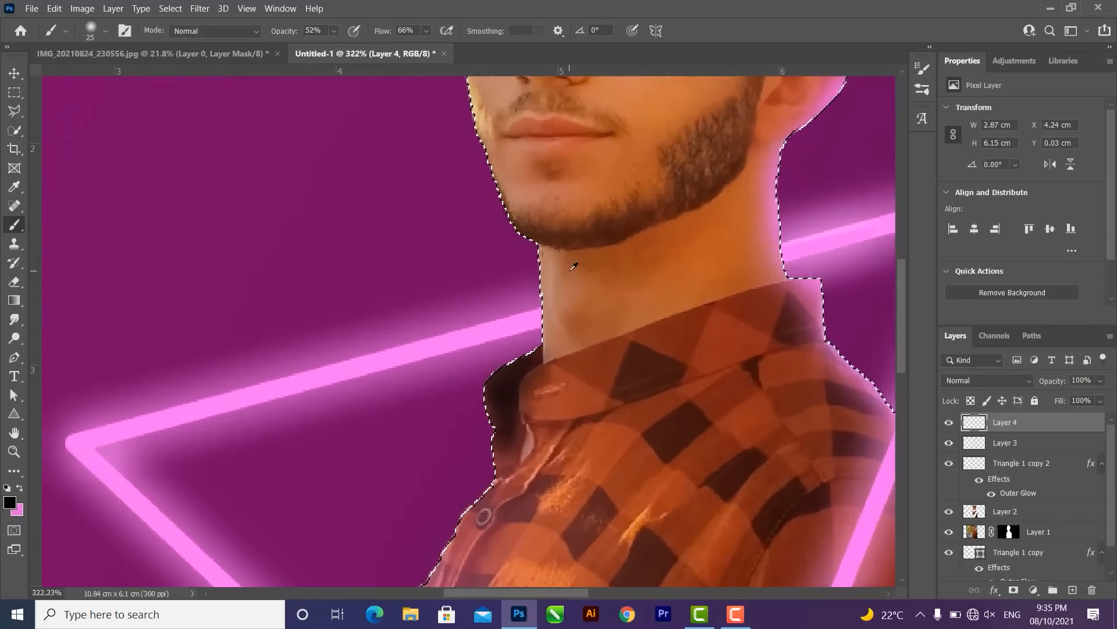
pyautogui.moveTo(574, 250); pyautogui.dragTo(652, 32)
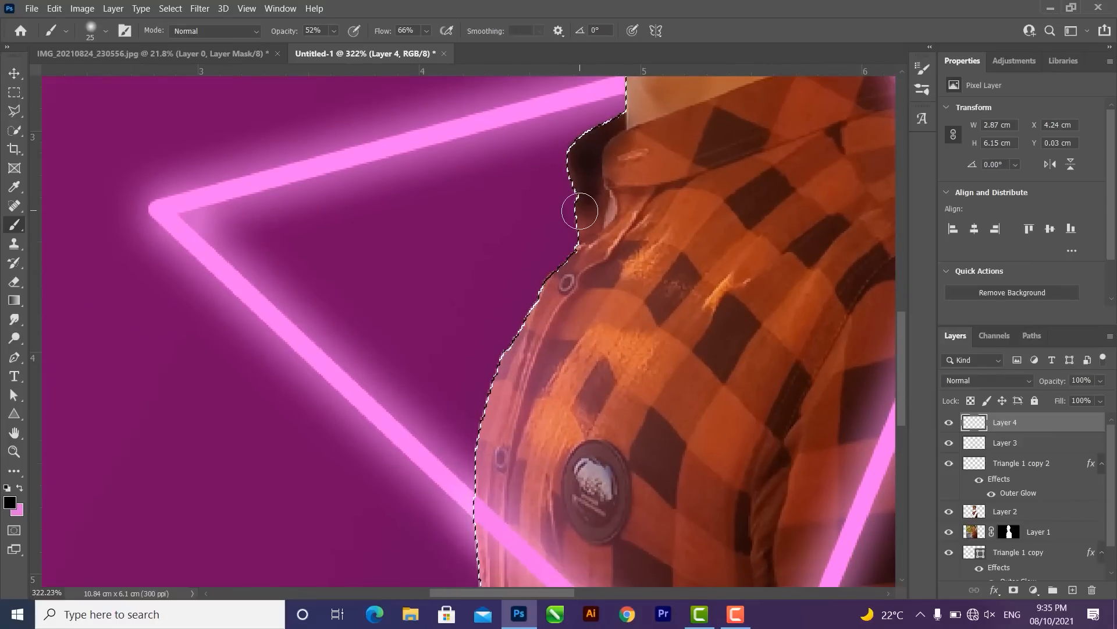
pyautogui.moveTo(577, 228); pyautogui.dragTo(526, 293)
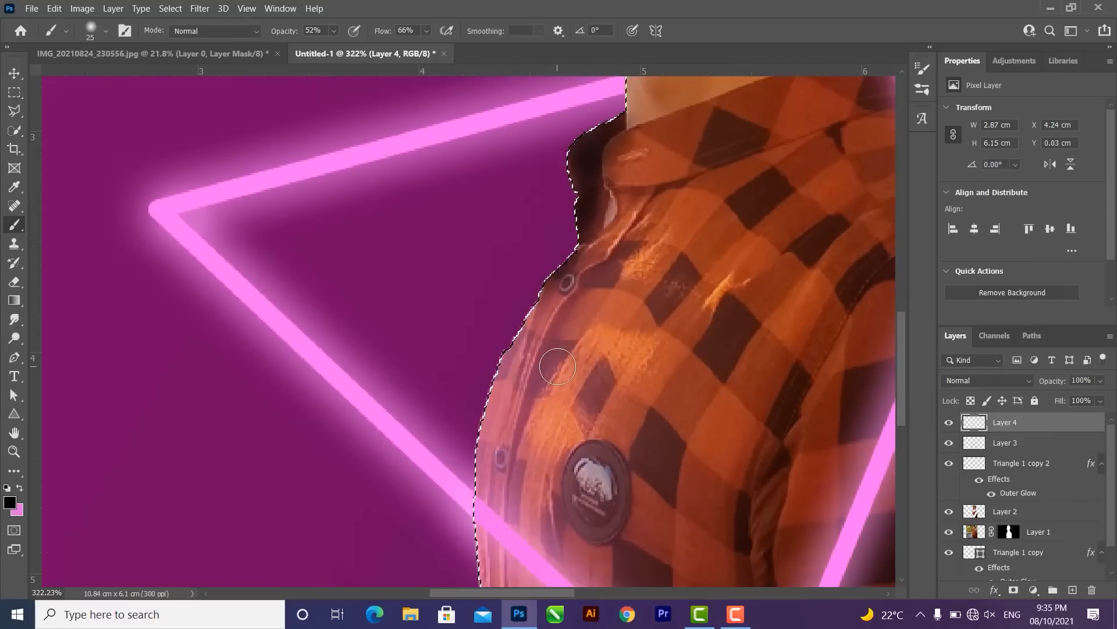
# - Swap back to pink and, on Layer 3, paint light down the shirt's front edge with a 40 px brush
pyautogui.press('x')
pyautogui.press('[')
pyautogui.press(']')
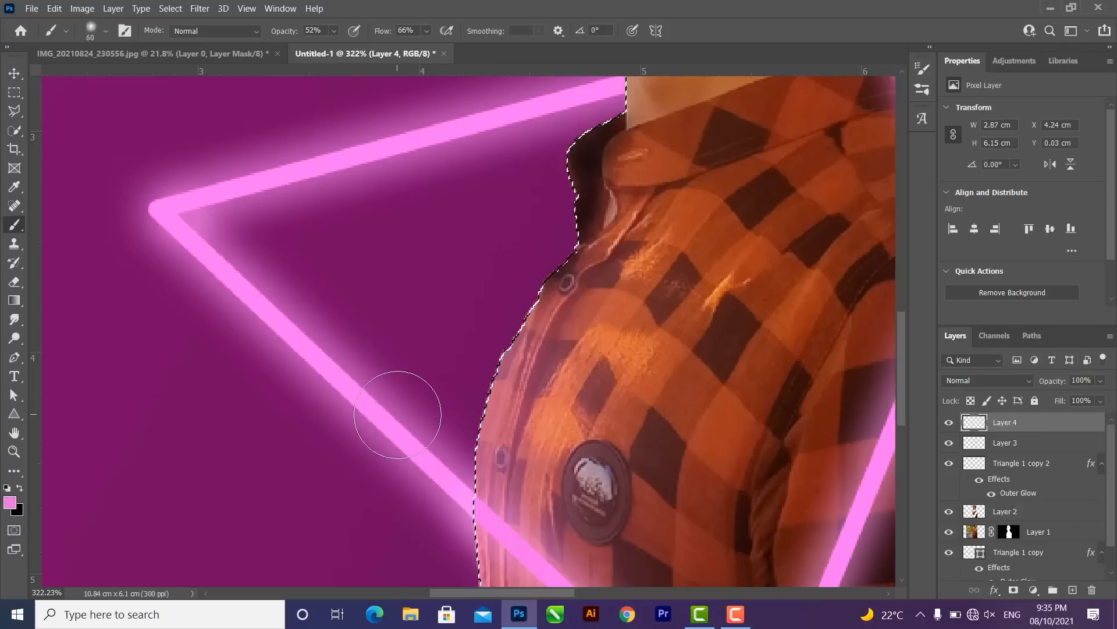
pyautogui.press('[')
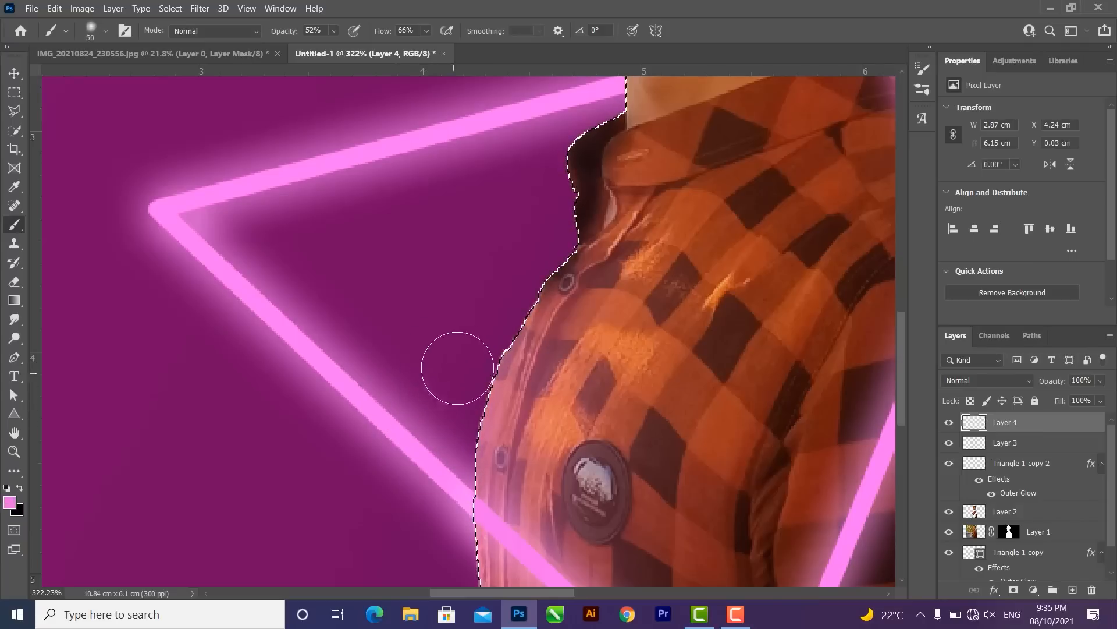
pyautogui.click(968, 435)
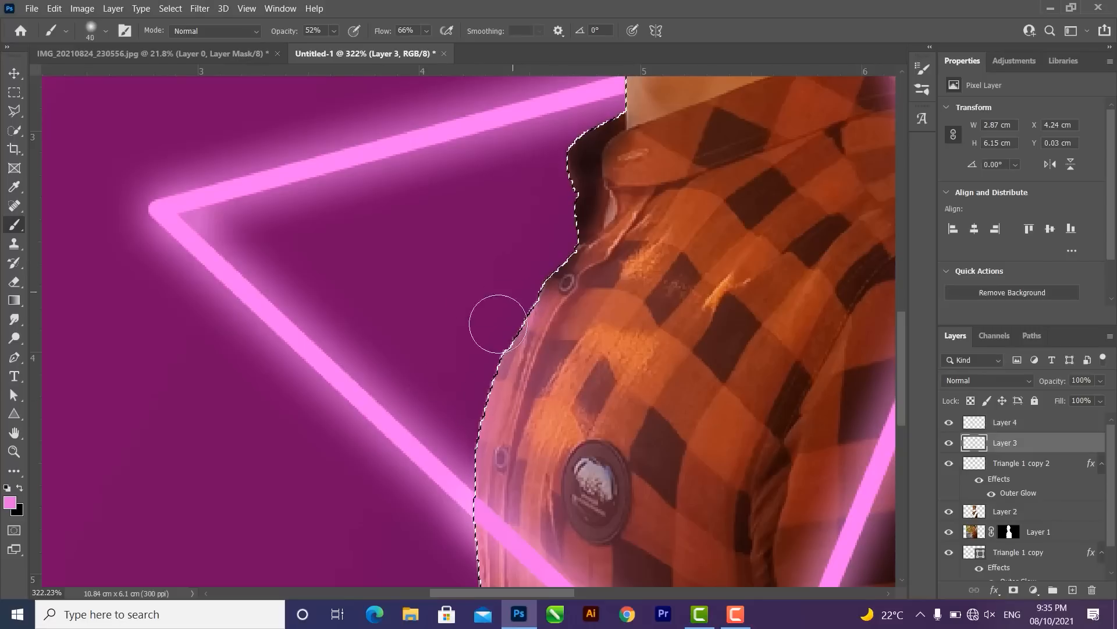
pyautogui.moveTo(439, 475); pyautogui.dragTo(482, 300)
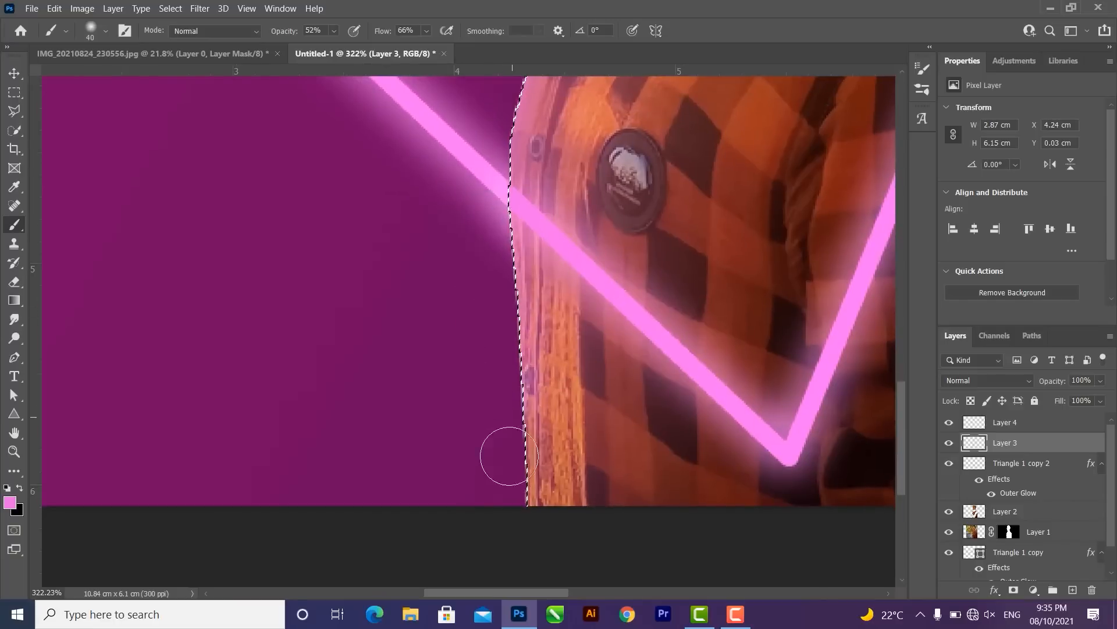
pyautogui.moveTo(504, 512); pyautogui.dragTo(489, 499)
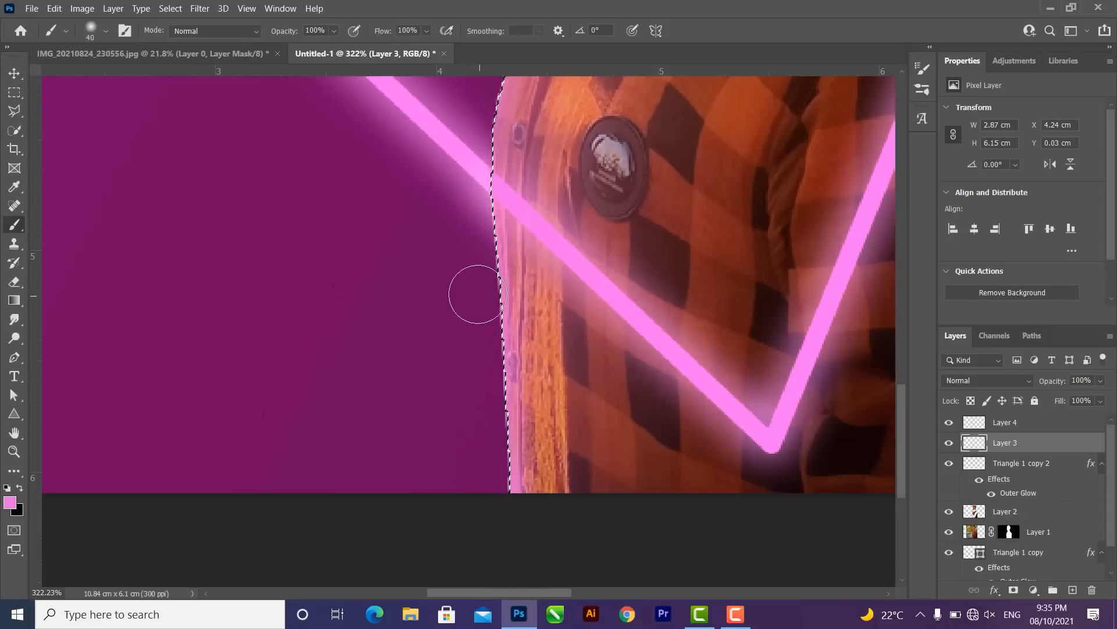
pyautogui.moveTo(495, 316); pyautogui.dragTo(488, 470)
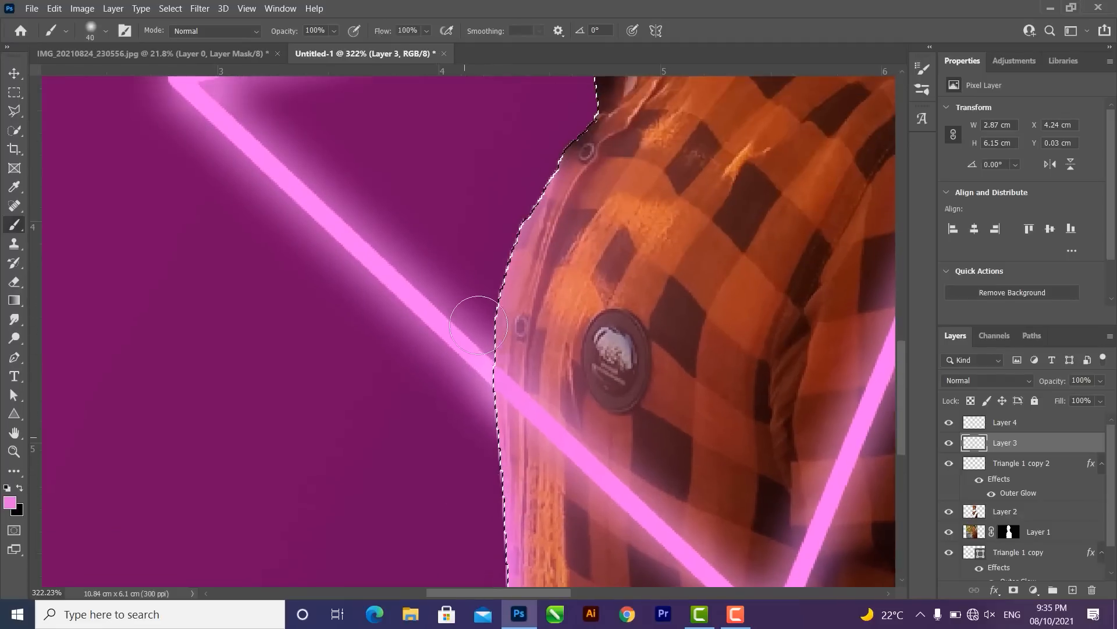
pyautogui.moveTo(554, 142); pyautogui.dragTo(456, 437)
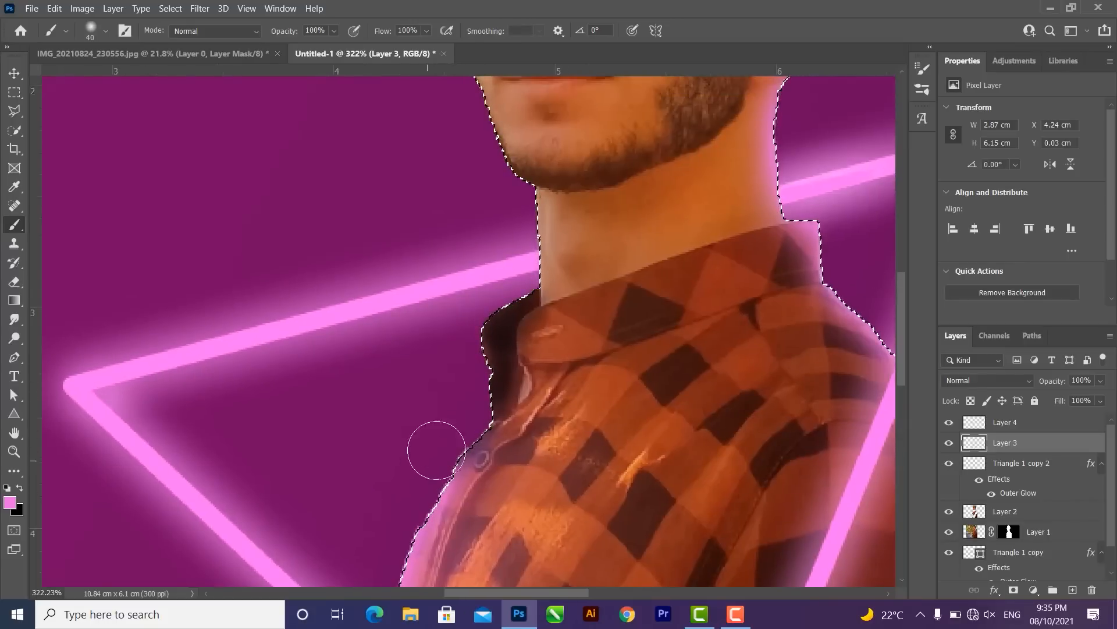
# - On Layer 4, paint pink light along the front of the neck, the jaw, the cheek and the forehead edge
pyautogui.click(1013, 423)
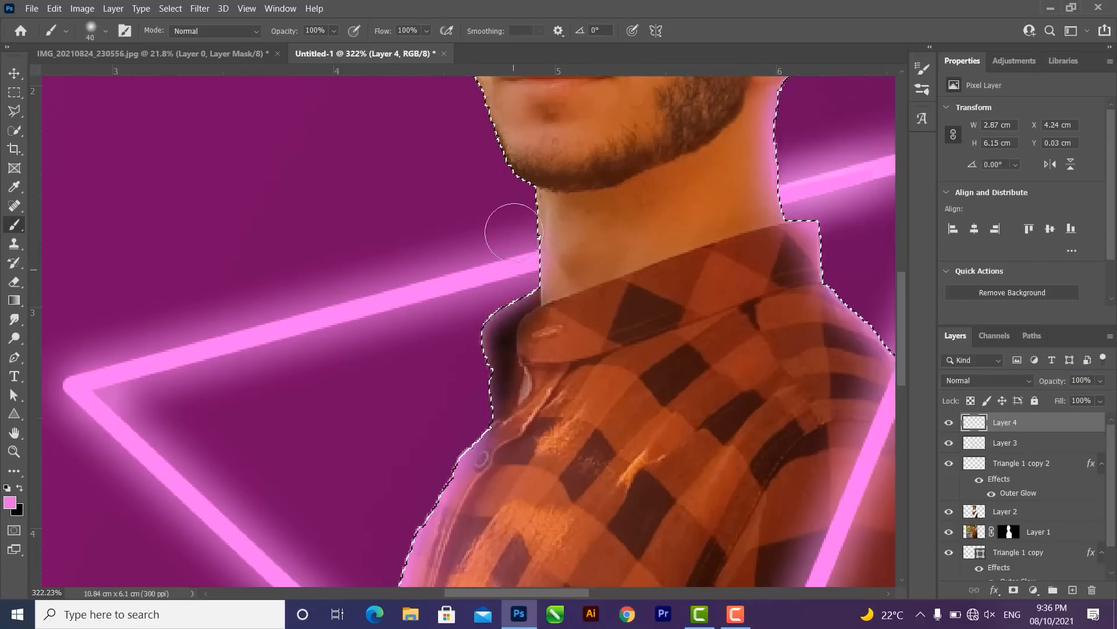
pyautogui.scroll(5, 512, 233)
pyautogui.moveTo(535, 292)
pyautogui.mouseDown()
pyautogui.moveTo(494, 271)
pyautogui.moveTo(489, 242)
pyautogui.mouseUp()
pyautogui.moveTo(529, 318); pyautogui.dragTo(511, 294)
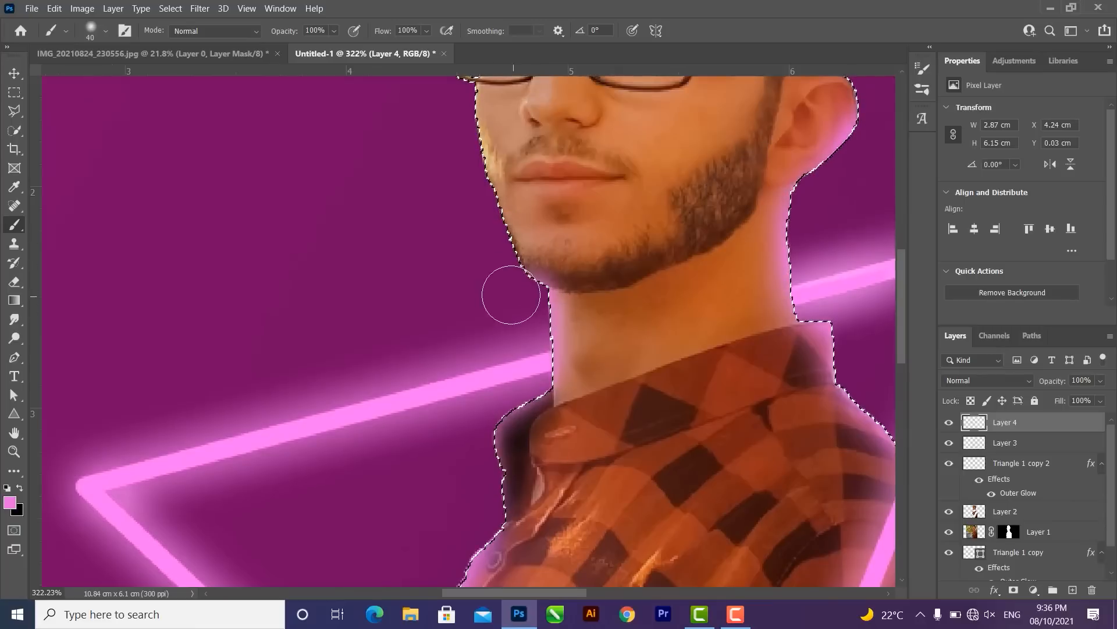
pyautogui.moveTo(481, 235); pyautogui.dragTo(539, 393)
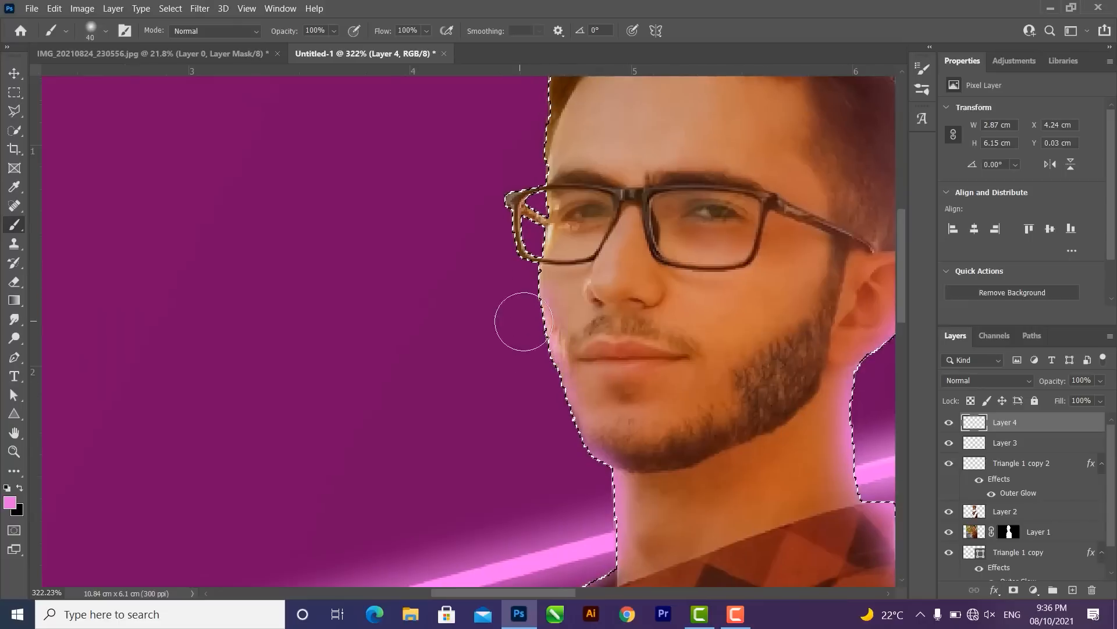
pyautogui.moveTo(519, 326)
pyautogui.mouseDown()
pyautogui.moveTo(516, 250)
pyautogui.moveTo(513, 282)
pyautogui.mouseUp()
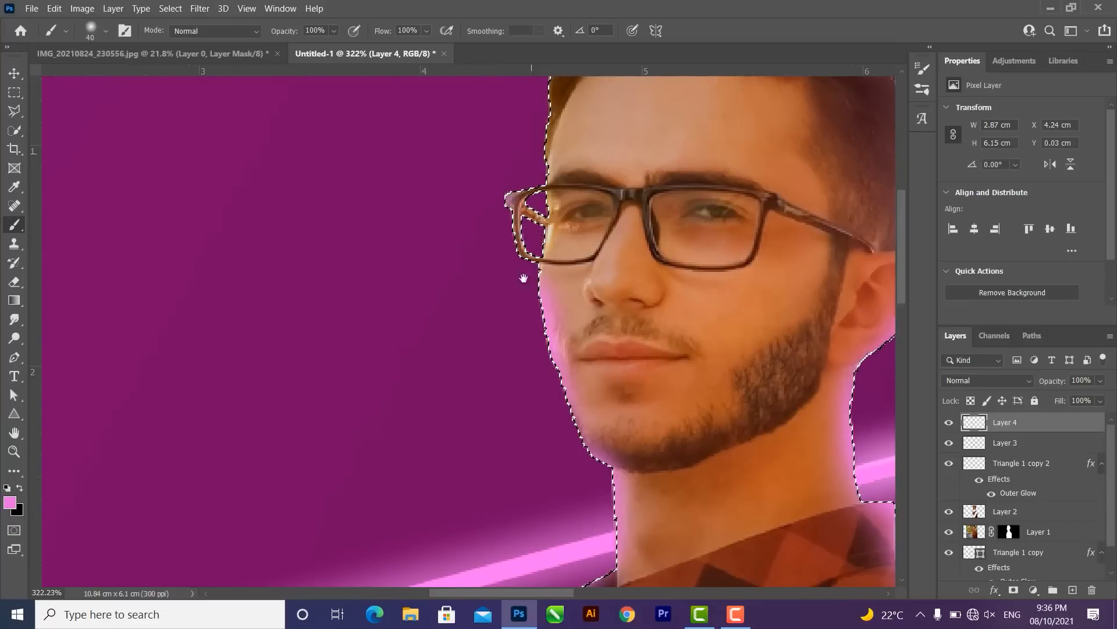
pyautogui.moveTo(510, 134); pyautogui.dragTo(519, 298)
# - Sample a brown tone from the man as the foreground colour and enlarge the brush to 175 px
pyautogui.scroll(-4, 647, 230)
pyautogui.keyDown('alt'); pyautogui.click(648, 229); pyautogui.keyUp('alt')
pyautogui.moveTo(704, 229)
pyautogui.mouseDown()
pyautogui.moveTo(644, 229)
pyautogui.moveTo(493, 291)
pyautogui.mouseUp()
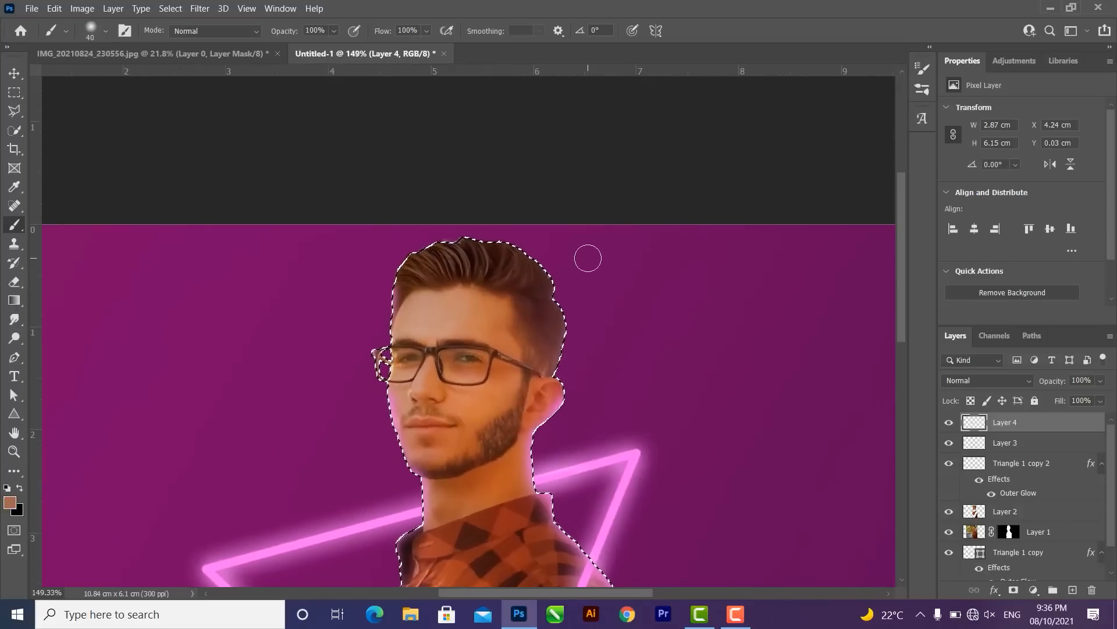
pyautogui.press(']')
pyautogui.press(']')
pyautogui.press(']')
pyautogui.press(']')
pyautogui.press(']')
pyautogui.press(']')
pyautogui.press(']')
pyautogui.press(']')
pyautogui.press(']')
pyautogui.press(']')
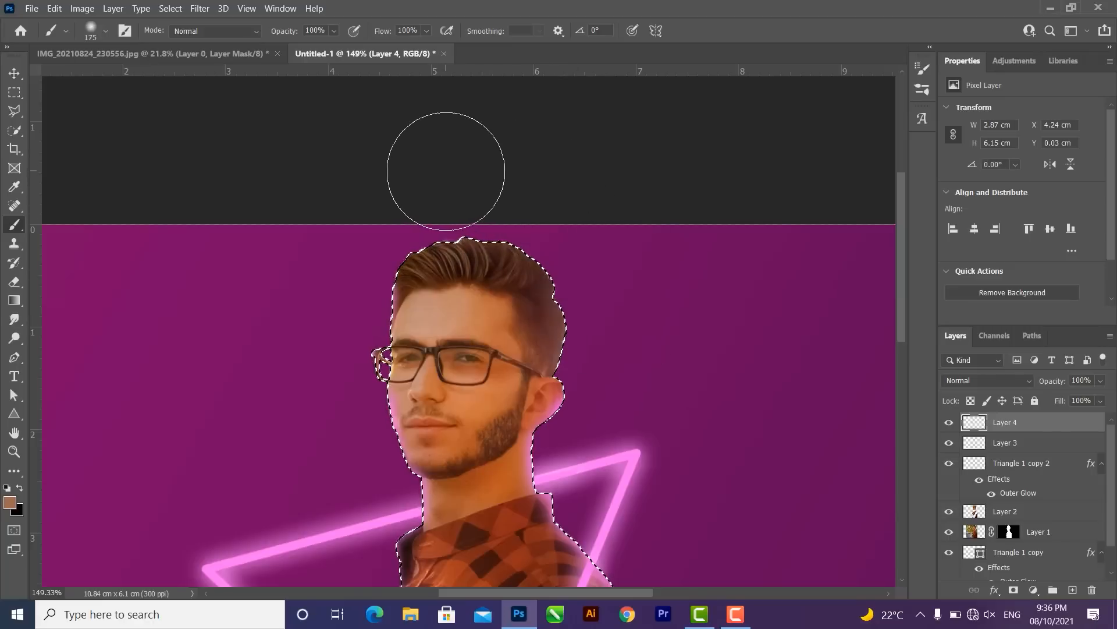
# - Reduce the brush to 35 px and sample the neon triangle's pink as the foreground colour
pyautogui.scroll(4, 606, 401)
pyautogui.moveTo(585, 258); pyautogui.dragTo(611, 499)
pyautogui.press('[')
pyautogui.press('[')
pyautogui.press('[')
pyautogui.press('[')
pyautogui.press('[')
pyautogui.press('[')
pyautogui.press('[')
pyautogui.press('[')
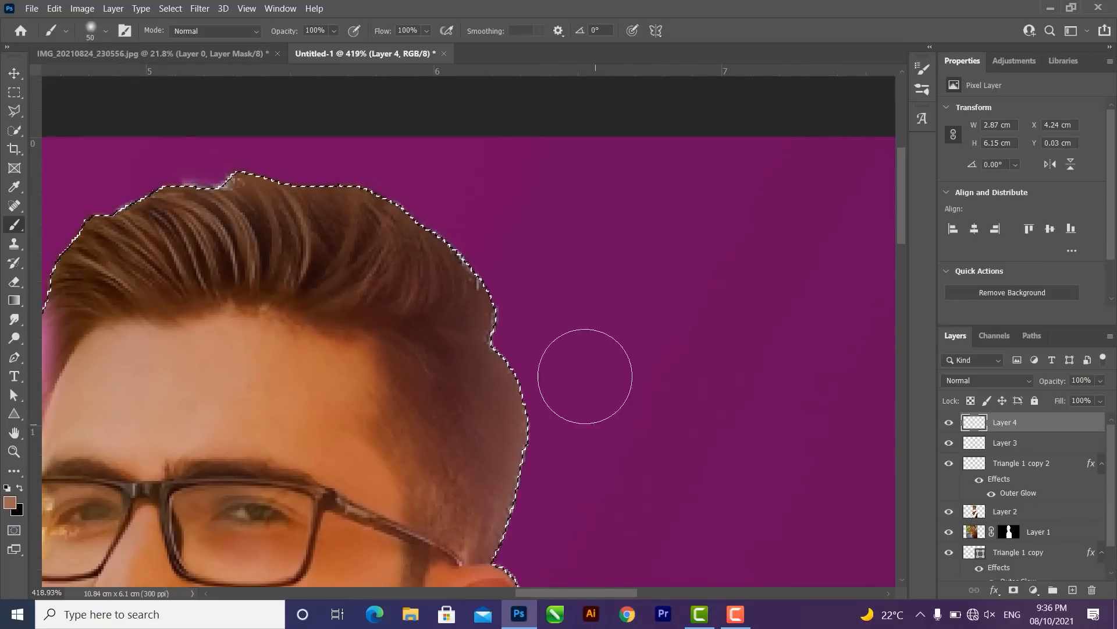
pyautogui.press('[')
pyautogui.press('[')
pyautogui.press('[')
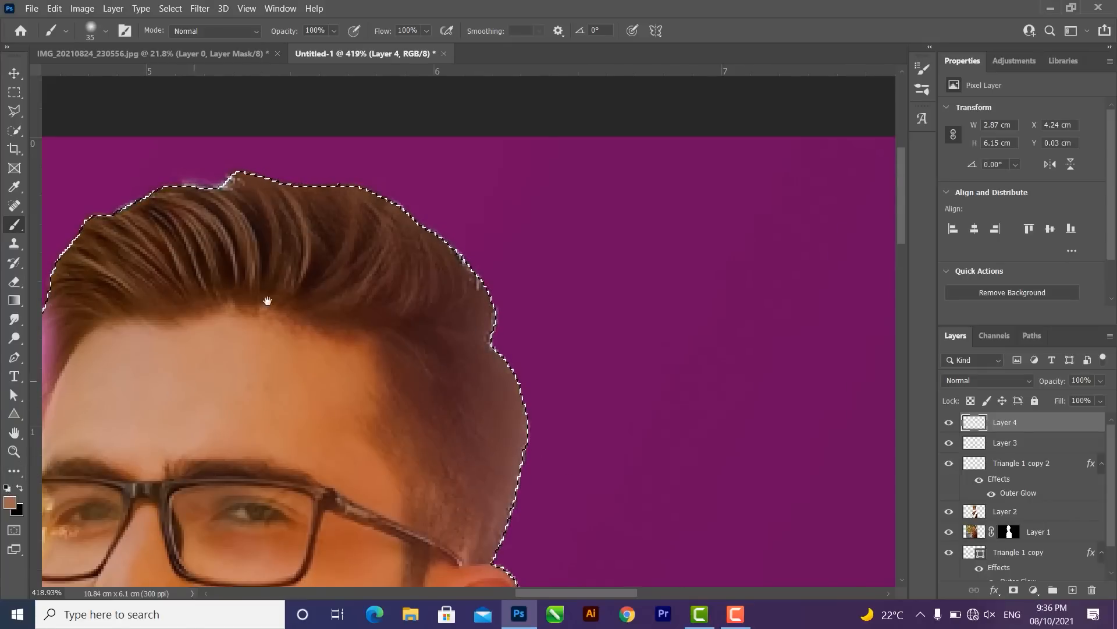
pyautogui.moveTo(225, 367); pyautogui.dragTo(386, 180)
pyautogui.press('i')
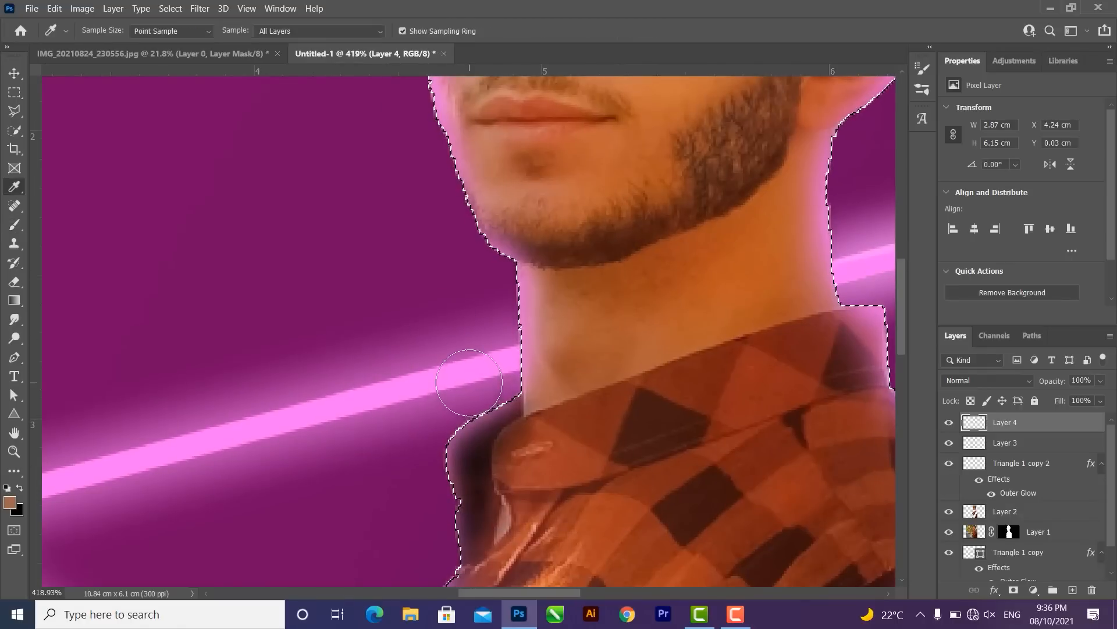
pyautogui.moveTo(459, 383); pyautogui.dragTo(385, 446)
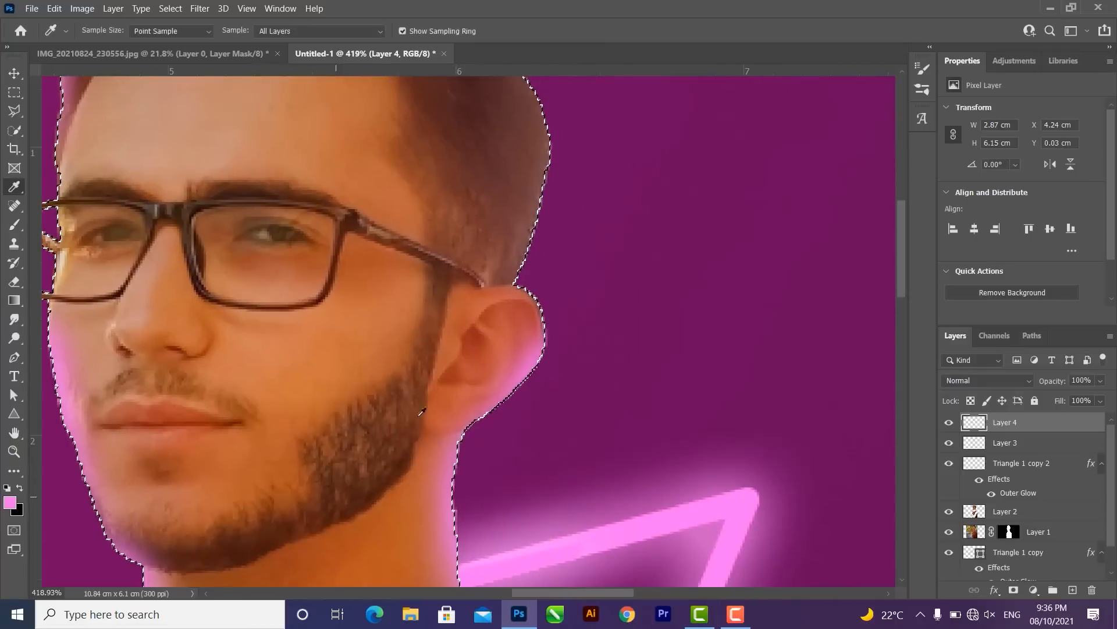
# - Paint pink light on Layer 4 along the back edge of the man's hair and head, from the crown to the ear
pyautogui.press('b')
pyautogui.moveTo(561, 225); pyautogui.dragTo(541, 391)
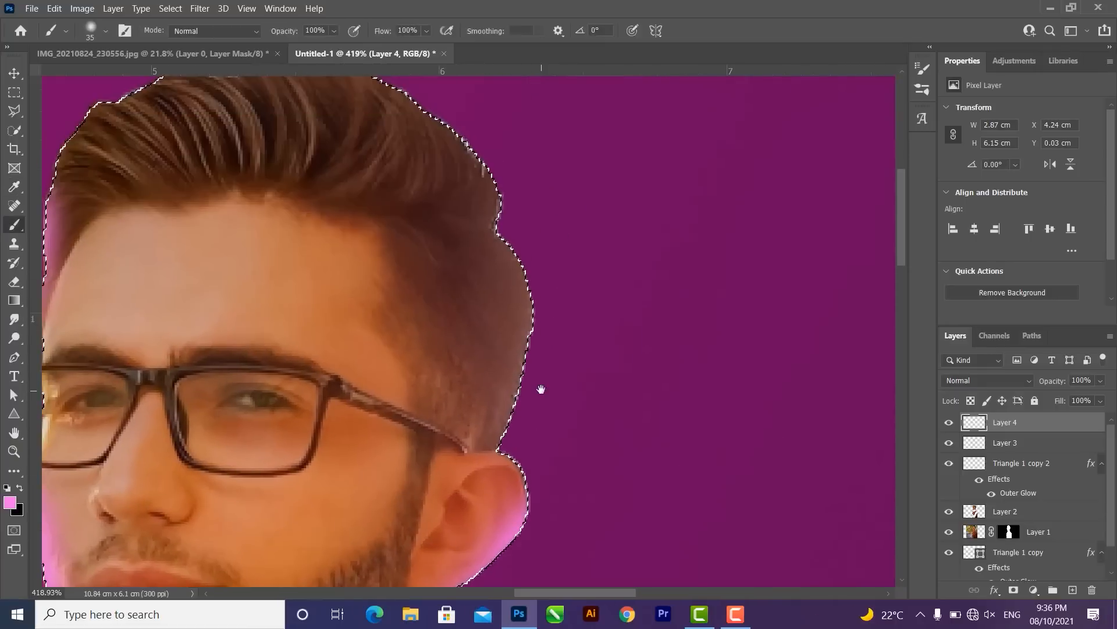
pyautogui.moveTo(532, 249); pyautogui.dragTo(568, 280)
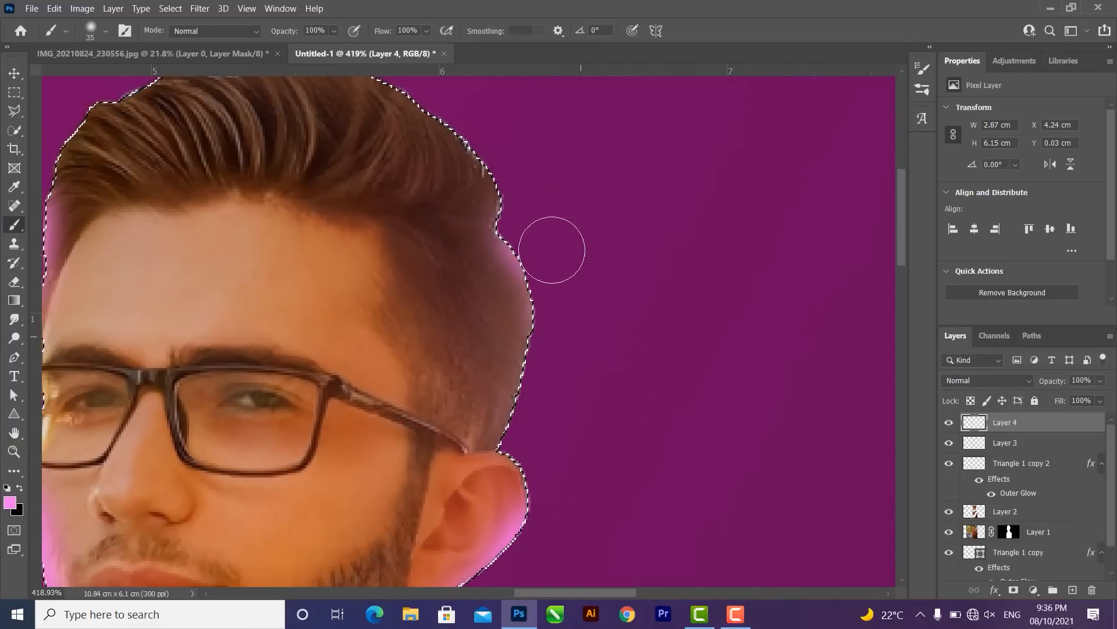
pyautogui.moveTo(547, 238); pyautogui.dragTo(576, 341)
pyautogui.moveTo(551, 429); pyautogui.dragTo(588, 237)
pyautogui.scroll(-3, 588, 237)
pyautogui.scroll(-1, 607, 289)
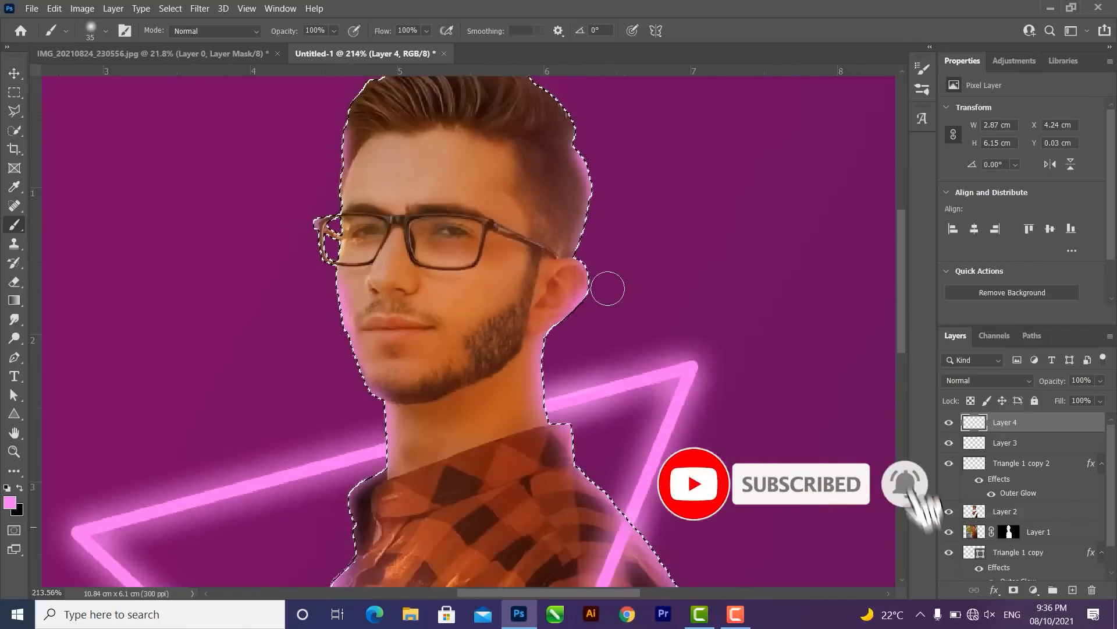
pyautogui.scroll(-4, 608, 288)
pyautogui.moveTo(518, 169); pyautogui.dragTo(528, 254)
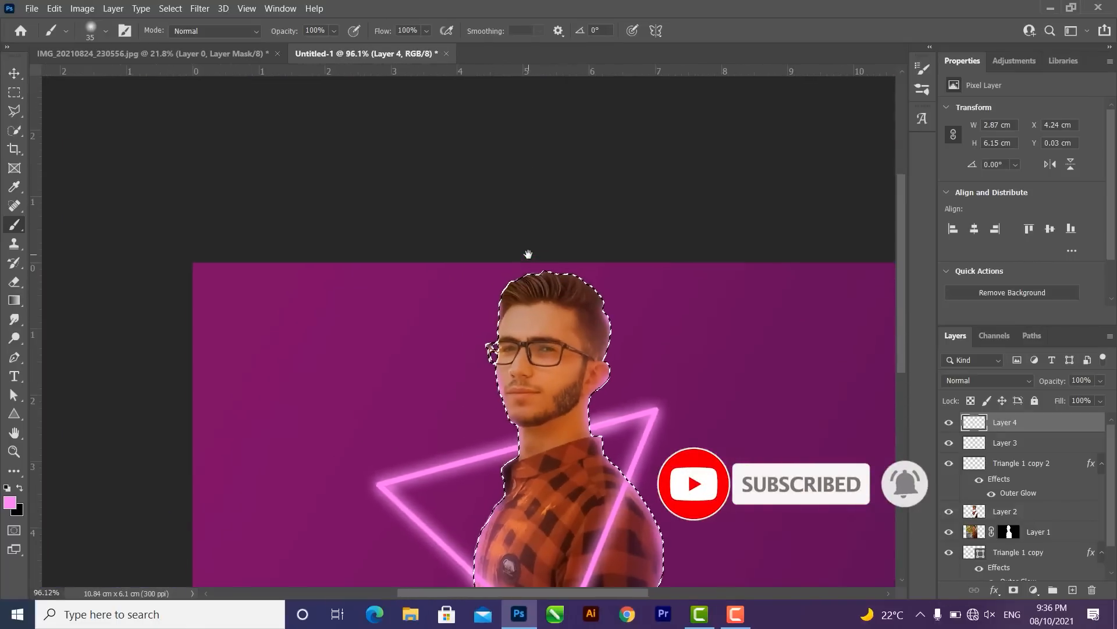
# - Enlarge the brush to 100 px and deselect the man's outline
pyautogui.press(']')
pyautogui.press(']')
pyautogui.press(']')
pyautogui.press(']')
pyautogui.press(']')
pyautogui.press(']')
pyautogui.press(']')
pyautogui.press(']')
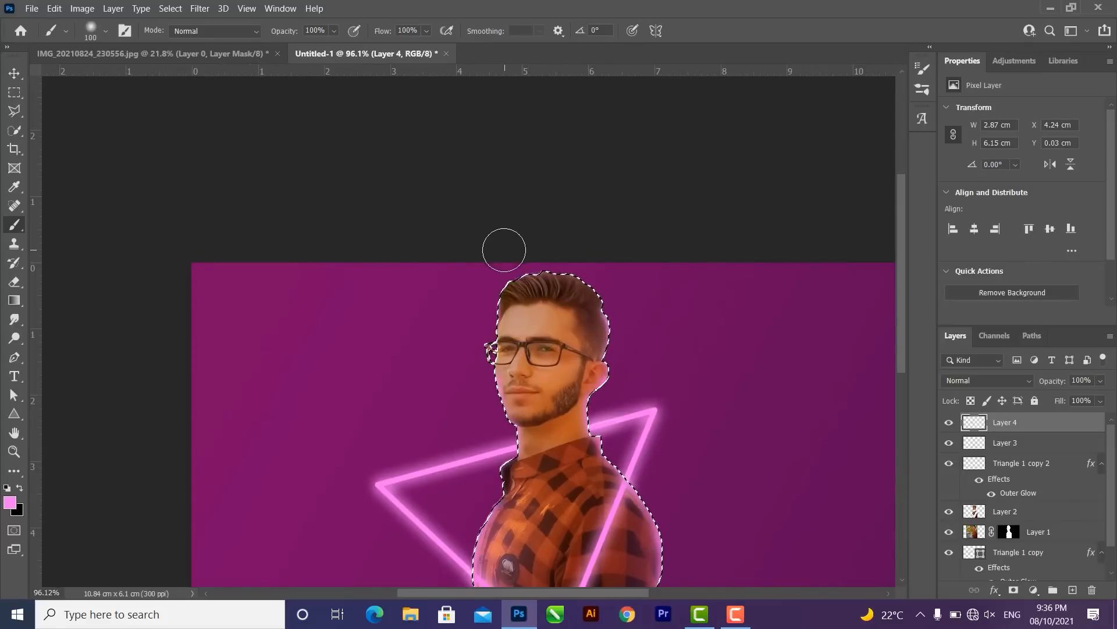
pyautogui.scroll(-1, 504, 250)
pyautogui.scroll(2, 540, 291)
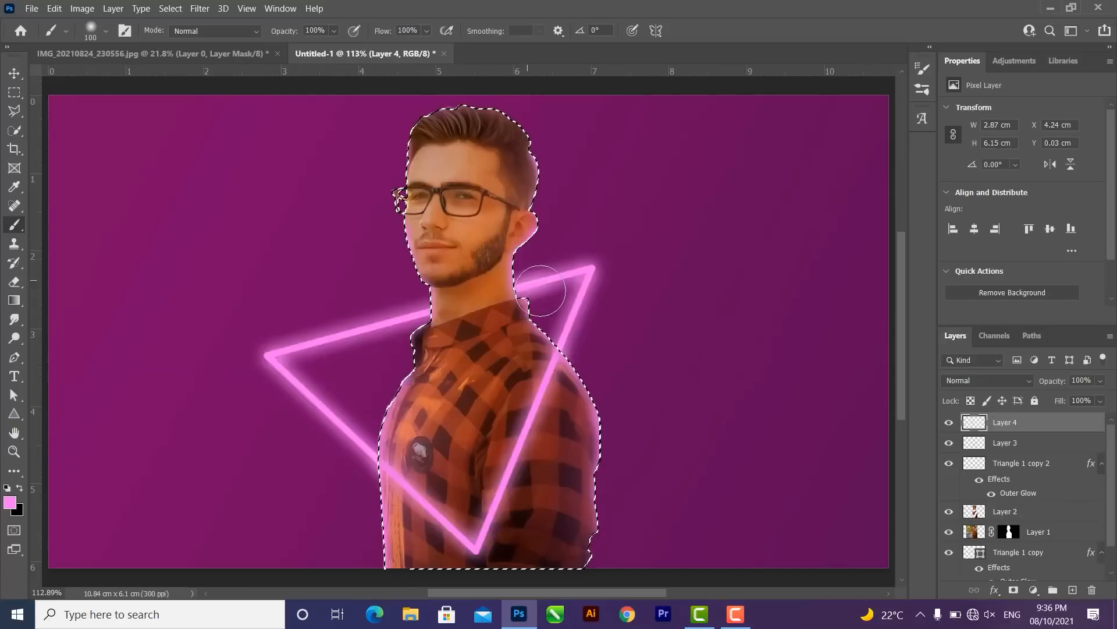
pyautogui.press('v')
pyautogui.hotkey('ctrl', 'd')
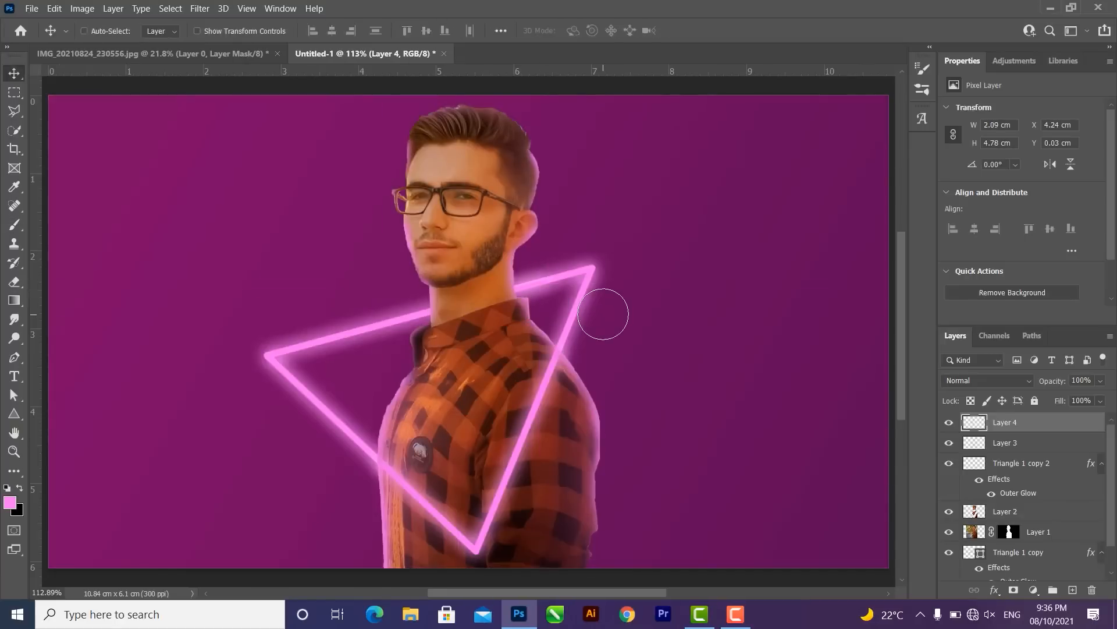
# - Examine the pink edge lighting on the man and the neon triangle across the whole composition
pyautogui.scroll(-2, 603, 314)
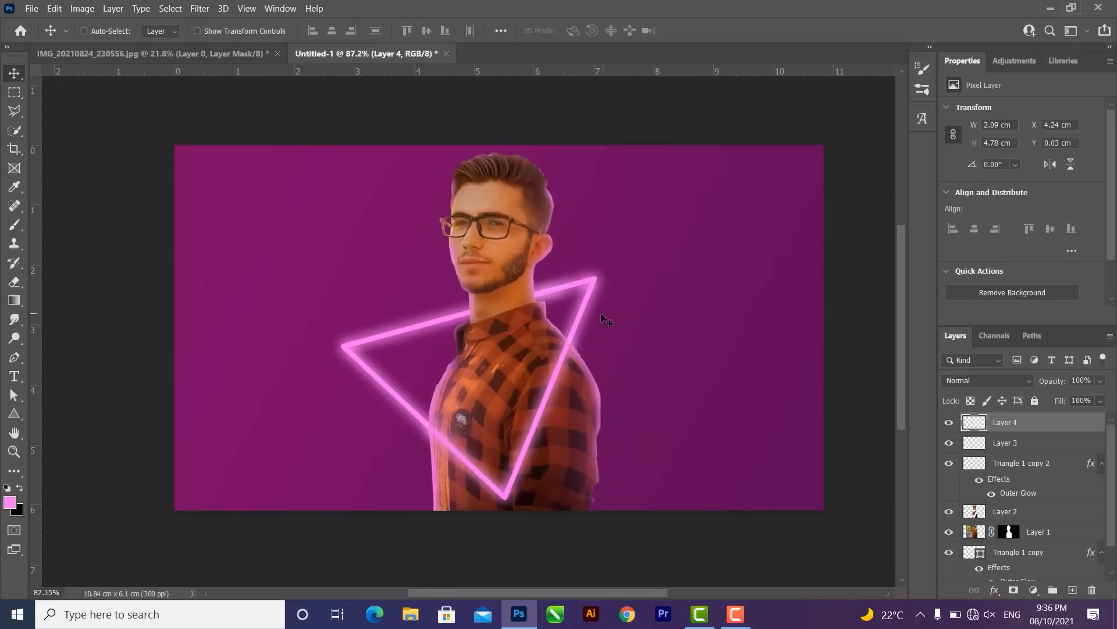
pyautogui.moveTo(515, 319); pyautogui.dragTo(499, 300)
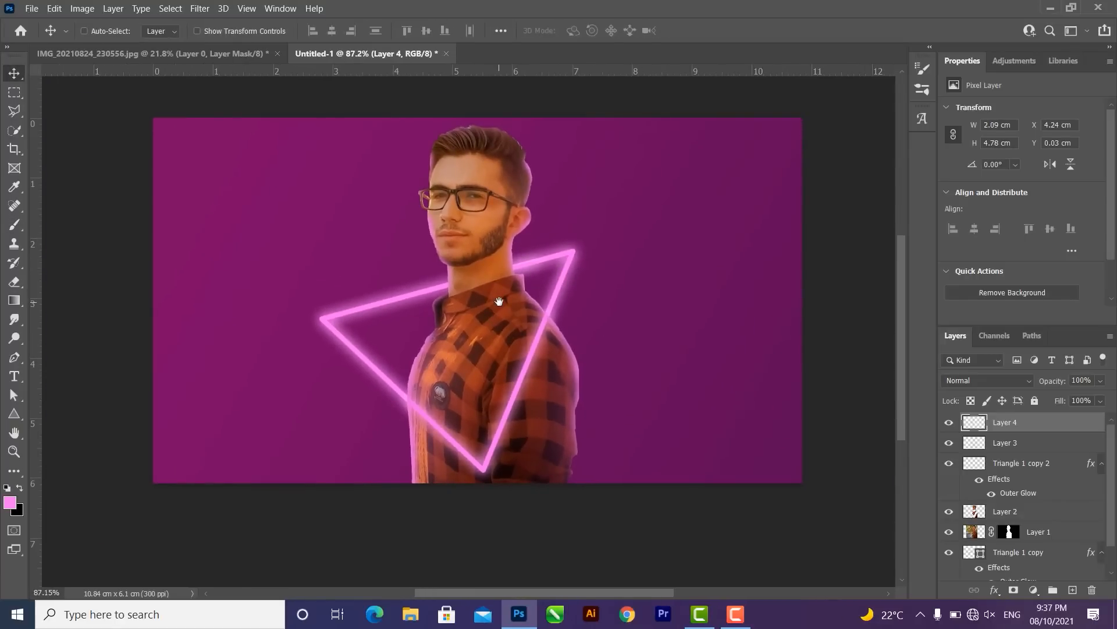
pyautogui.scroll(-5, 499, 302)
pyautogui.scroll(6, 499, 301)
pyautogui.scroll(-2, 498, 301)
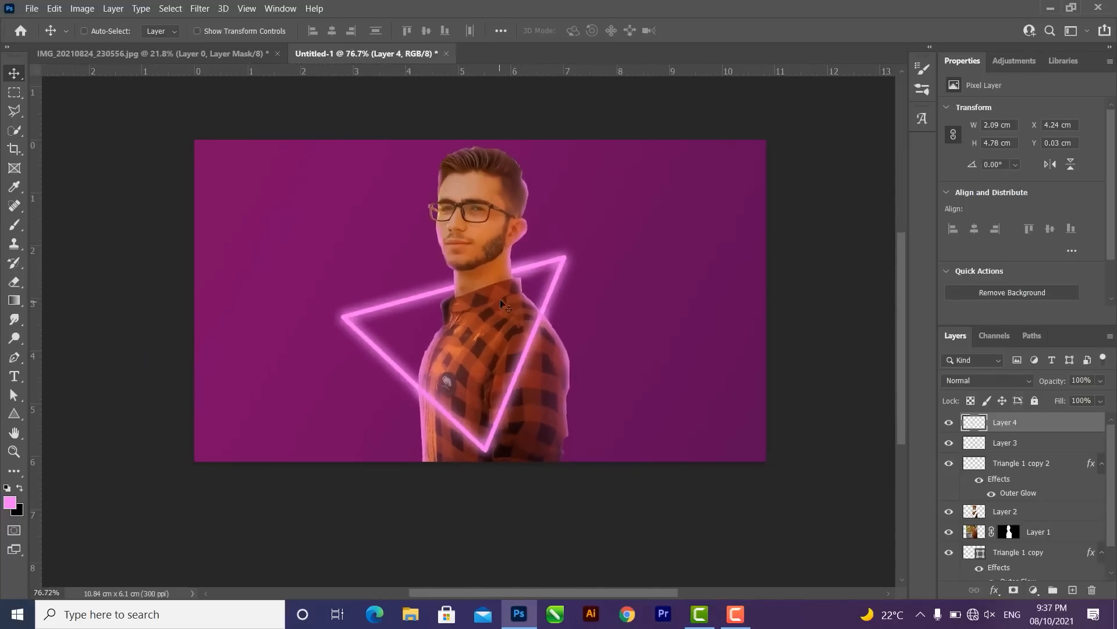
pyautogui.scroll(3, 535, 256)
pyautogui.moveTo(535, 256); pyautogui.dragTo(604, 17)
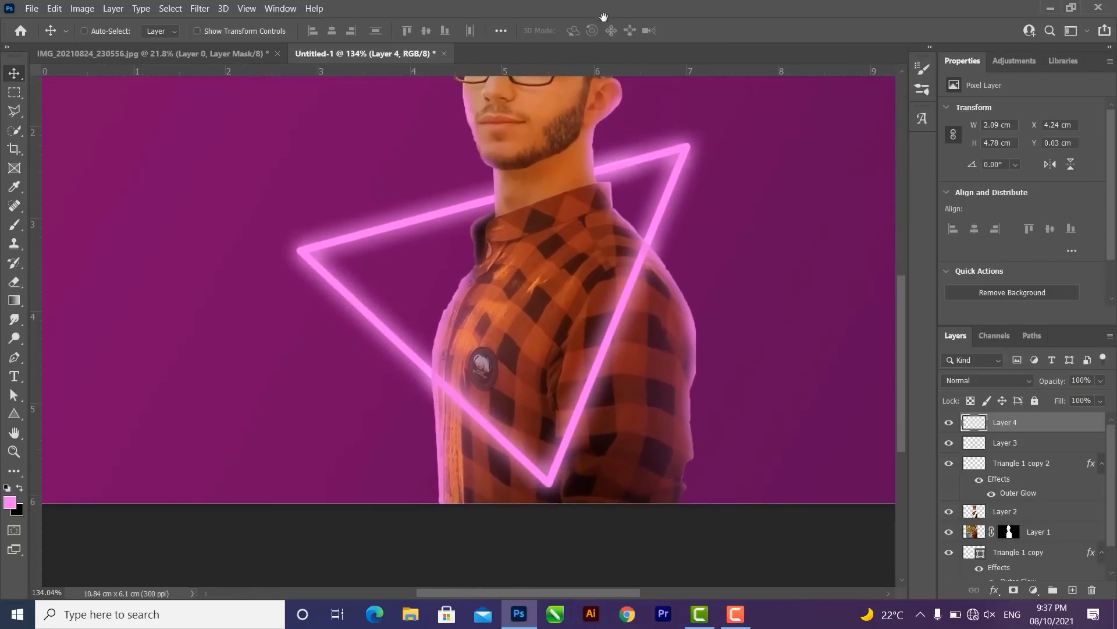
pyautogui.scroll(-3, 604, 17)
pyautogui.moveTo(512, 312); pyautogui.dragTo(488, 335)
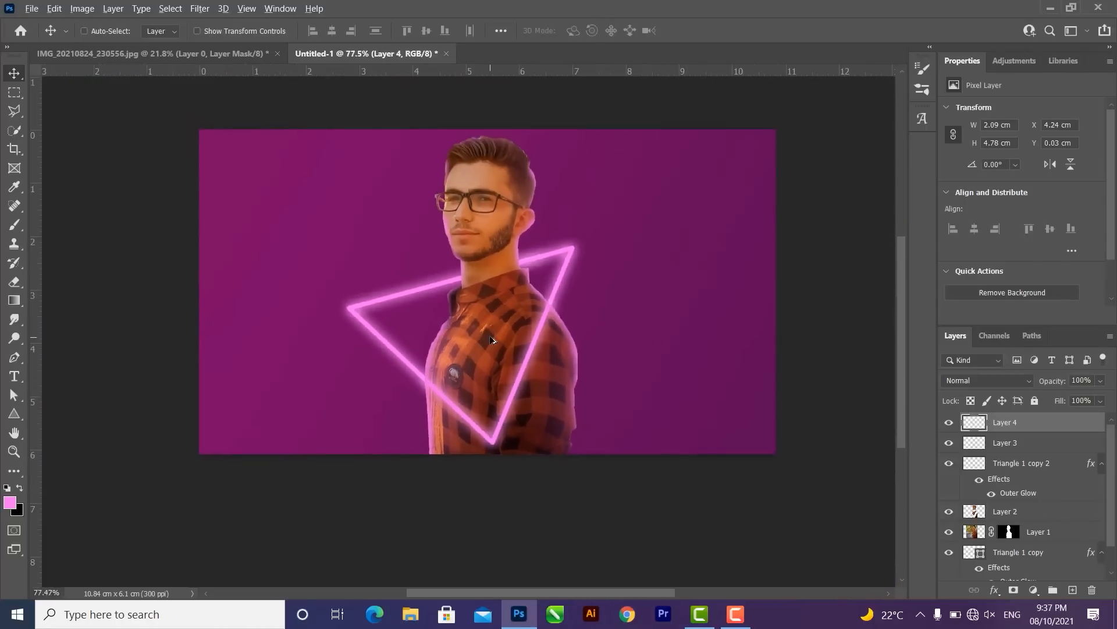
# - Add a new layer above Layer 4, try a full-opacity pink dab on the lower shirt and undo it
pyautogui.scroll(3, 492, 341)
pyautogui.hotkey('ctrl', 'shift', 'n')
pyautogui.press('Return')
pyautogui.press('b')
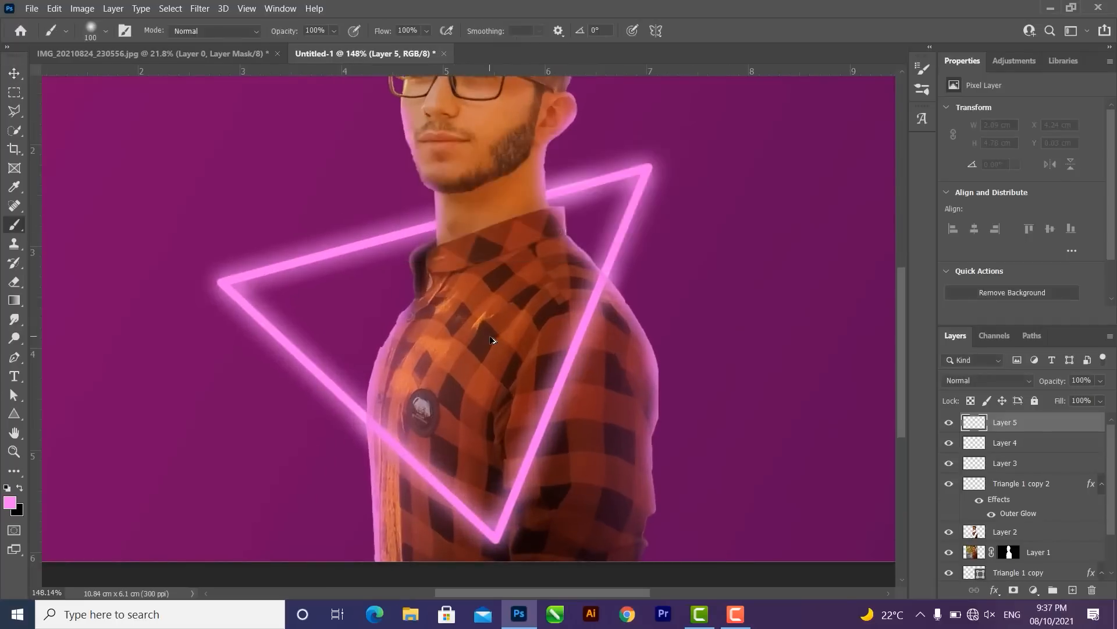
pyautogui.click(498, 430)
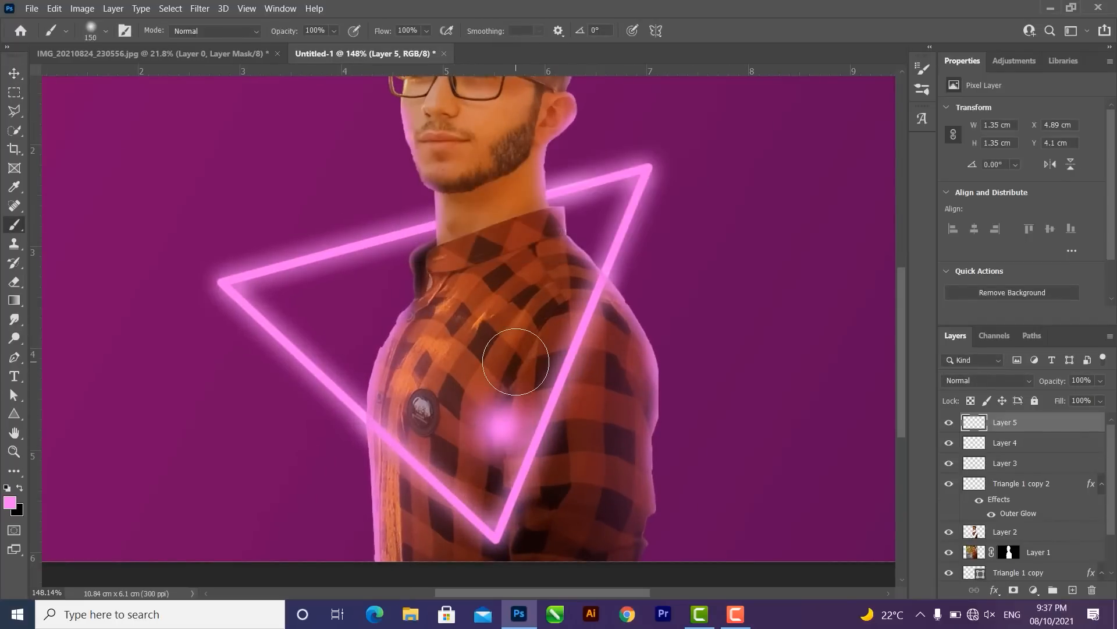
pyautogui.hotkey('ctrl', 'z')
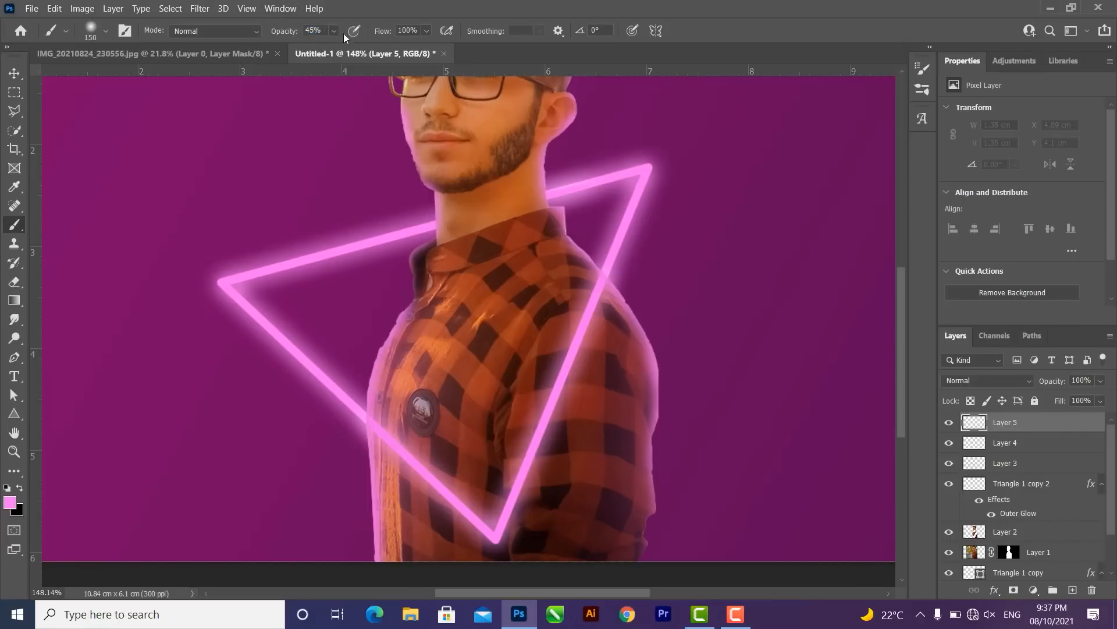
# - Tint the shirt's chest, shoulder, sleeve and lower part pink on Layer 5 with a 150 px brush at 45% opacity and 66% flow
pyautogui.click(476, 371)
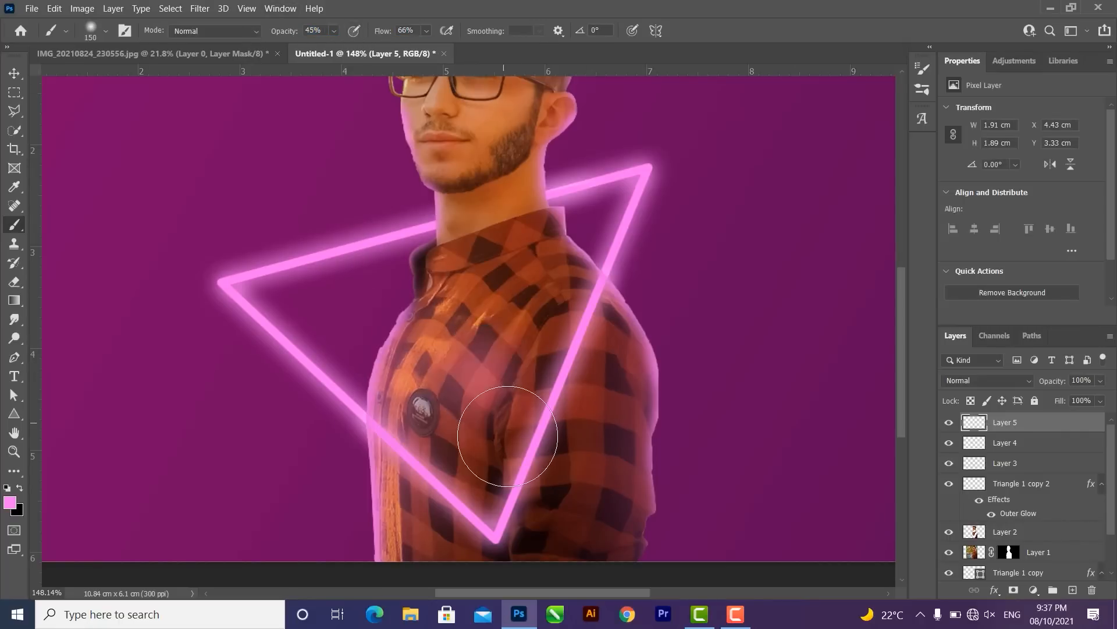
pyautogui.click(506, 474)
pyautogui.click(560, 360)
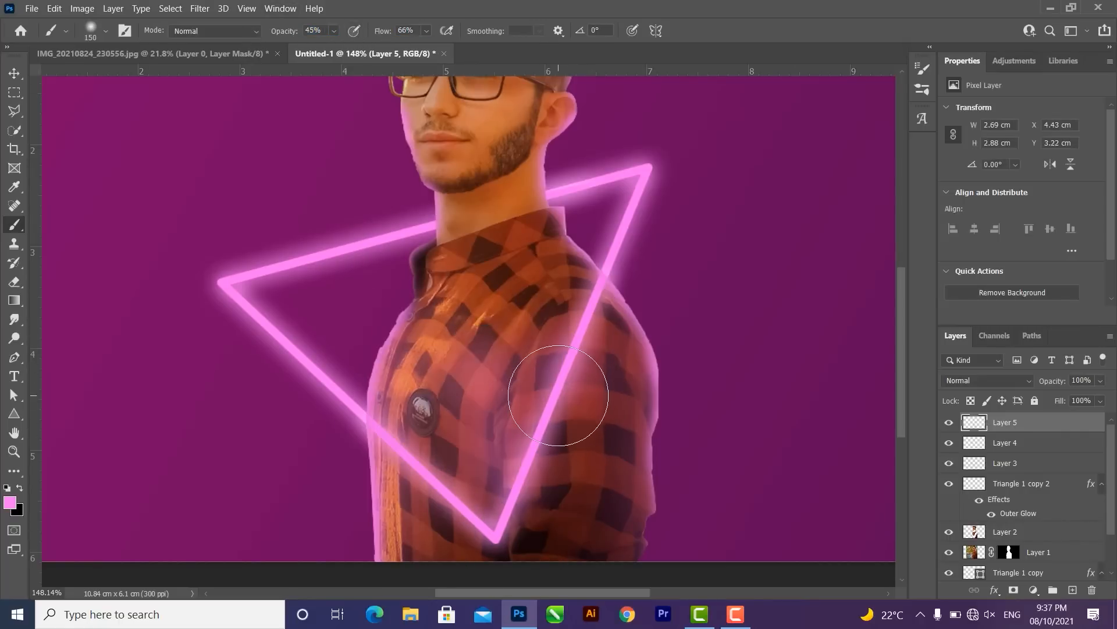
pyautogui.click(554, 291)
pyautogui.click(498, 308)
pyautogui.click(454, 406)
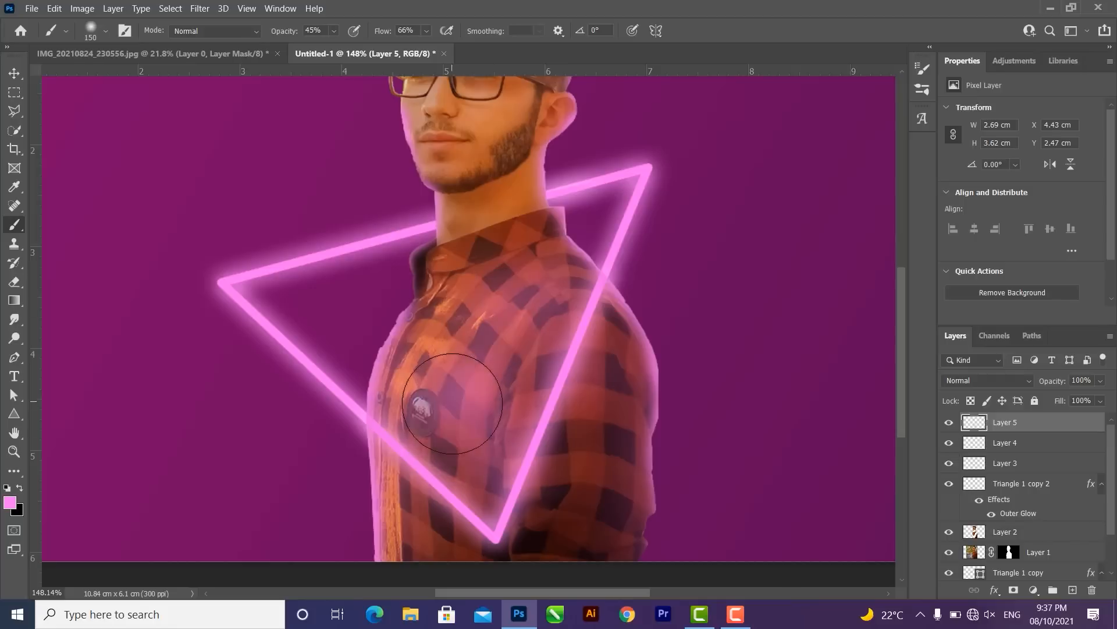
pyautogui.click(448, 555)
pyautogui.click(539, 523)
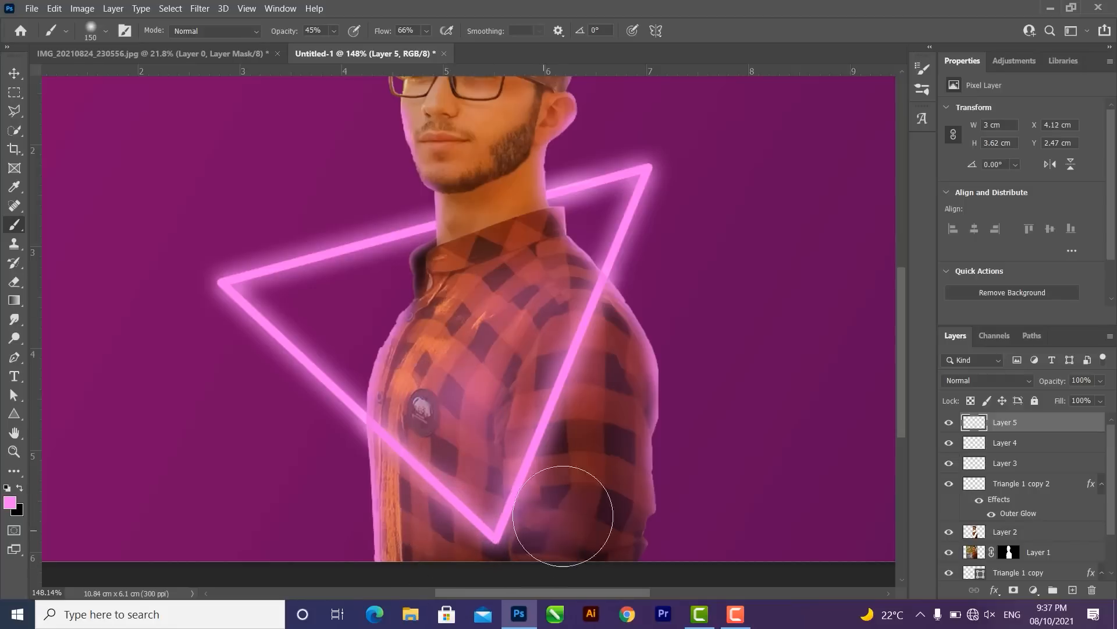
pyautogui.click(575, 536)
pyautogui.click(589, 539)
pyautogui.scroll(-6, 598, 438)
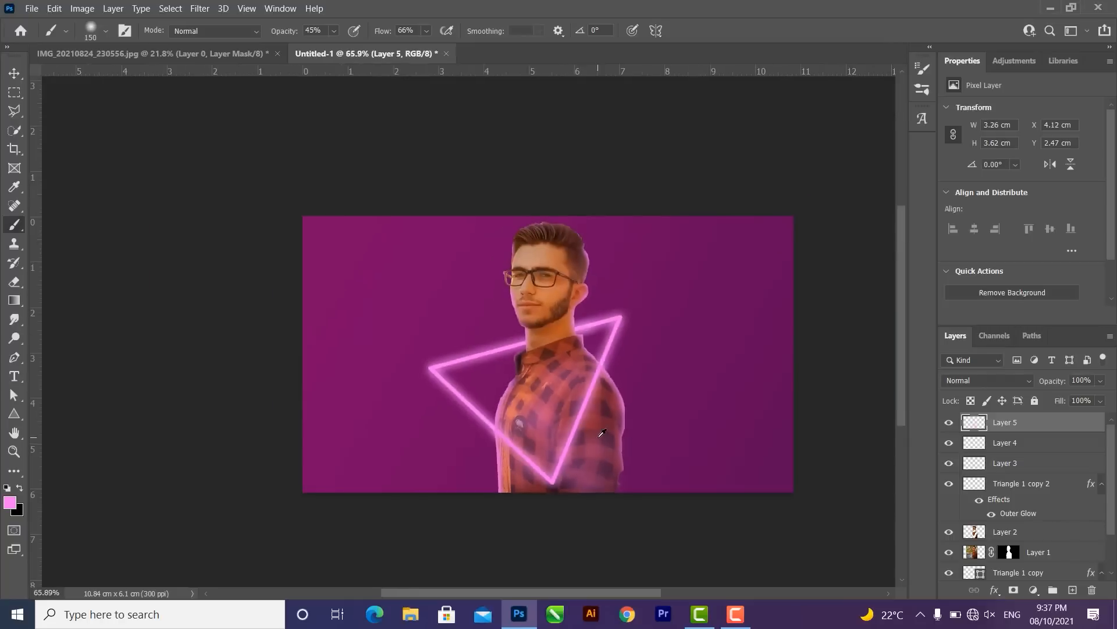
pyautogui.moveTo(675, 355); pyautogui.dragTo(643, 323)
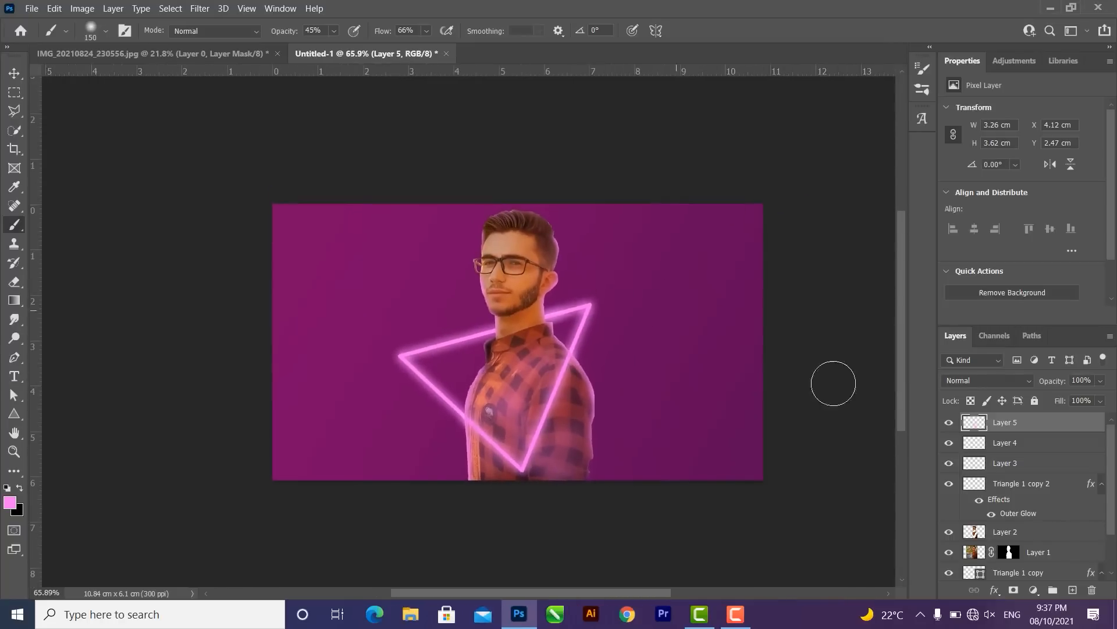
# - Add a new layer directly above Layer 0 and paint a soft pink glow behind the man, enlarging the brush up to 500 px
pyautogui.scroll(-3, 1114, 450)
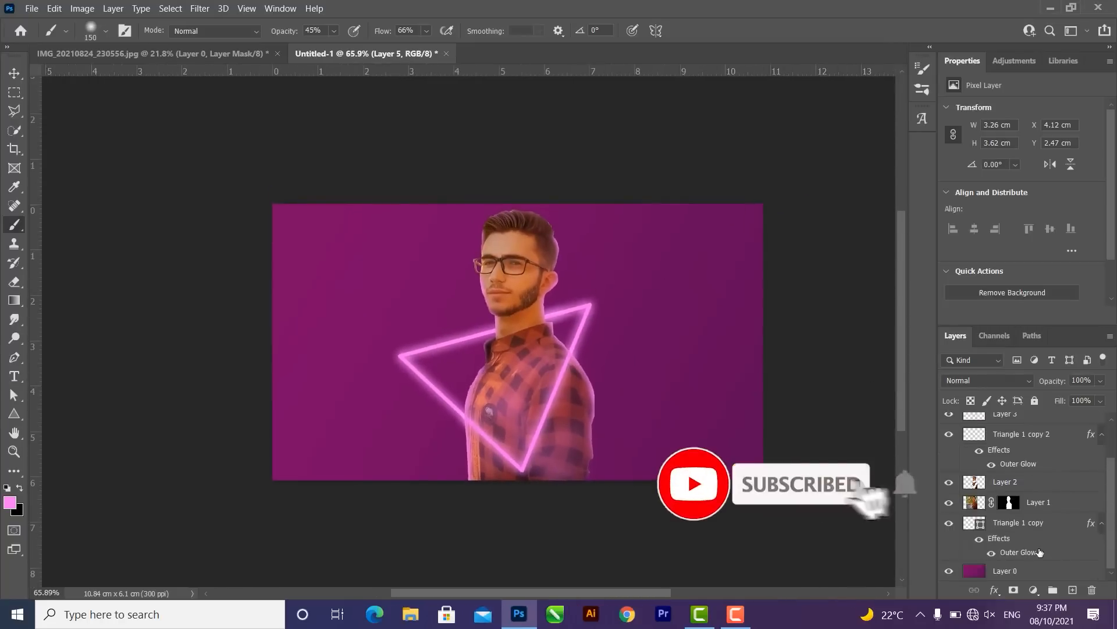
pyautogui.click(1024, 570)
pyautogui.click(1072, 590)
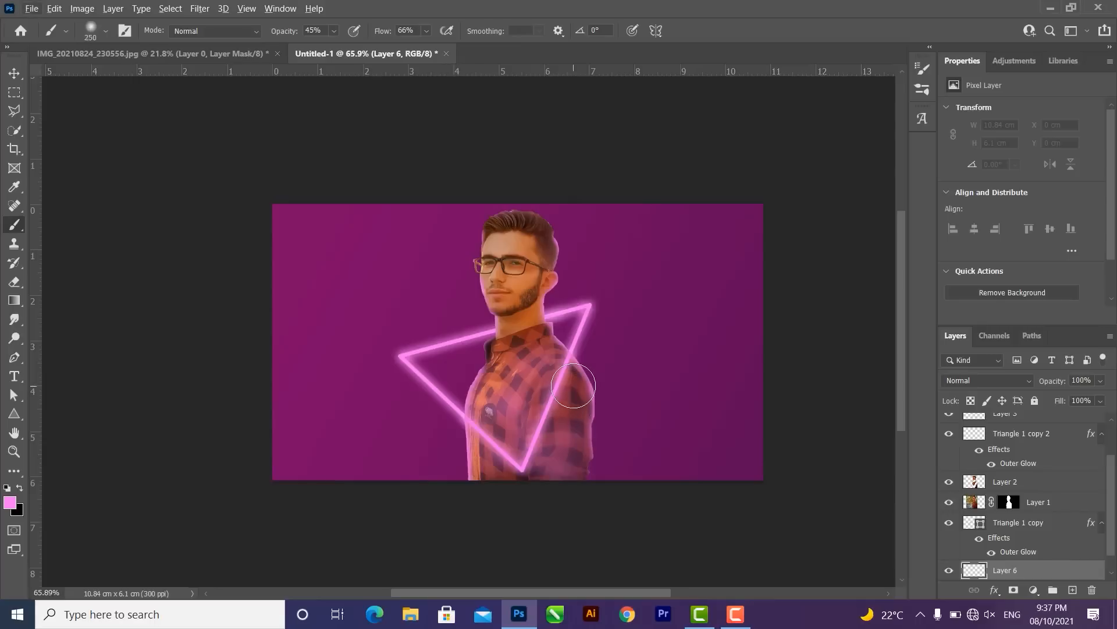
pyautogui.click(484, 430)
pyautogui.moveTo(485, 399)
pyautogui.mouseDown()
pyautogui.moveTo(462, 476)
pyautogui.moveTo(449, 407)
pyautogui.moveTo(476, 440)
pyautogui.moveTo(471, 391)
pyautogui.moveTo(510, 318)
pyautogui.moveTo(497, 259)
pyautogui.moveTo(502, 241)
pyautogui.moveTo(522, 236)
pyautogui.moveTo(539, 245)
pyautogui.moveTo(543, 337)
pyautogui.moveTo(590, 417)
pyautogui.moveTo(596, 514)
pyautogui.moveTo(593, 415)
pyautogui.moveTo(582, 391)
pyautogui.mouseUp()
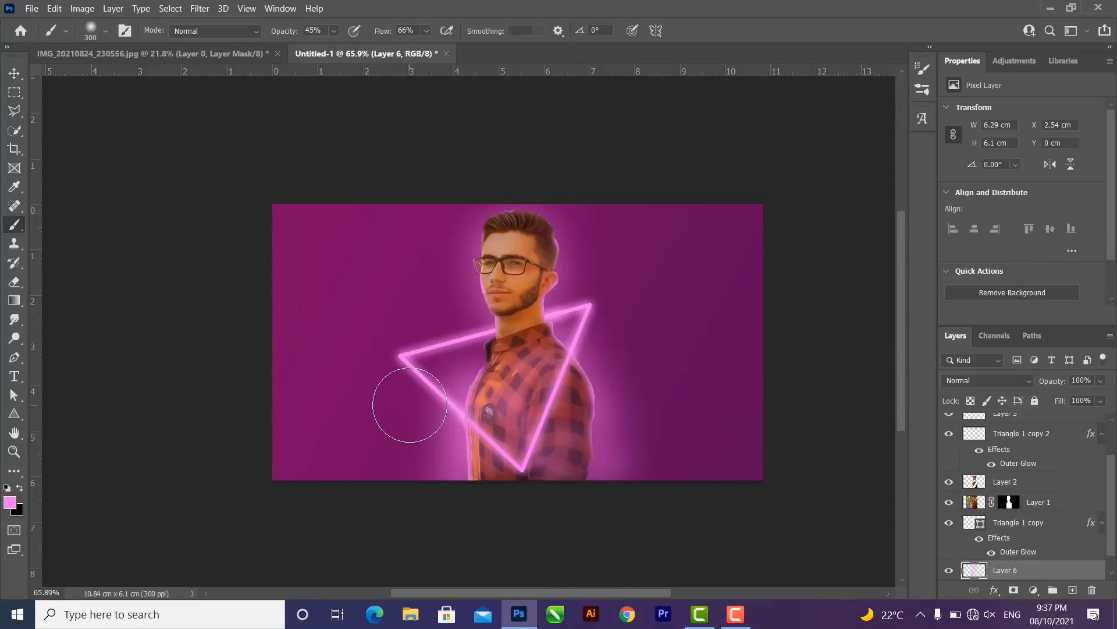
pyautogui.moveTo(409, 404)
pyautogui.mouseDown()
pyautogui.moveTo(402, 434)
pyautogui.moveTo(466, 433)
pyautogui.moveTo(449, 386)
pyautogui.moveTo(581, 409)
pyautogui.moveTo(636, 361)
pyautogui.moveTo(474, 437)
pyautogui.moveTo(419, 294)
pyautogui.moveTo(625, 441)
pyautogui.moveTo(456, 444)
pyautogui.moveTo(536, 444)
pyautogui.moveTo(568, 469)
pyautogui.moveTo(519, 369)
pyautogui.mouseUp()
pyautogui.scroll(3, 520, 370)
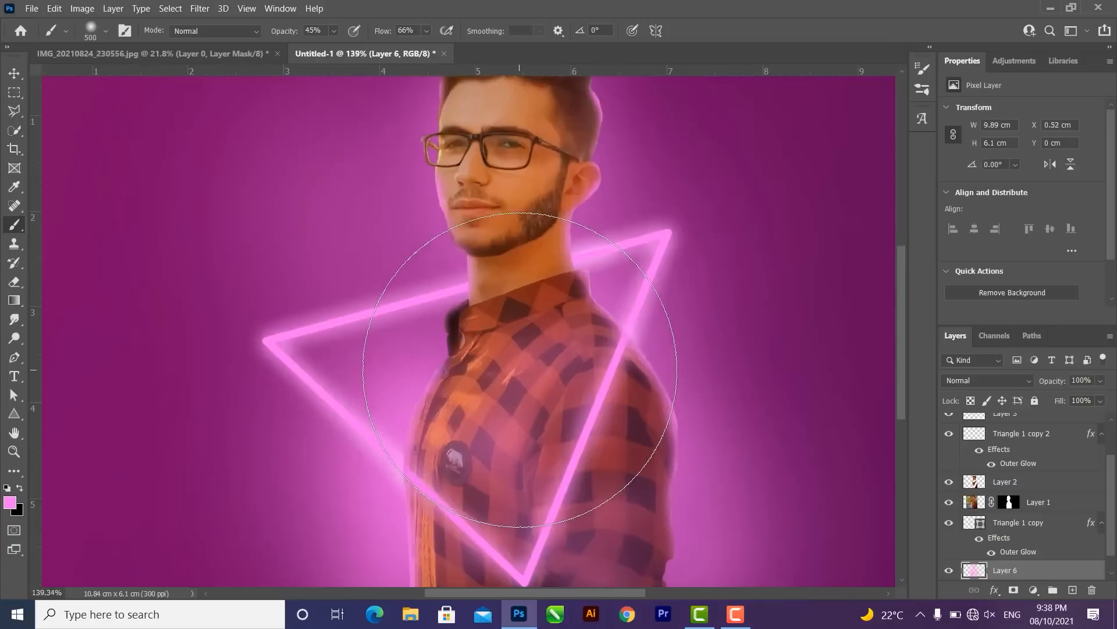
# - Change the Outer Glow colour of Triangle 1 copy to magenta f300e0 and adjust the glow's size
pyautogui.press('v')
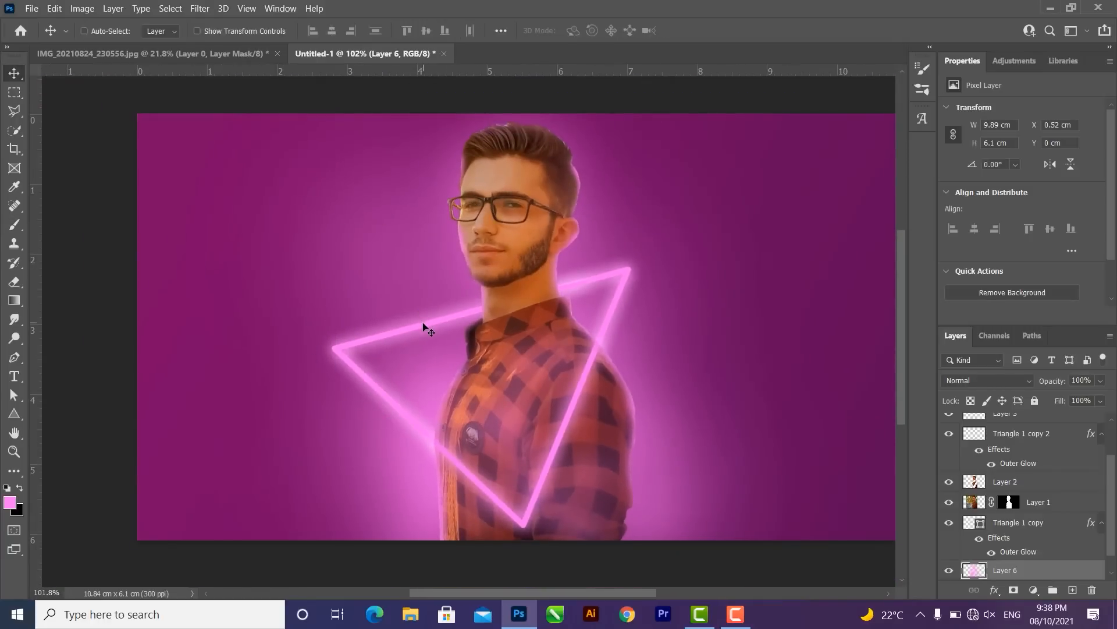
pyautogui.keyDown('ctrl'); pyautogui.click(429, 325); pyautogui.keyUp('ctrl')
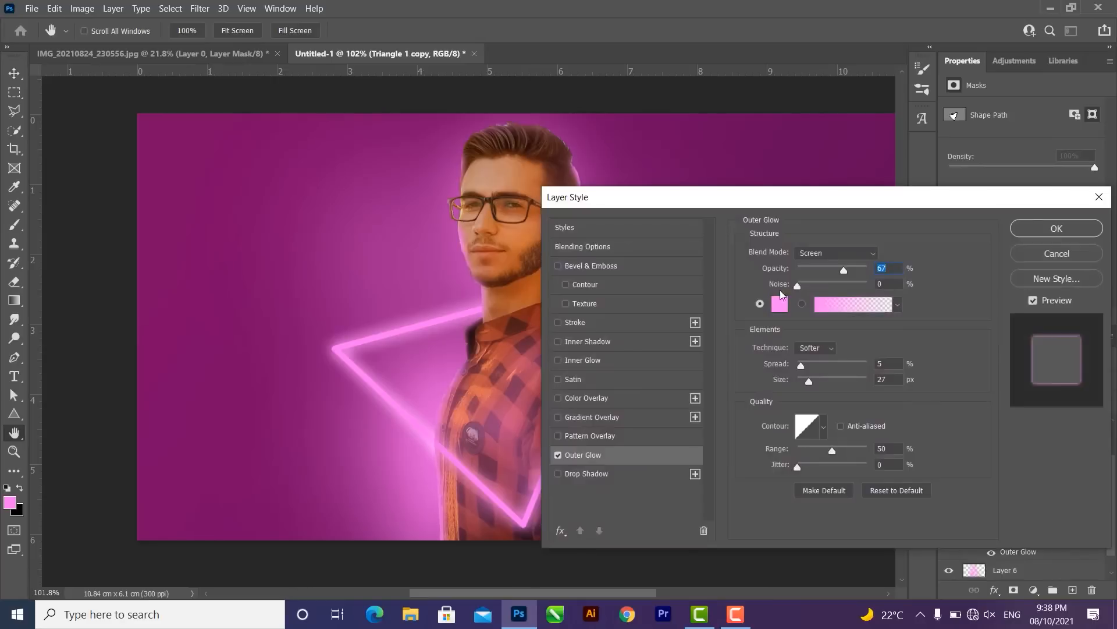
pyautogui.click(767, 368)
pyautogui.moveTo(762, 241)
pyautogui.mouseDown()
pyautogui.moveTo(802, 242)
pyautogui.moveTo(809, 257)
pyautogui.moveTo(851, 240)
pyautogui.moveTo(848, 287)
pyautogui.moveTo(863, 223)
pyautogui.mouseUp()
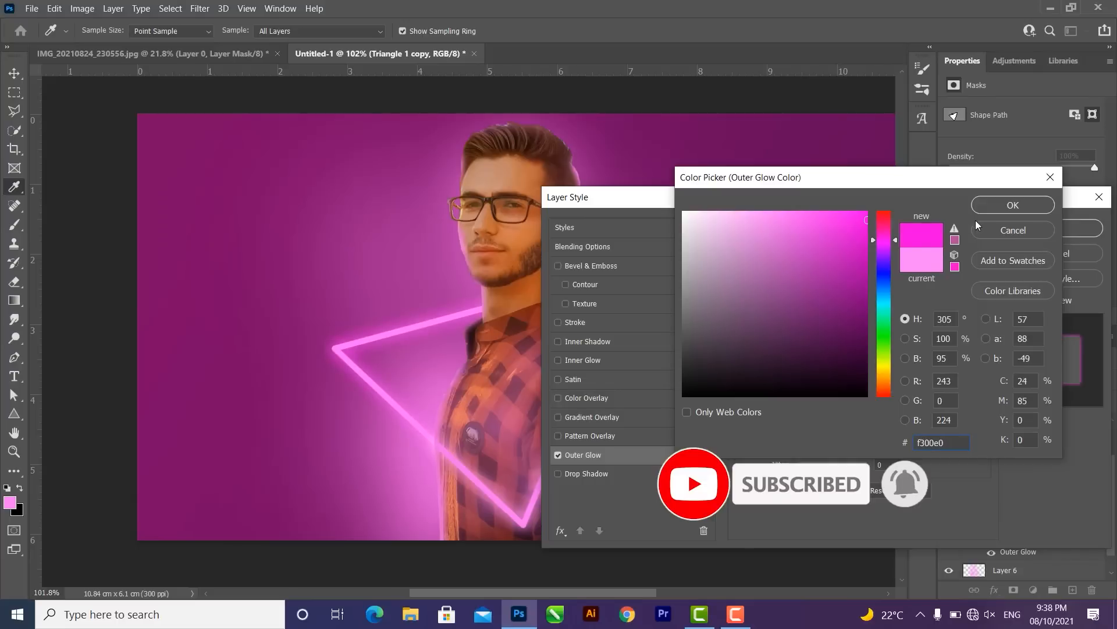
pyautogui.click(990, 208)
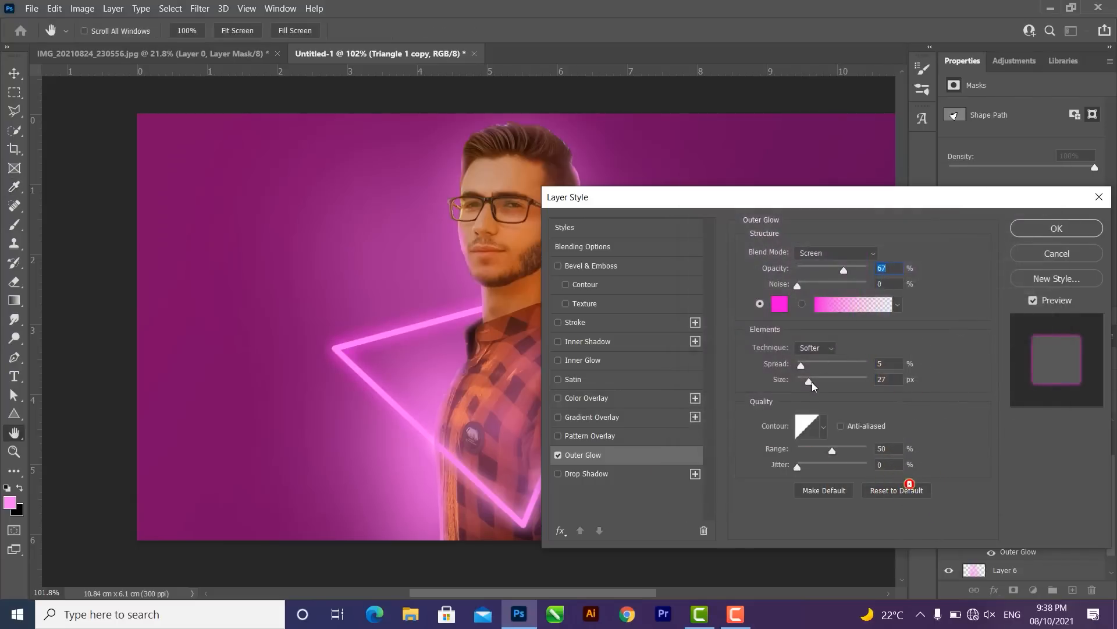
pyautogui.moveTo(811, 385)
pyautogui.mouseDown()
pyautogui.moveTo(810, 370)
pyautogui.moveTo(813, 382)
pyautogui.mouseUp()
pyautogui.click(1043, 227)
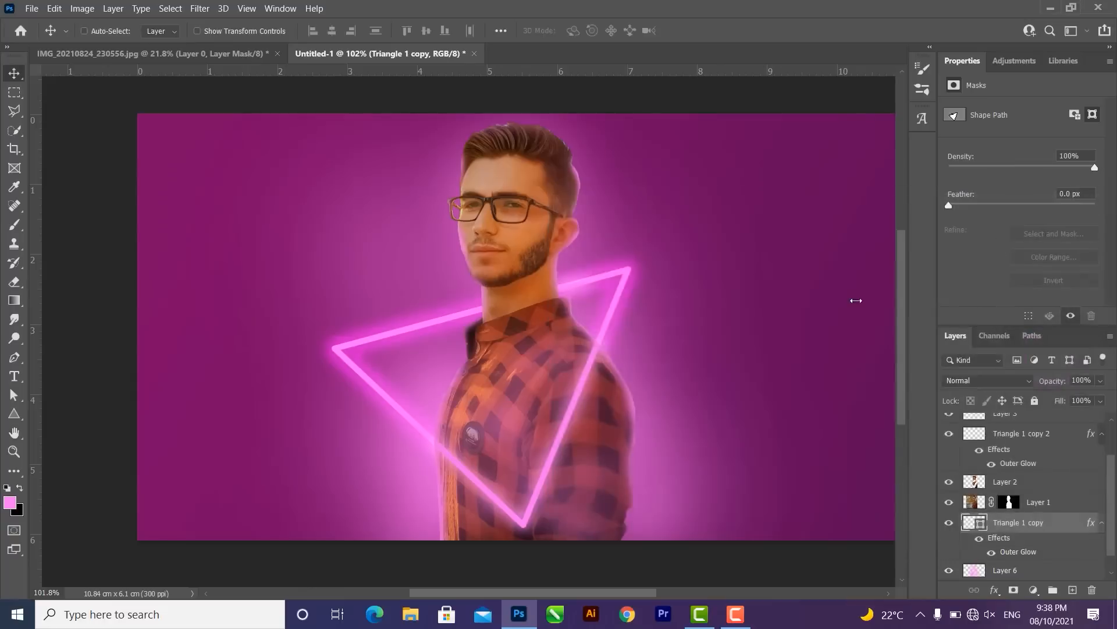
pyautogui.scroll(-2, 803, 314)
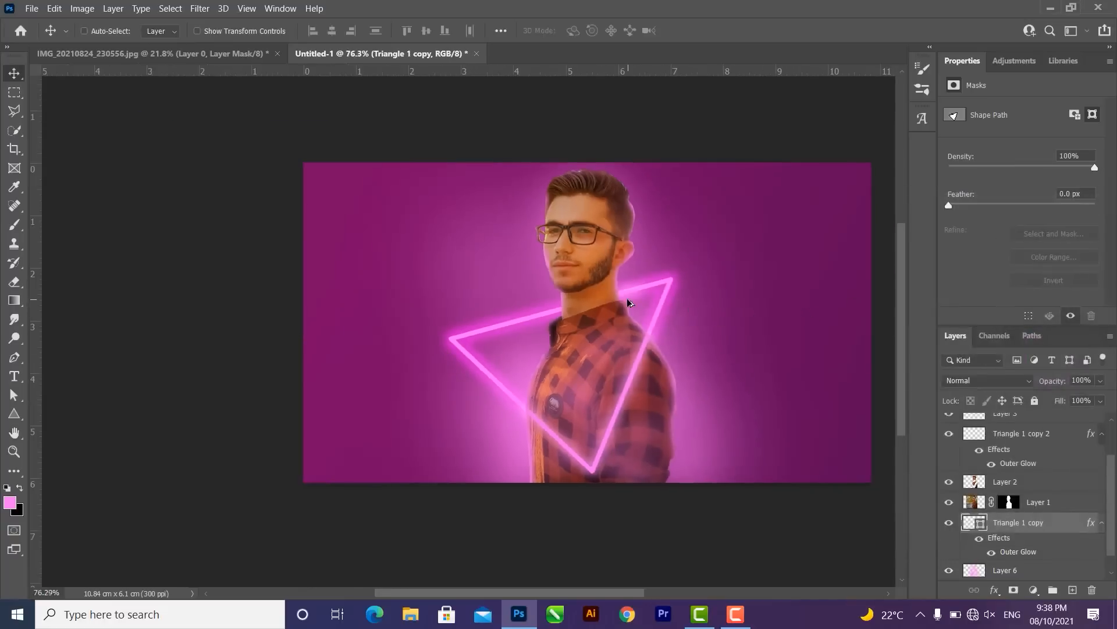
pyautogui.scroll(2, 629, 303)
pyautogui.moveTo(1004, 471); pyautogui.dragTo(1091, 589)
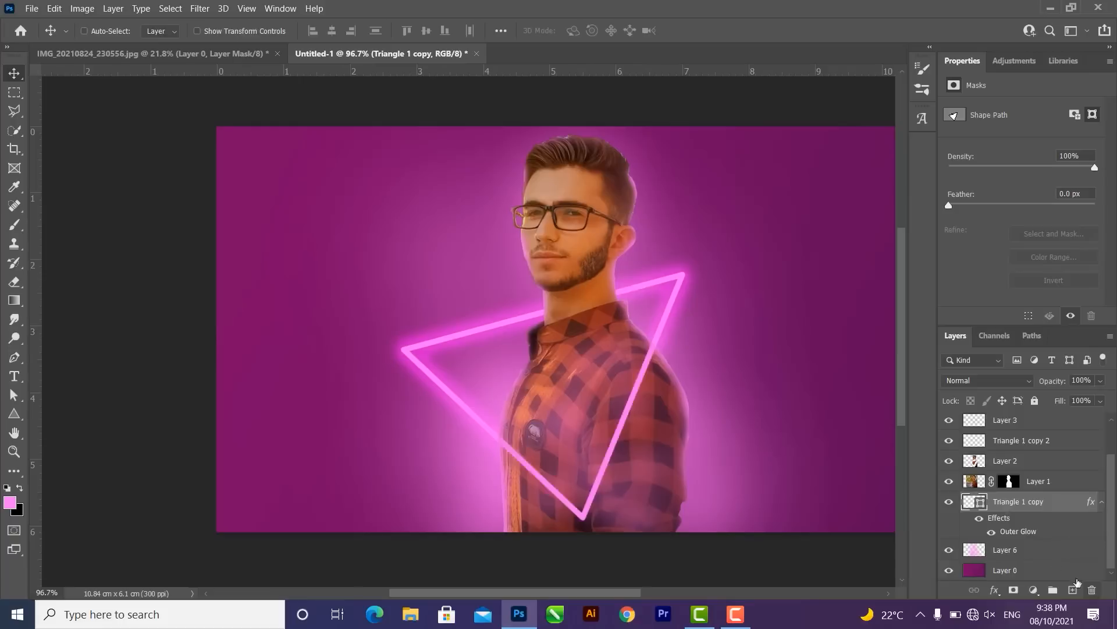
pyautogui.moveTo(1016, 521); pyautogui.dragTo(1013, 442)
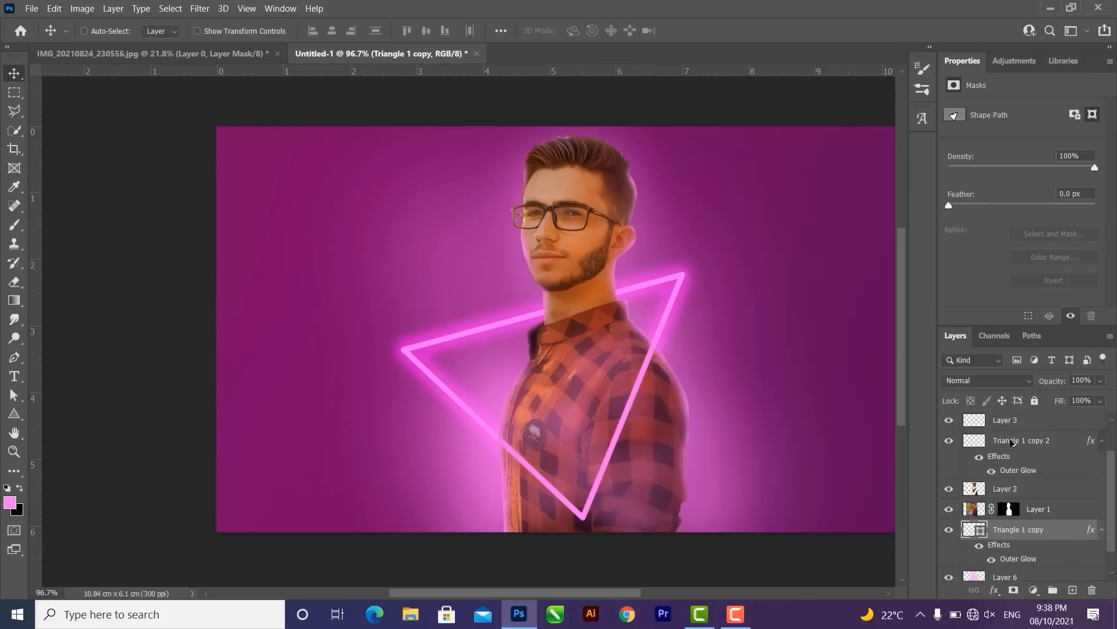
pyautogui.scroll(2, 619, 349)
pyautogui.scroll(-3, 620, 352)
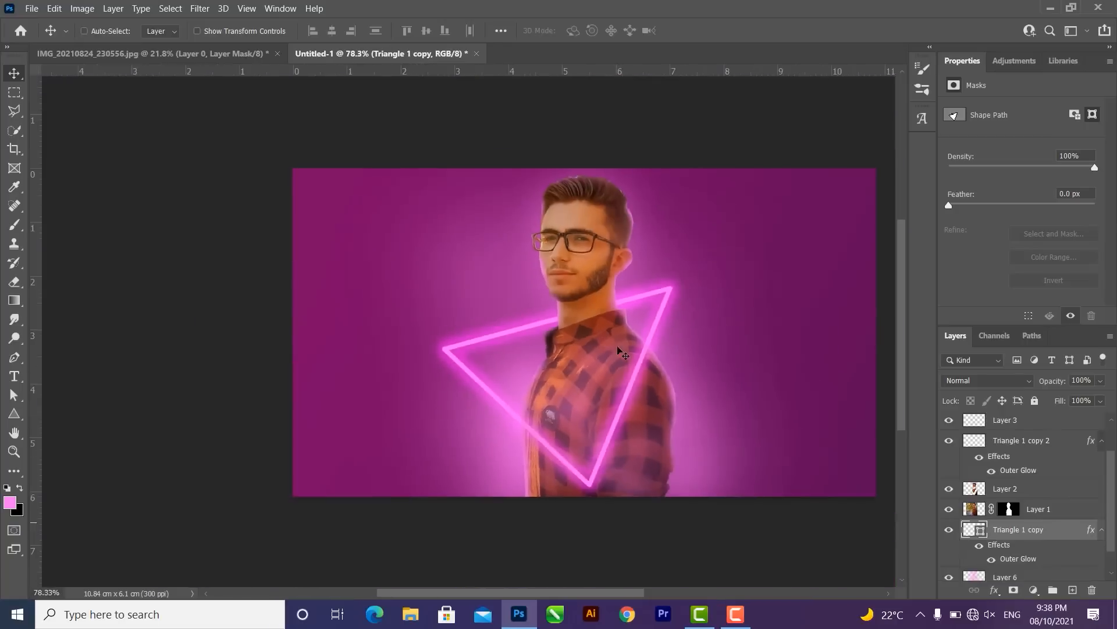
pyautogui.moveTo(693, 282); pyautogui.dragTo(628, 281)
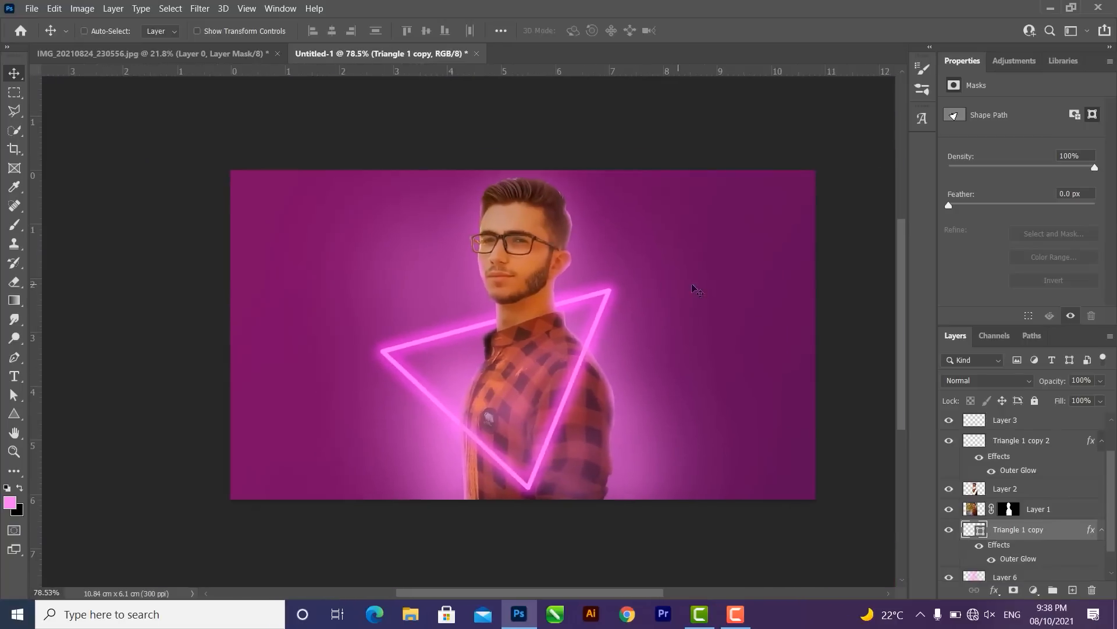
pyautogui.scroll(-1, 1110, 478)
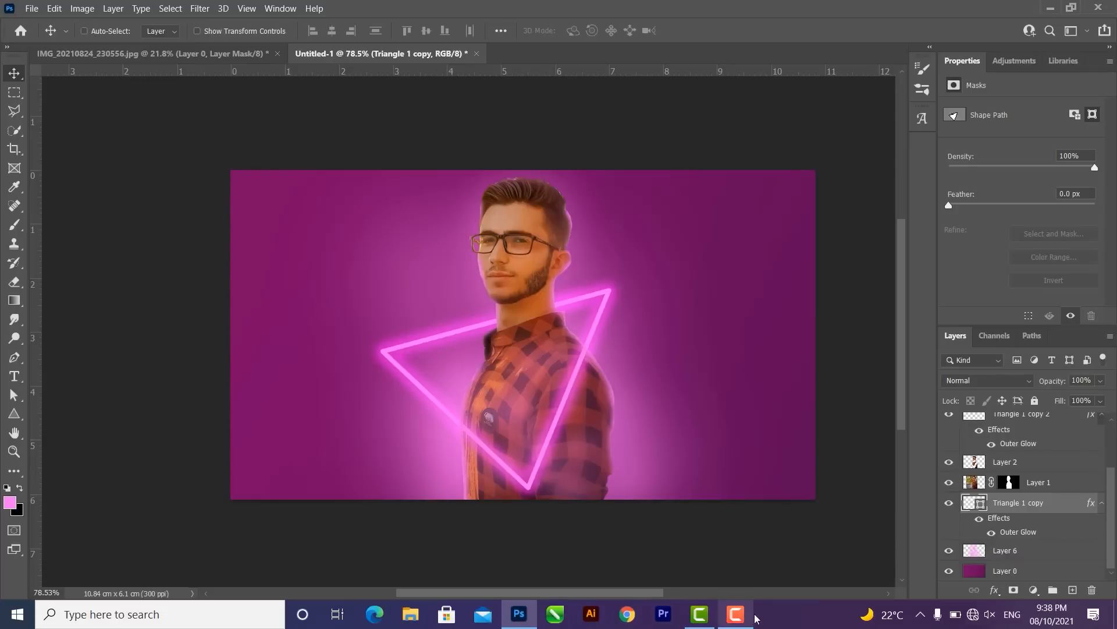
pyautogui.click(737, 616)
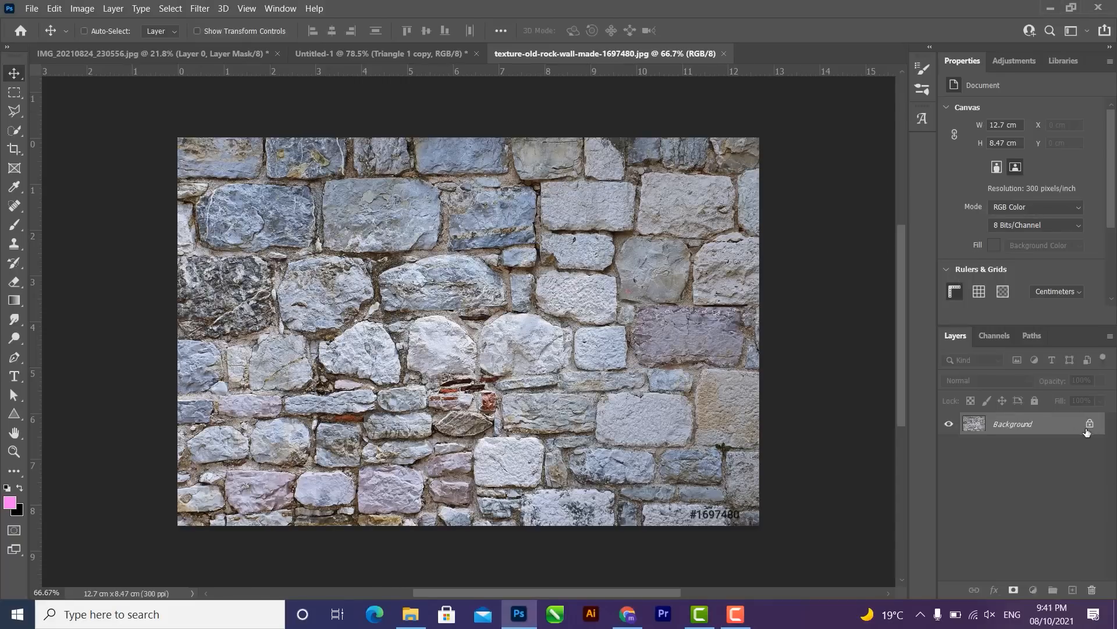
# - Unlock the rock-wall texture's background, copy it into the Untitled-1 composition and place it at the bottom of the layer stack
pyautogui.click(1088, 424)
pyautogui.moveTo(509, 302); pyautogui.dragTo(529, 387)
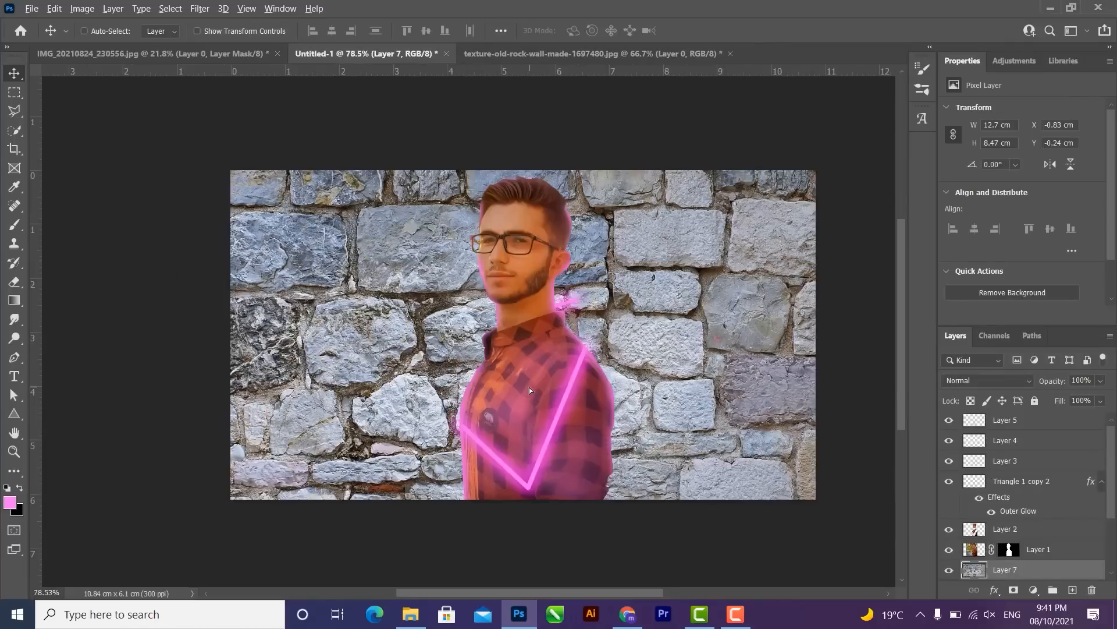
pyautogui.scroll(-3, 529, 387)
pyautogui.scroll(-4, 1034, 544)
pyautogui.moveTo(997, 482); pyautogui.dragTo(1010, 580)
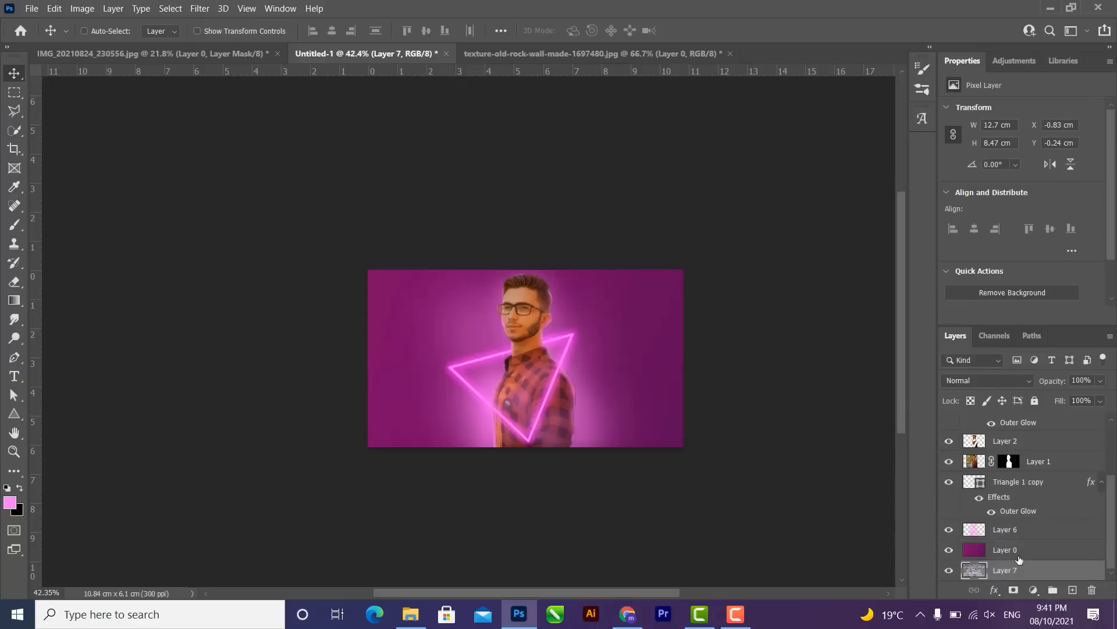
# - Cycle through the blend modes of the purple Layer 0 above the wall texture and settle on Linear Light
pyautogui.click(1009, 555)
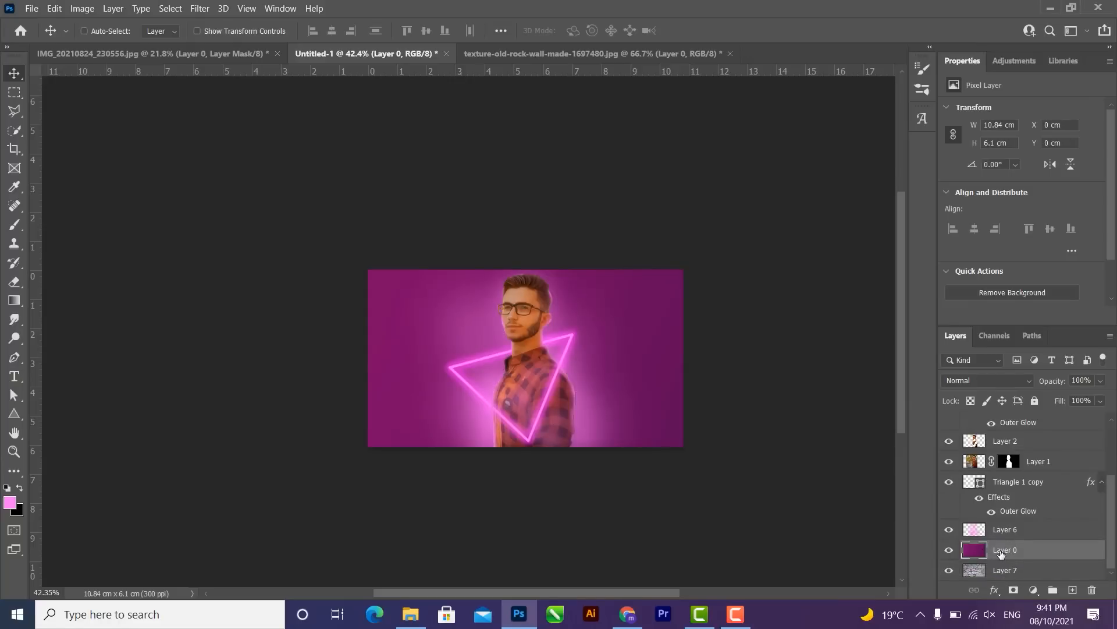
pyautogui.click(987, 382)
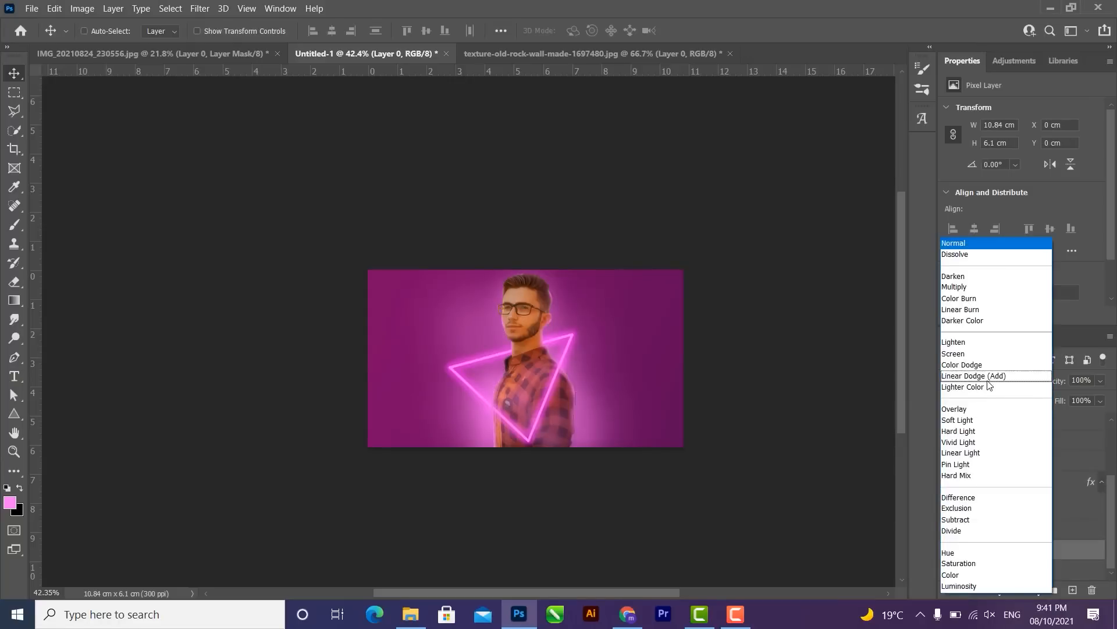
pyautogui.click(972, 243)
pyautogui.press('Down')
pyautogui.press('Down')
pyautogui.press('Down')
pyautogui.press('Down')
pyautogui.press('Down')
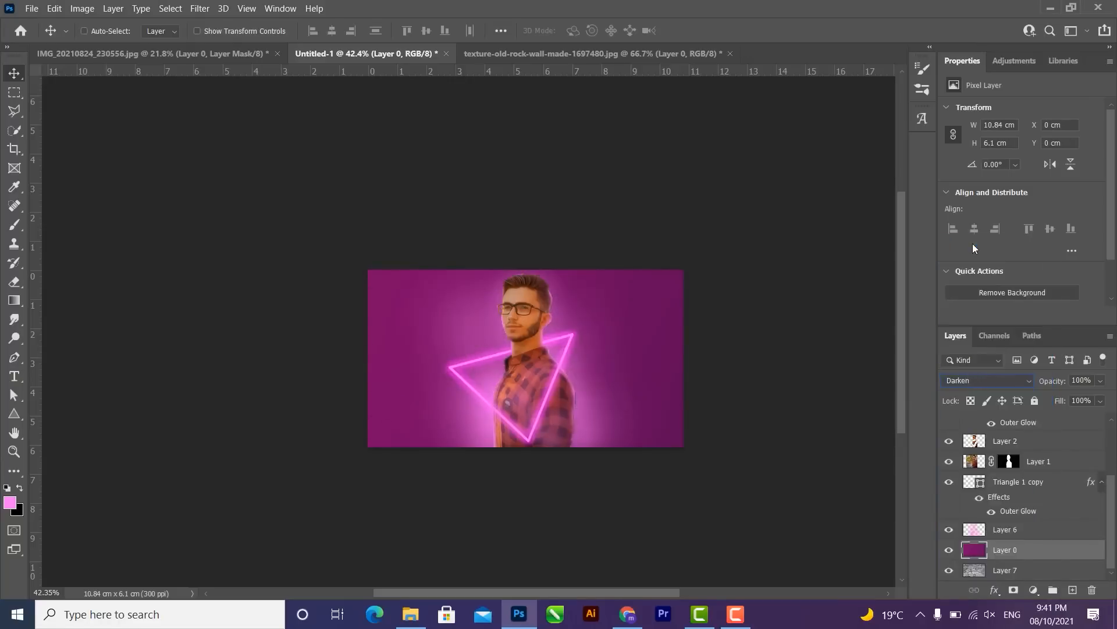
pyautogui.press('Down')
pyautogui.press('Down')
pyautogui.press('Down')
pyautogui.press('Down')
pyautogui.press('Down')
pyautogui.press('Down')
pyautogui.press('Down')
pyautogui.press('Down')
pyautogui.press('Down')
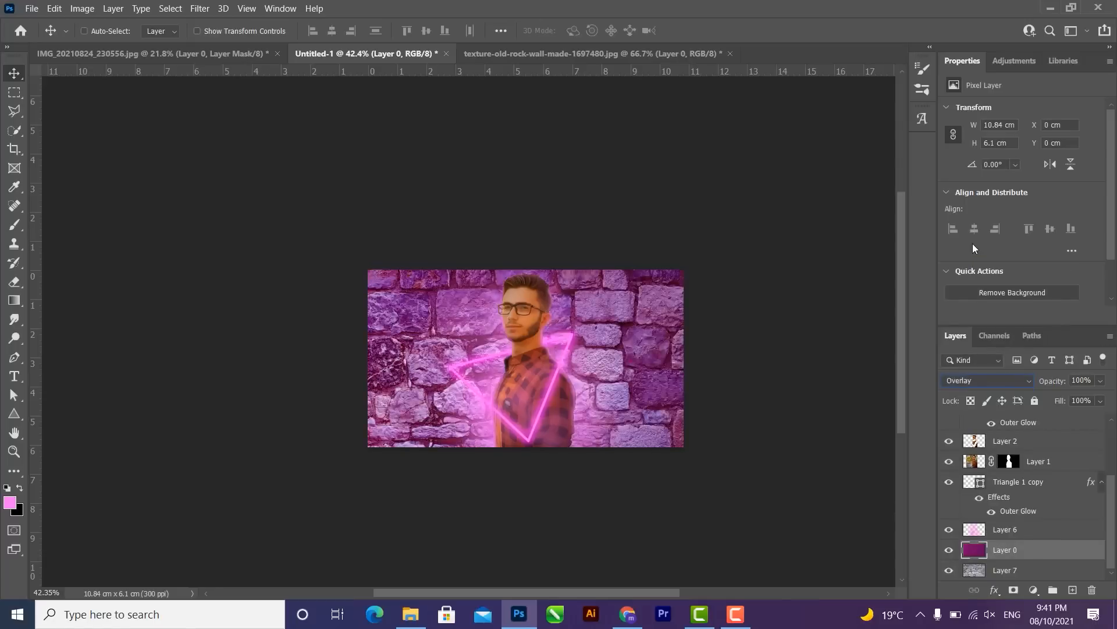
pyautogui.press('Down')
pyautogui.press('Down')
pyautogui.press('Down')
pyautogui.press('Down')
pyautogui.press('Down')
pyautogui.press('Down')
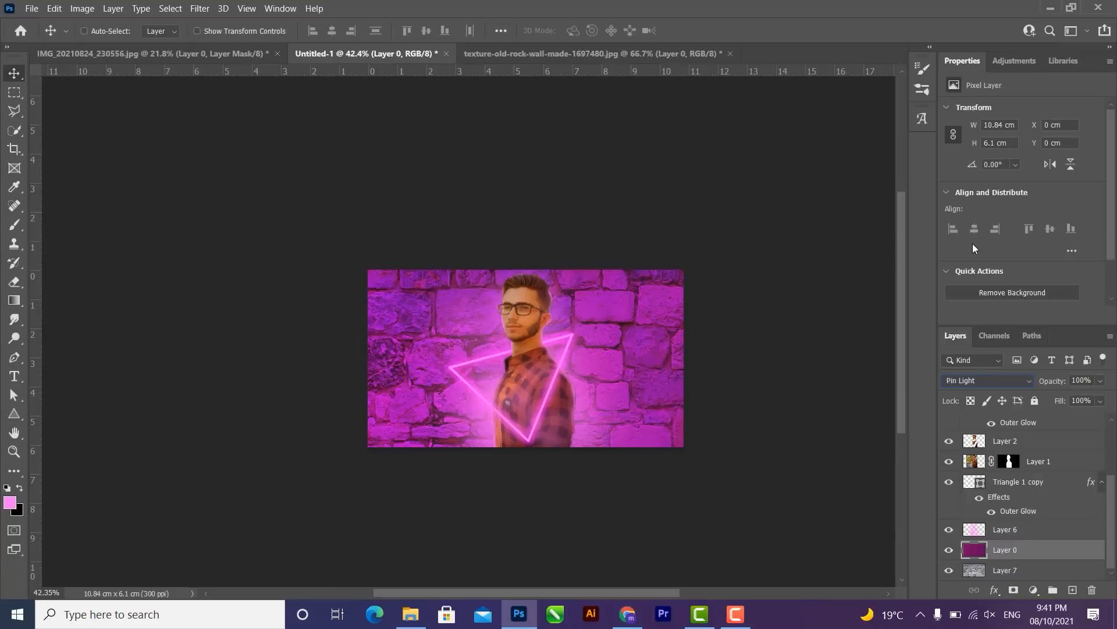
pyautogui.press('Down')
pyautogui.press('Down')
pyautogui.press('Down')
pyautogui.press('Down')
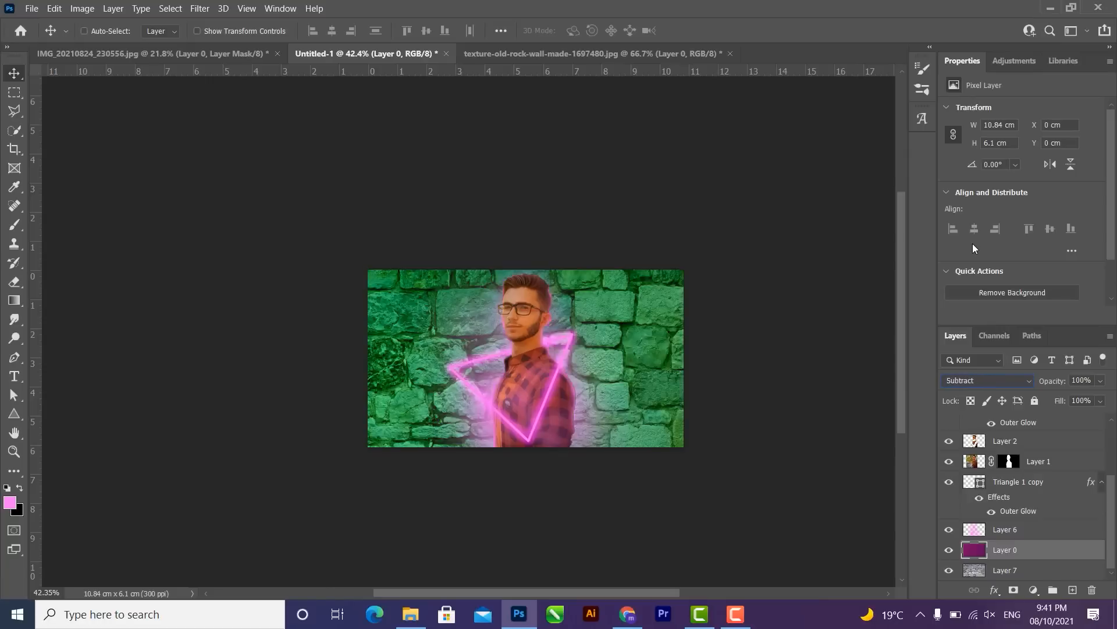
pyautogui.press('Down')
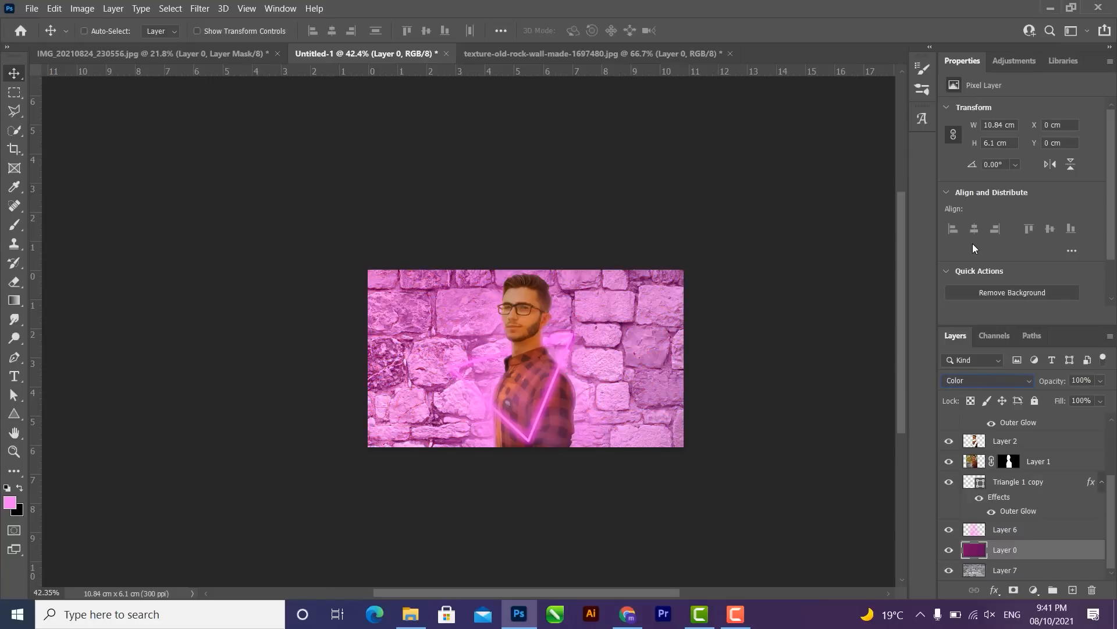
pyautogui.press('Down')
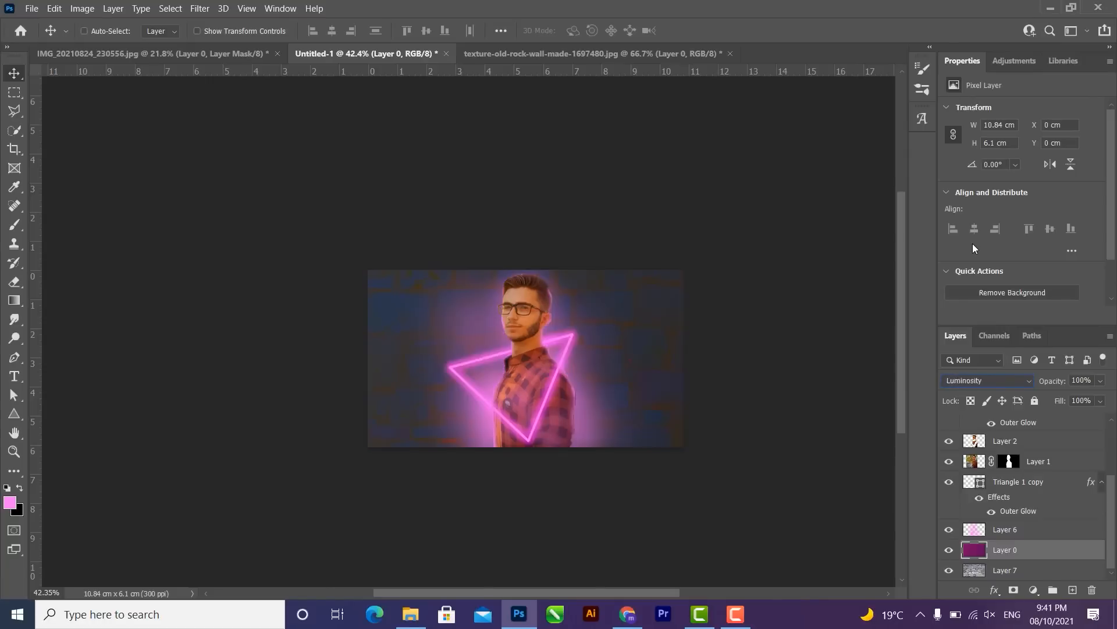
pyautogui.press('Up')
pyautogui.press('Up')
pyautogui.press('Up')
pyautogui.press('Up')
pyautogui.press('Up')
pyautogui.press('Up')
pyautogui.press('Up')
pyautogui.press('Up')
pyautogui.press('Up')
pyautogui.press('Up')
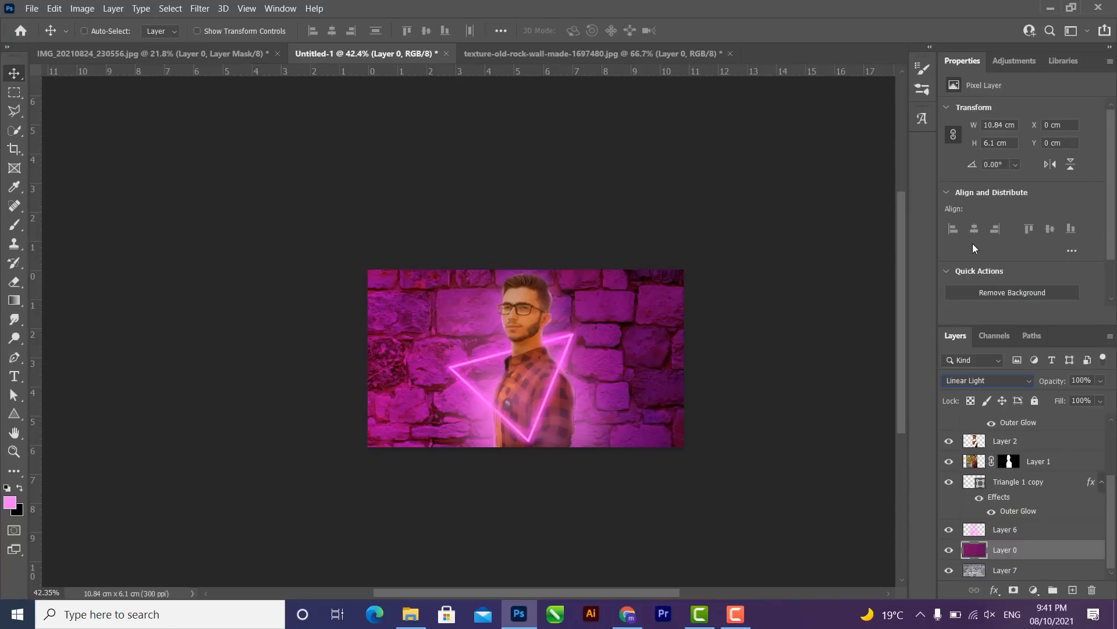
# - Merge the purple Layer 0 with the wall texture Layer 7 into a single layer
pyautogui.keyDown('shift'); pyautogui.click(1023, 571); pyautogui.keyUp('shift')
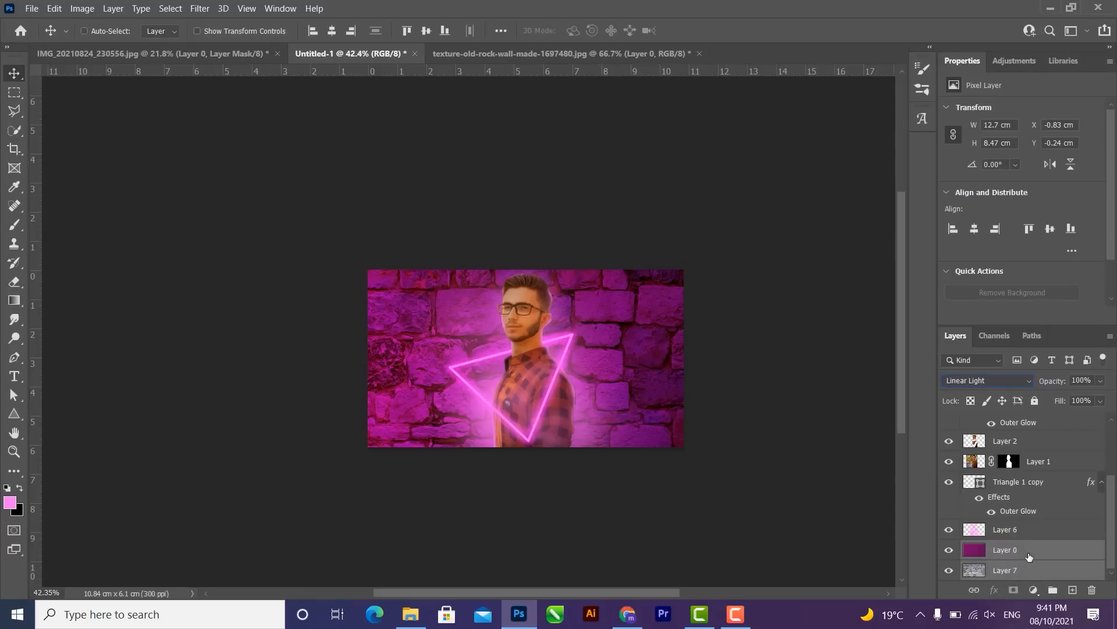
pyautogui.press('ctrl')
pyautogui.hotkey('ctrl', 'e')
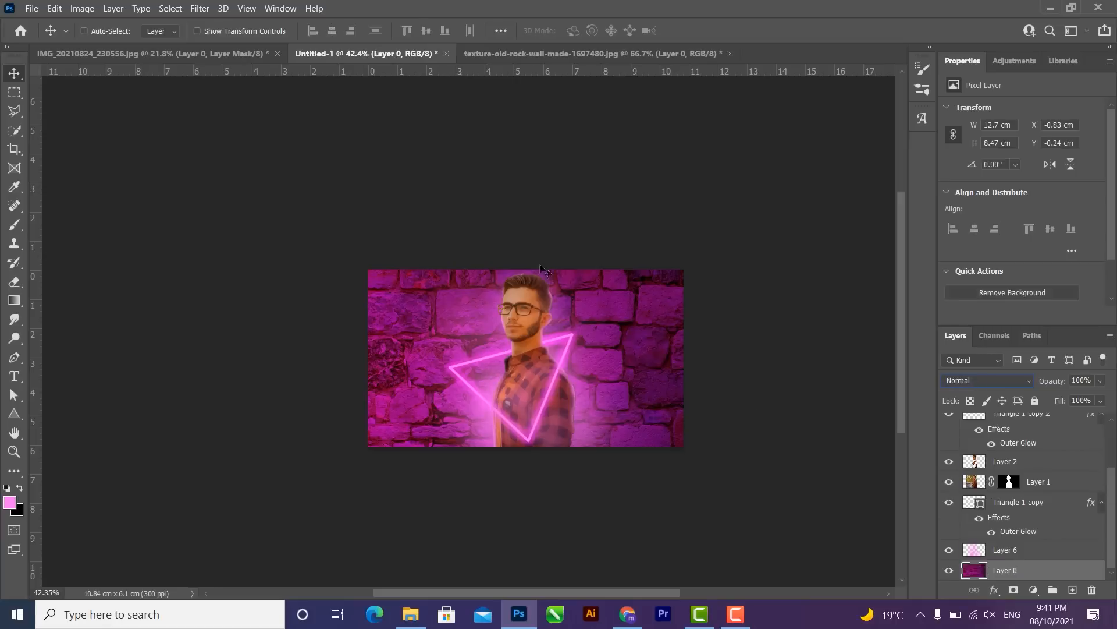
# - Apply a Gaussian Blur with a radius of 2.2 pixels to the merged wall layer
pyautogui.scroll(5, 536, 270)
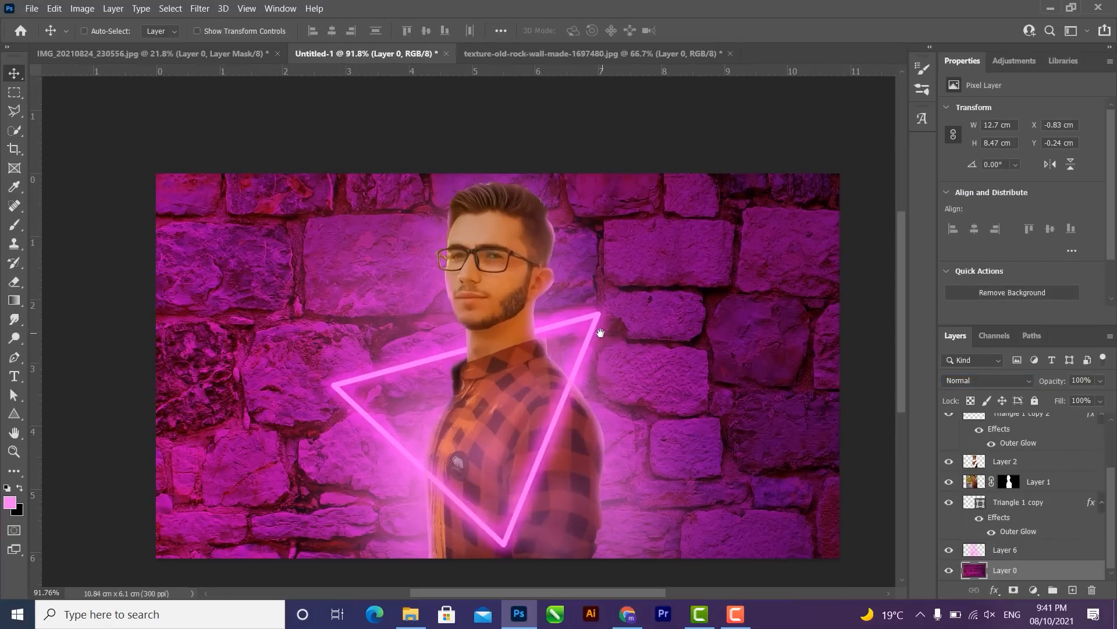
pyautogui.moveTo(598, 329); pyautogui.dragTo(564, 291)
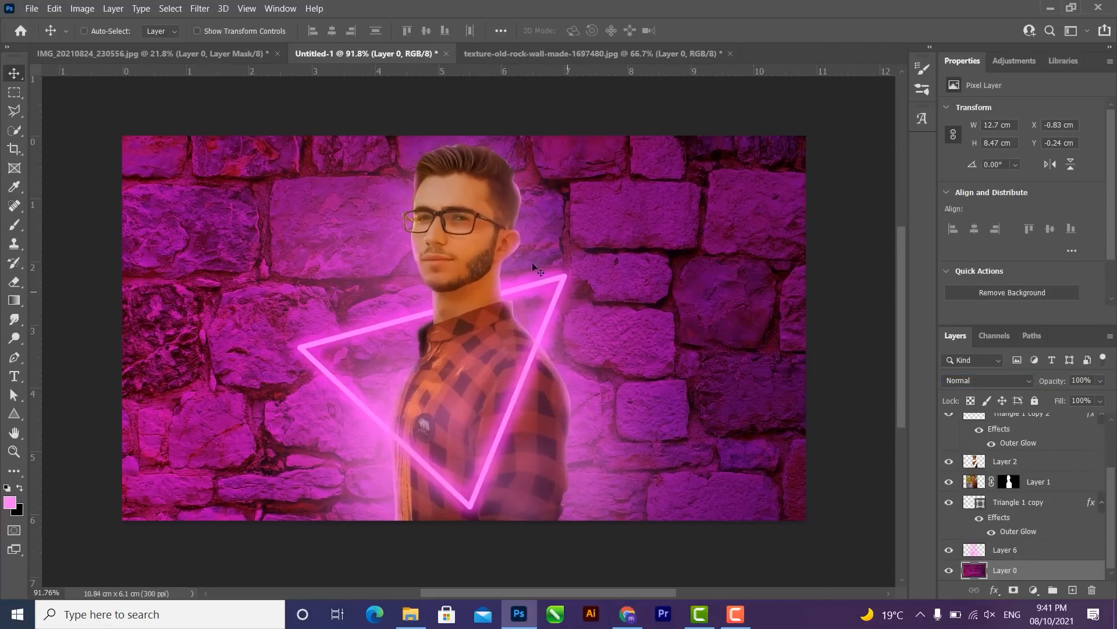
pyautogui.click(204, 9)
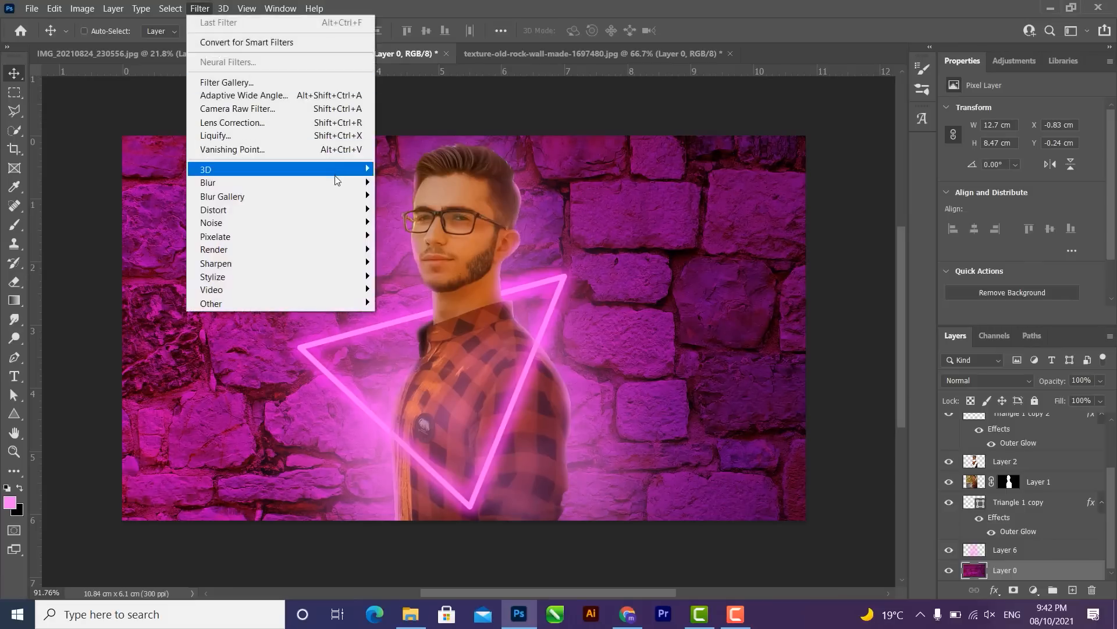
pyautogui.moveTo(341, 185)
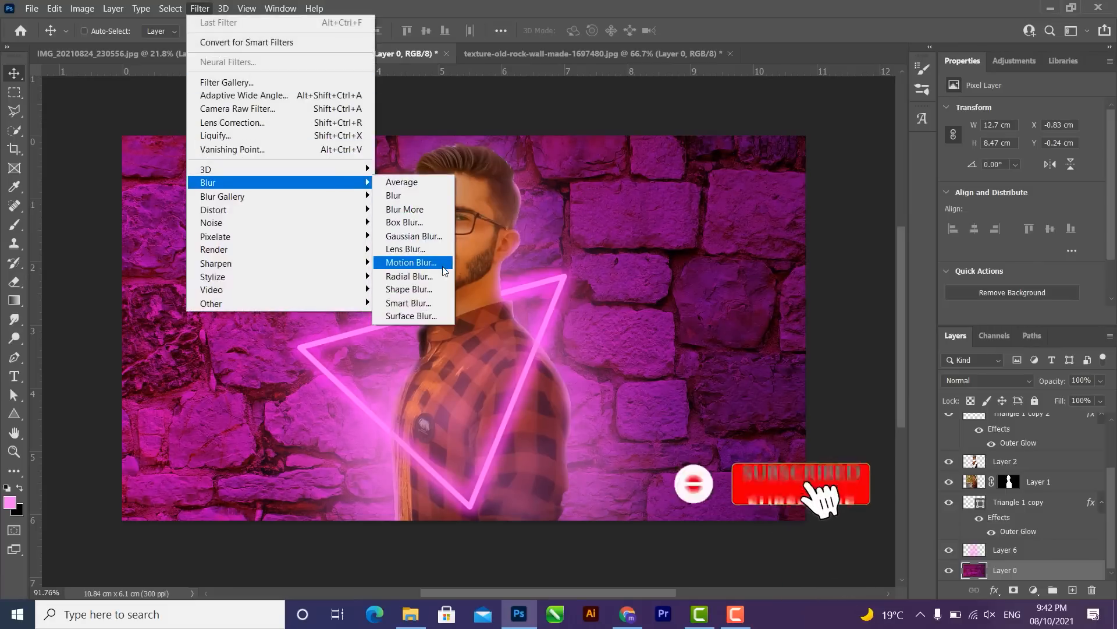
pyautogui.click(435, 239)
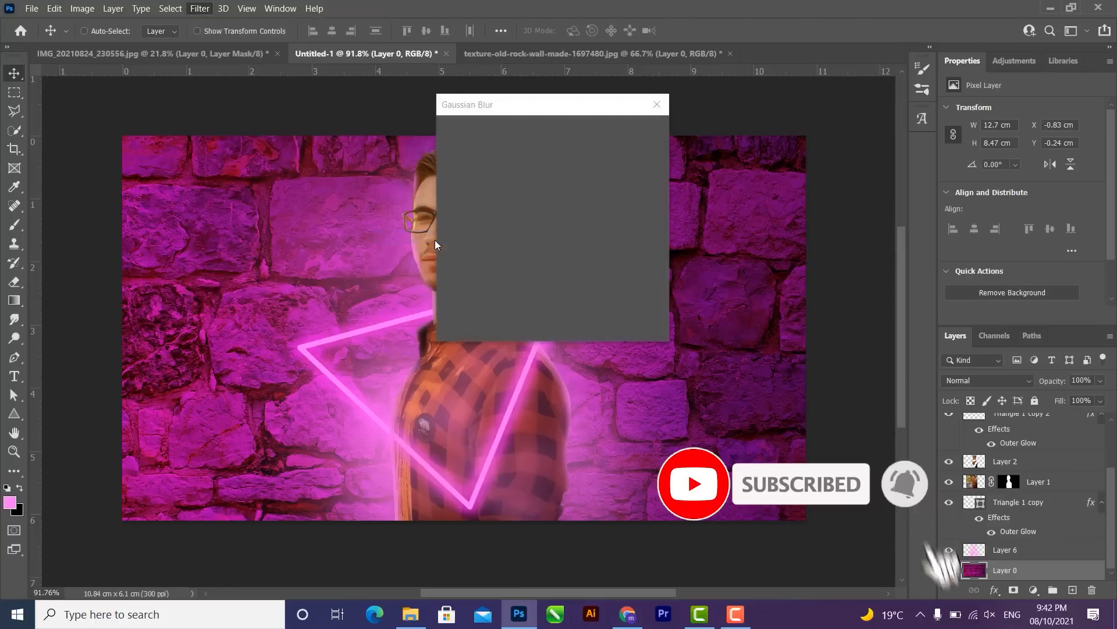
pyautogui.moveTo(548, 104); pyautogui.dragTo(705, 89)
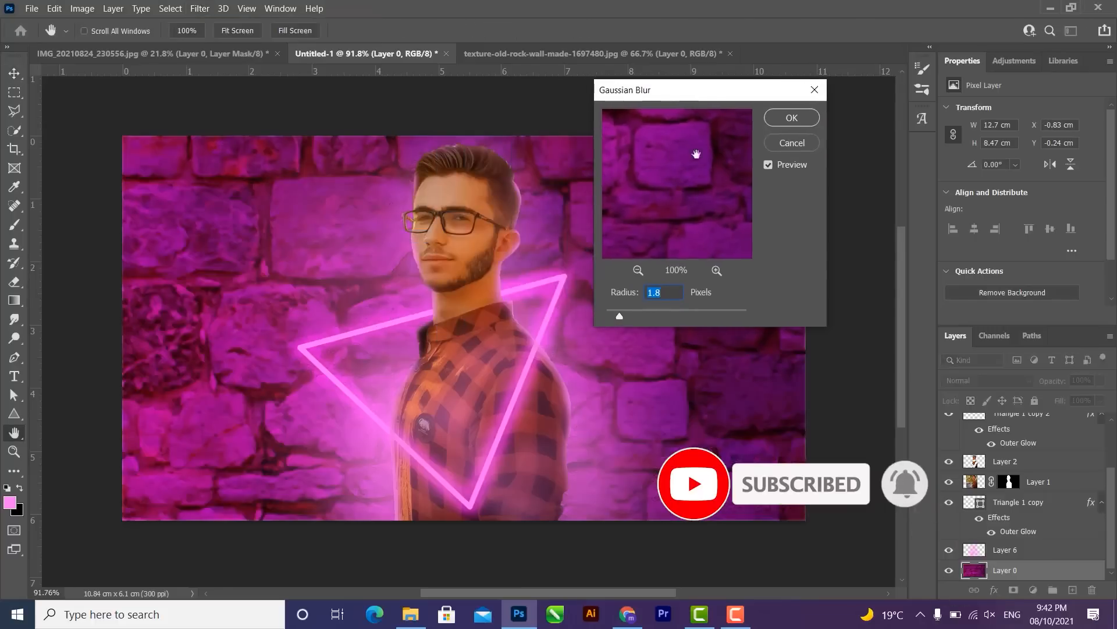
pyautogui.moveTo(619, 314); pyautogui.dragTo(623, 316)
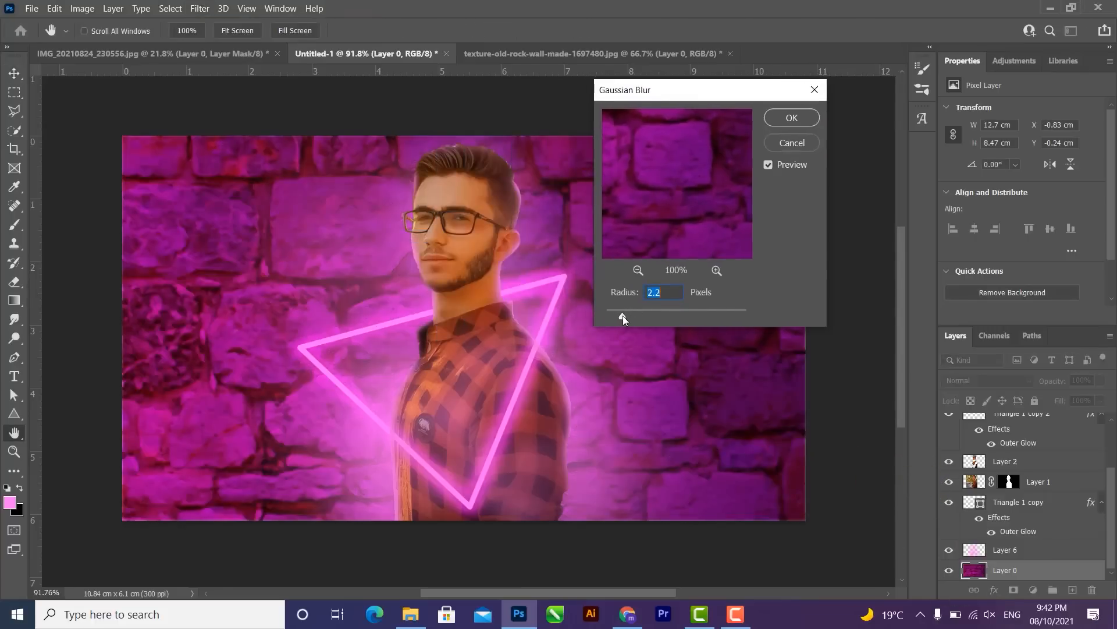
pyautogui.click(785, 119)
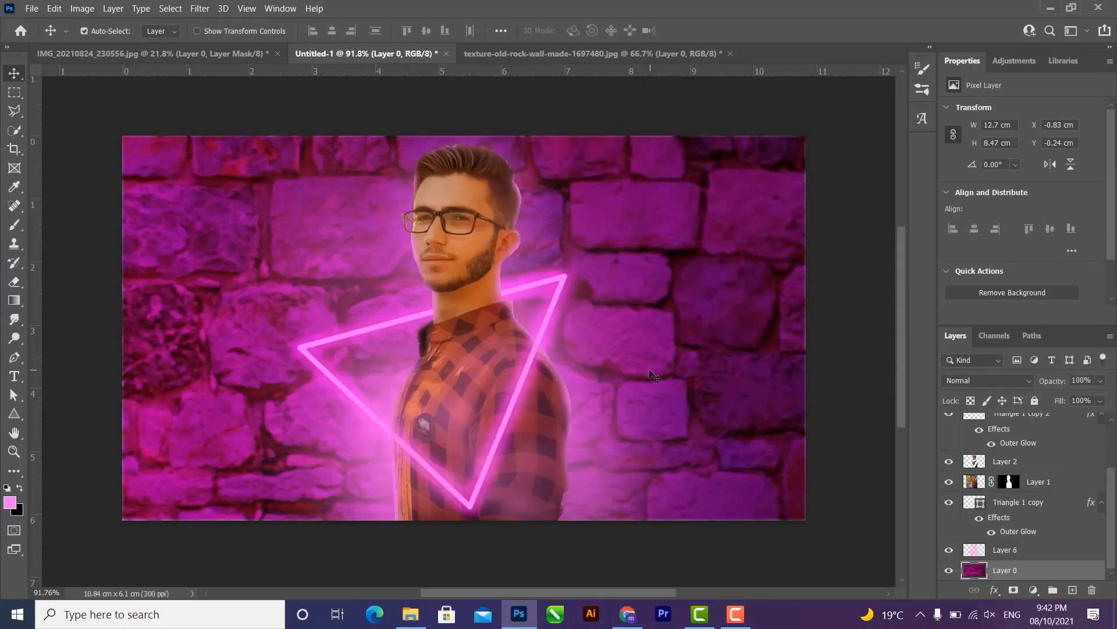
# - Darken the wall layer with Hue/Saturation by setting the lightness to -59
pyautogui.hotkey('ctrl', 'u')
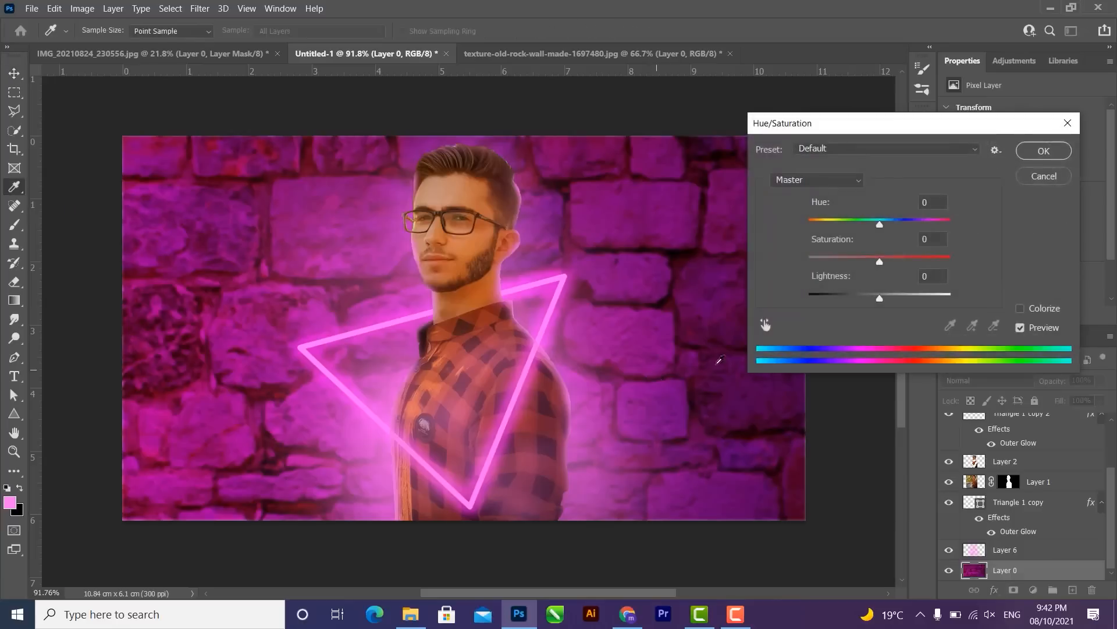
pyautogui.moveTo(879, 300); pyautogui.dragTo(838, 298)
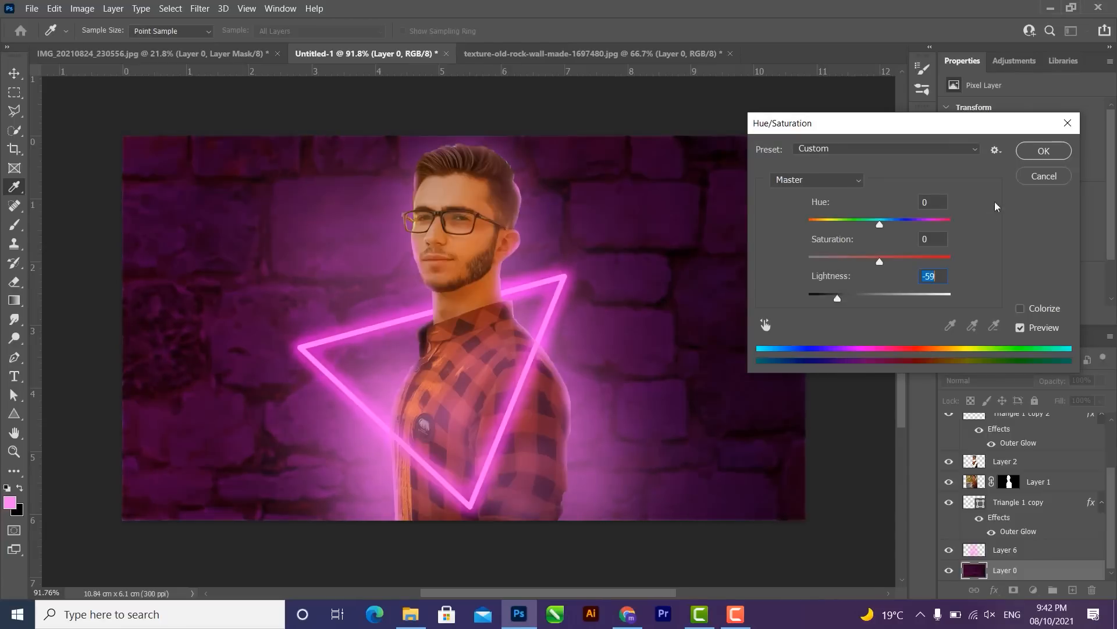
pyautogui.click(1042, 152)
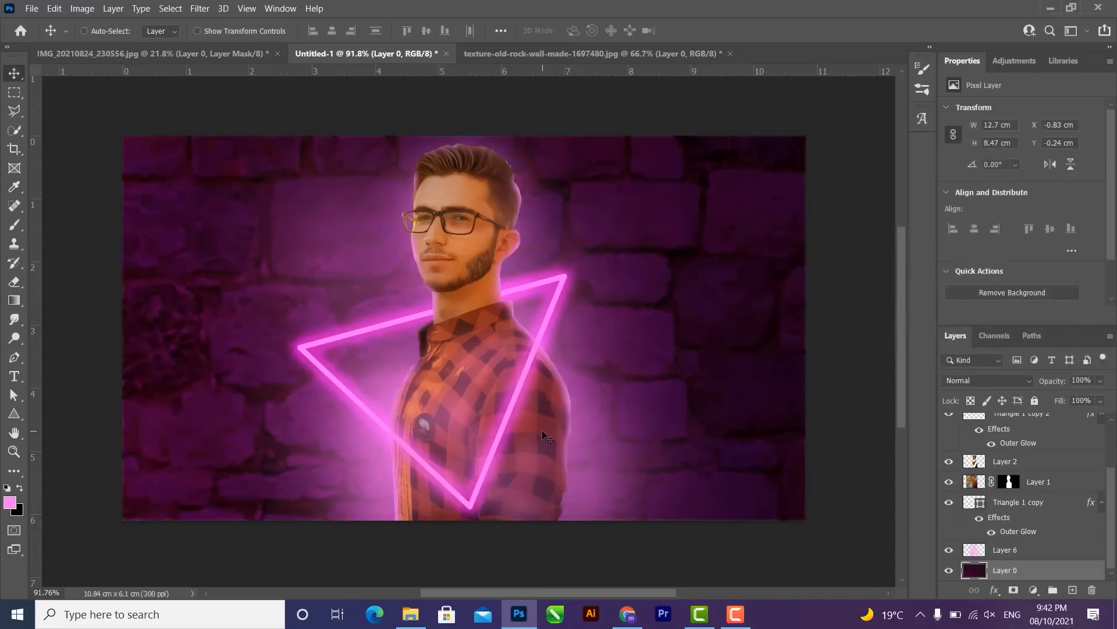
# - Duplicate the pink glow on Layer 6 and offset the copy sideways from the man
pyautogui.scroll(-2, 542, 429)
pyautogui.hscroll(-2, 710, 404)
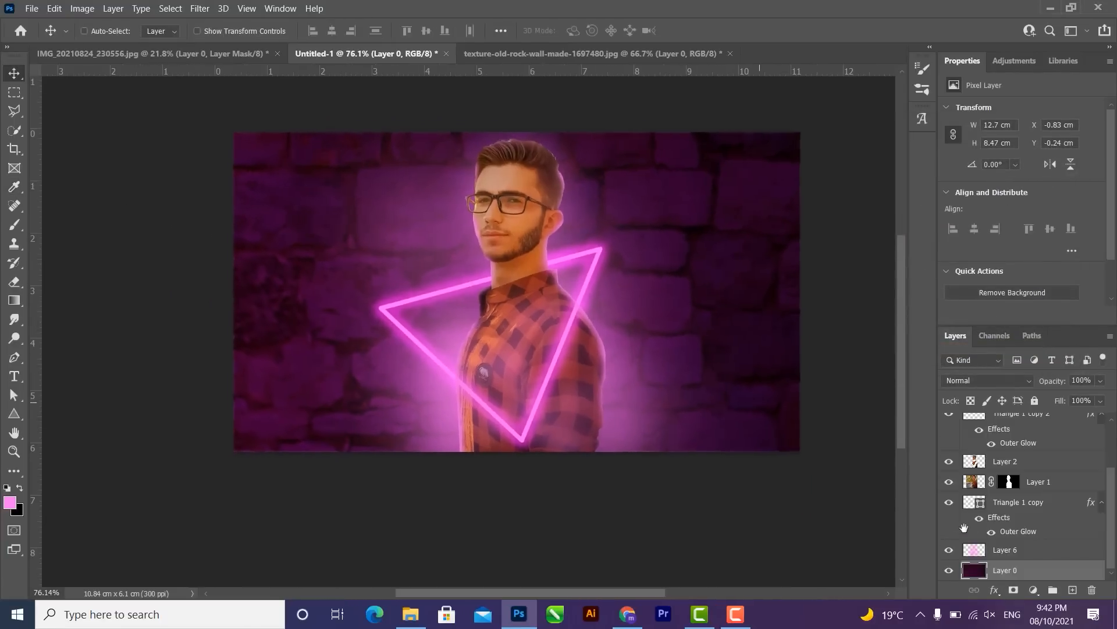
pyautogui.click(1006, 549)
pyautogui.moveTo(572, 349); pyautogui.dragTo(690, 347)
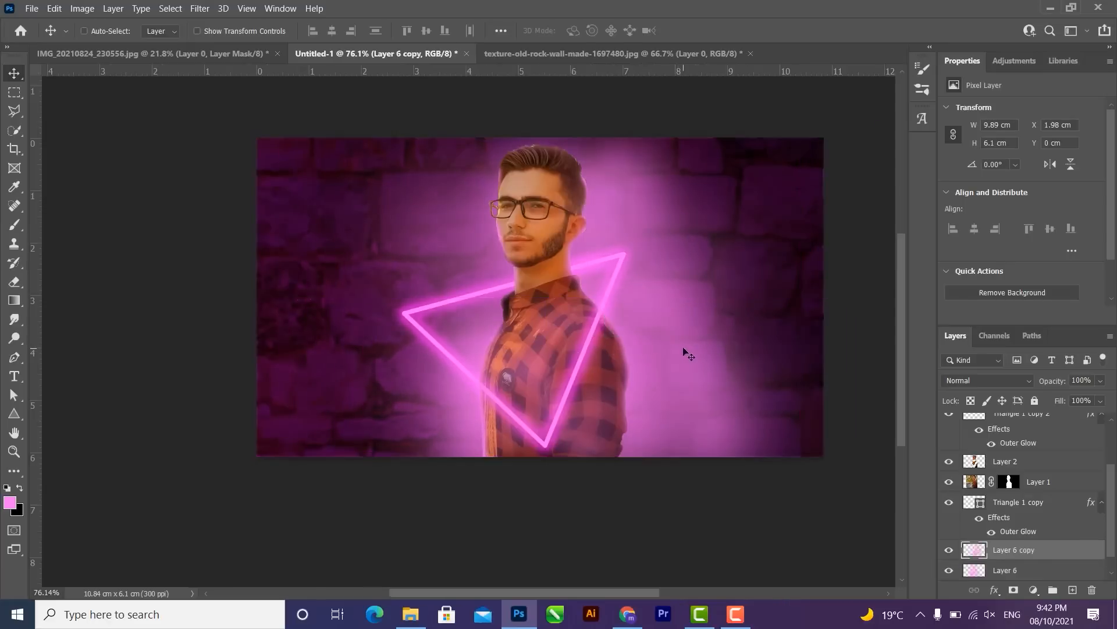
# - Enlarge the Layer 6 copy glow to about 12.6 by 8.03 cm, recentre it behind the man and set its opacity to 31%
pyautogui.hotkey('ctrl', 't')
pyautogui.scroll(-3, 658, 443)
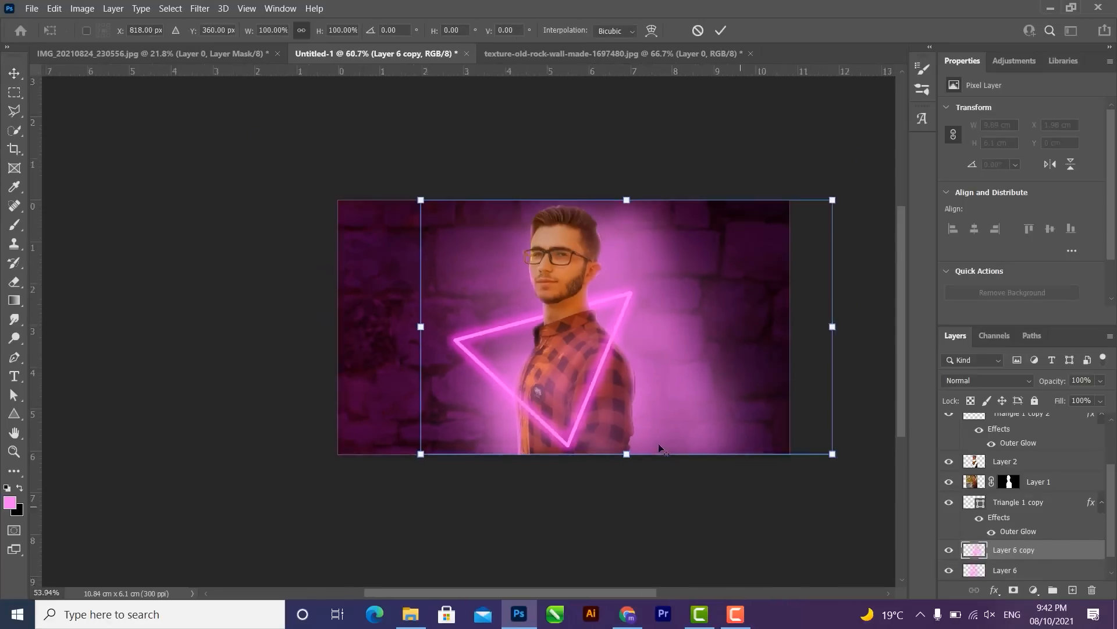
pyautogui.moveTo(803, 453); pyautogui.dragTo(850, 485)
pyautogui.moveTo(737, 430); pyautogui.dragTo(693, 418)
pyautogui.press('Return')
pyautogui.scroll(2, 693, 418)
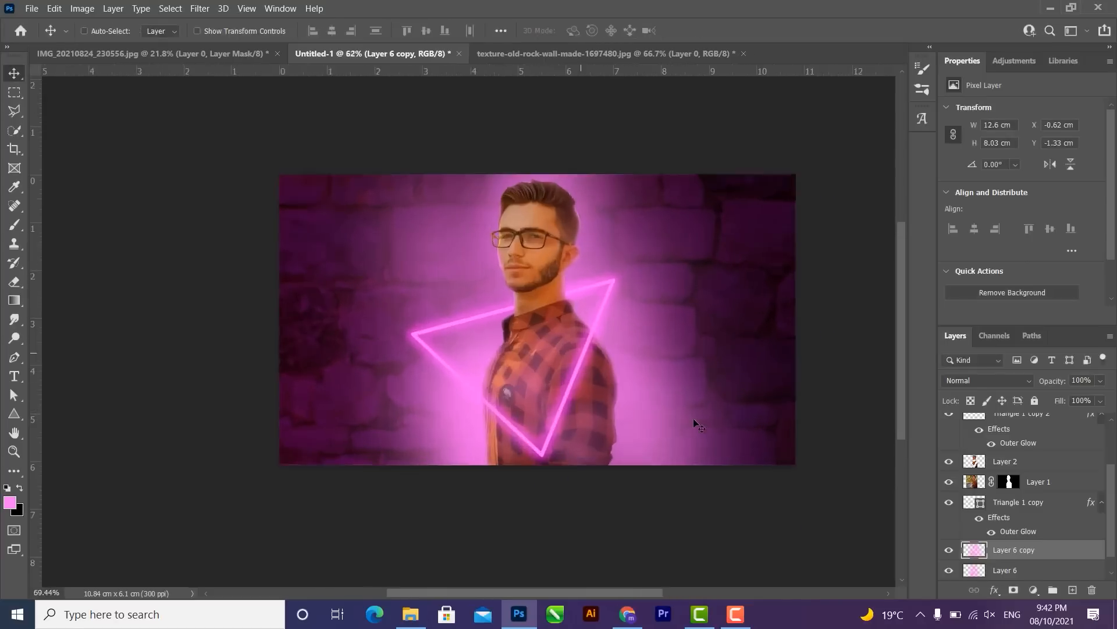
pyautogui.moveTo(1056, 386)
pyautogui.mouseDown()
pyautogui.moveTo(1031, 378)
pyautogui.moveTo(1048, 388)
pyautogui.mouseUp()
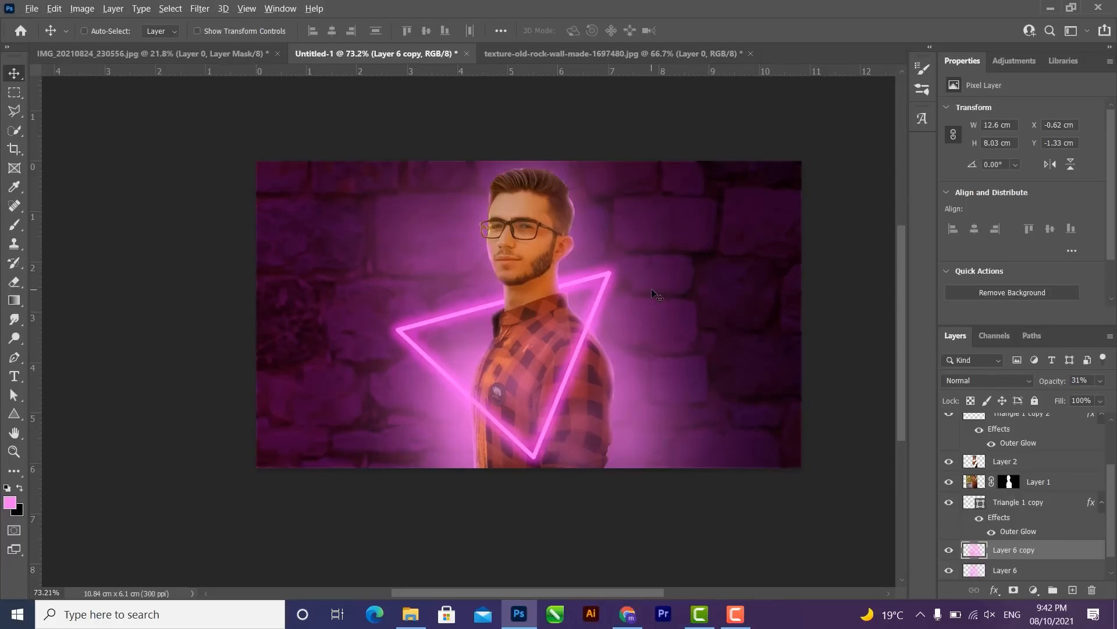
# - Apply the Camera Raw Filter to Layer 2 with Temperature +5, Tint +84, Exposure +0.25 and Contrast +31
pyautogui.scroll(2, 651, 288)
pyautogui.moveTo(527, 209); pyautogui.dragTo(617, 224)
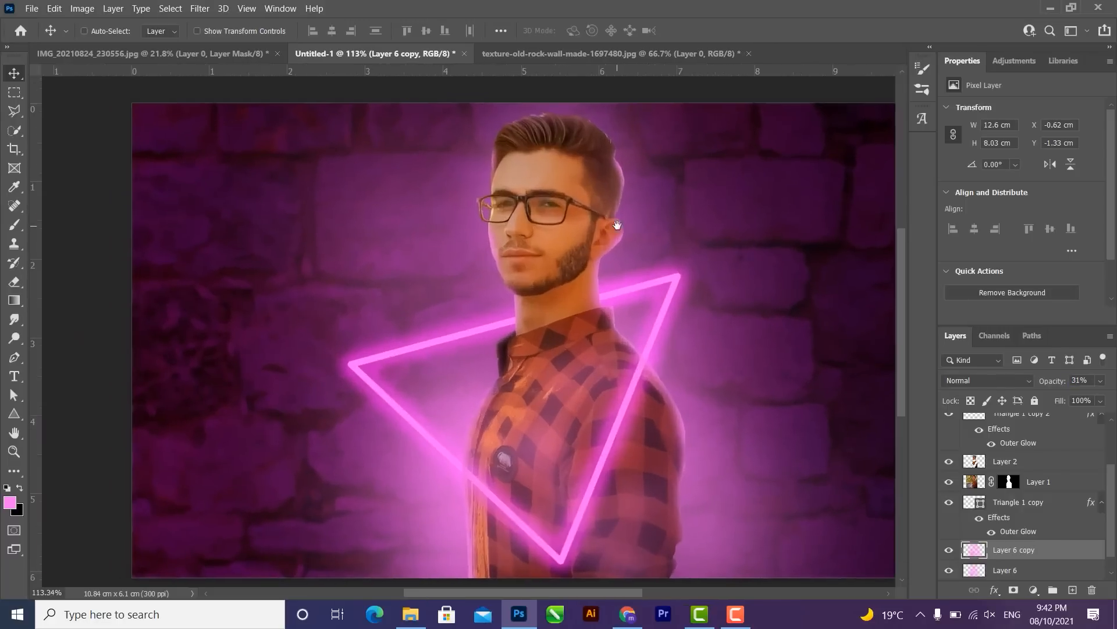
pyautogui.scroll(-2, 617, 224)
pyautogui.keyDown('ctrl'); pyautogui.click(628, 296); pyautogui.keyUp('ctrl')
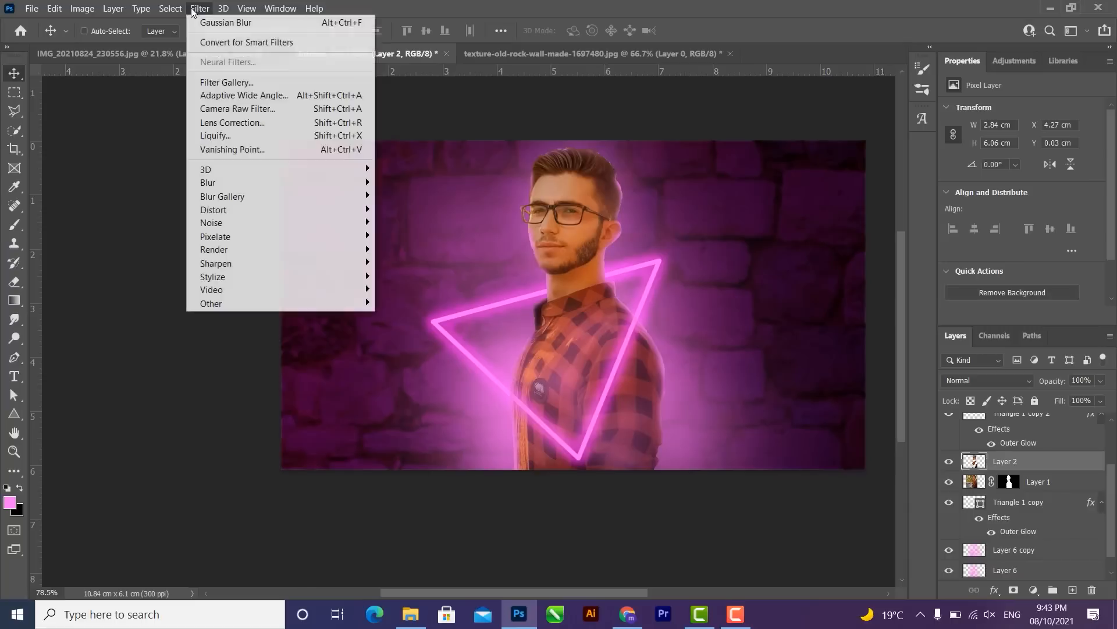
pyautogui.click(237, 108)
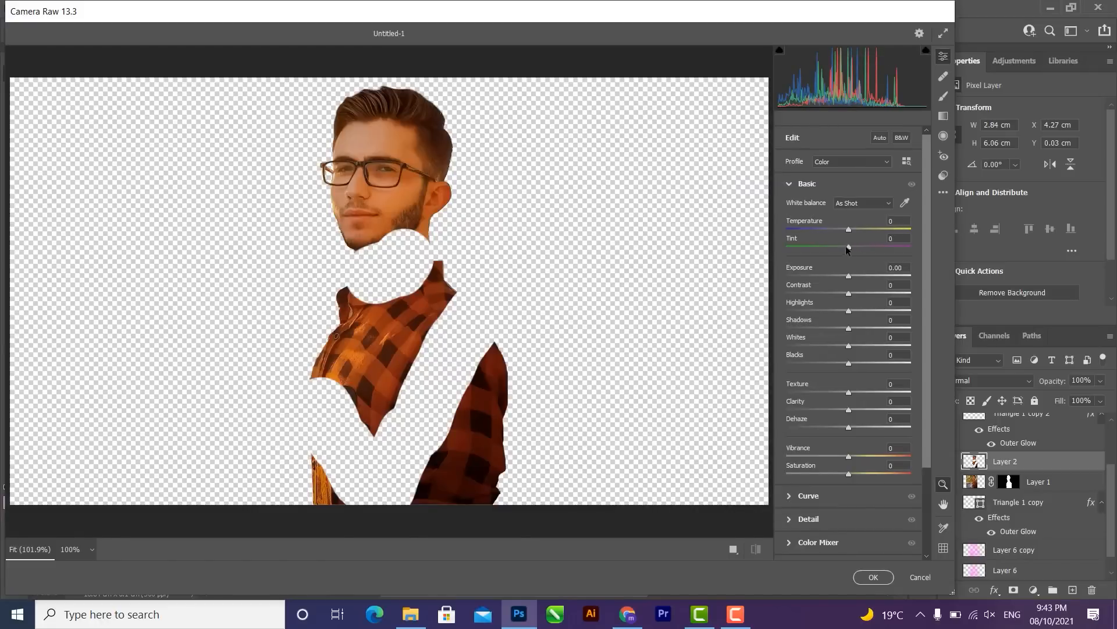
pyautogui.moveTo(836, 241)
pyautogui.mouseDown()
pyautogui.moveTo(885, 240)
pyautogui.moveTo(851, 228)
pyautogui.mouseUp()
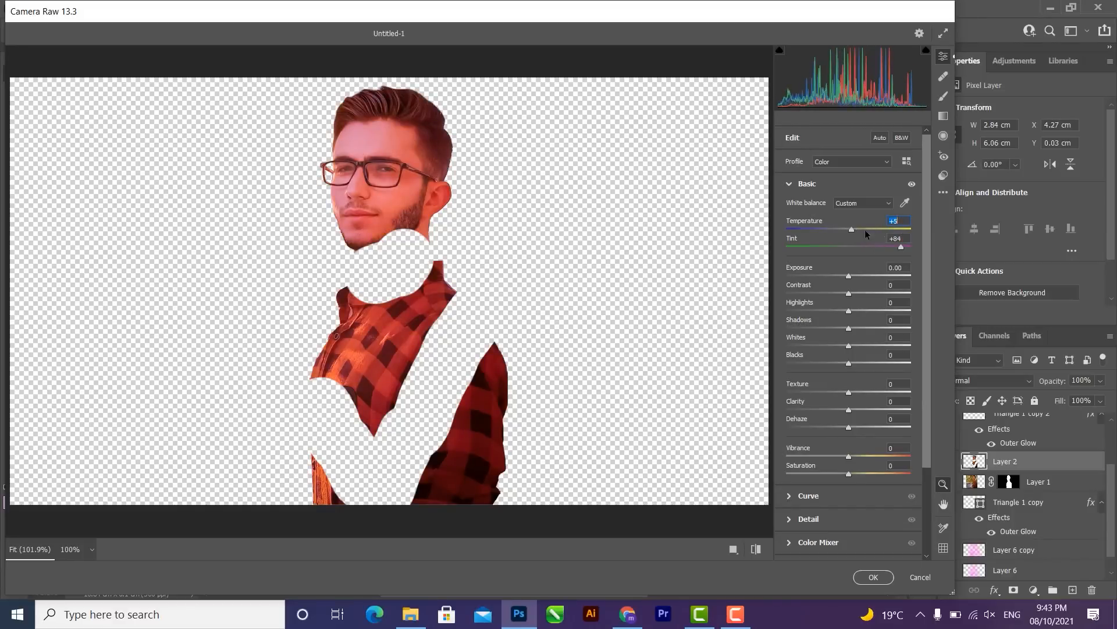
pyautogui.moveTo(847, 267)
pyautogui.mouseDown()
pyautogui.moveTo(848, 286)
pyautogui.moveTo(869, 284)
pyautogui.moveTo(852, 268)
pyautogui.moveTo(850, 286)
pyautogui.mouseUp()
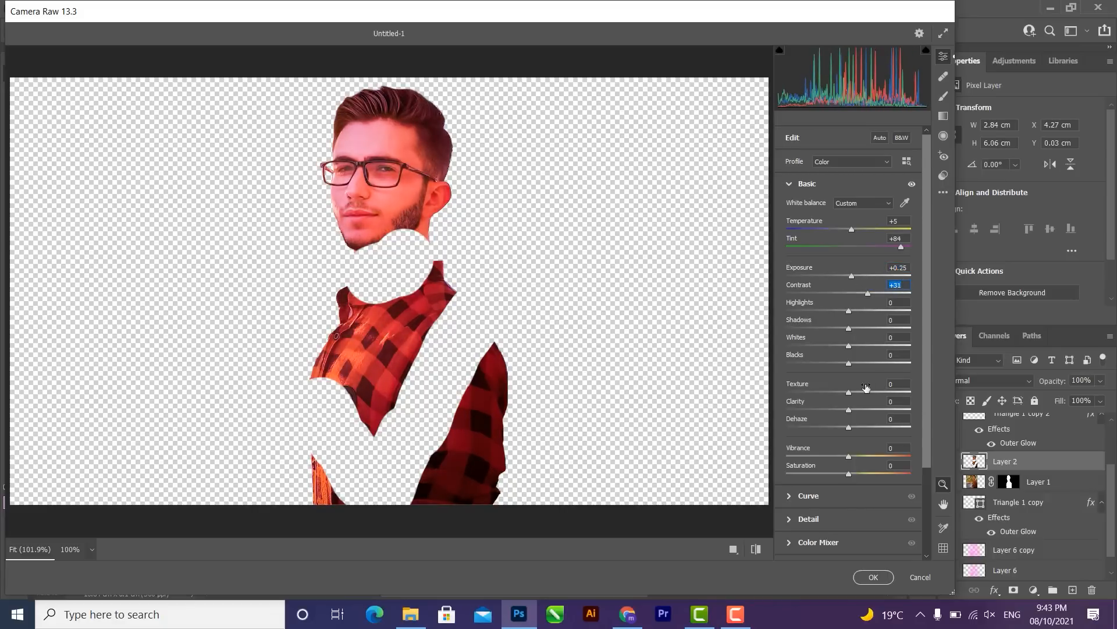
pyautogui.click(864, 579)
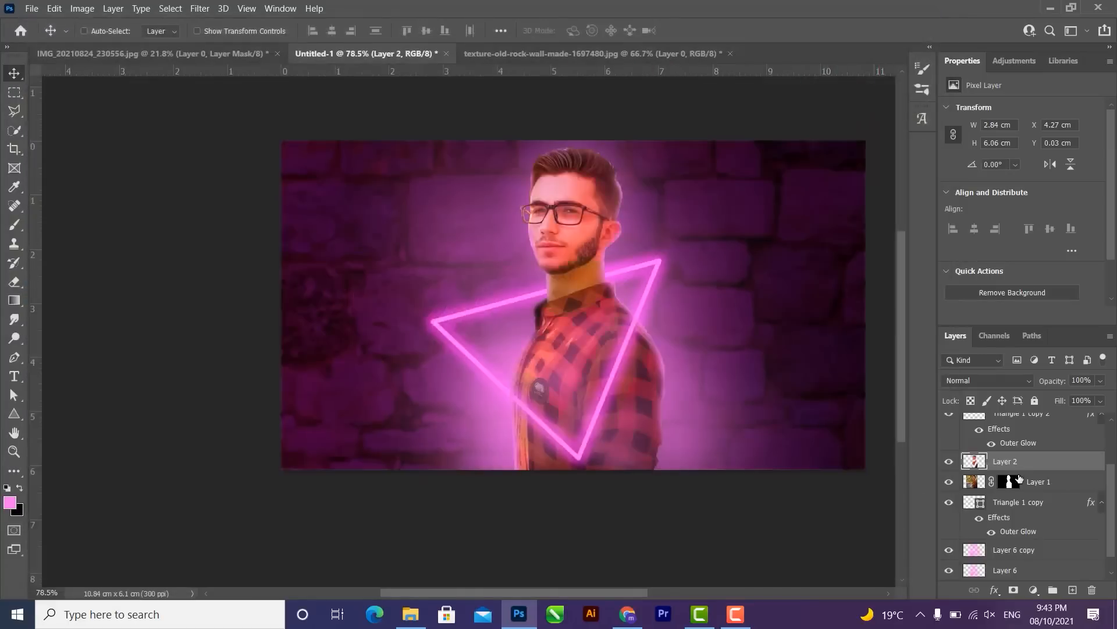
# - Reapply the last Camera Raw Filter settings to the image of Layer 1, not its mask
pyautogui.click(975, 483)
pyautogui.click(200, 8)
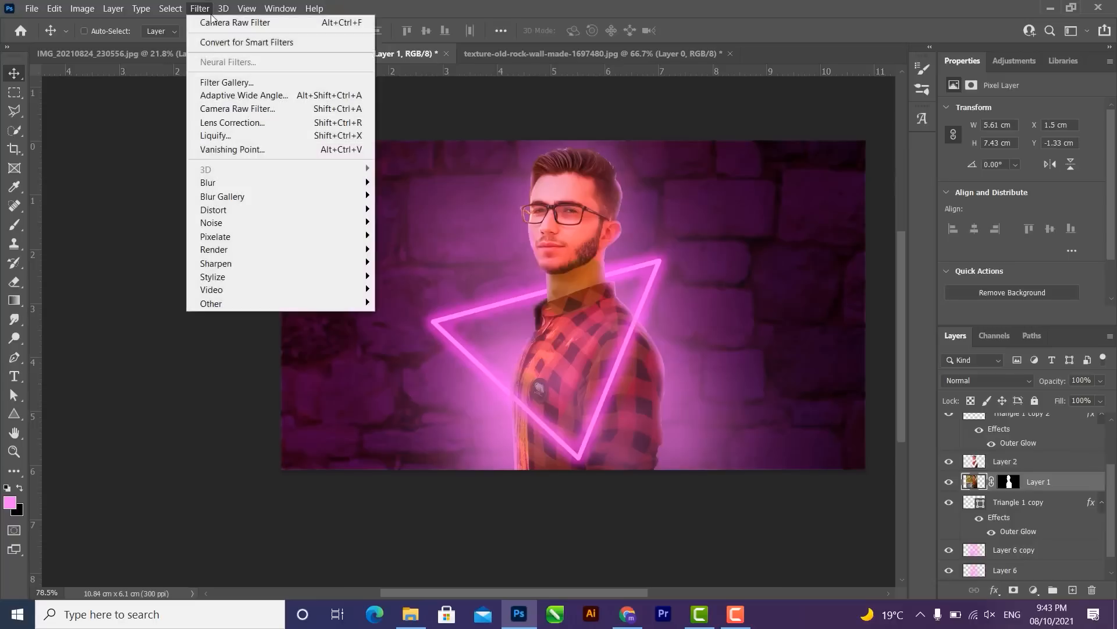
pyautogui.click(247, 23)
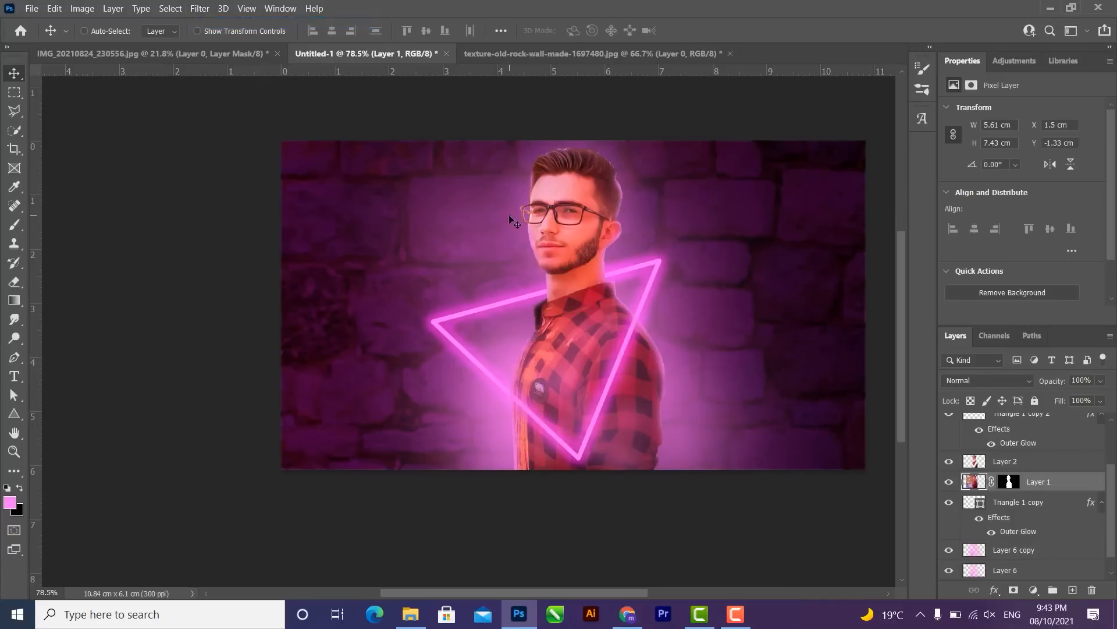
# - Stamp all visible layers into a new merged layer above Layer 5, keeping it aligned with the canvas
pyautogui.scroll(5, 509, 214)
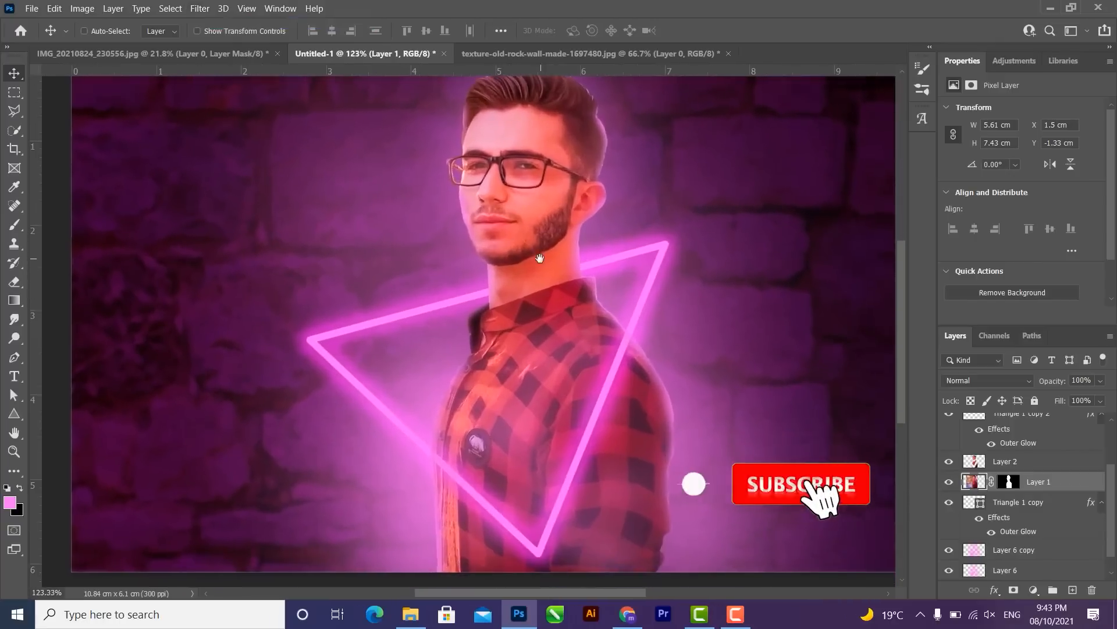
pyautogui.scroll(-5, 544, 265)
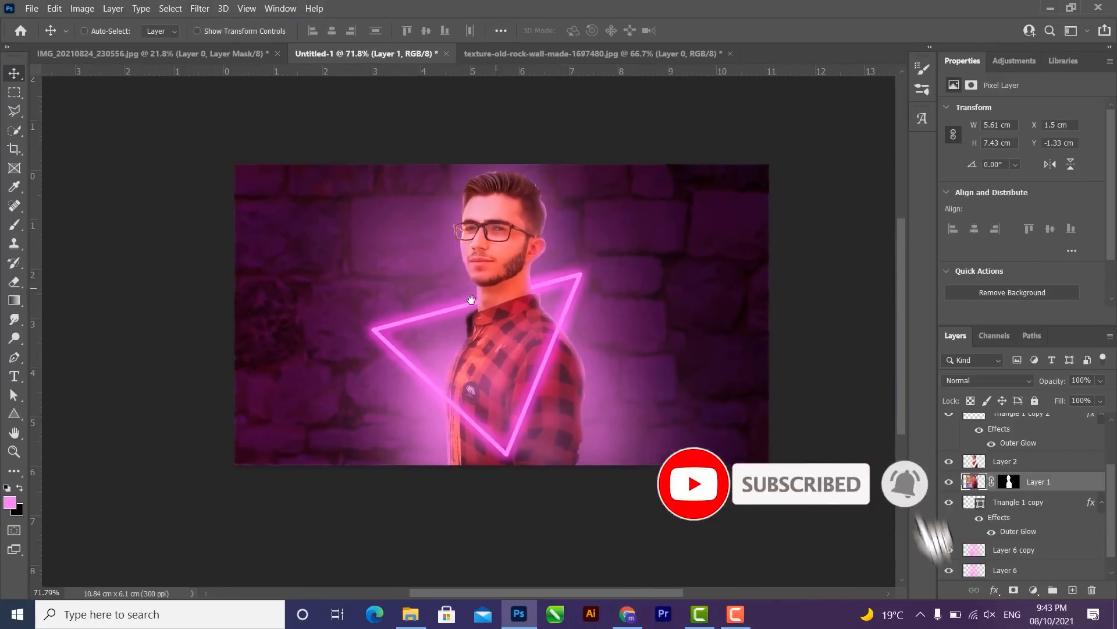
pyautogui.scroll(3, 481, 300)
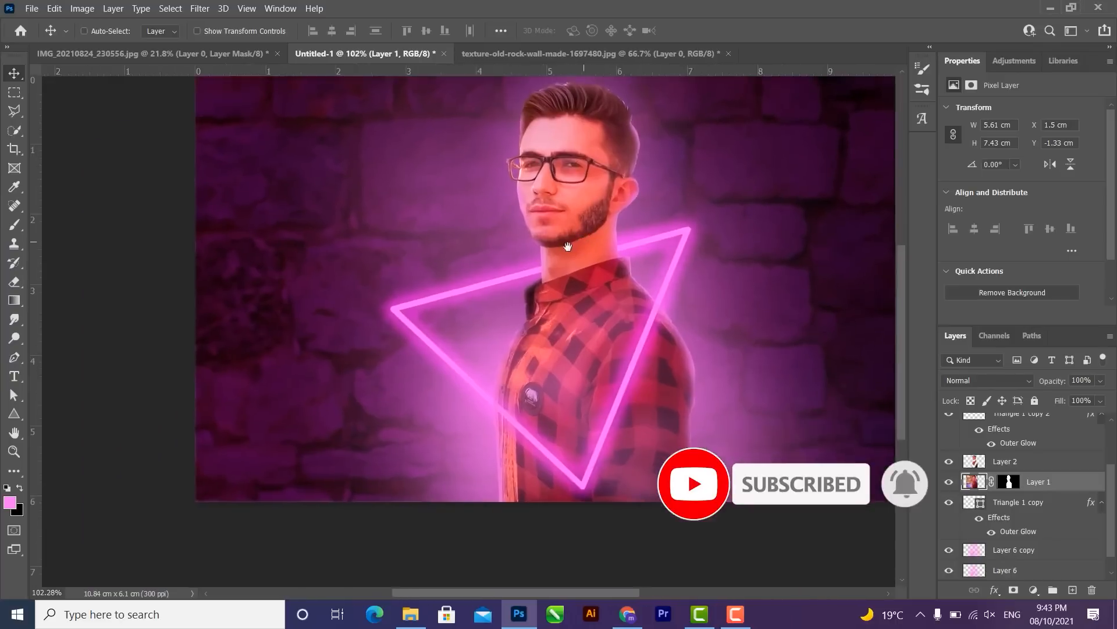
pyautogui.moveTo(568, 246); pyautogui.dragTo(483, 282)
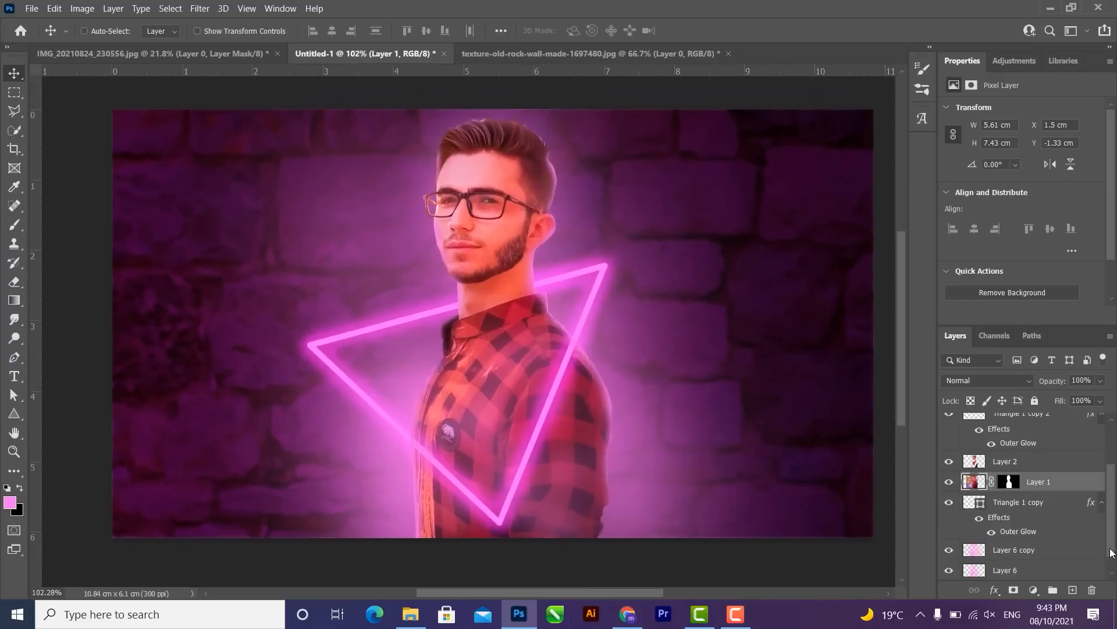
pyautogui.scroll(3, 1024, 495)
pyautogui.click(1058, 430)
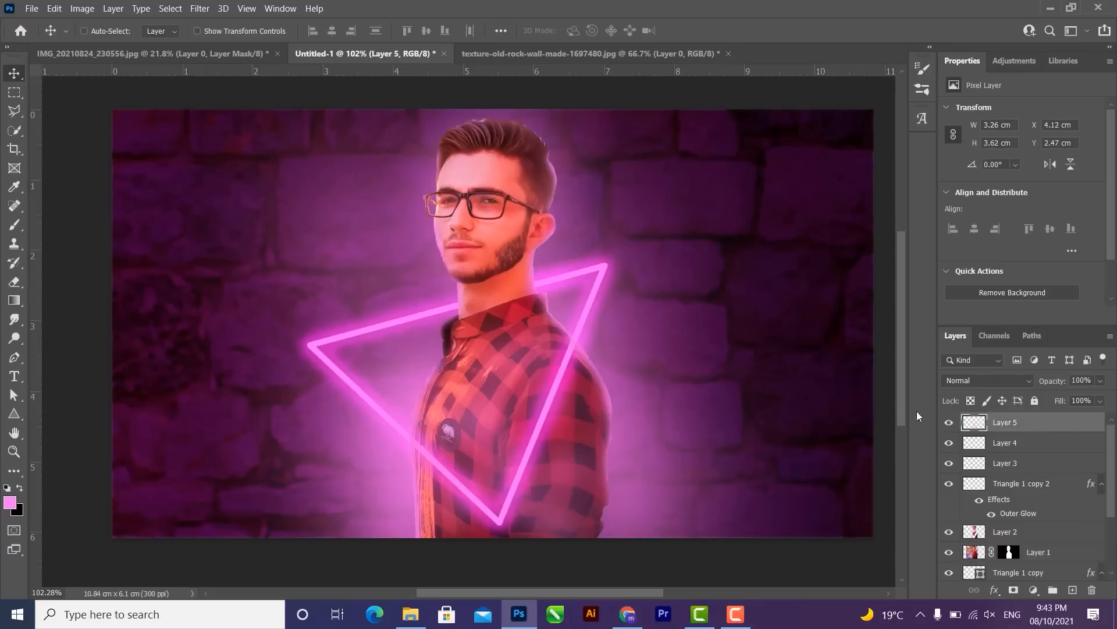
pyautogui.press('ctrl')
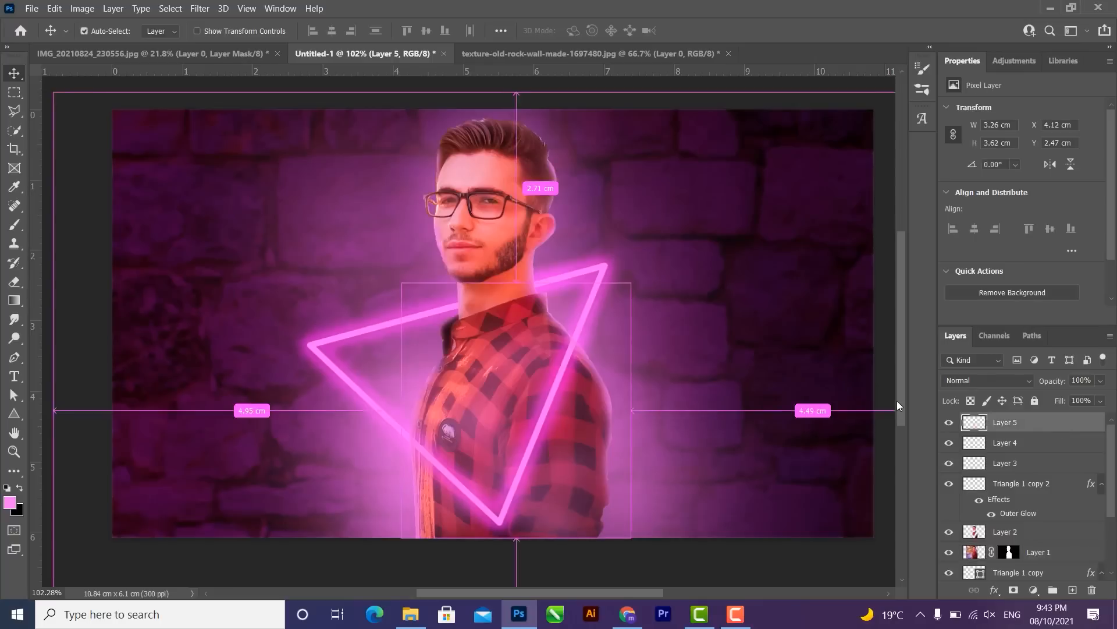
pyautogui.hotkey('ctrl', 'shift', 'alt', 'e')
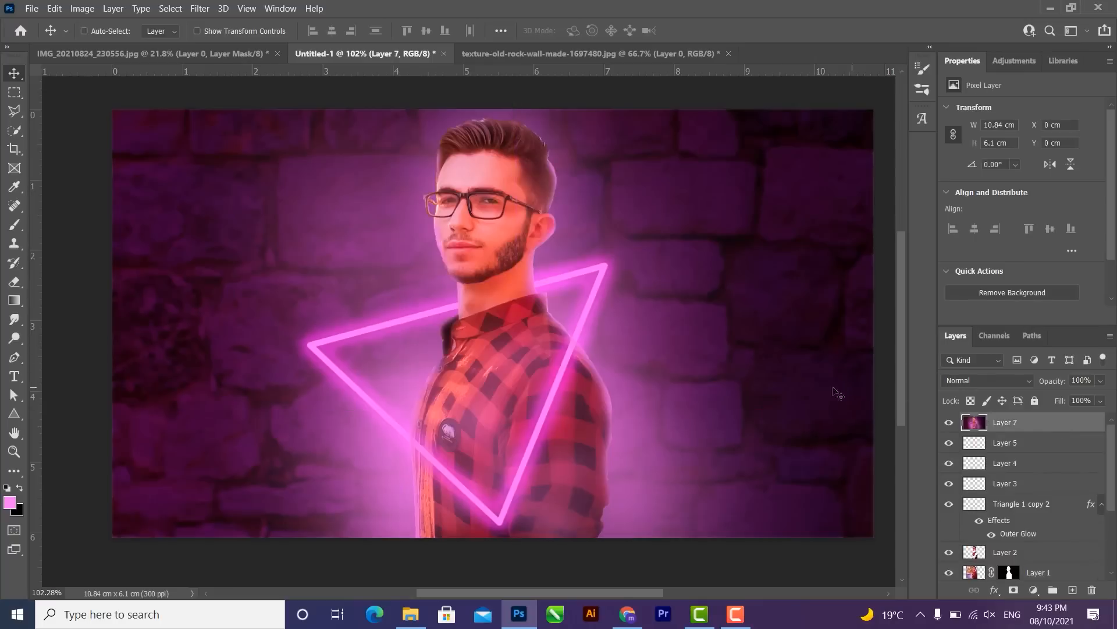
pyautogui.moveTo(732, 323); pyautogui.dragTo(716, 341)
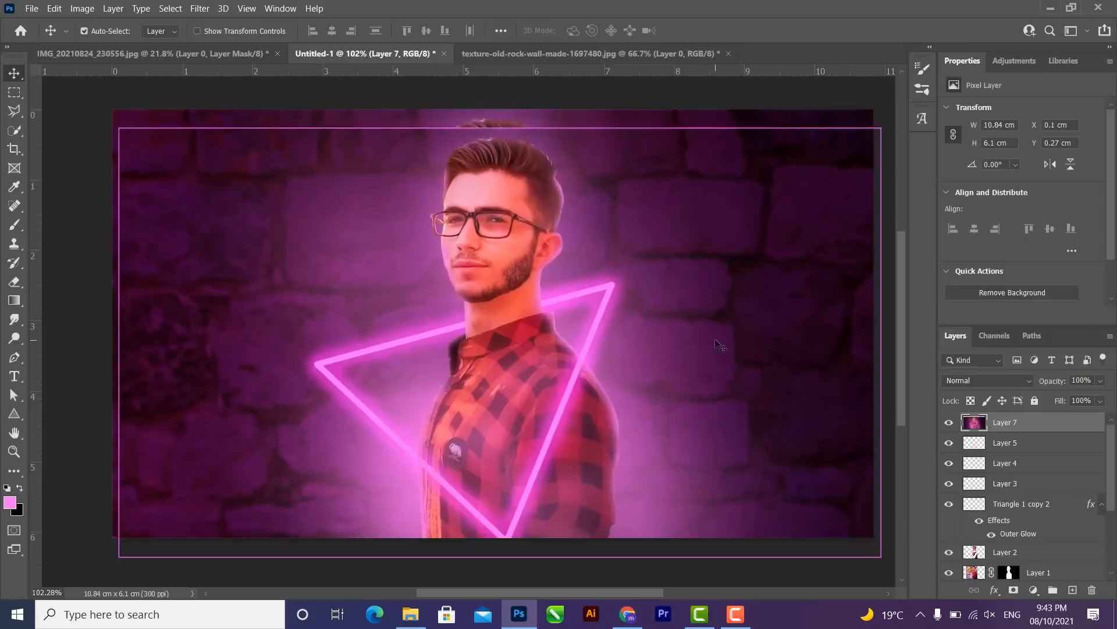
pyautogui.hotkey('ctrl', 'z')
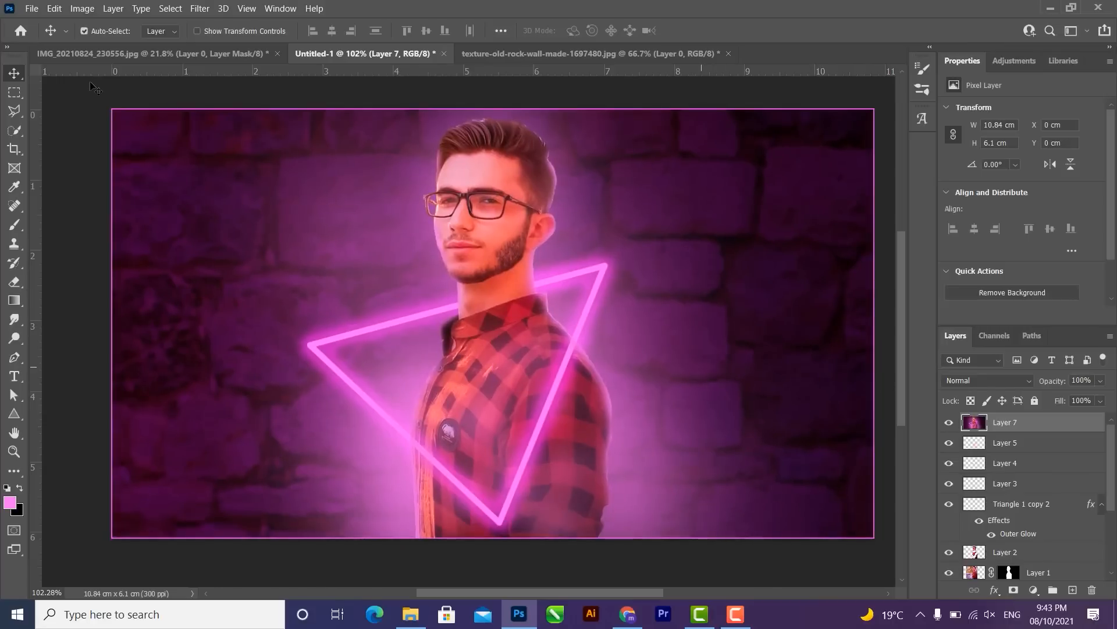
# - Start a Camera Raw grade on Layer 7: Temperature +1, Tint +18, Exposure -0.25, Contrast +34, Highlights +28, Shadows -29, Whites +1
pyautogui.click(198, 7)
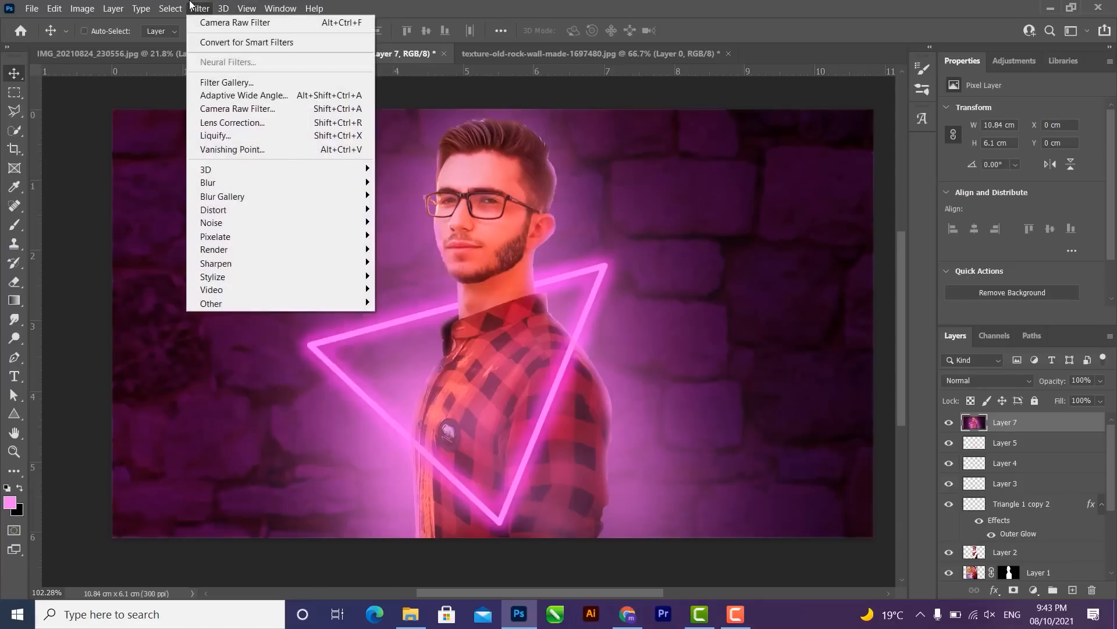
pyautogui.click(272, 108)
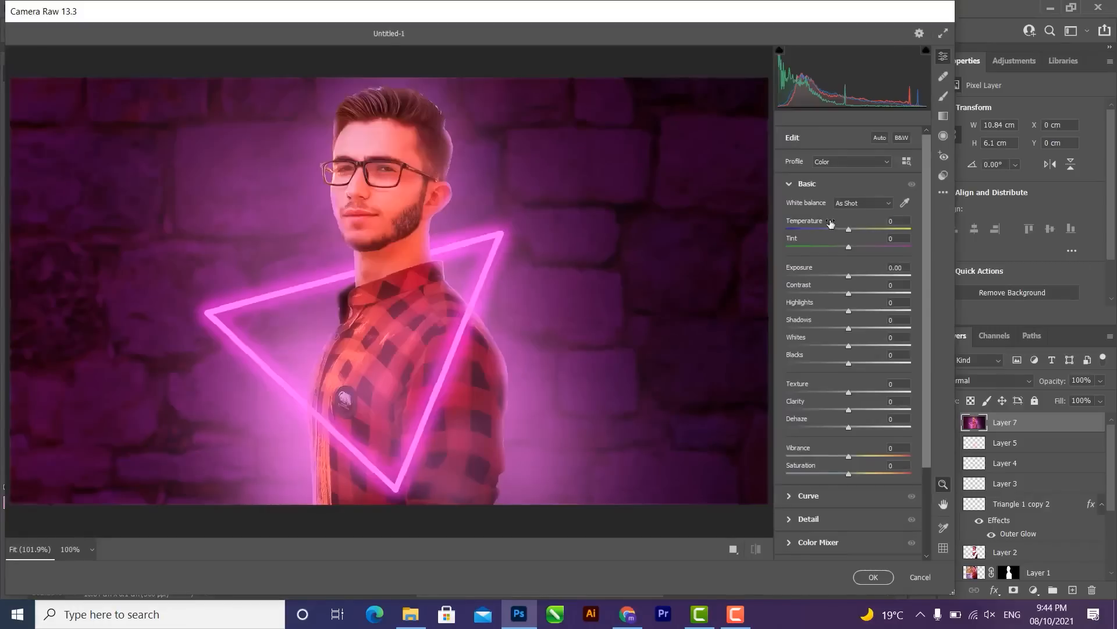
pyautogui.moveTo(831, 224); pyautogui.dragTo(838, 340)
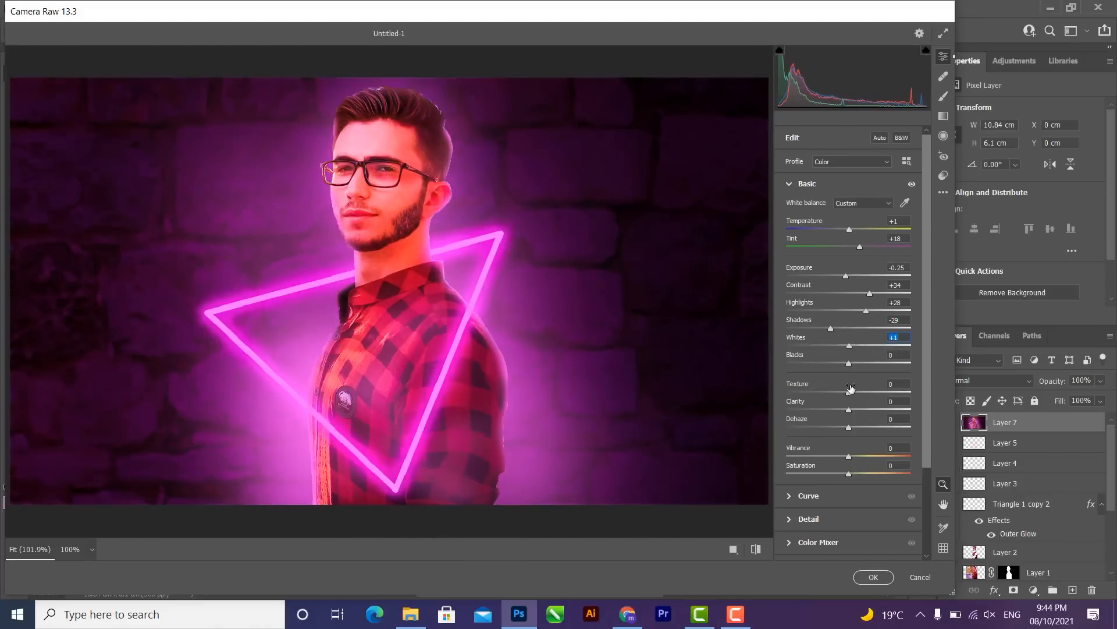
# - Set Texture to +100, Clarity to -3, Vibrance to +12 and Saturation to -7 in the Camera Raw grade
pyautogui.moveTo(848, 386); pyautogui.dragTo(948, 382)
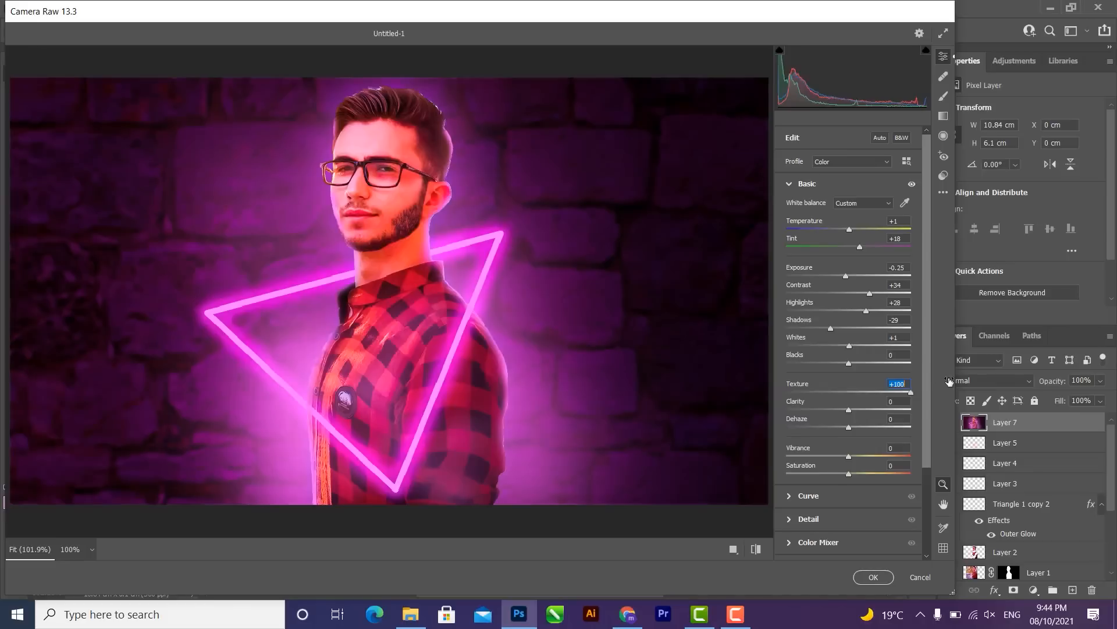
pyautogui.moveTo(849, 406)
pyautogui.mouseDown()
pyautogui.moveTo(864, 406)
pyautogui.moveTo(824, 406)
pyautogui.moveTo(835, 407)
pyautogui.mouseUp()
pyautogui.moveTo(834, 465); pyautogui.dragTo(856, 450)
# - Darken the Camera Raw parametric curve by setting Lights to -23 and Darks to -31
pyautogui.scroll(-3, 883, 476)
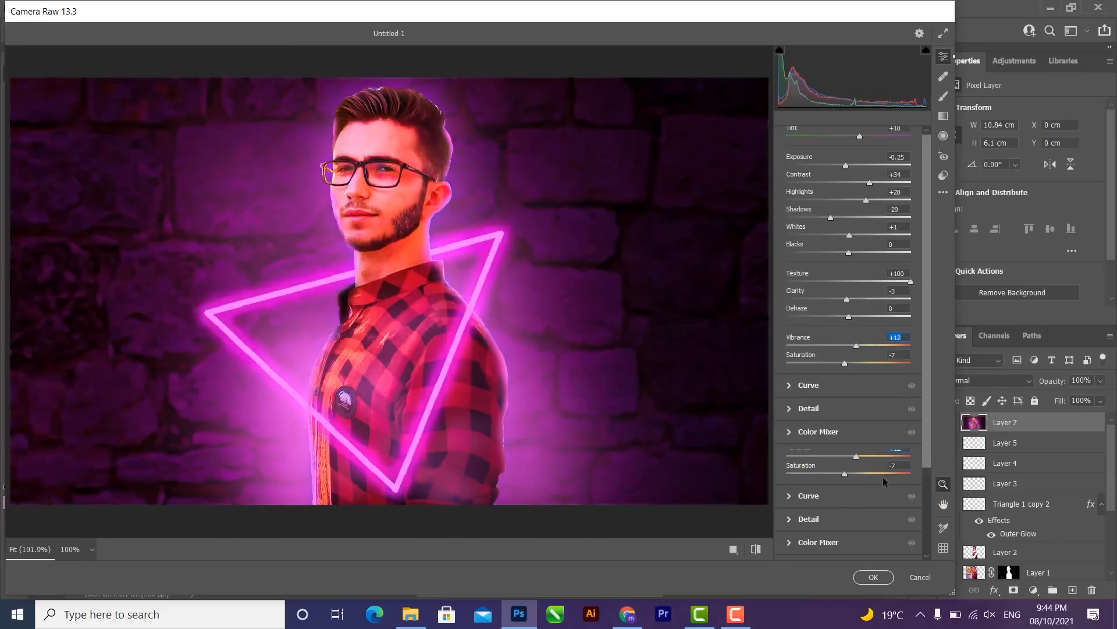
pyautogui.click(793, 387)
pyautogui.moveTo(834, 322); pyautogui.dragTo(872, 326)
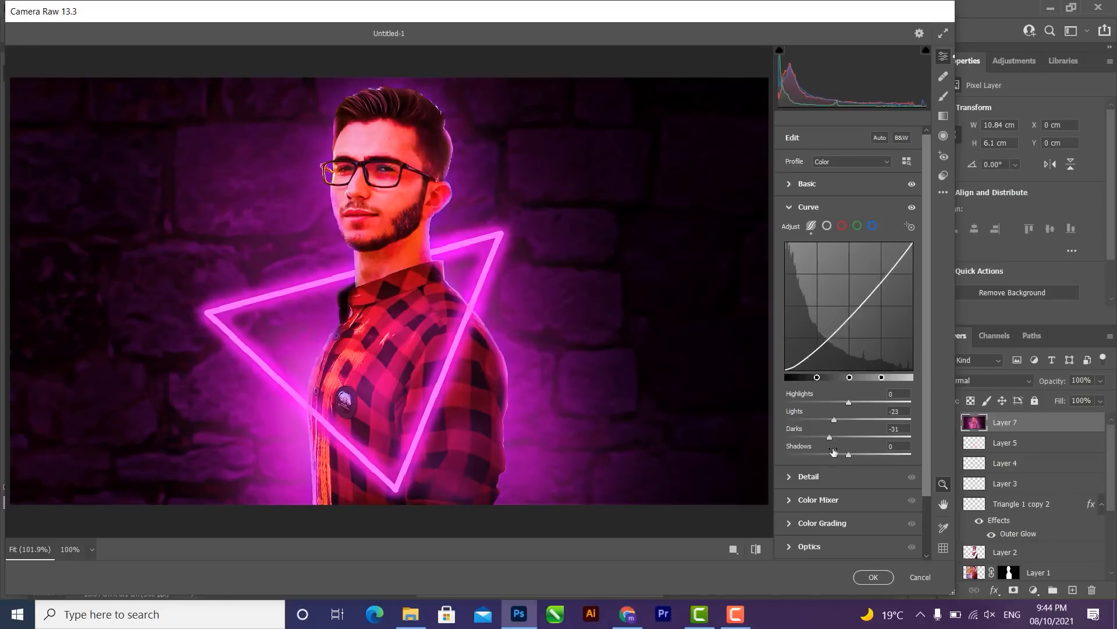
# - Color-grade the shadows toward red, highlights toward yellow (H 66, S 40) and midtones slightly toward blue, and apply the Camera Raw Filter
pyautogui.scroll(-2, 832, 449)
pyautogui.click(820, 459)
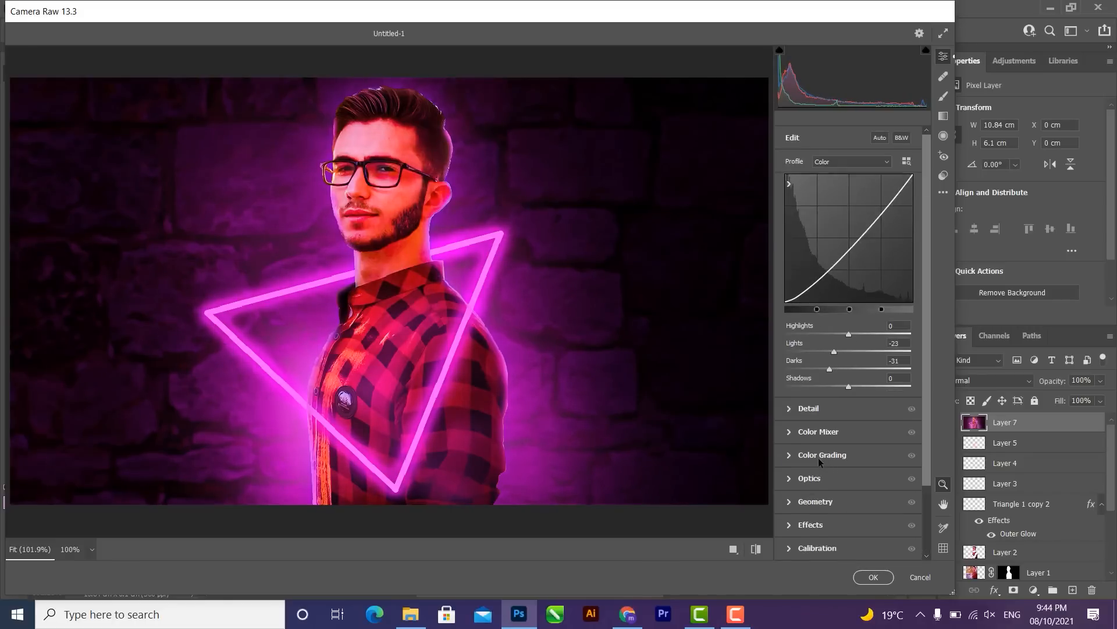
pyautogui.moveTo(811, 450); pyautogui.dragTo(890, 441)
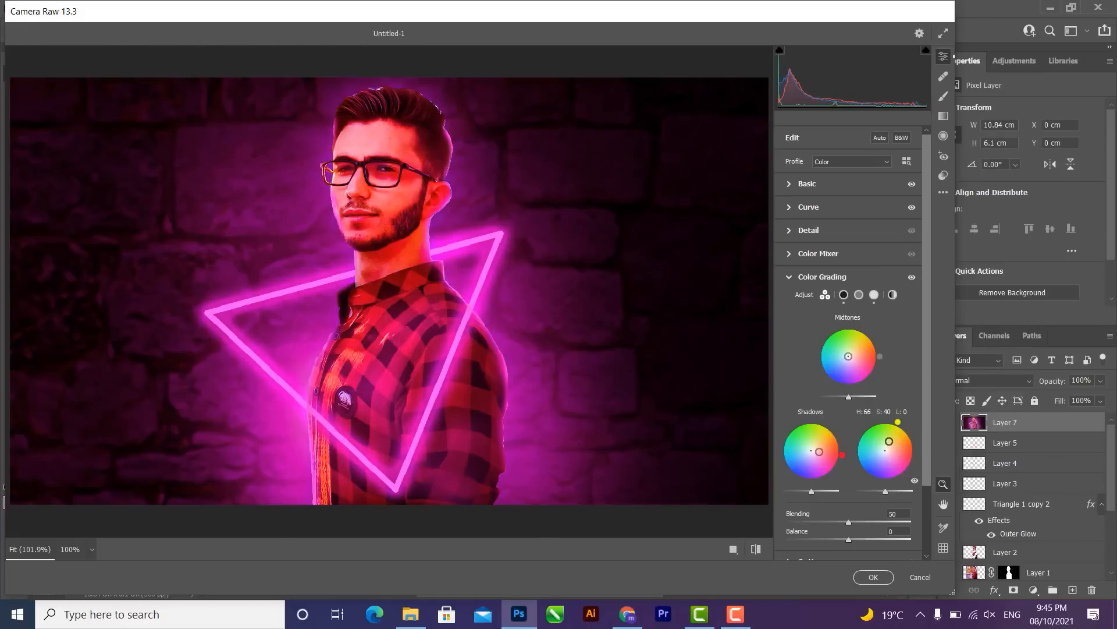
pyautogui.moveTo(850, 356)
pyautogui.mouseDown()
pyautogui.moveTo(870, 349)
pyautogui.moveTo(844, 365)
pyautogui.moveTo(833, 356)
pyautogui.moveTo(854, 356)
pyautogui.moveTo(845, 359)
pyautogui.mouseUp()
pyautogui.scroll(-2, 848, 513)
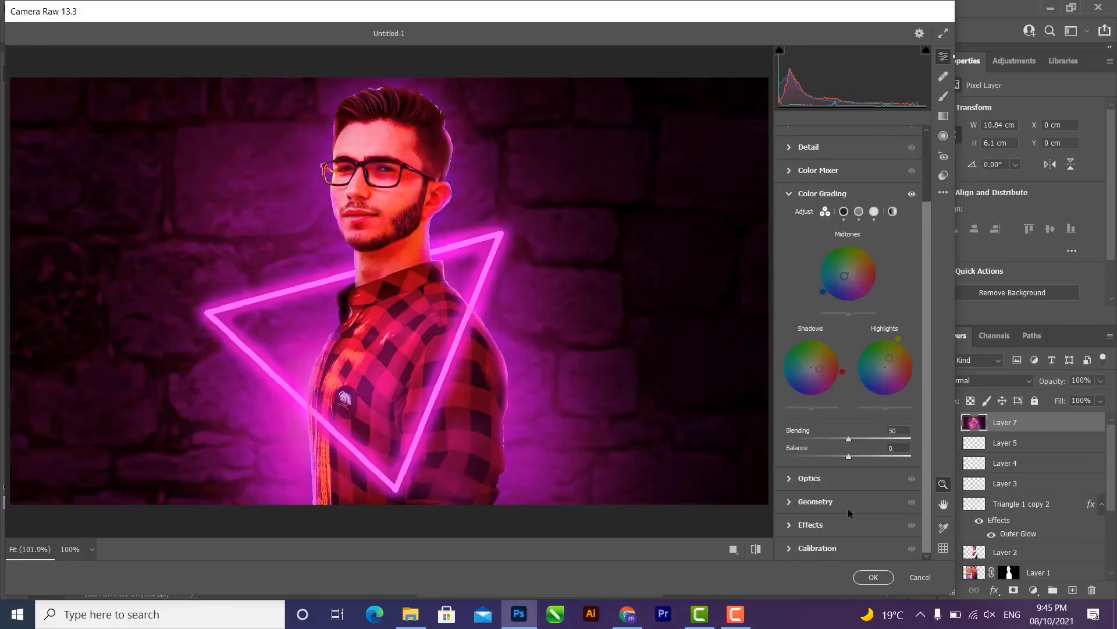
pyautogui.click(881, 582)
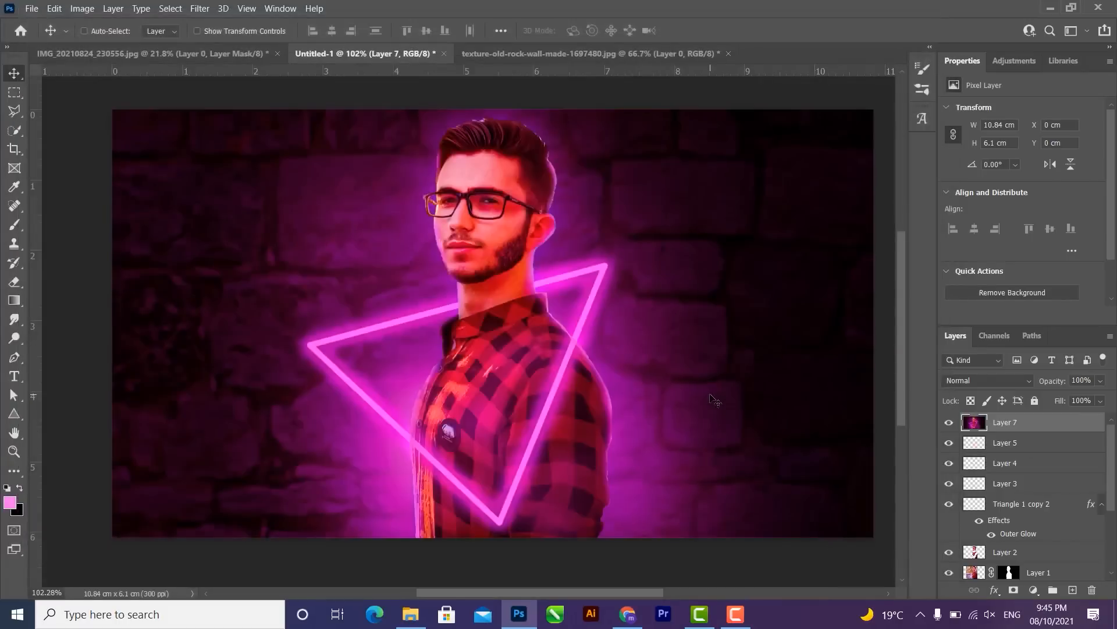
# - Compare the image before and after the Camera Raw grade on Layer 7 by undoing and redoing it, and examine the portrait closely
pyautogui.scroll(-3, 722, 405)
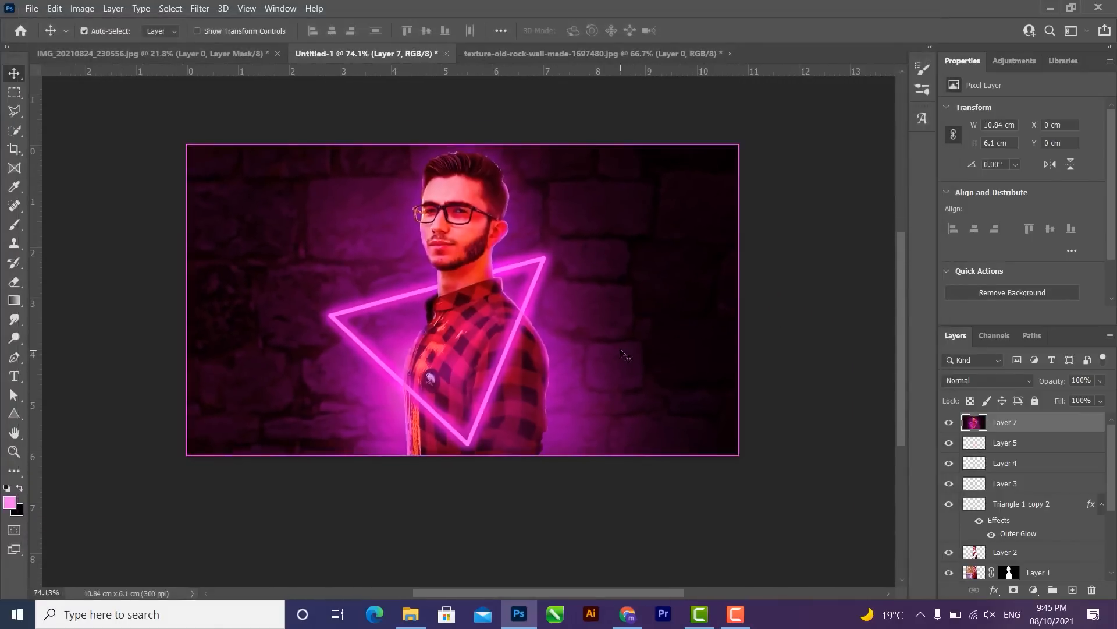
pyautogui.hotkey('ctrl', 'z')
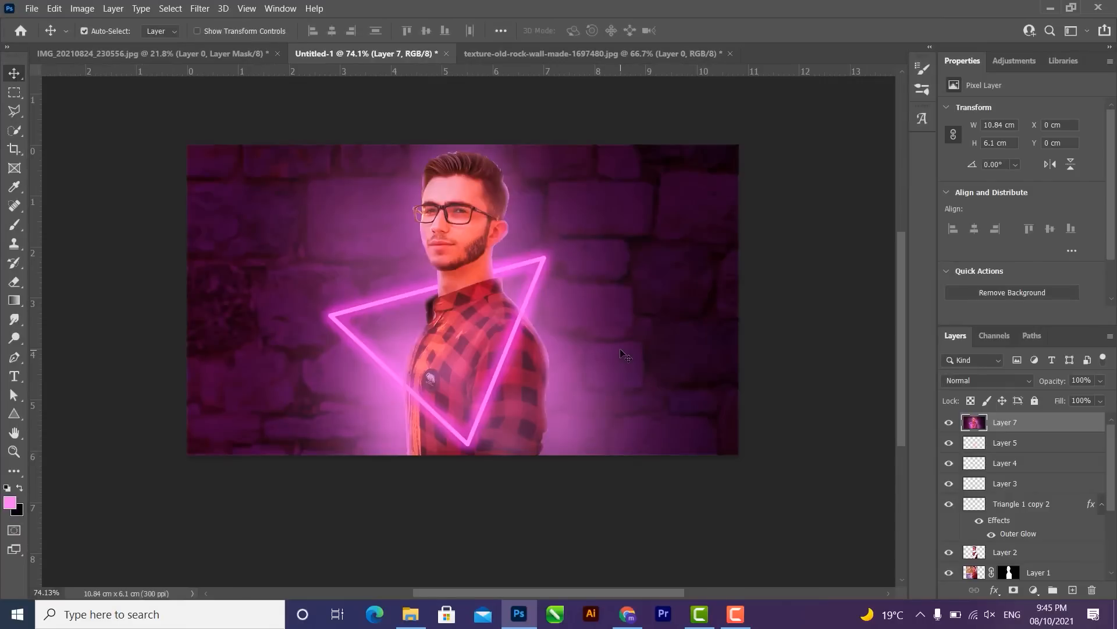
pyautogui.hotkey('ctrl', 'shift', 'z')
pyautogui.scroll(3, 500, 306)
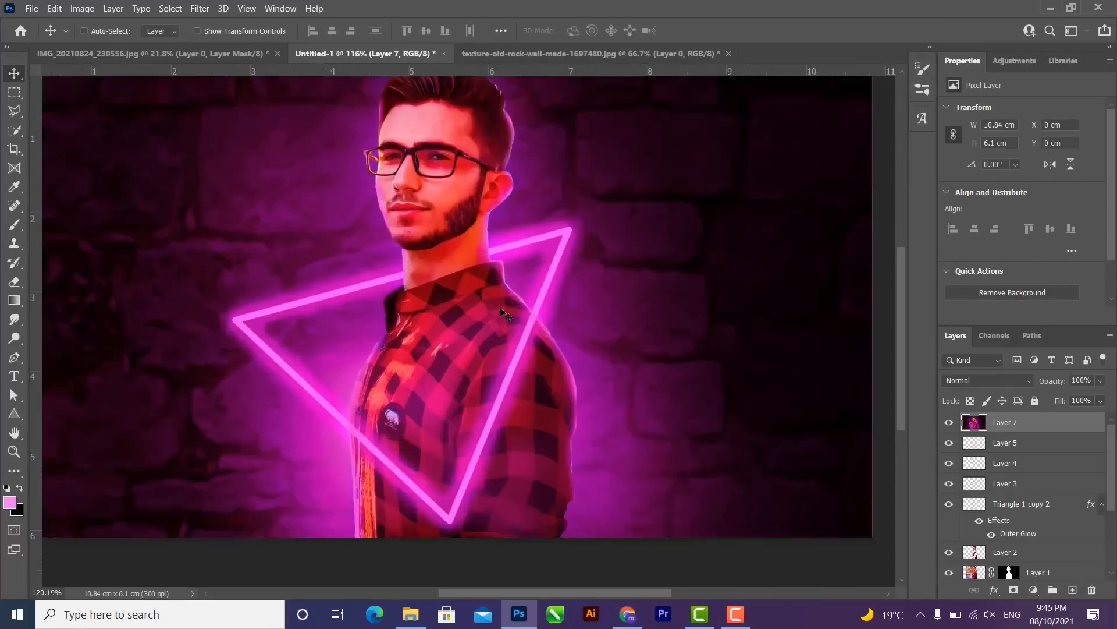
pyautogui.moveTo(447, 241); pyautogui.dragTo(516, 290)
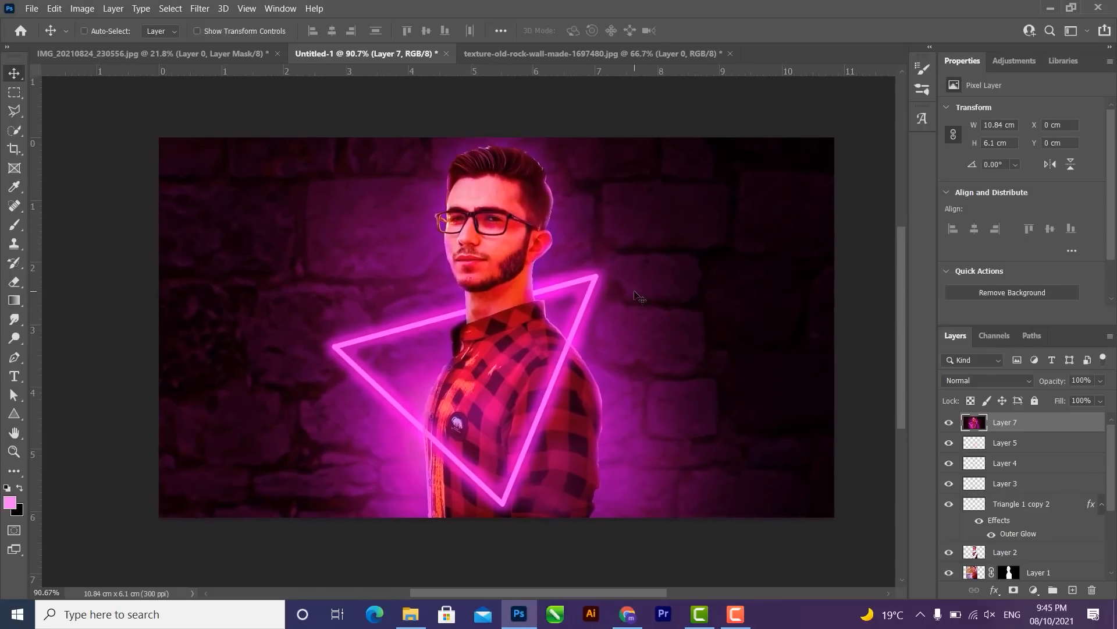
pyautogui.click(740, 615)
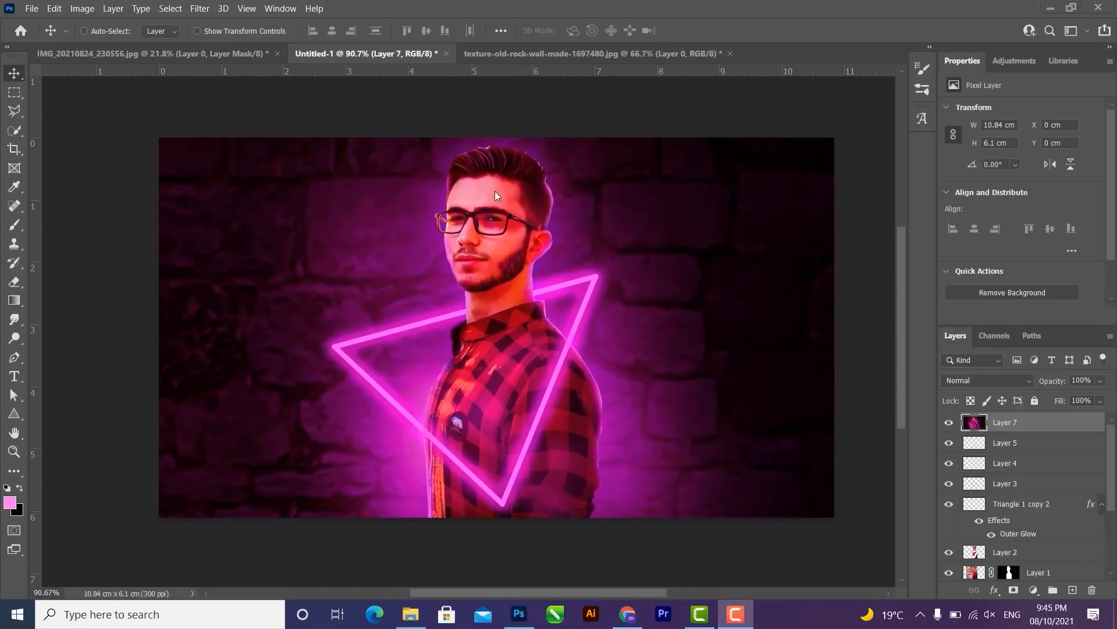